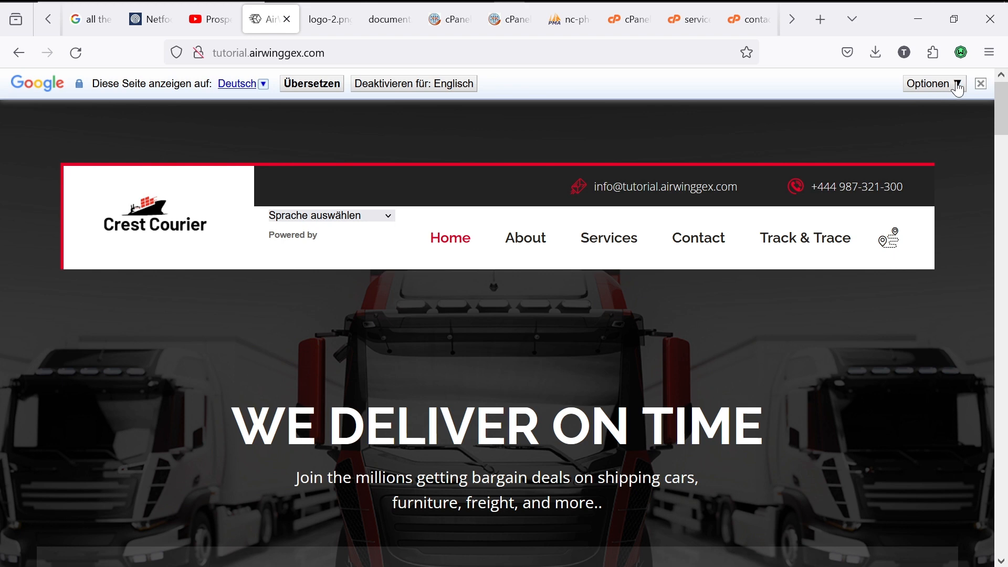
# - Check the page translation language list, close it without choosing, and scroll the Crest Courier homepage
pyautogui.click(958, 86)
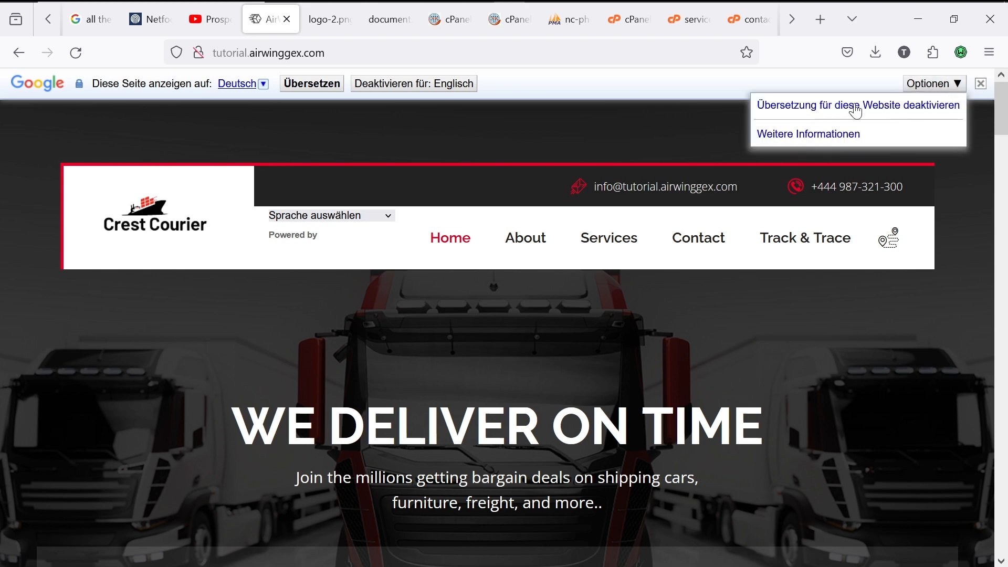
pyautogui.click(386, 215)
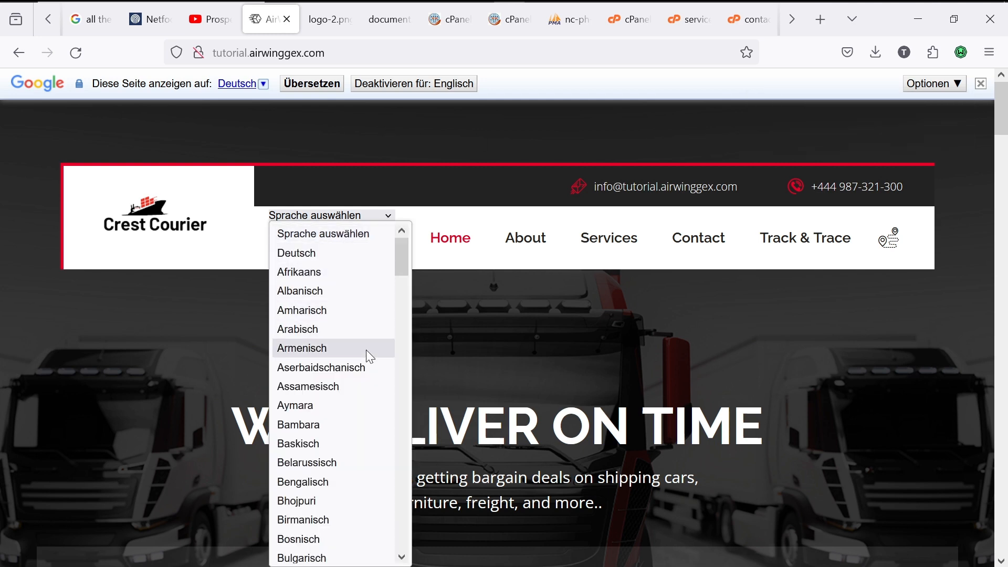
pyautogui.scroll(-20, 367, 352)
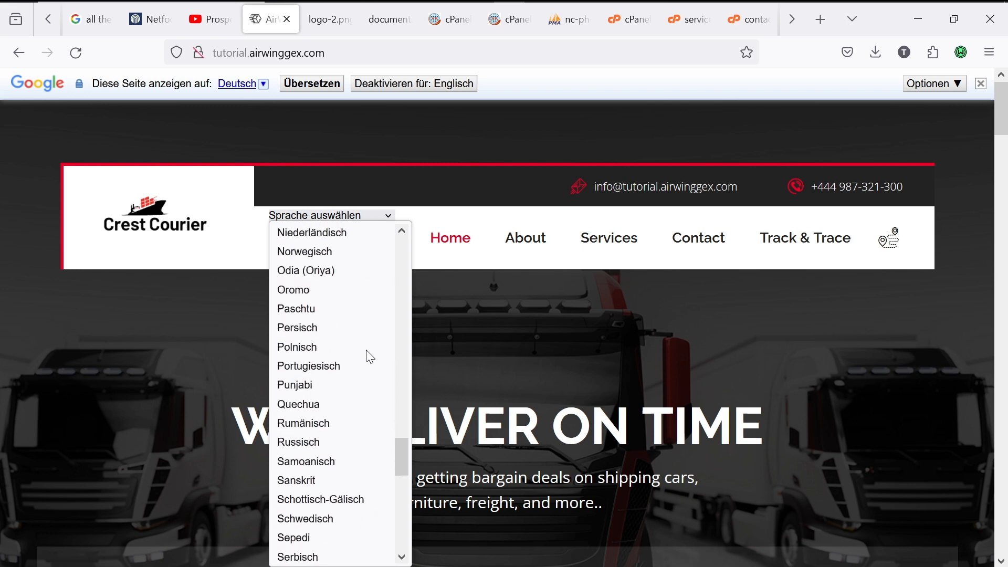
pyautogui.scroll(-10, 370, 357)
pyautogui.scroll(12, 370, 357)
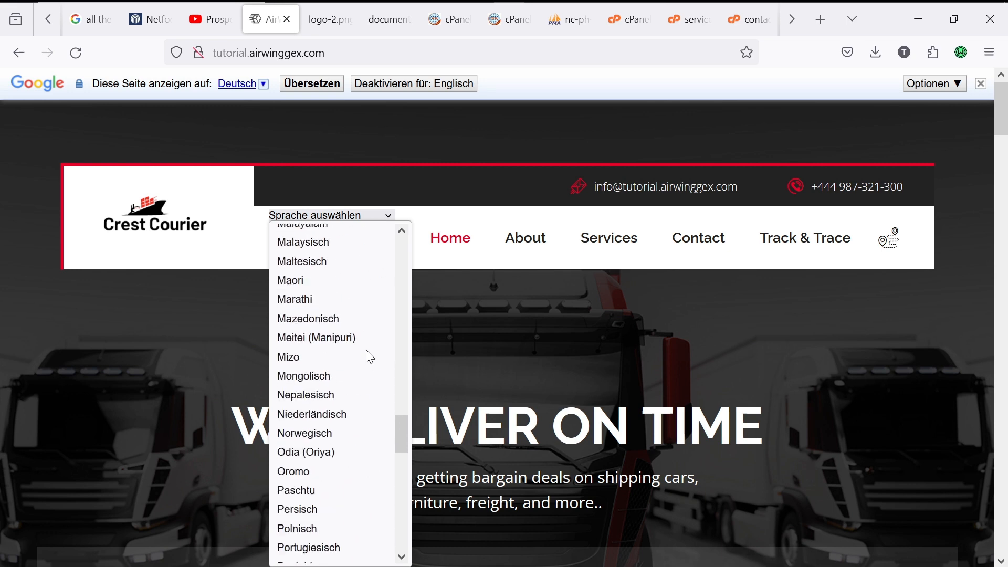
pyautogui.scroll(6, 368, 353)
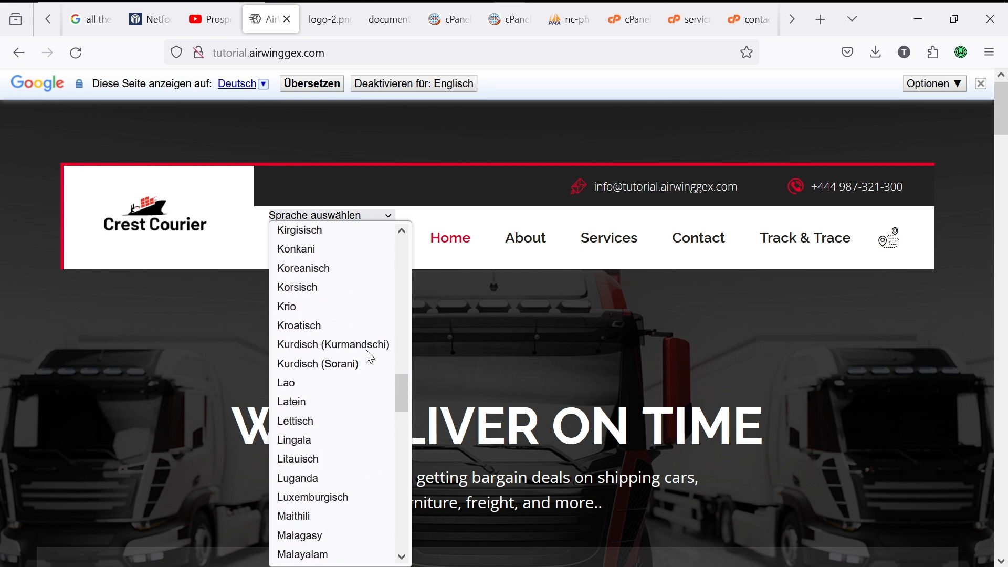
pyautogui.click(441, 154)
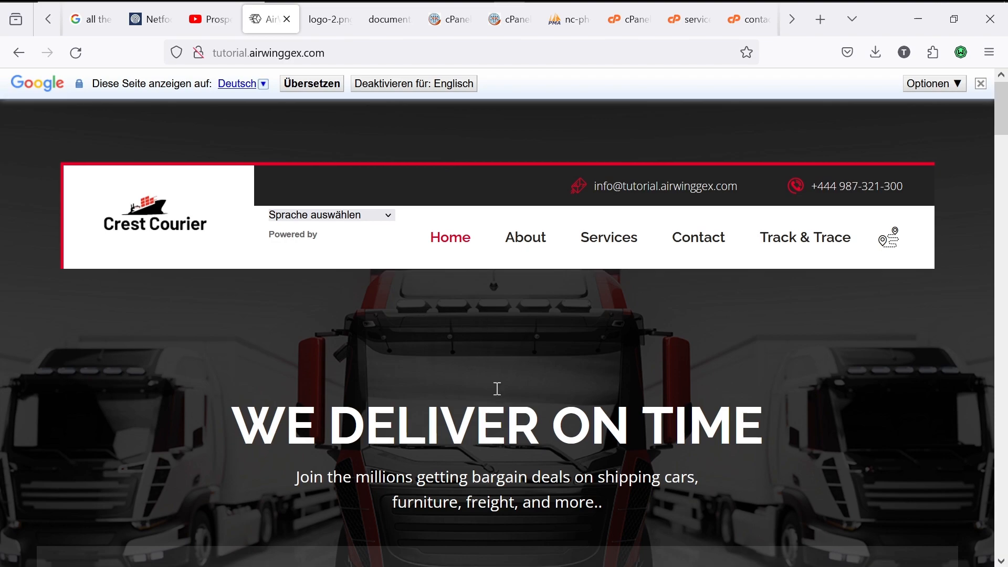
pyautogui.scroll(-10, 497, 389)
pyautogui.scroll(-10, 499, 395)
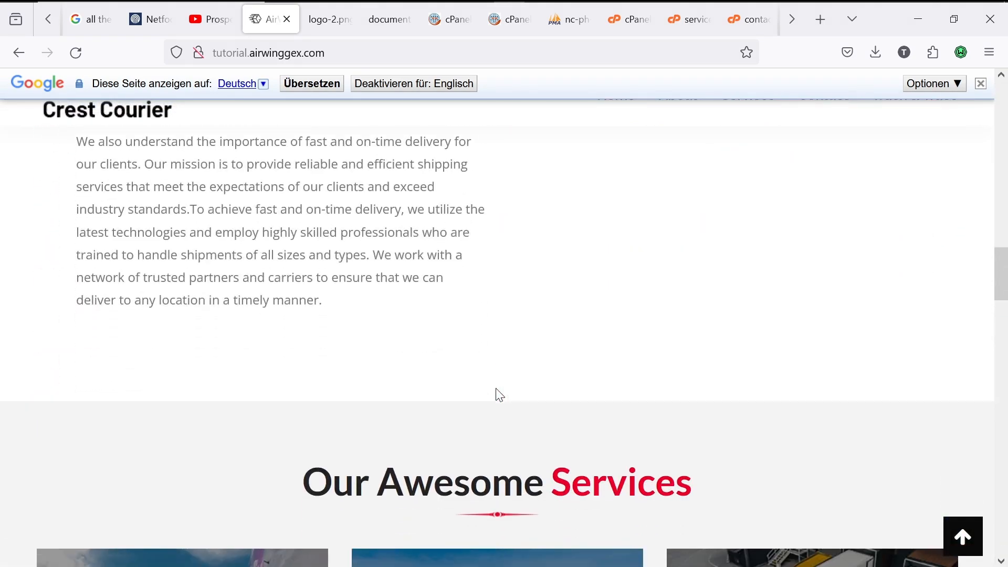
pyautogui.scroll(-12, 500, 395)
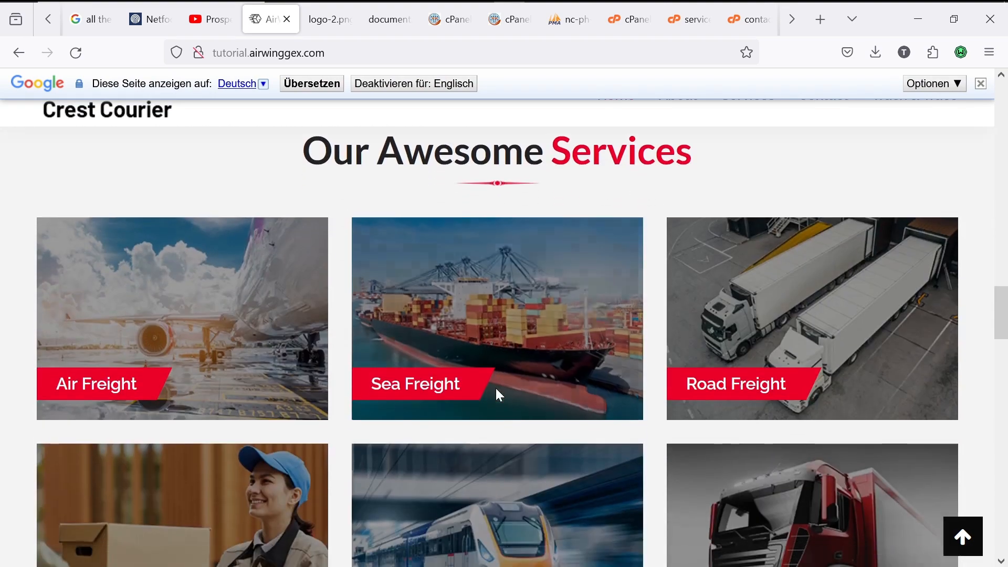
pyautogui.scroll(-12, 498, 393)
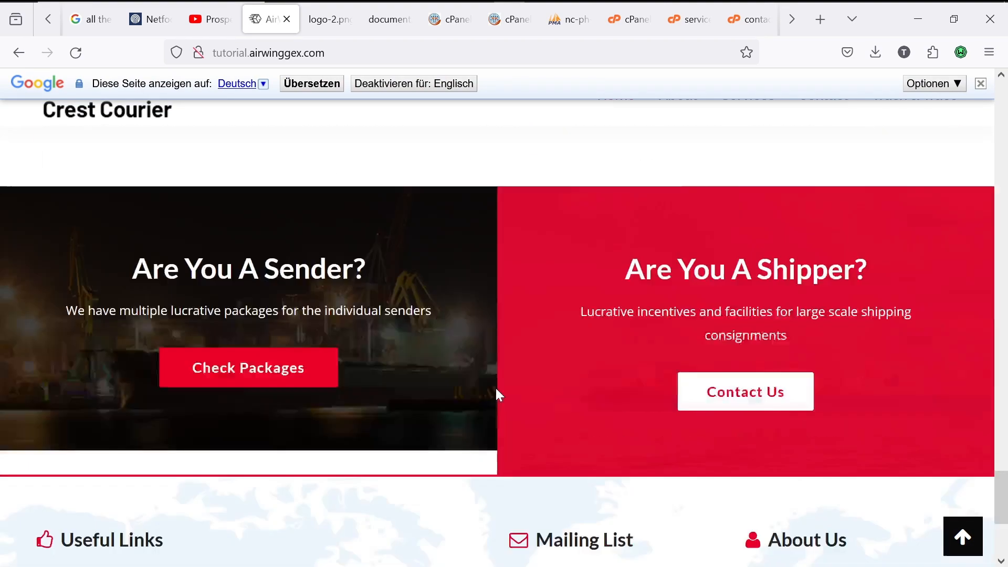
pyautogui.scroll(10, 496, 388)
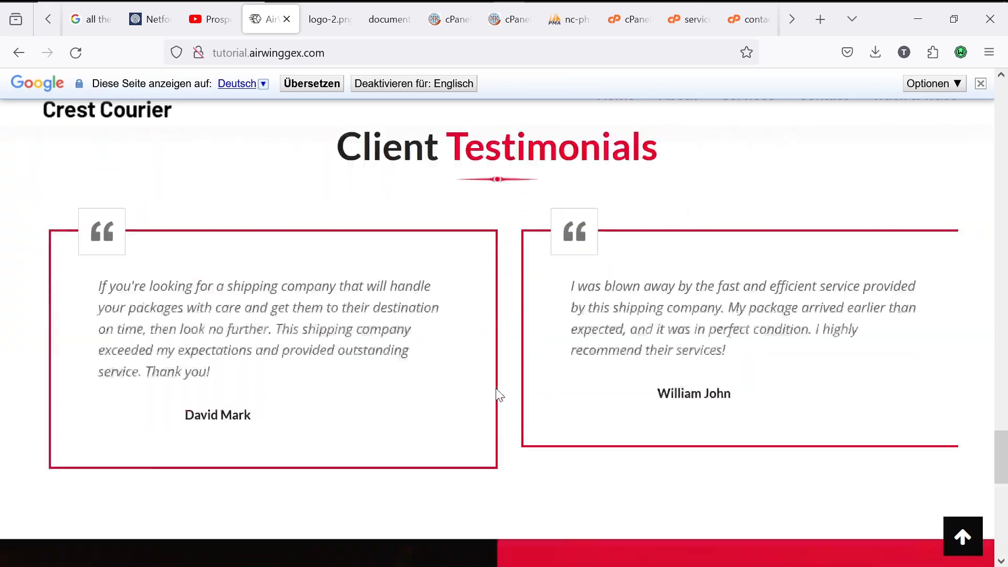
pyautogui.scroll(12, 495, 385)
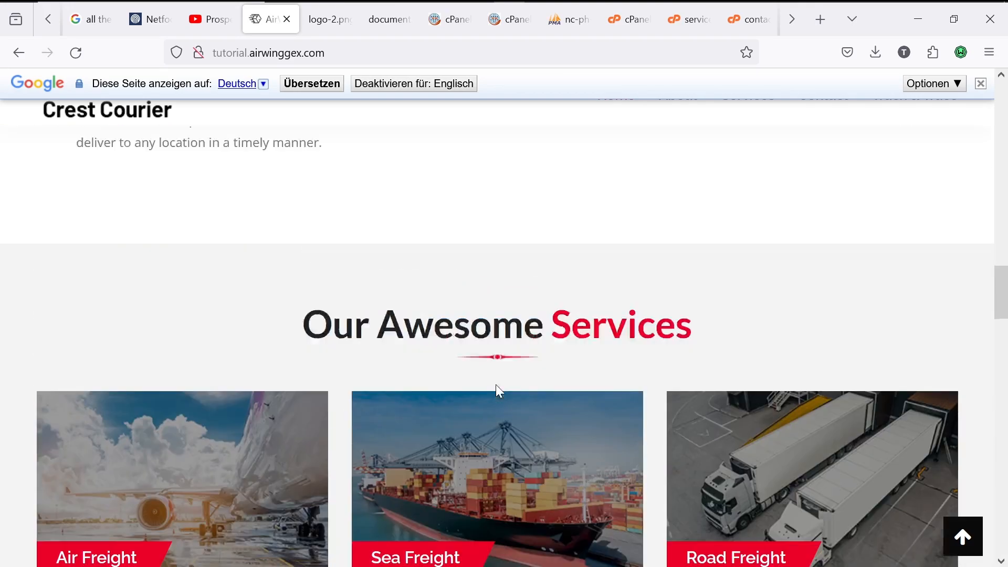
pyautogui.scroll(8, 496, 392)
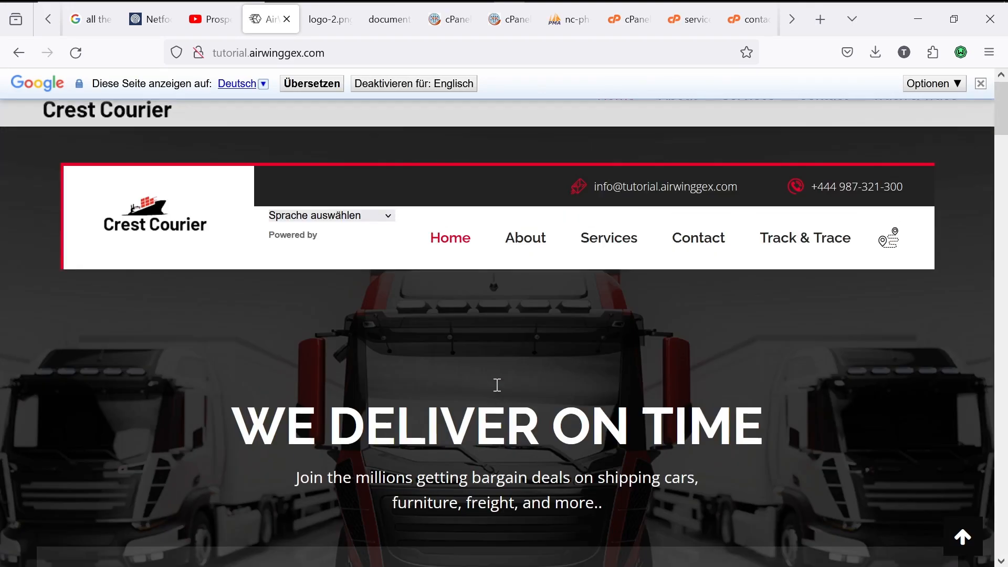
pyautogui.scroll(-4, 497, 391)
pyautogui.scroll(-4, 495, 387)
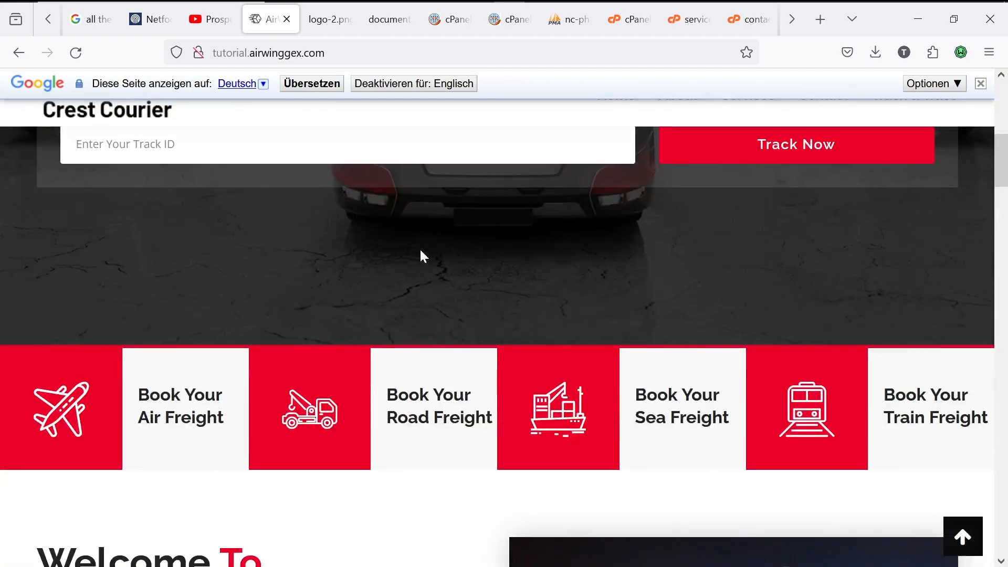
pyautogui.scroll(4, 421, 255)
# - Paste the demo tracking number into Track ID, run Track Now, and review the six-entry timeline
pyautogui.click(297, 324)
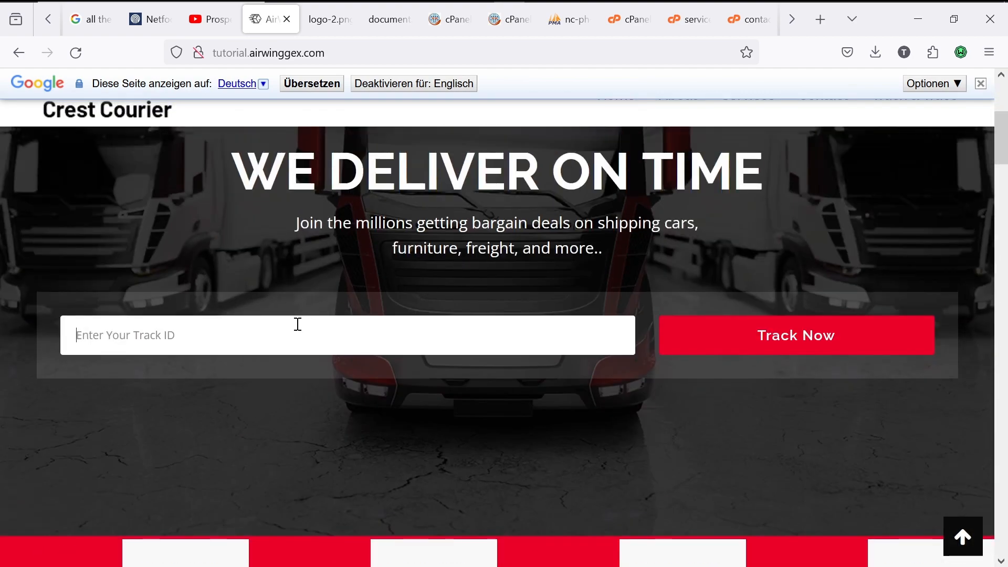
pyautogui.write('CC-01-145072')
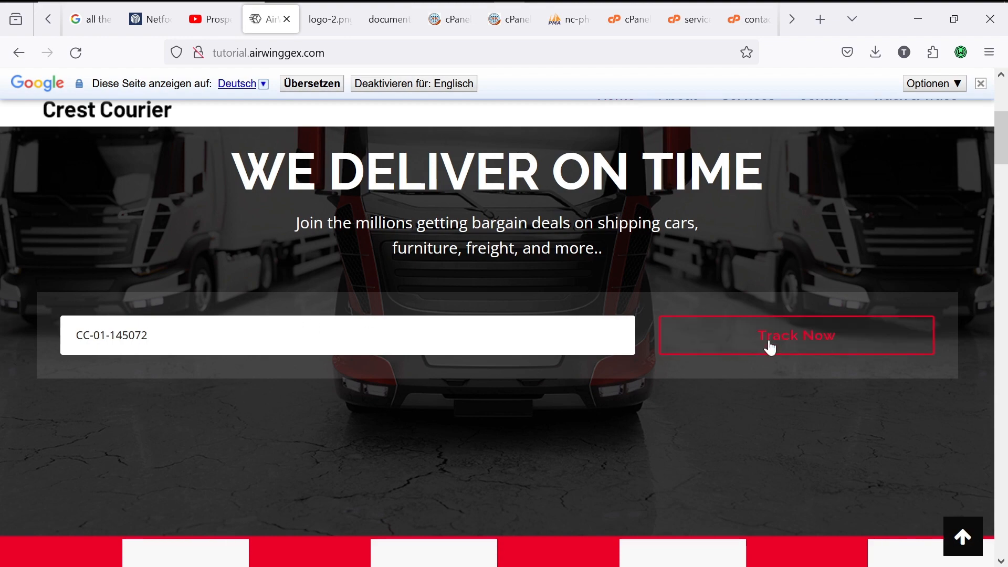
pyautogui.click(770, 348)
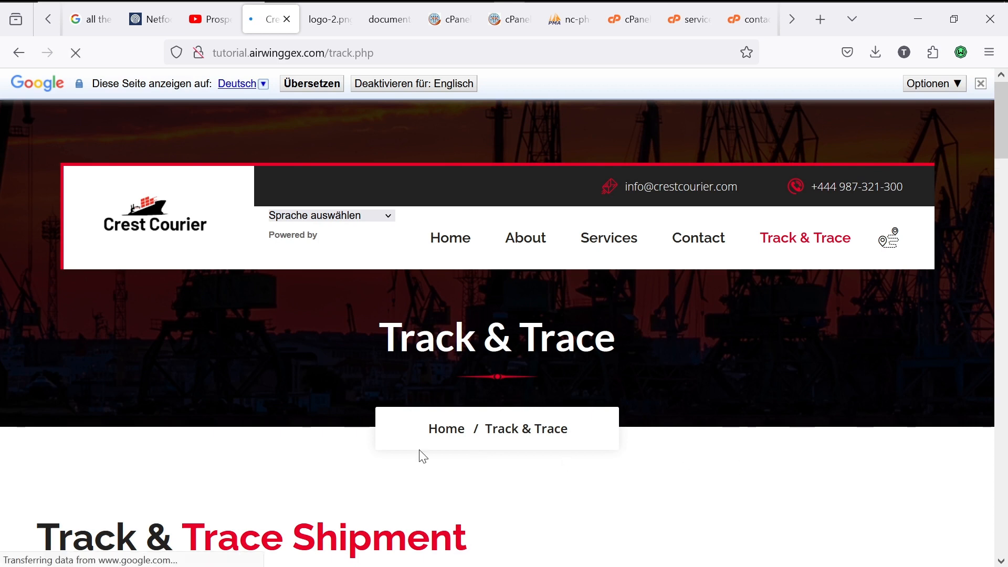
pyautogui.scroll(-5, 420, 453)
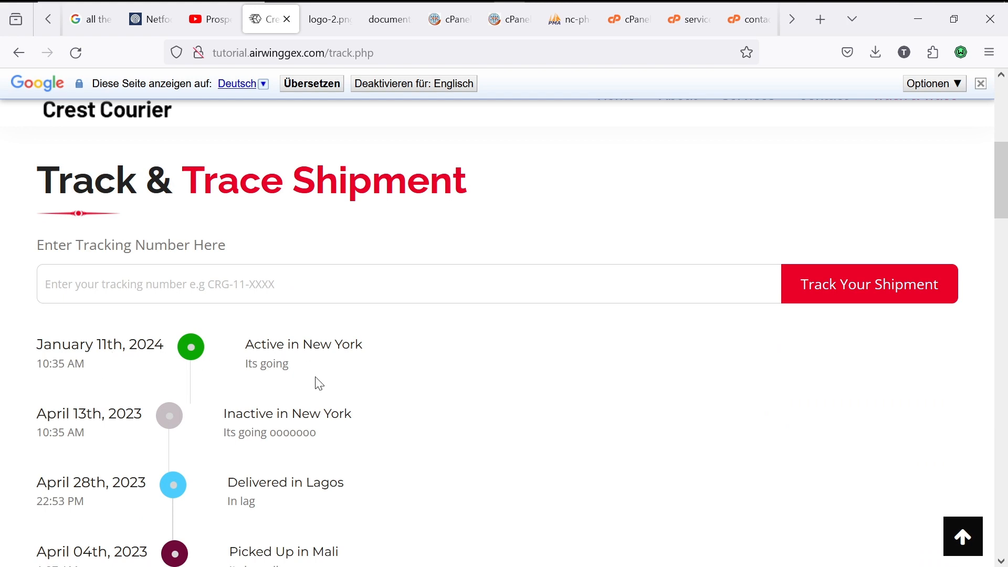
pyautogui.scroll(-6, 334, 456)
pyautogui.scroll(5, 333, 461)
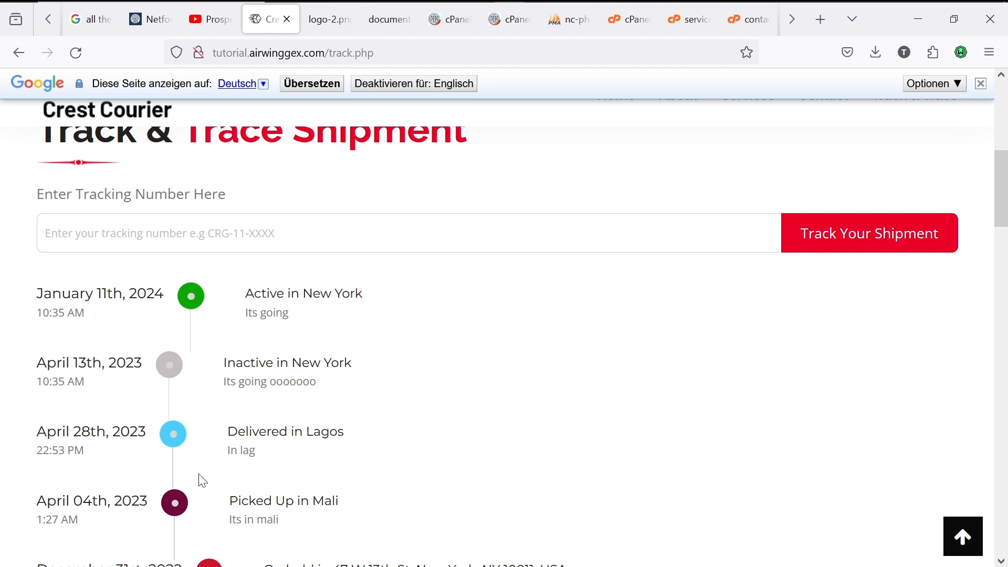
pyautogui.scroll(-3, 208, 478)
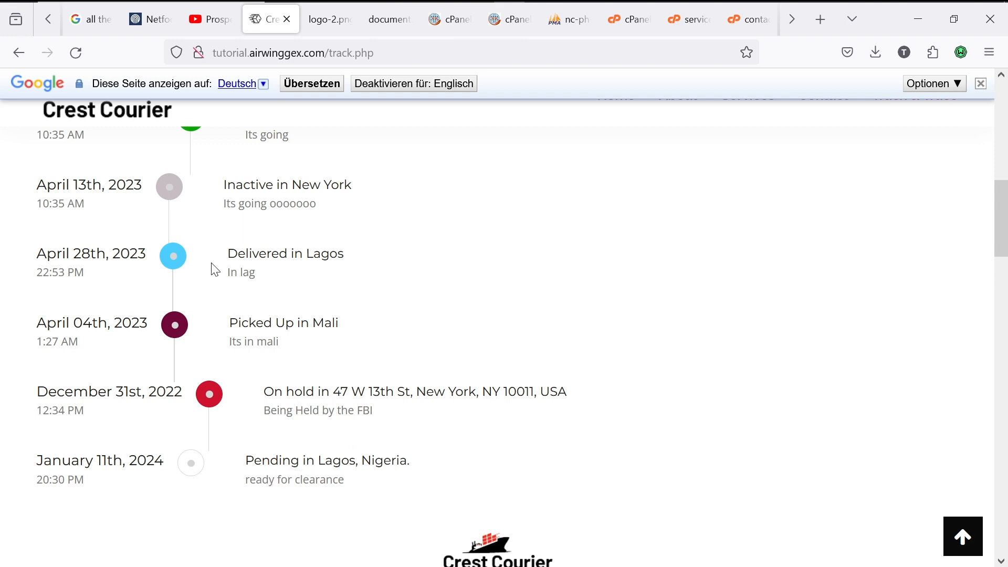
pyautogui.scroll(8, 212, 268)
pyautogui.scroll(-2, 212, 268)
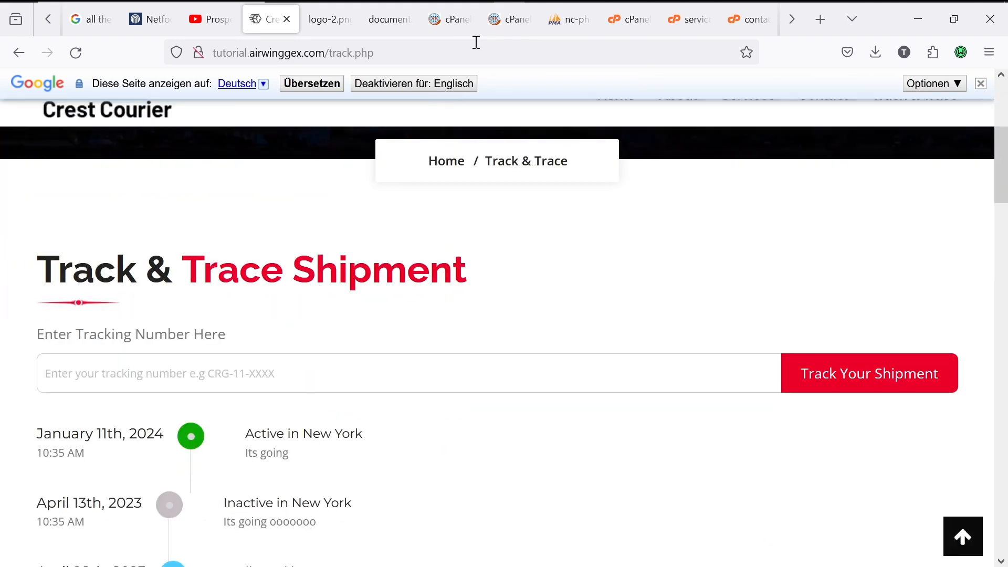
# - Open track_update and try inline edits, keeping row 5 as Being Held by the FBI and row 4 as Picked Up
pyautogui.click(565, 23)
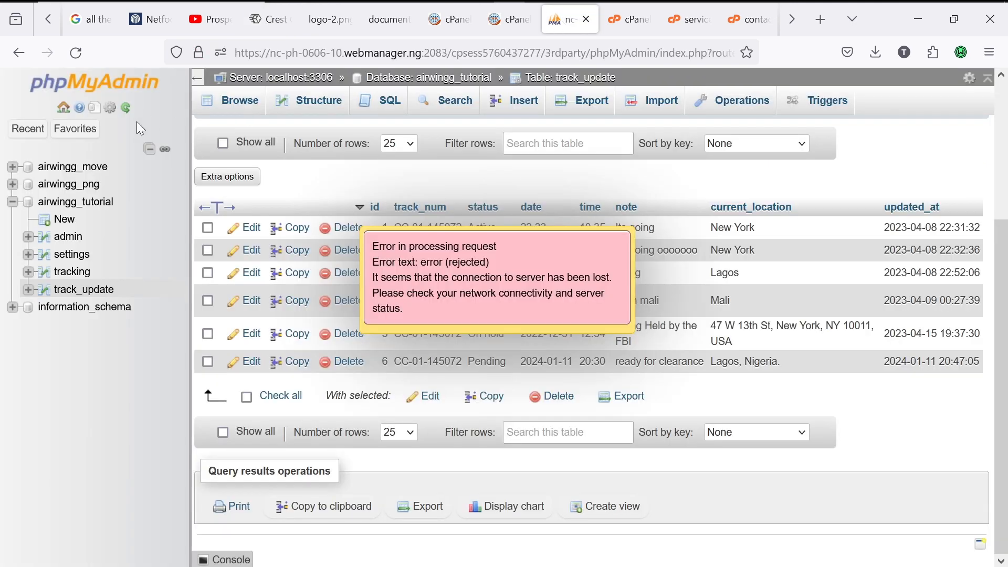
pyautogui.click(77, 291)
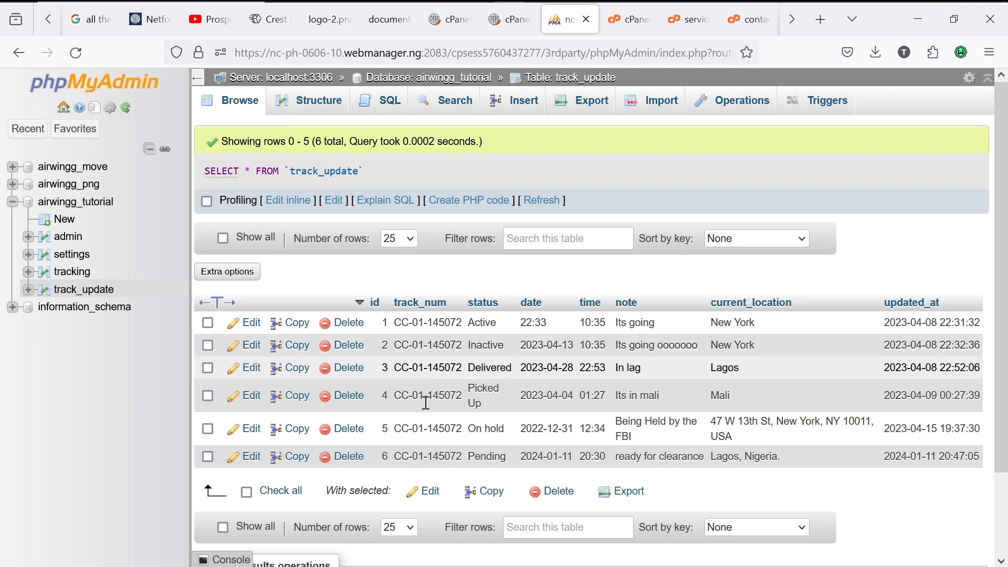
pyautogui.doubleClick(628, 436)
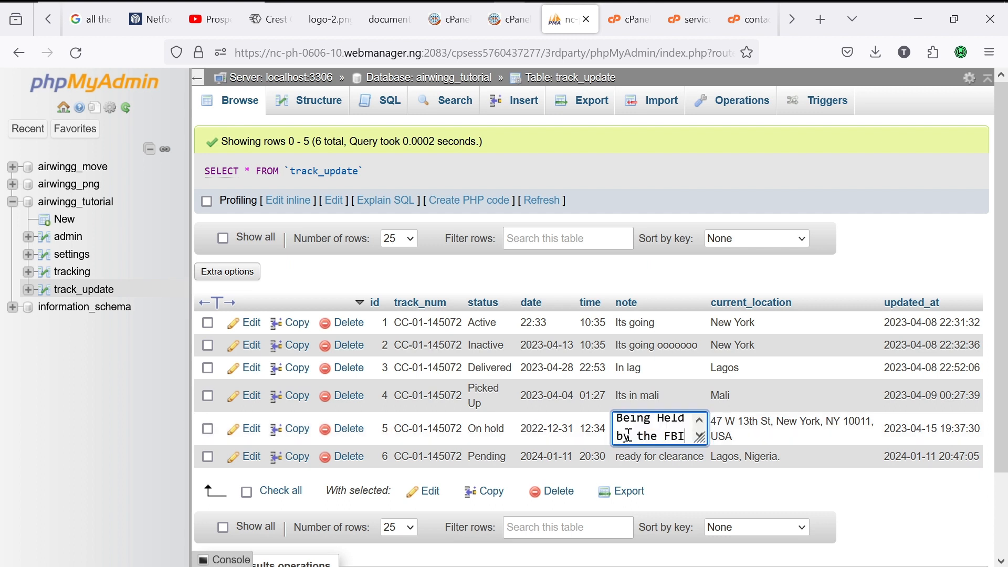
pyautogui.press('BackSpace')
pyautogui.press('BackSpace')
pyautogui.press('BackSpace')
pyautogui.press('BackSpace')
pyautogui.press('BackSpace')
pyautogui.press('BackSpace')
pyautogui.press('BackSpace')
pyautogui.press('BackSpace')
pyautogui.press('BackSpace')
pyautogui.press('BackSpace')
pyautogui.press('BackSpace')
pyautogui.press('BackSpace')
pyautogui.press('BackSpace')
pyautogui.press('BackSpace')
pyautogui.press('BackSpace')
pyautogui.press('BackSpace')
pyautogui.press('BackSpace')
pyautogui.press('BackSpace')
pyautogui.press('BackSpace')
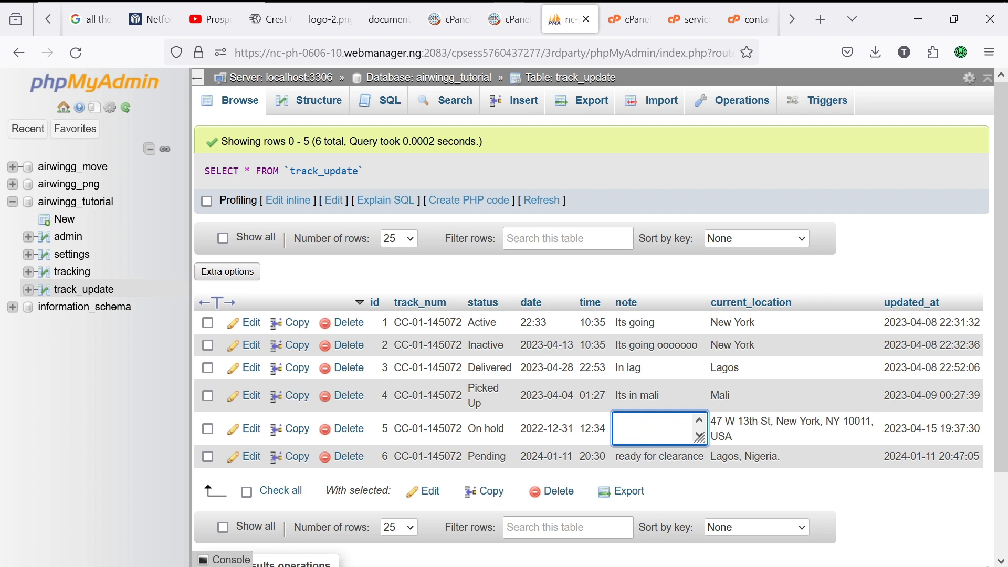
pyautogui.hotkey('ctrl', 'z')
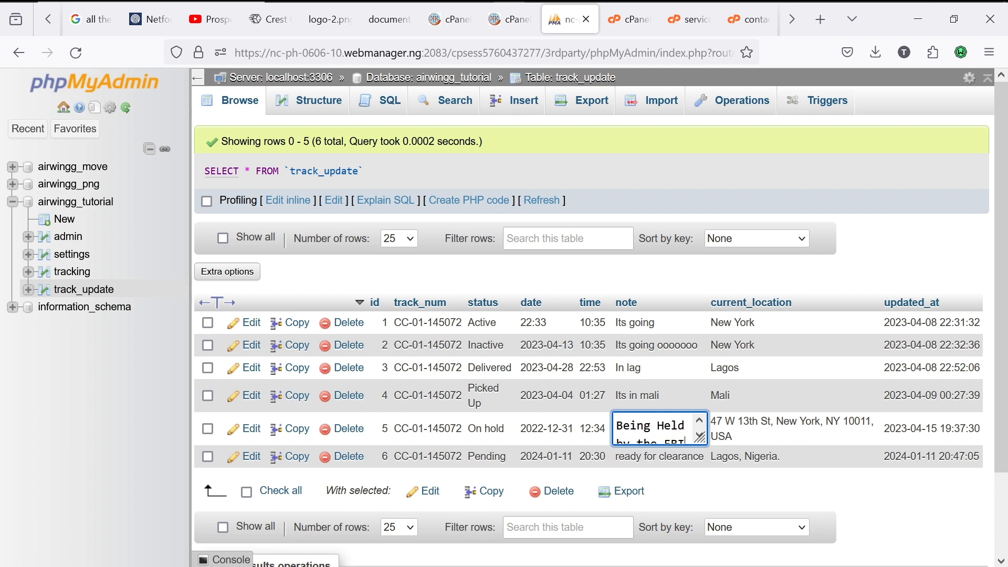
pyautogui.click(604, 411)
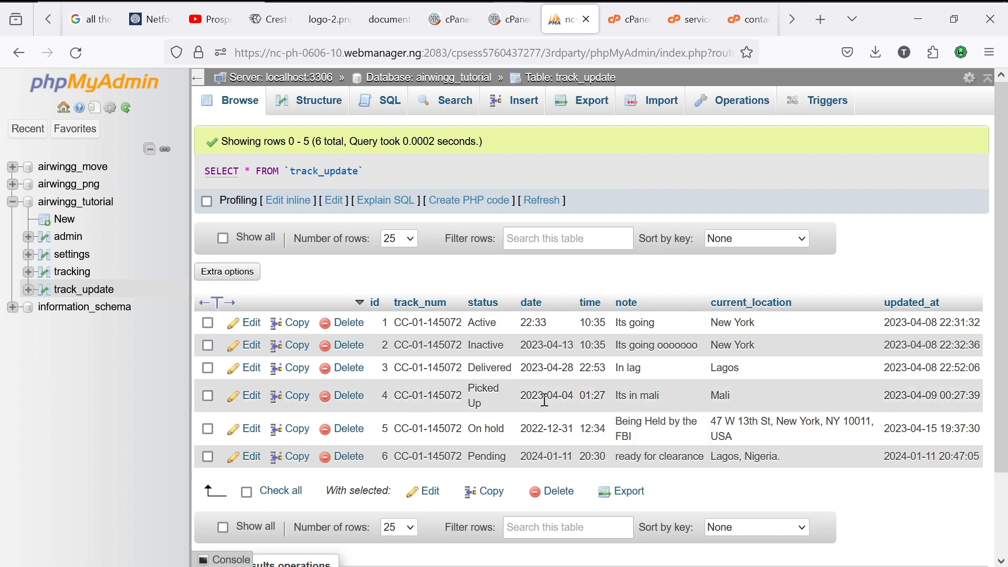
pyautogui.doubleClick(485, 389)
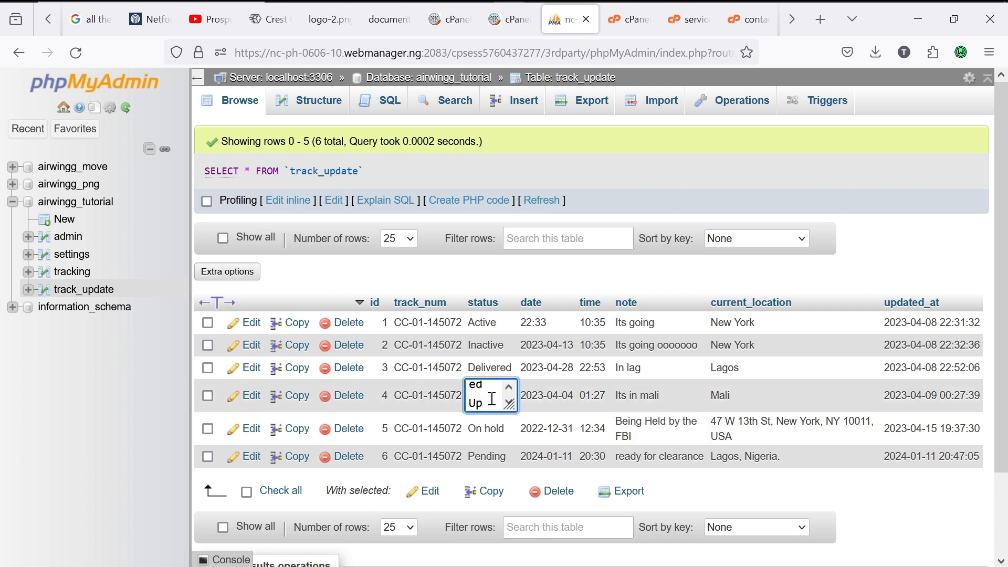
pyautogui.click(490, 439)
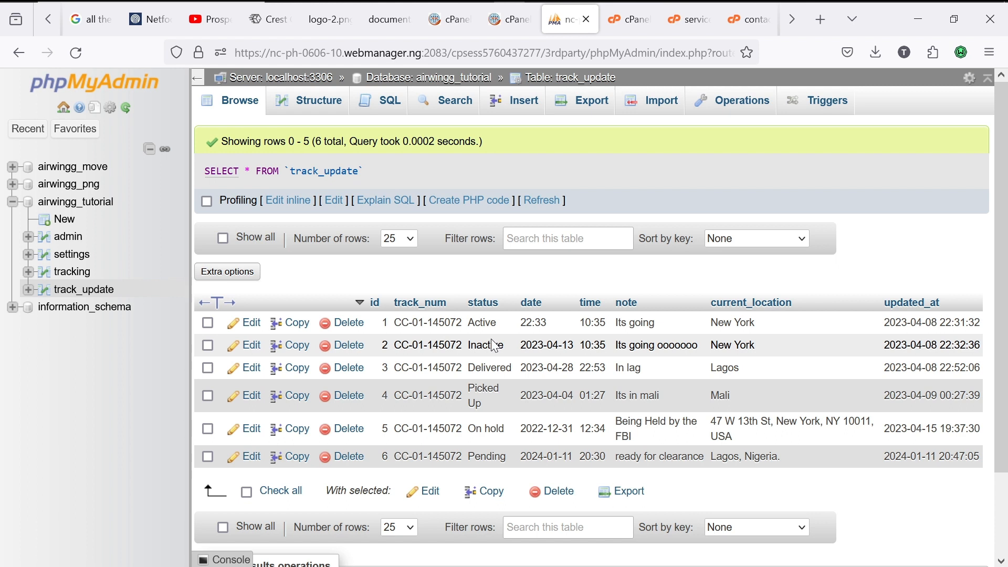
pyautogui.doubleClick(488, 458)
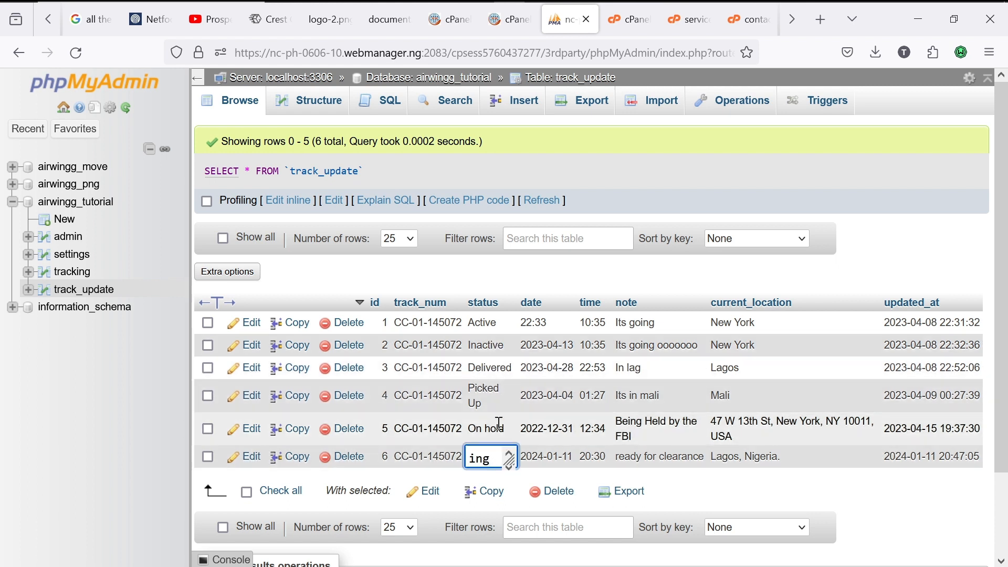
pyautogui.click(522, 430)
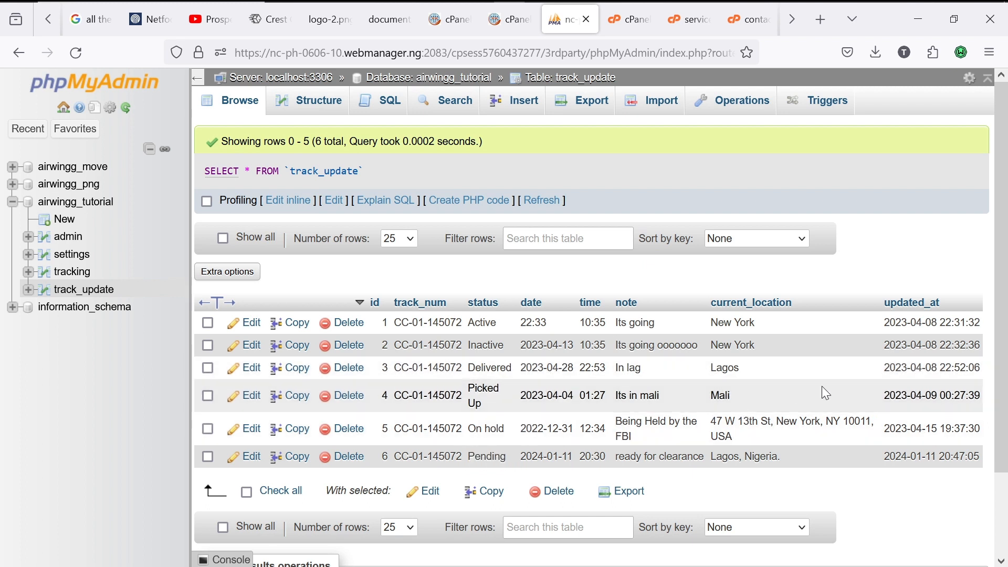
pyautogui.doubleClick(739, 349)
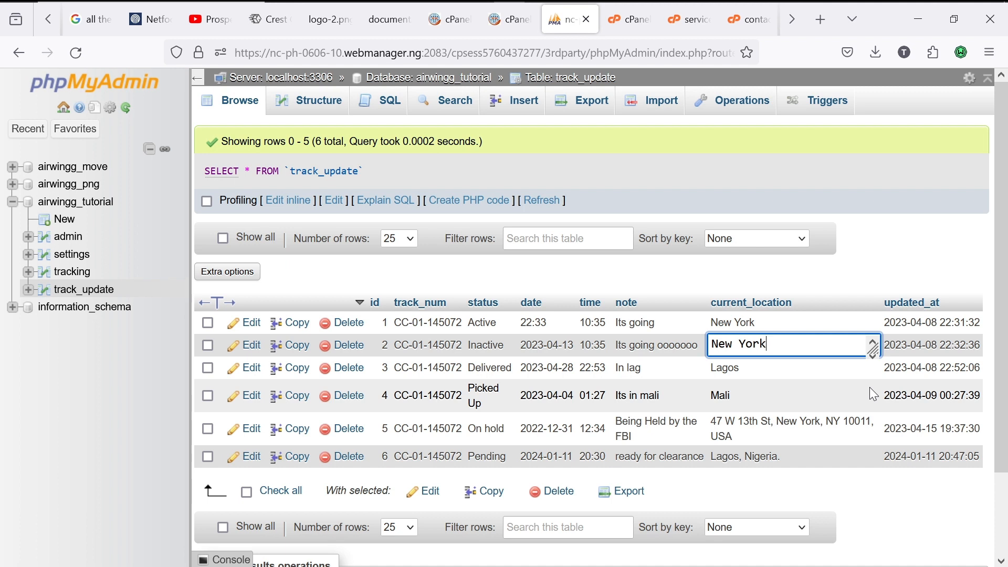
pyautogui.click(905, 388)
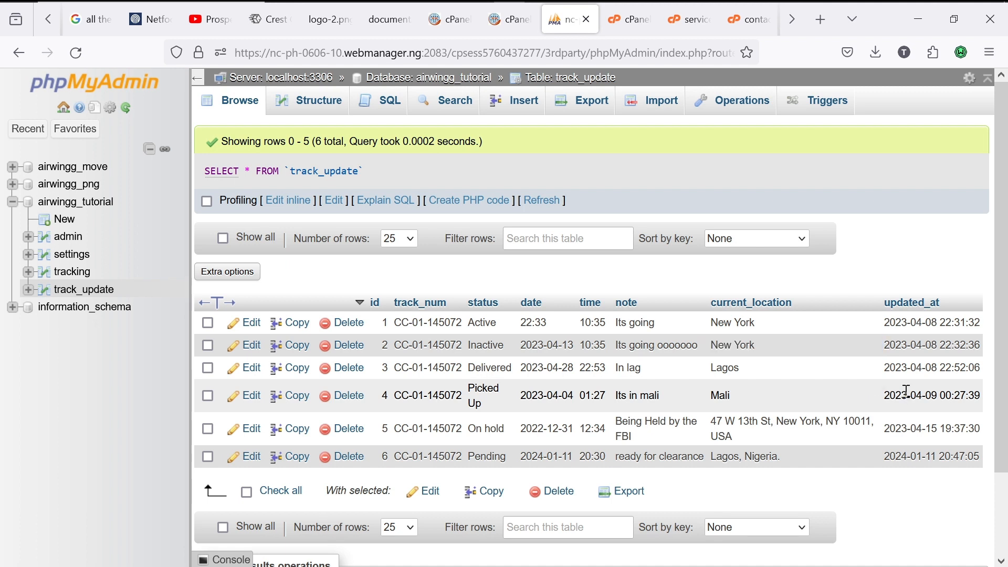
pyautogui.doubleClick(936, 370)
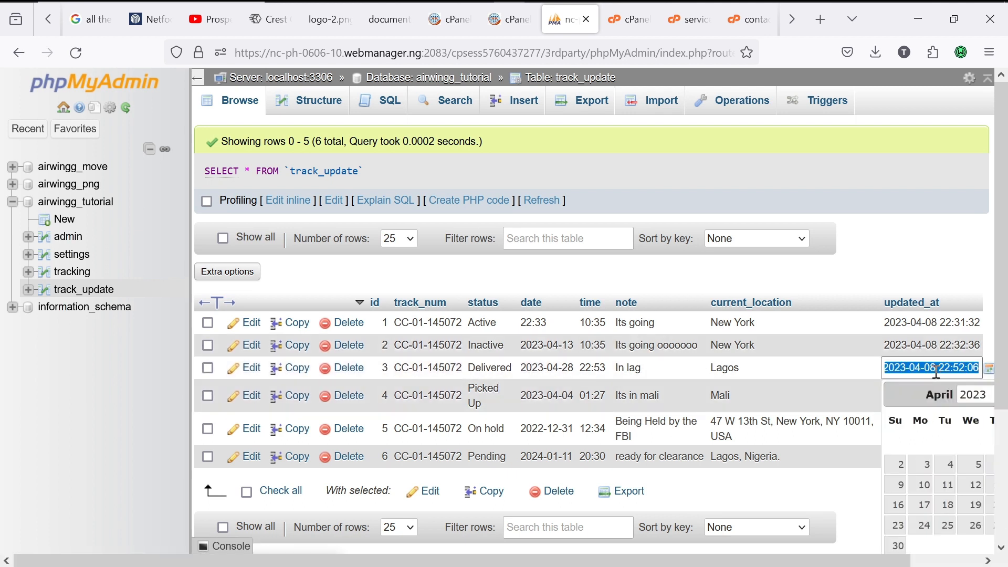
pyautogui.click(870, 367)
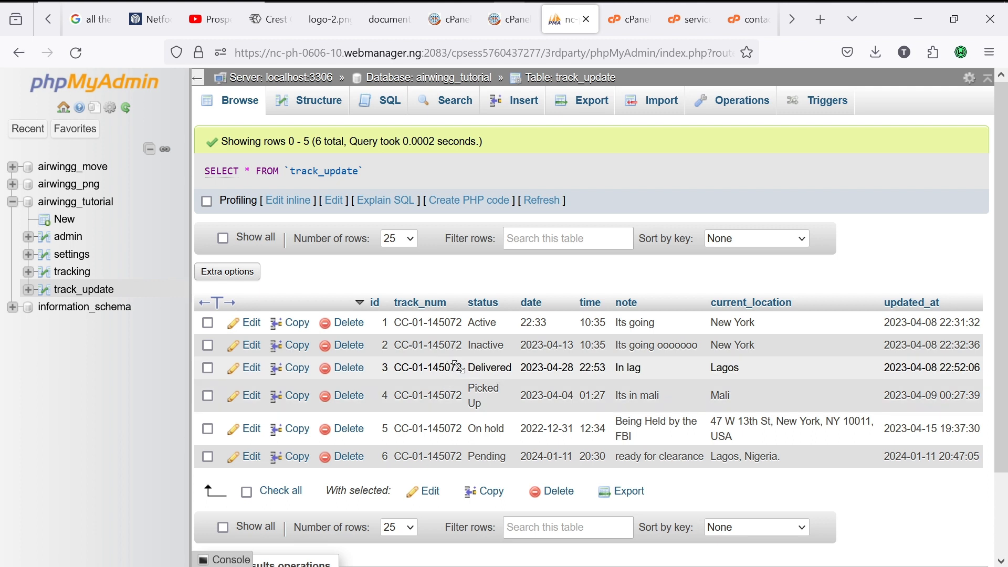
pyautogui.doubleClick(460, 368)
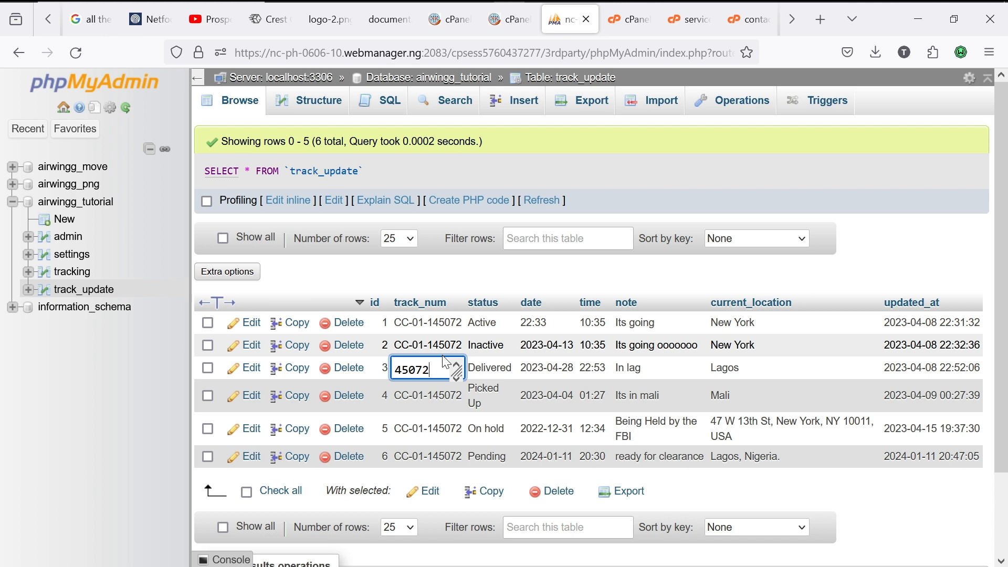
pyautogui.click(523, 377)
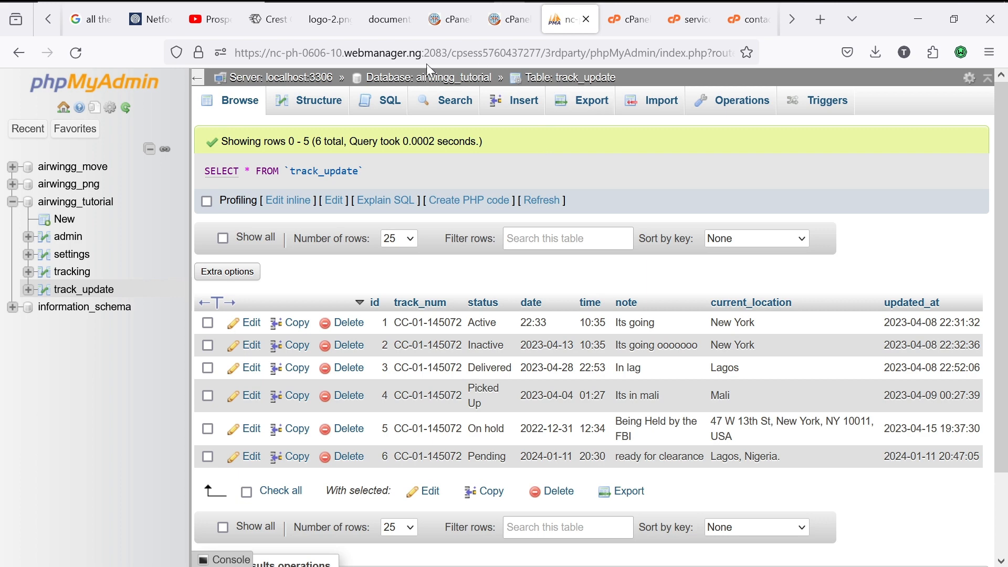
pyautogui.click(258, 24)
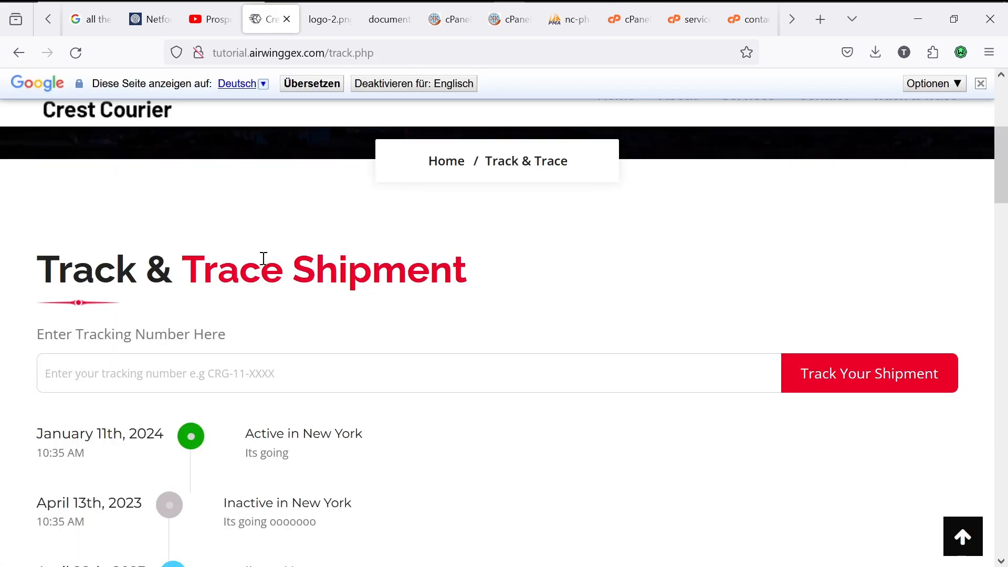
pyautogui.scroll(-5, 279, 452)
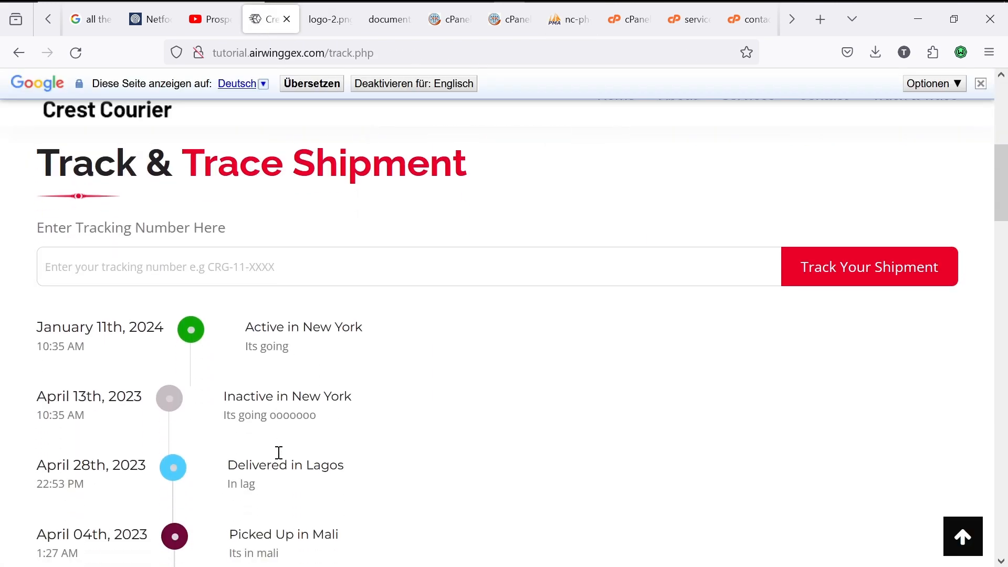
pyautogui.scroll(-3, 278, 453)
pyautogui.scroll(2, 278, 457)
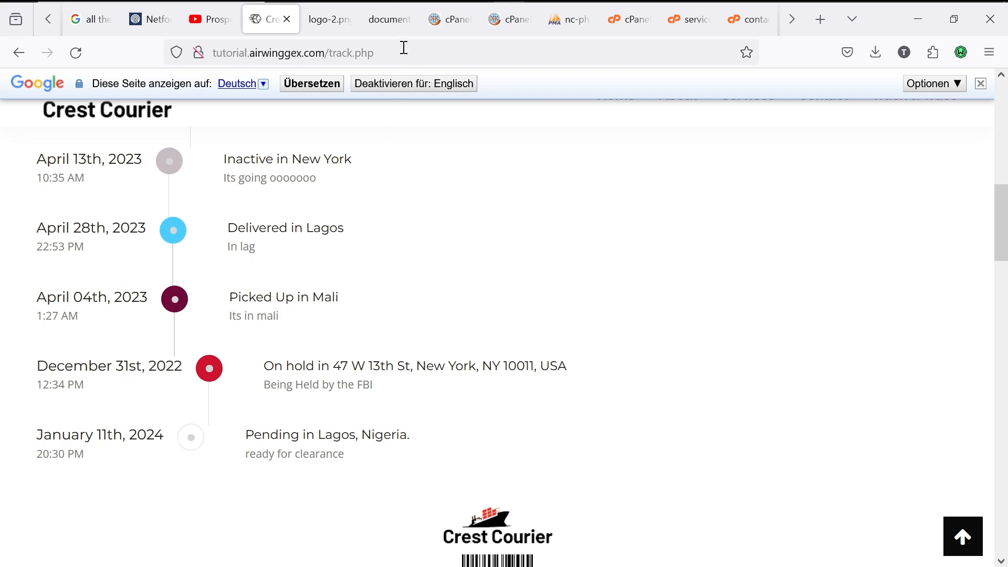
pyautogui.click(578, 21)
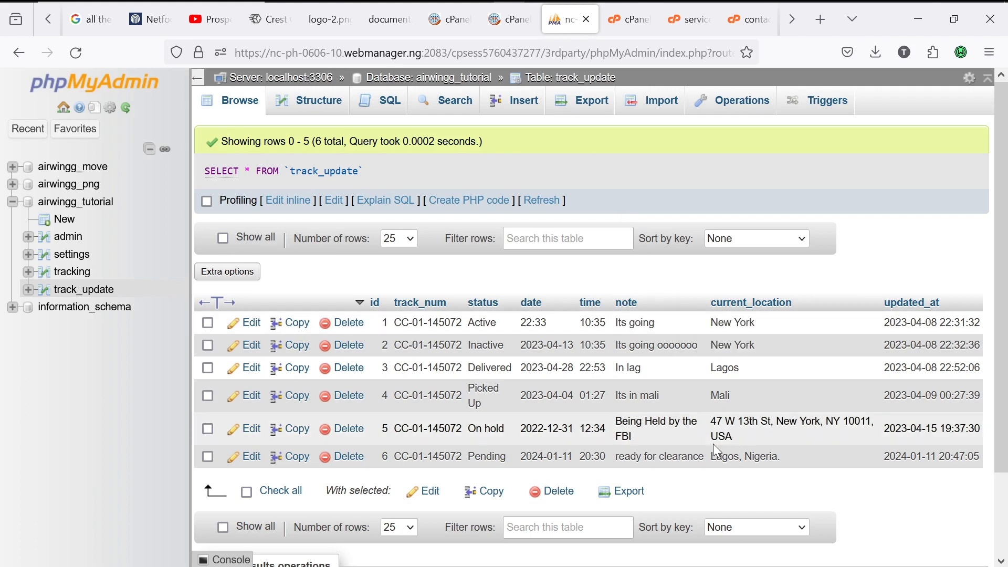
# - Save row 6's note as 'ready for clearance in Apapa Woff' and go back to the Crest tab
pyautogui.doubleClick(700, 455)
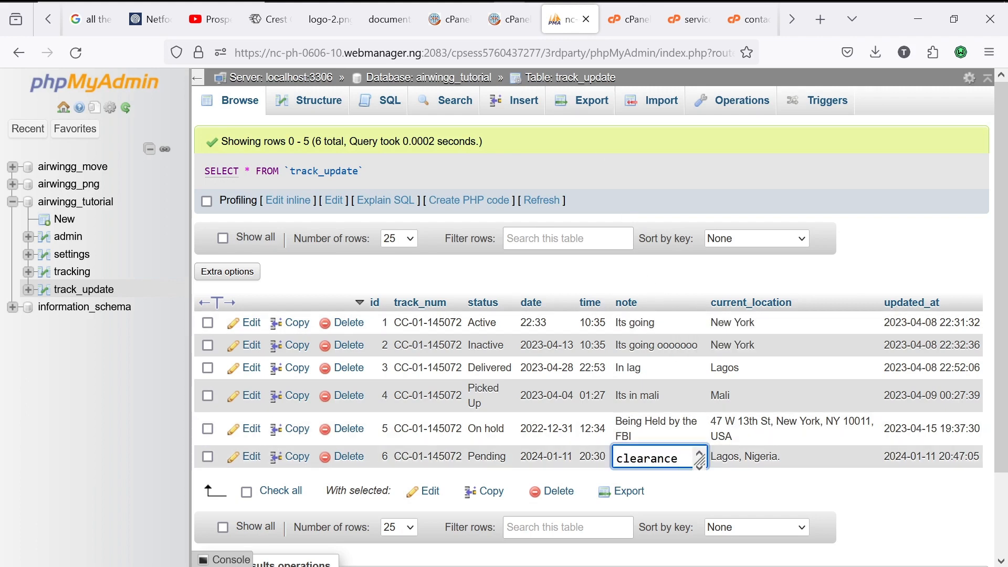
pyautogui.hotkey('ctrl', 'a')
pyautogui.press('BackSpace')
pyautogui.write('in')
pyautogui.write(' Apapa')
pyautogui.write(' W')
pyautogui.write('off')
pyautogui.press('Return')
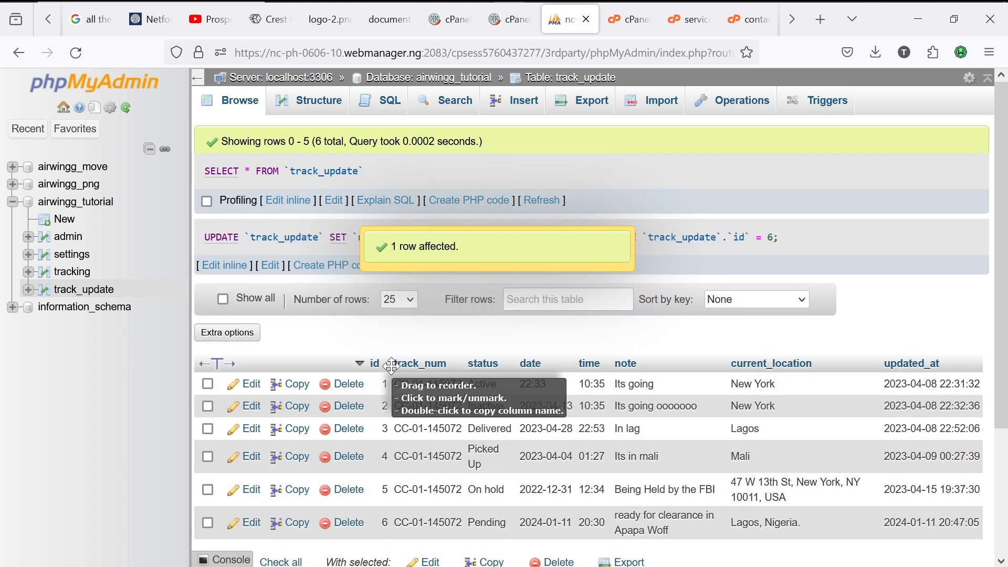
pyautogui.click(260, 28)
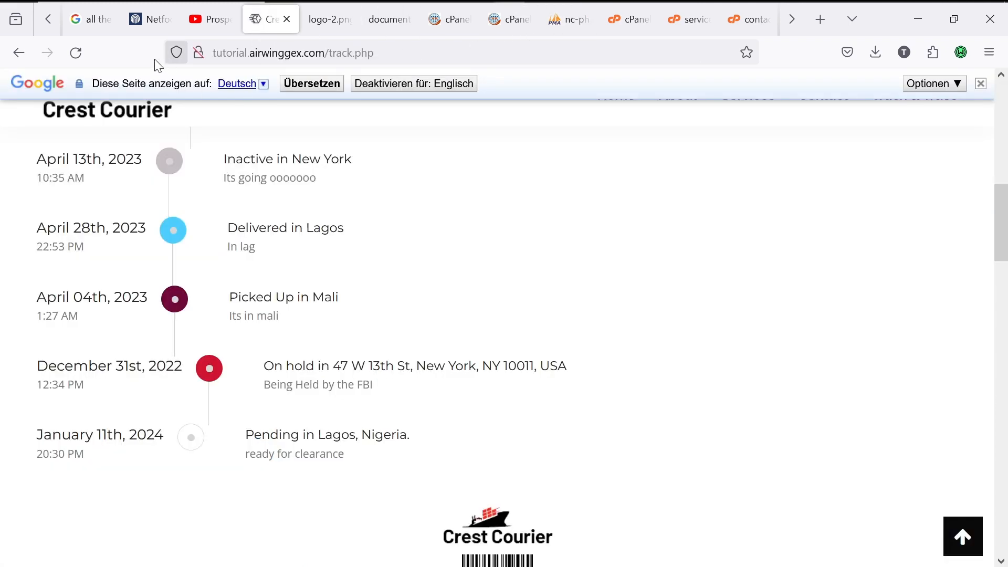
# - Reload the Track & Trace page with Resend and scroll up through the updated timeline
pyautogui.click(80, 57)
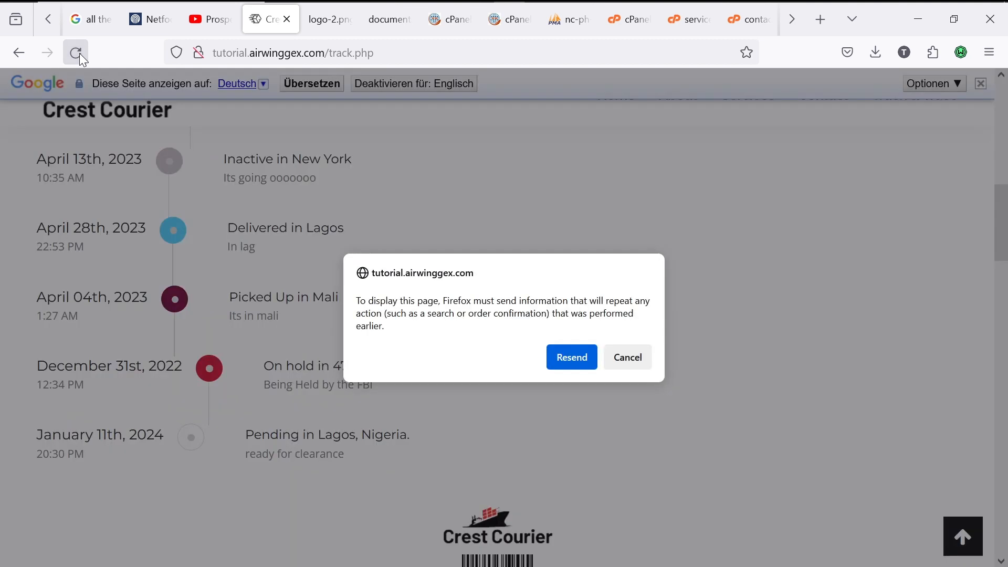
pyautogui.click(574, 359)
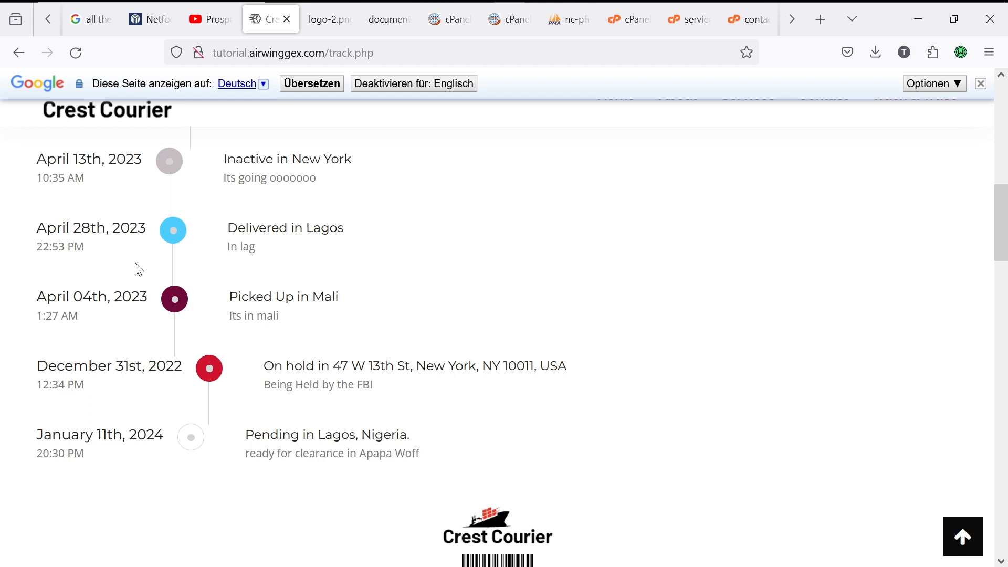
pyautogui.scroll(5, 291, 378)
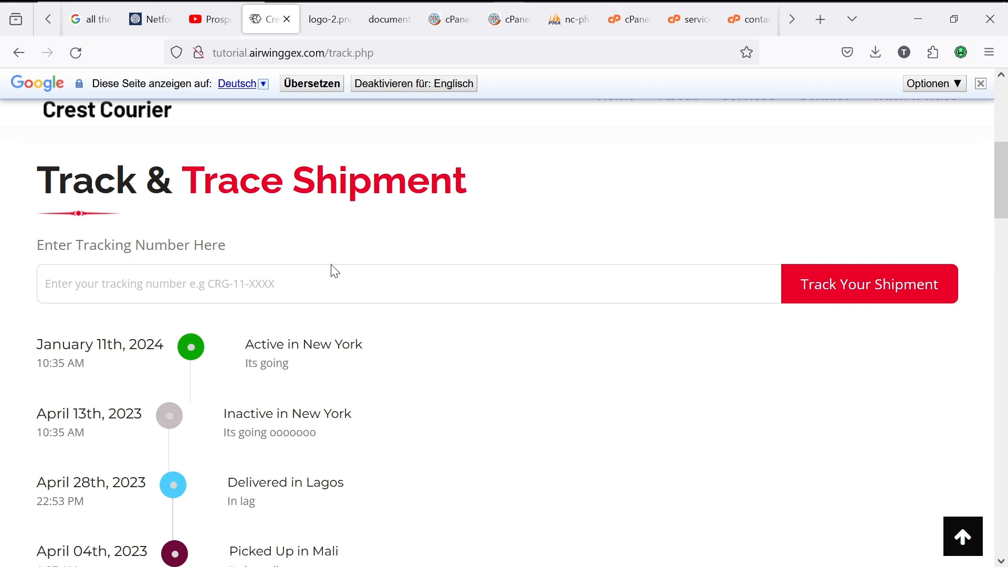
pyautogui.scroll(1, 495, 196)
pyautogui.scroll(5, 494, 196)
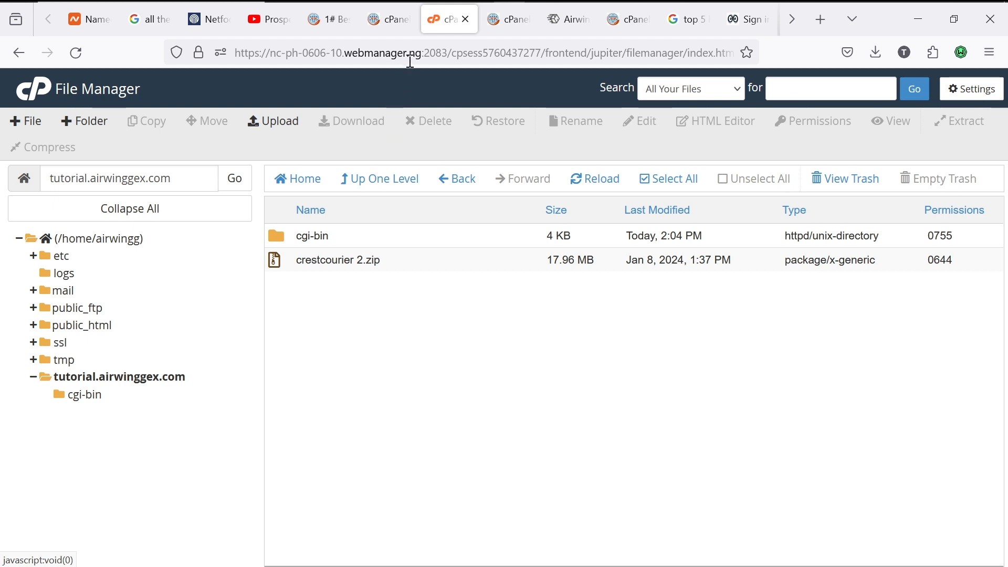
# - Look through the Namecheap, File Manager and Domains tabs, then empty cPanel's Search Tools box
pyautogui.click(394, 22)
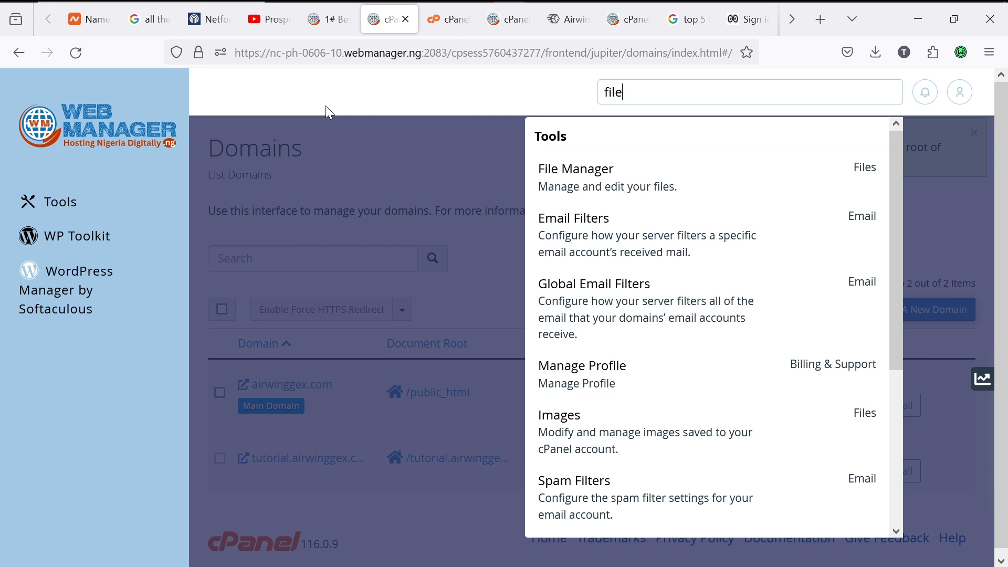
pyautogui.click(80, 21)
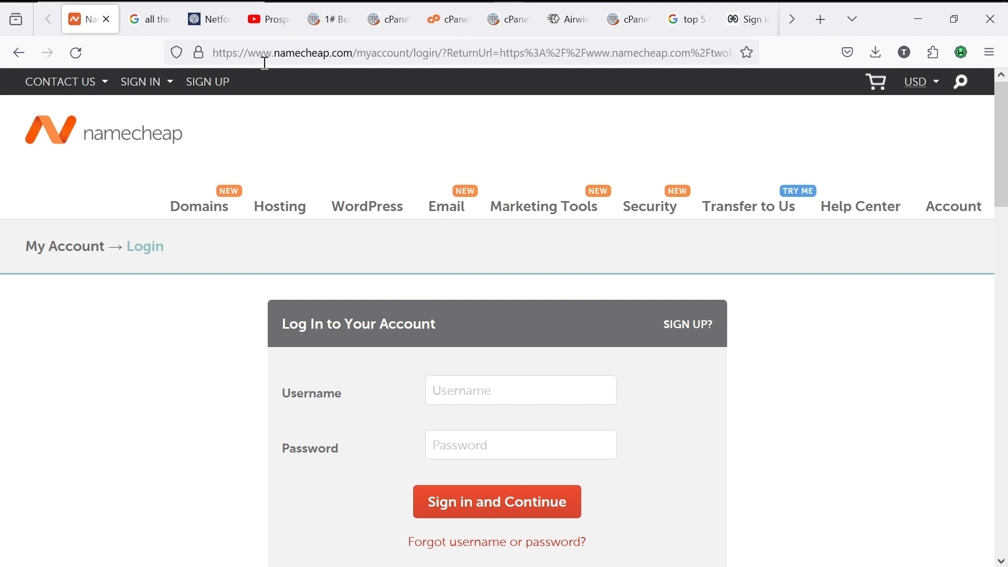
pyautogui.click(444, 20)
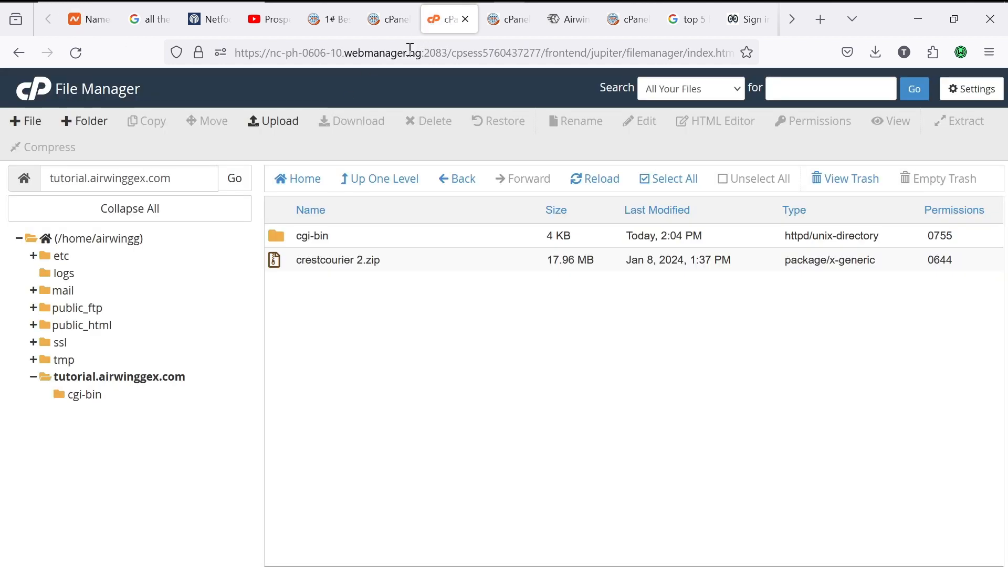
pyautogui.click(390, 26)
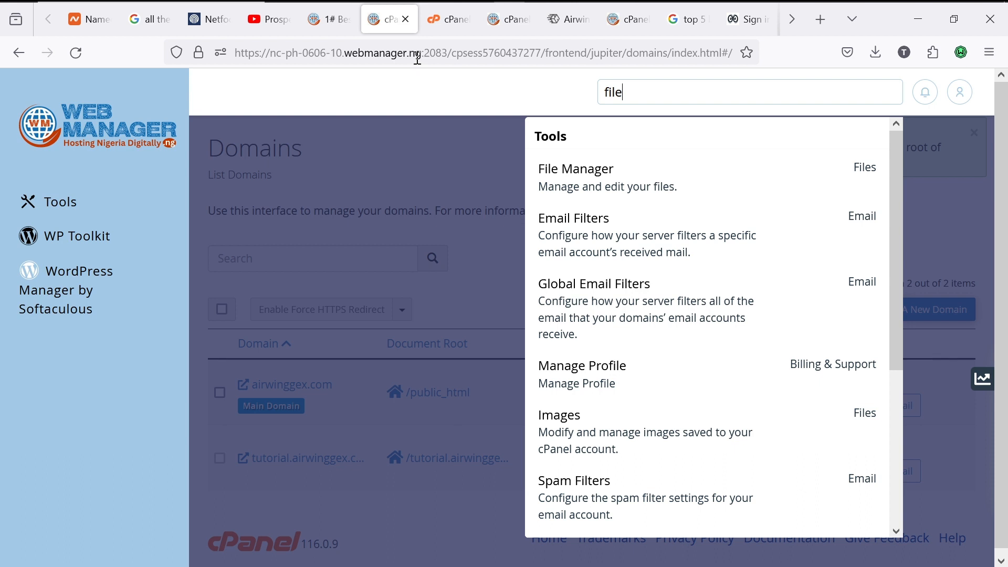
pyautogui.click(464, 146)
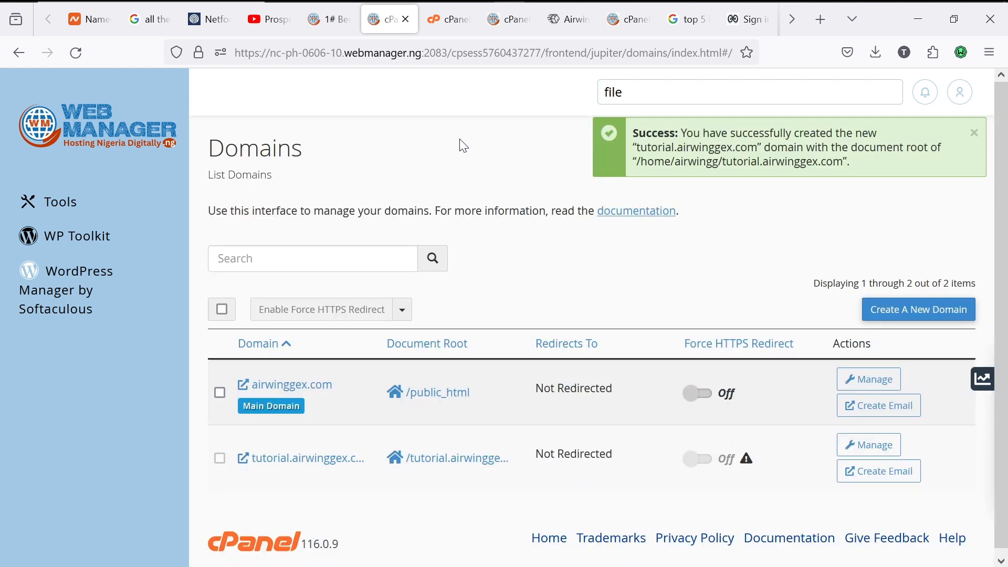
pyautogui.click(666, 94)
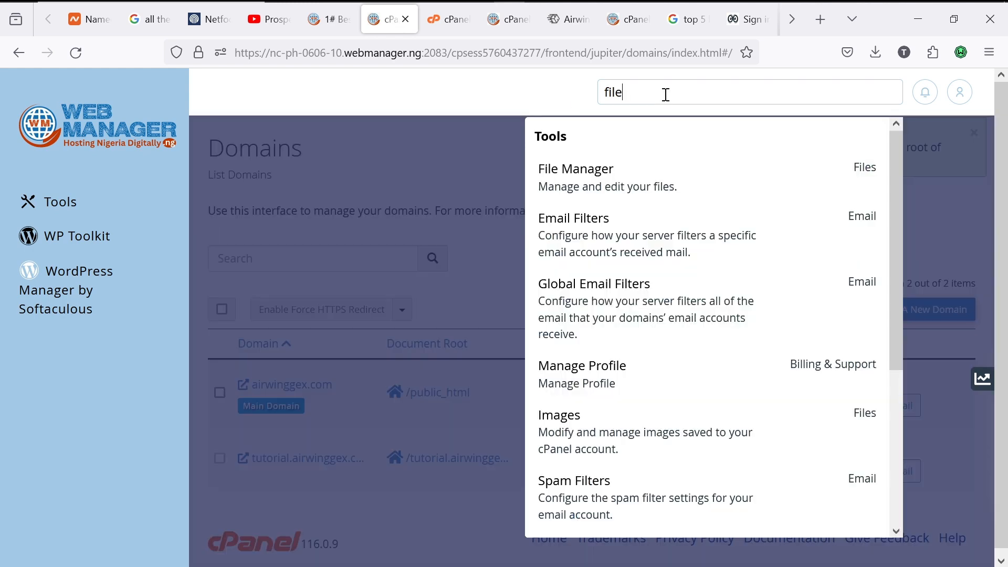
pyautogui.press('BackSpace')
pyautogui.press('BackSpace')
pyautogui.press('BackSpace')
pyautogui.press('BackSpace')
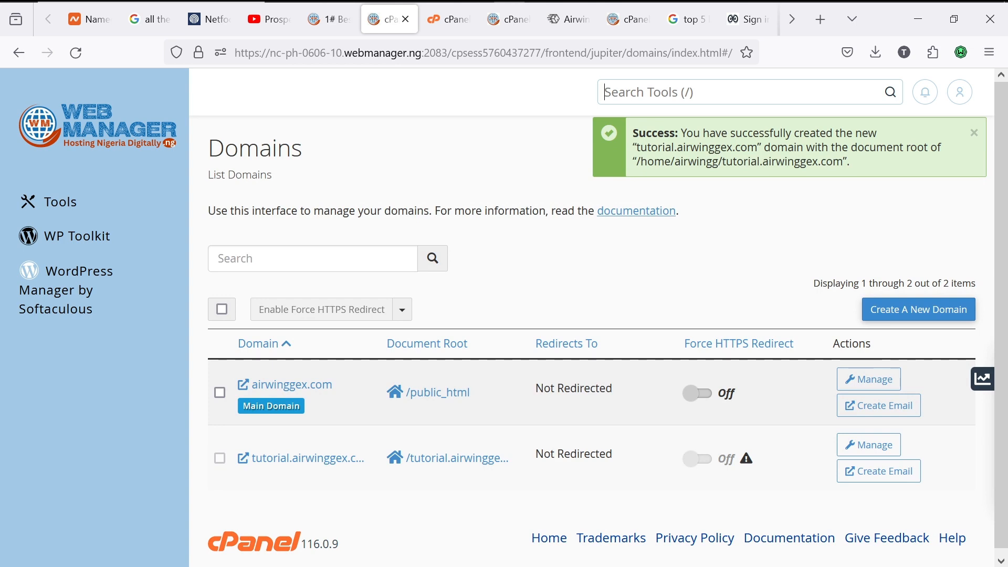
pyautogui.click(320, 20)
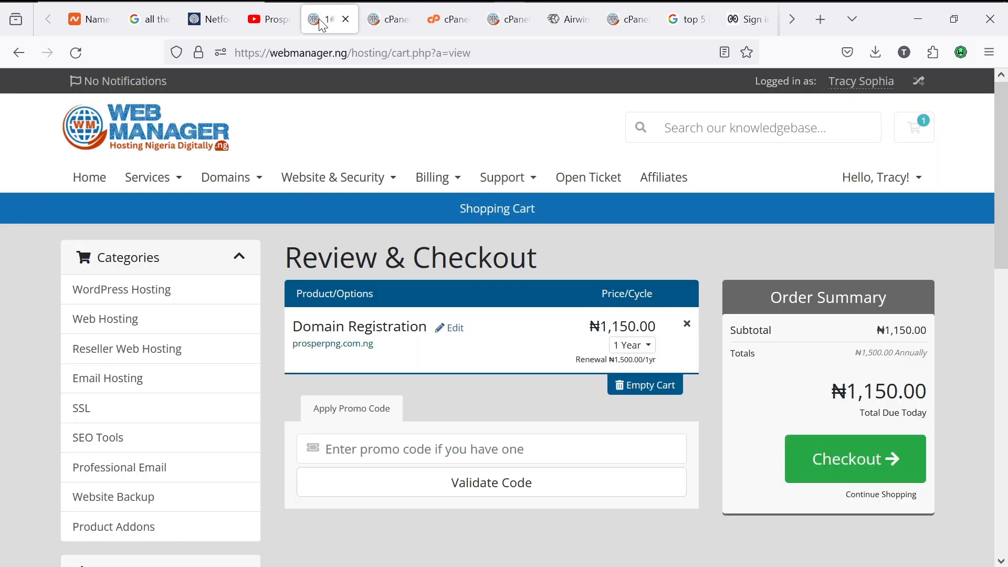
# - Log in to the Web Manager client area and launch cPanel from the airwinggex.com Flex plan
pyautogui.click(186, 130)
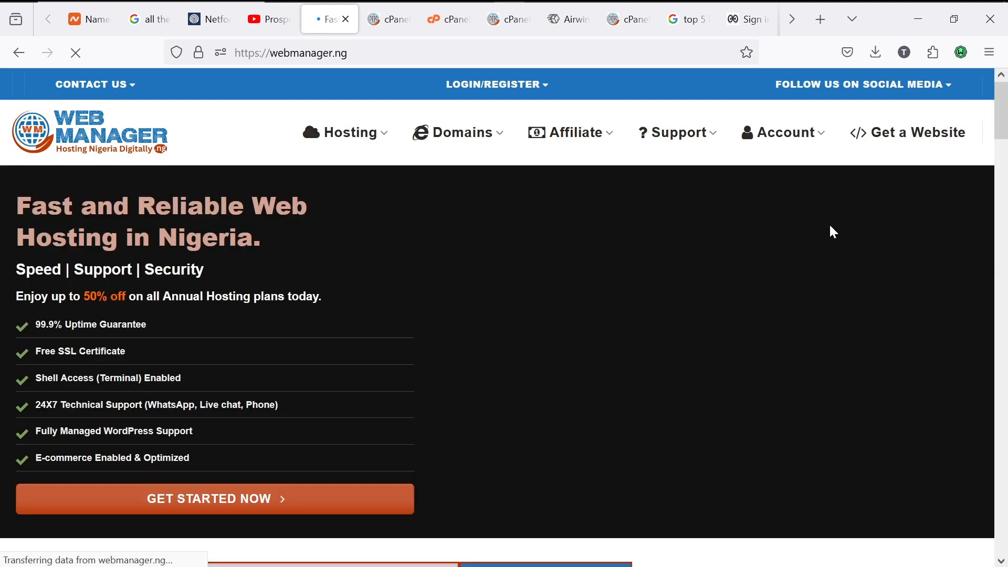
pyautogui.moveTo(475, 152)
pyautogui.moveTo(482, 98)
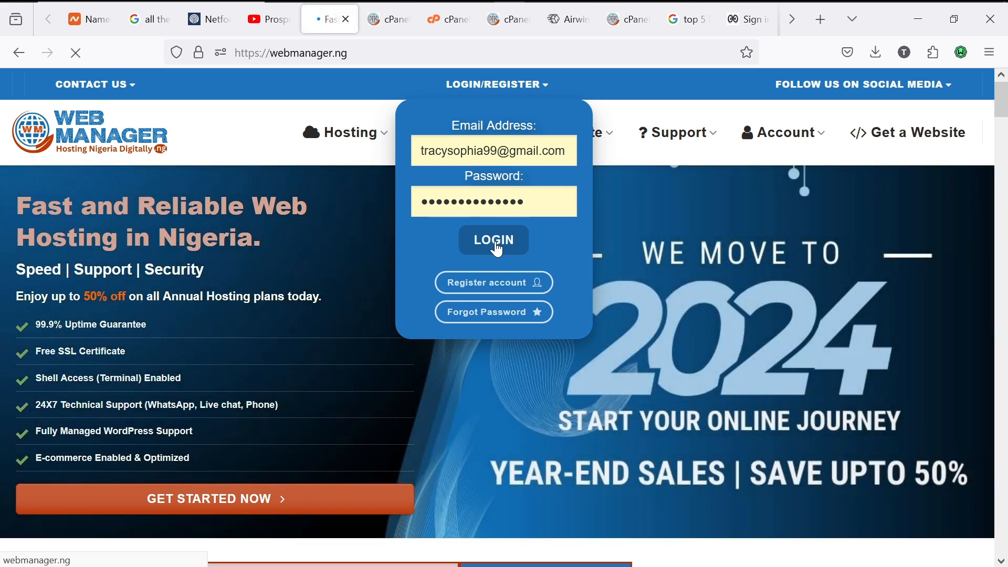
pyautogui.click(496, 242)
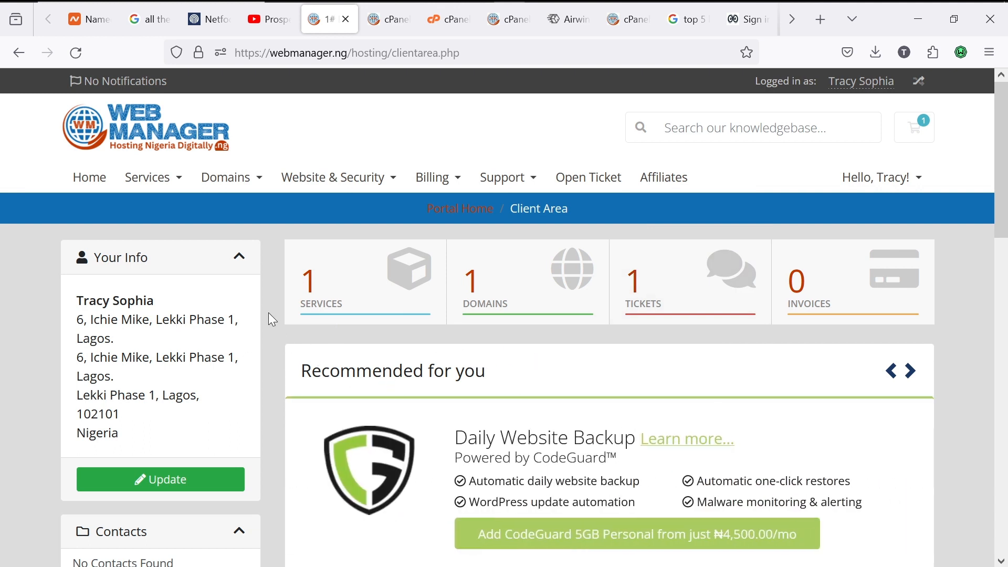
pyautogui.click(338, 297)
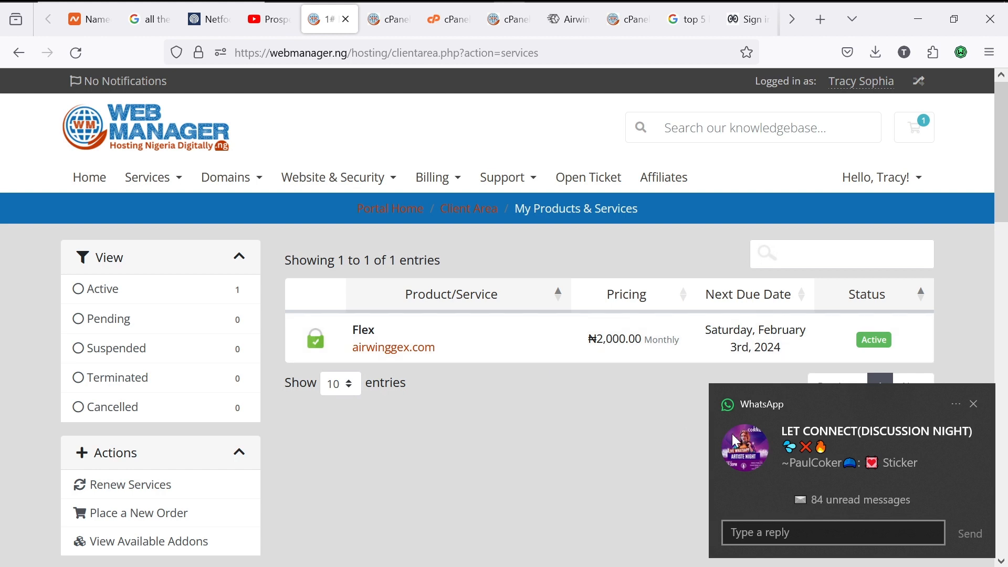
pyautogui.click(524, 322)
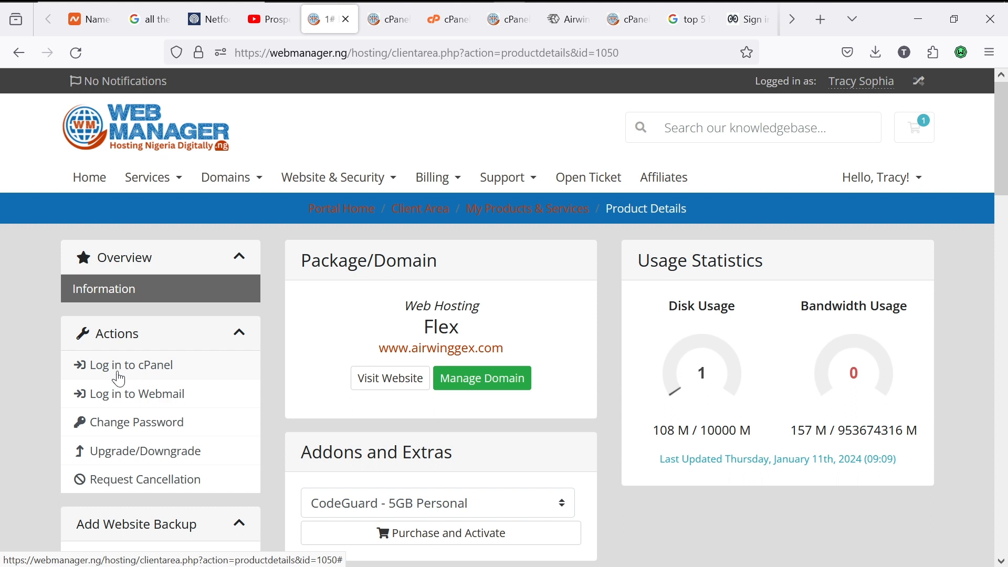
pyautogui.click(119, 378)
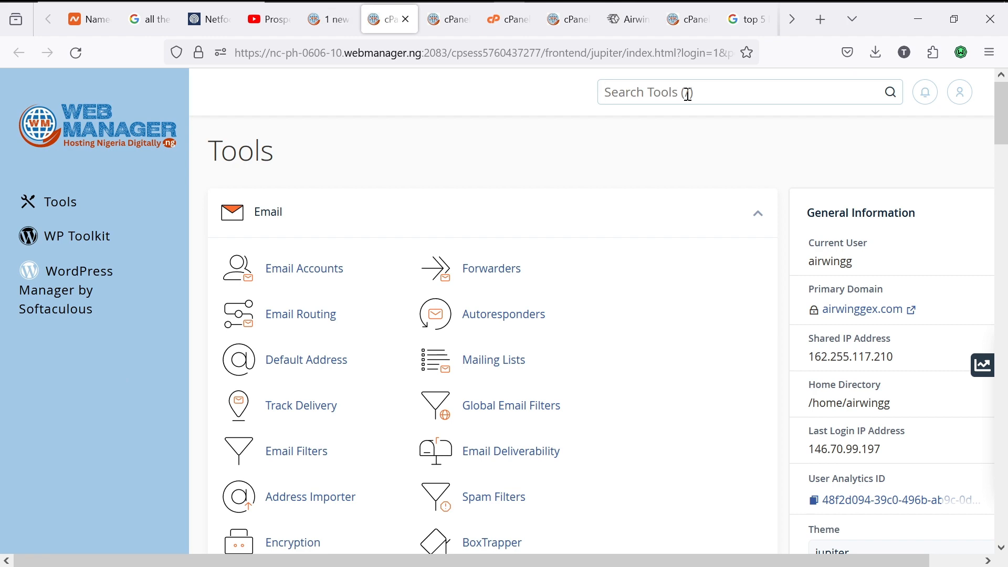
# - Open File Manager on the tutorial.airwinggex.com folder and select crestcourier 2.zip
pyautogui.write('file')
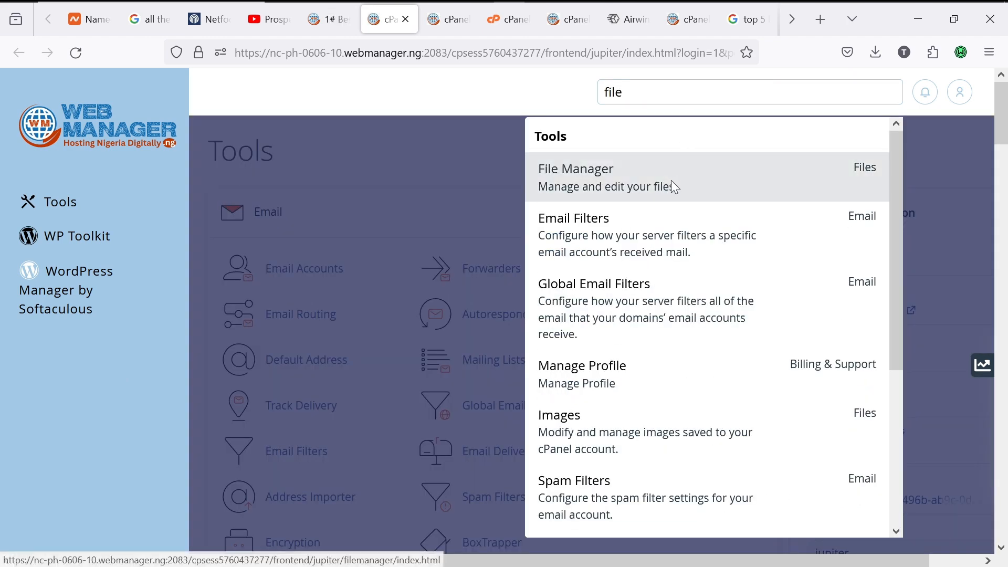
pyautogui.click(671, 179)
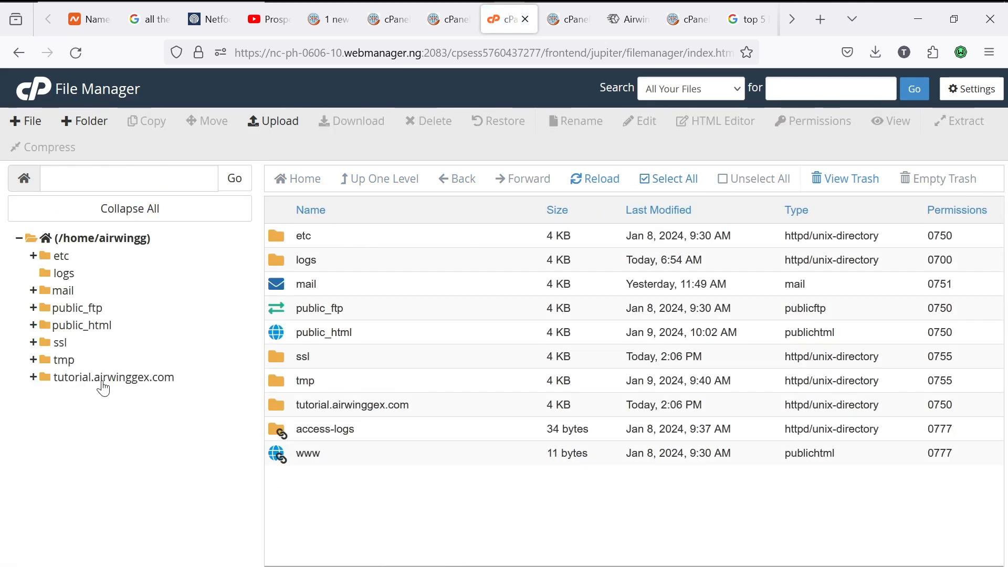
pyautogui.click(102, 377)
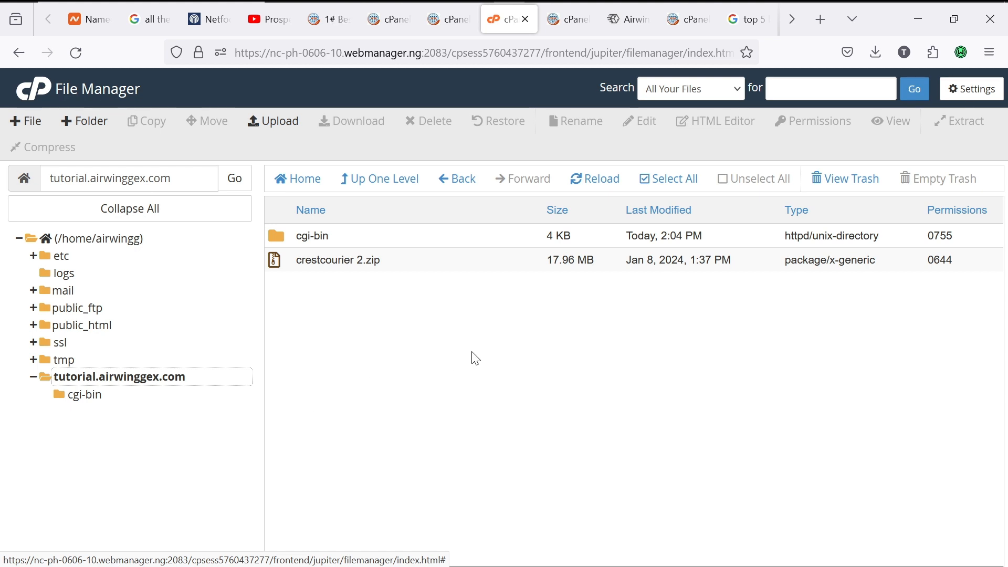
pyautogui.click(472, 267)
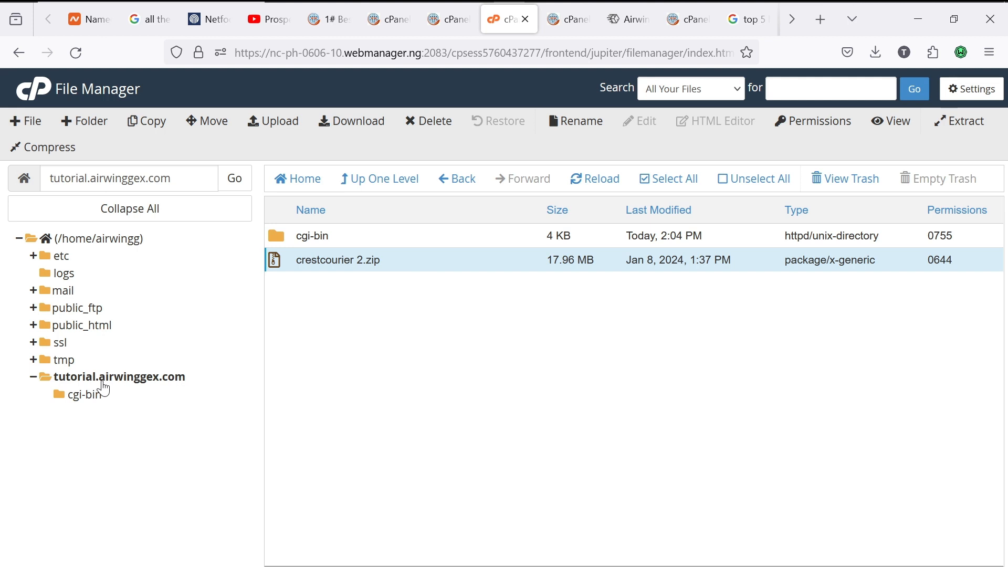
# - Browse public_html, return to tutorial.airwinggex.com, and start an upload into that folder
pyautogui.click(103, 329)
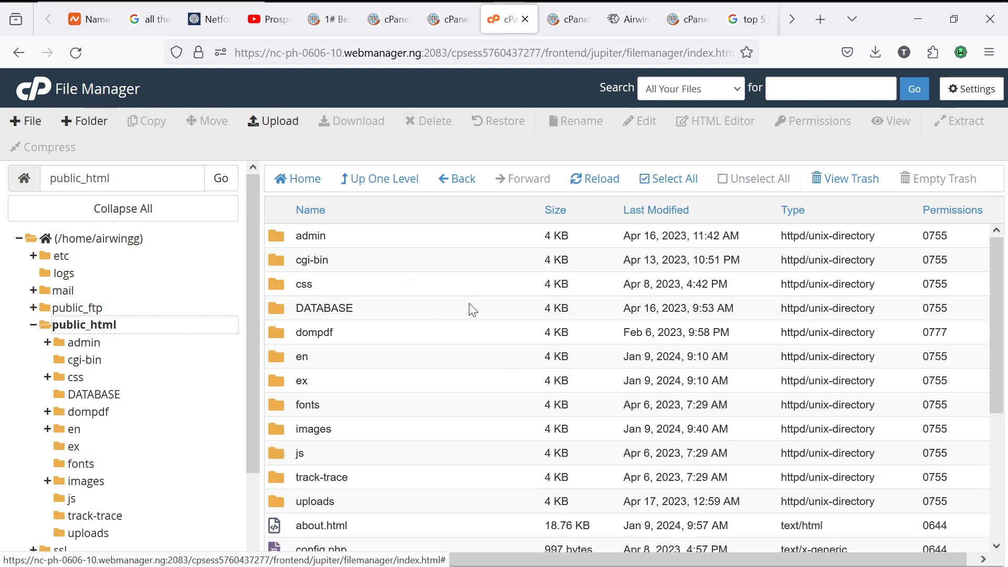
pyautogui.click(34, 325)
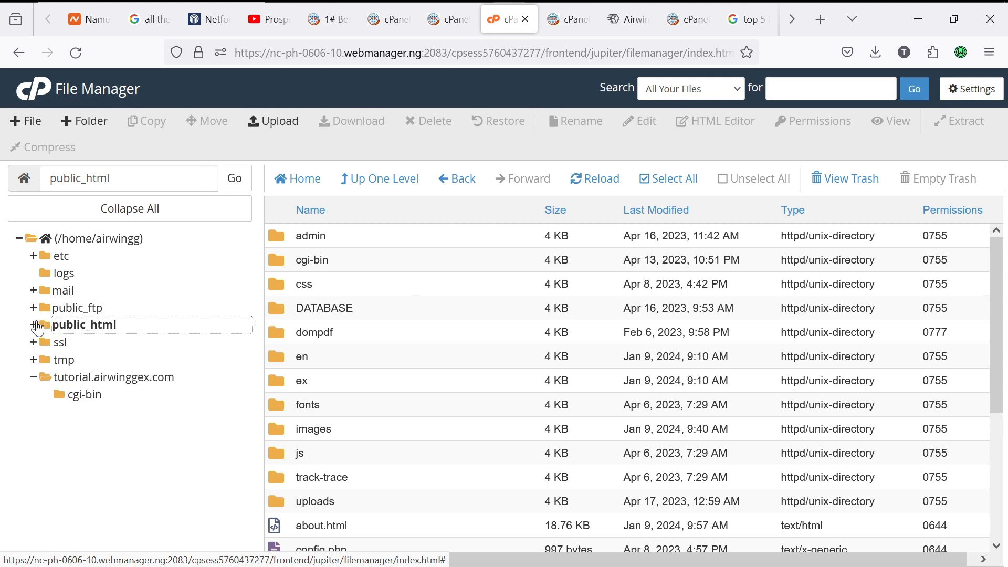
pyautogui.click(107, 379)
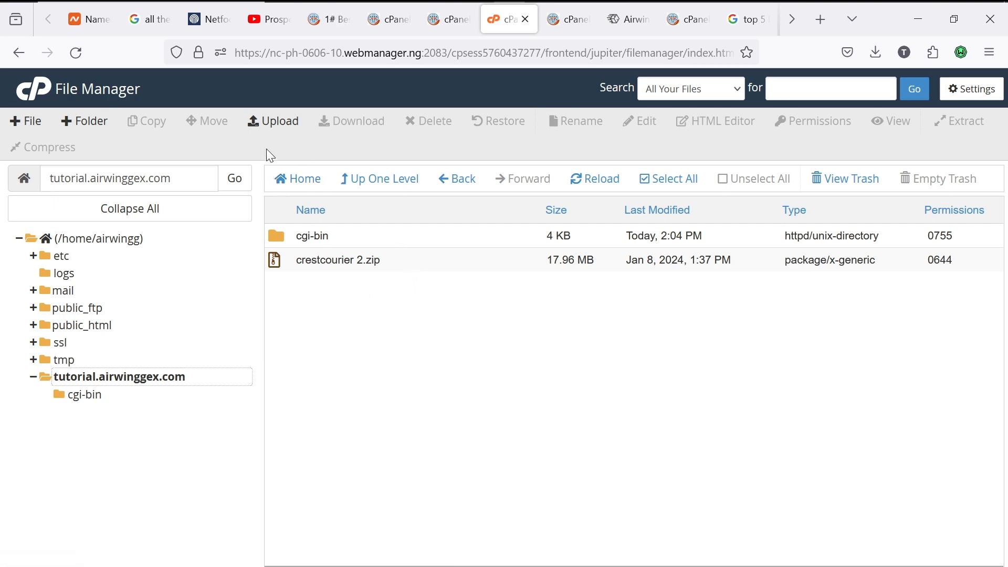
pyautogui.click(270, 122)
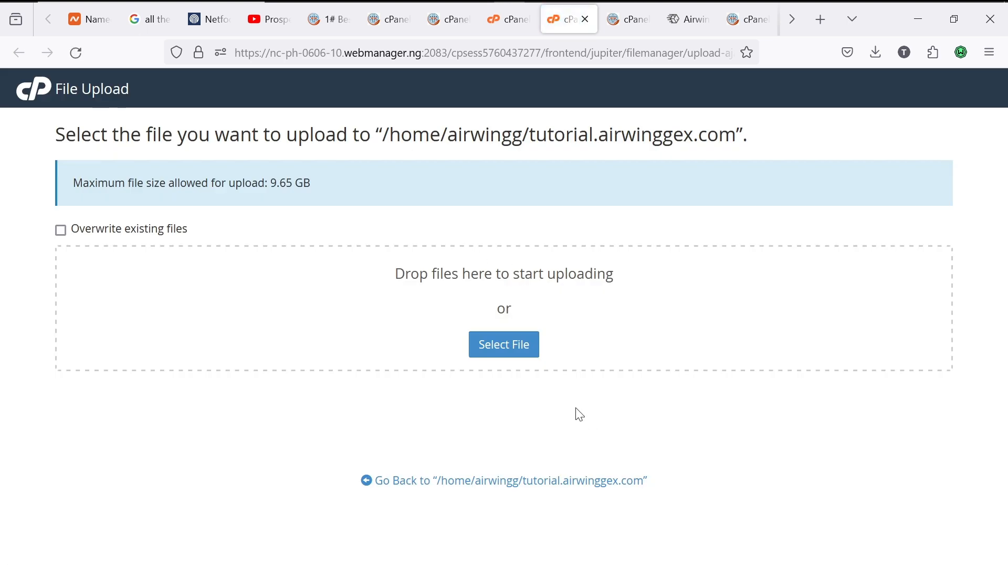
# - Cancel the file picker without uploading anything and return to the File Manager listing
pyautogui.click(518, 344)
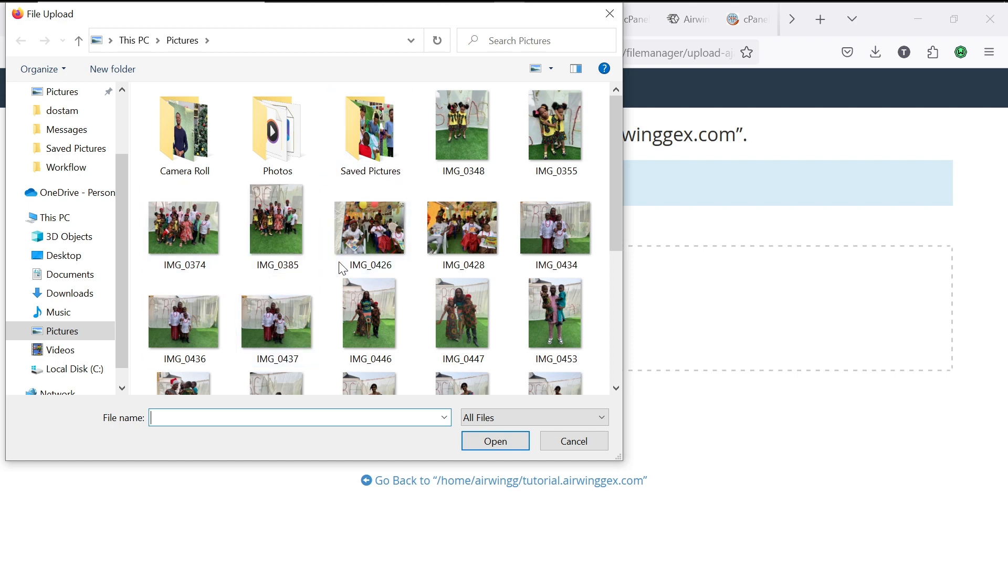
pyautogui.click(575, 450)
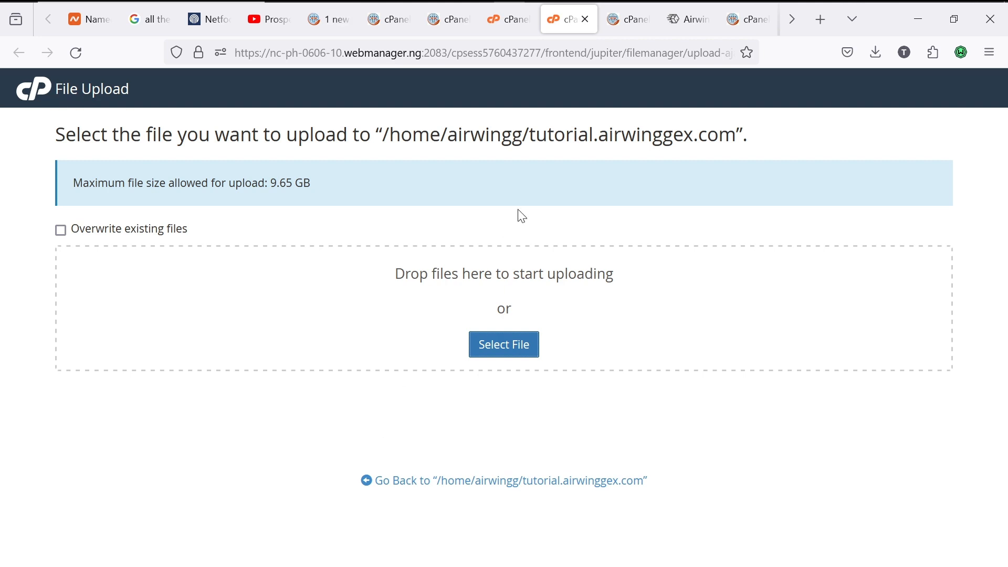
pyautogui.click(504, 21)
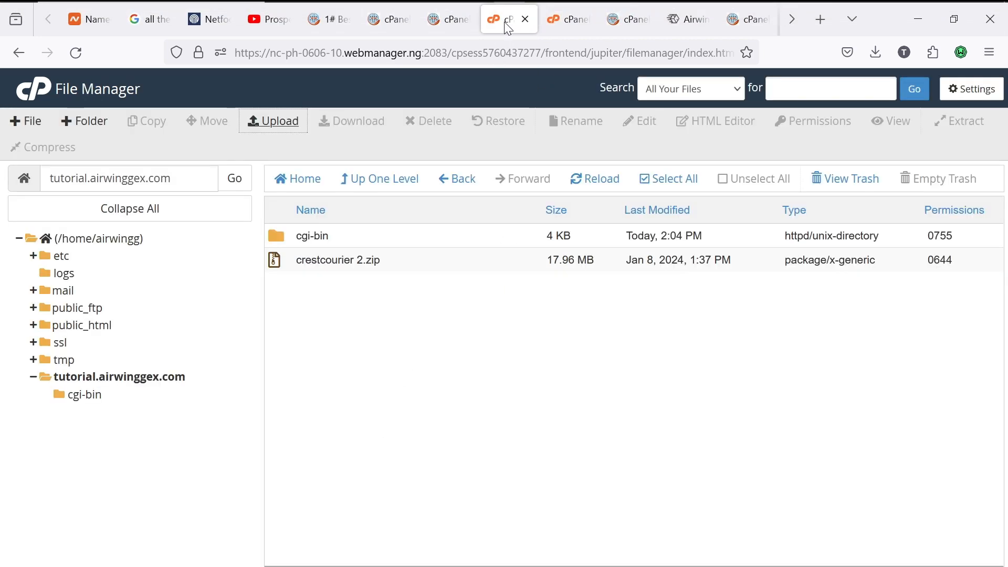
# - Extract crestcourier 2.zip into /tutorial.airwinggex.com and close the extraction results
pyautogui.click(584, 188)
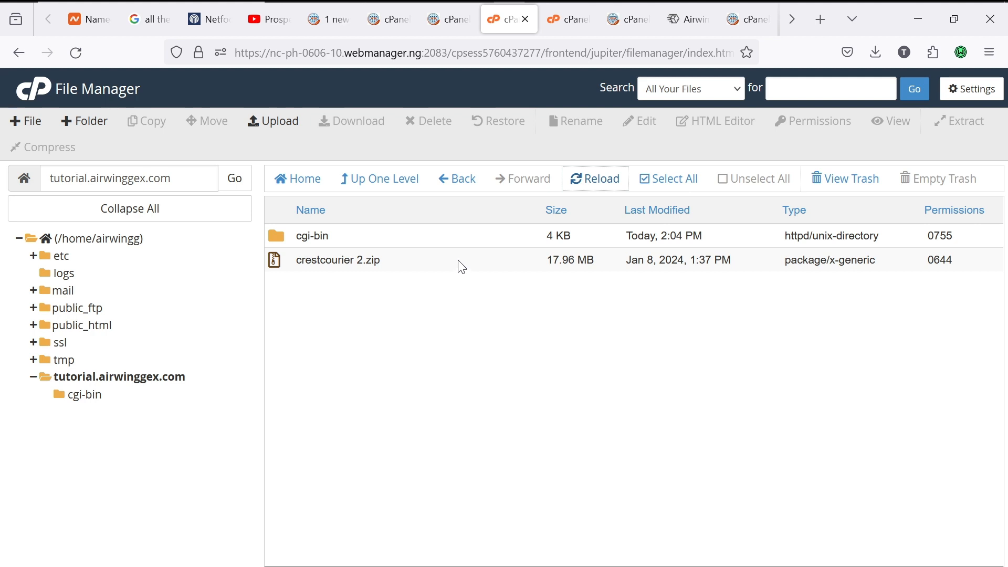
pyautogui.rightClick(458, 261)
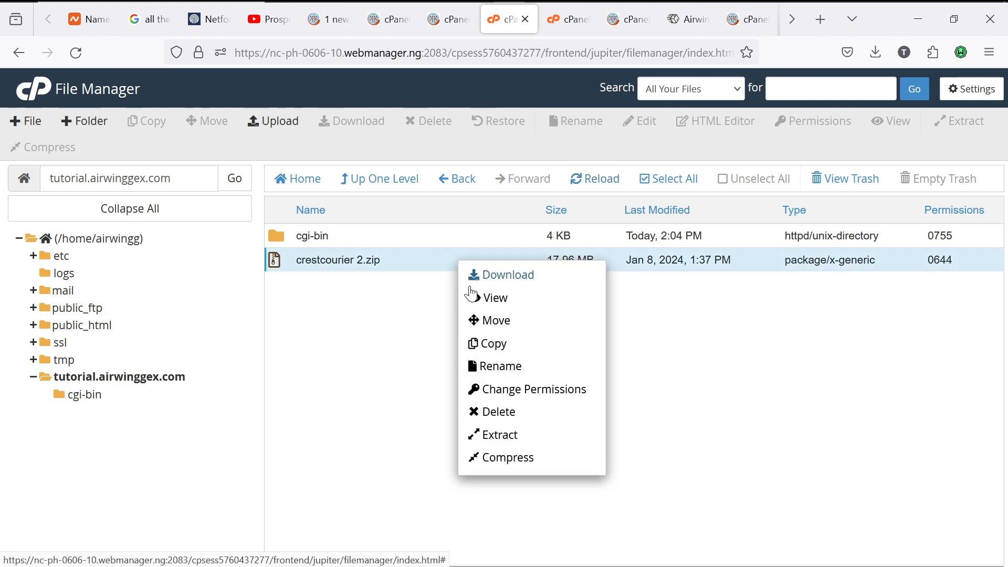
pyautogui.click(533, 438)
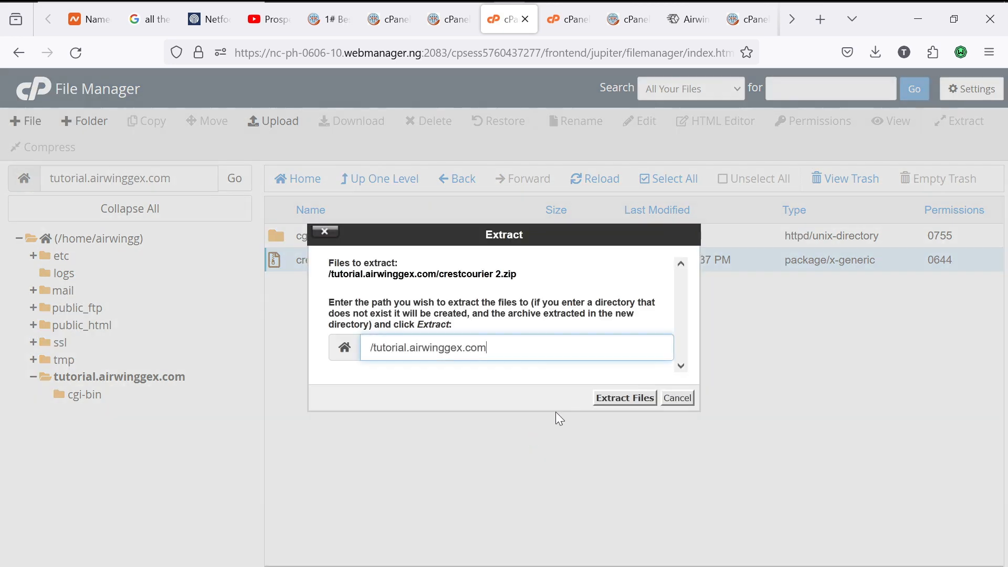
pyautogui.click(604, 398)
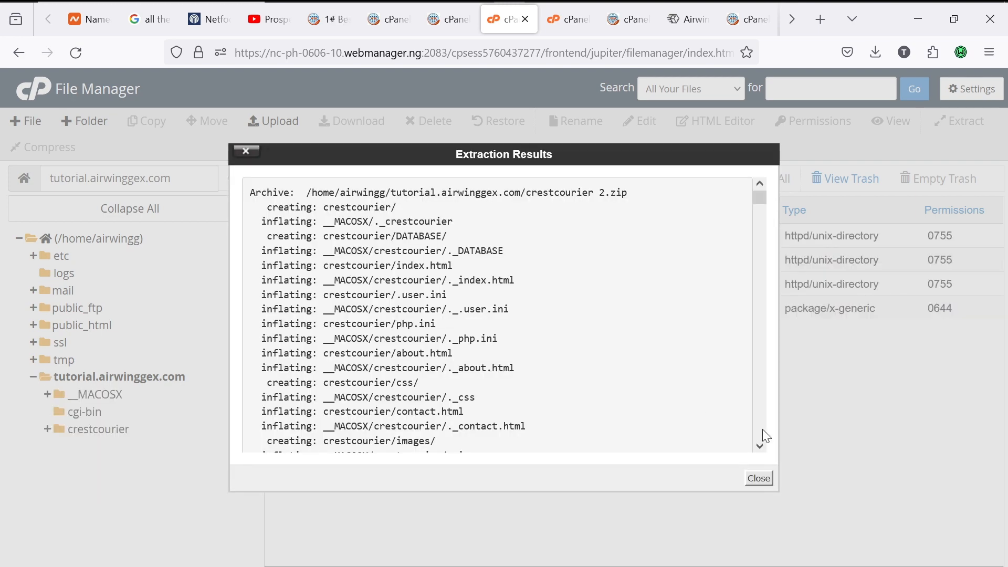
pyautogui.click(759, 478)
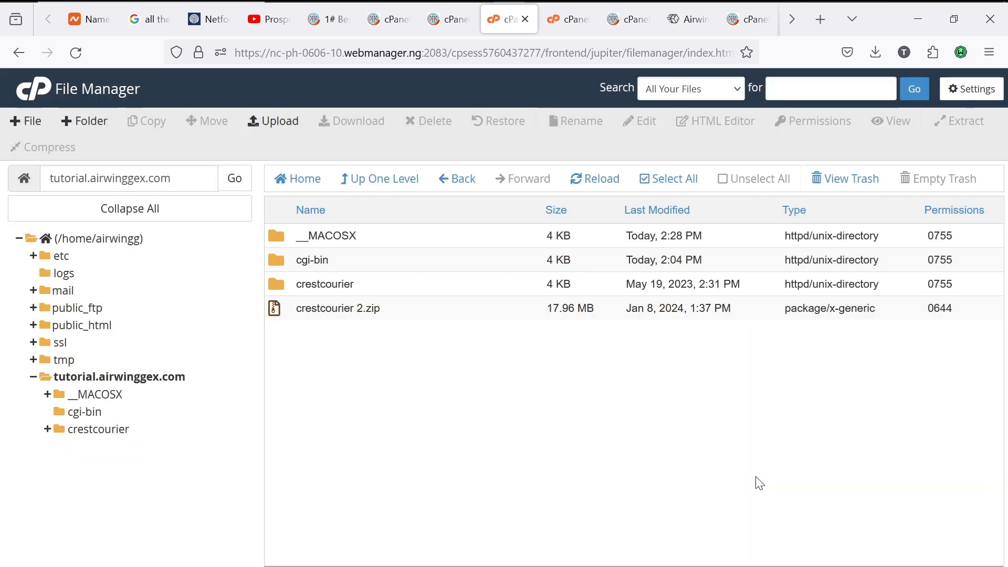
# - Check the extracted crestcourier folder's contents, then reselect crestcourier 2.zip in the parent folder
pyautogui.doubleClick(420, 293)
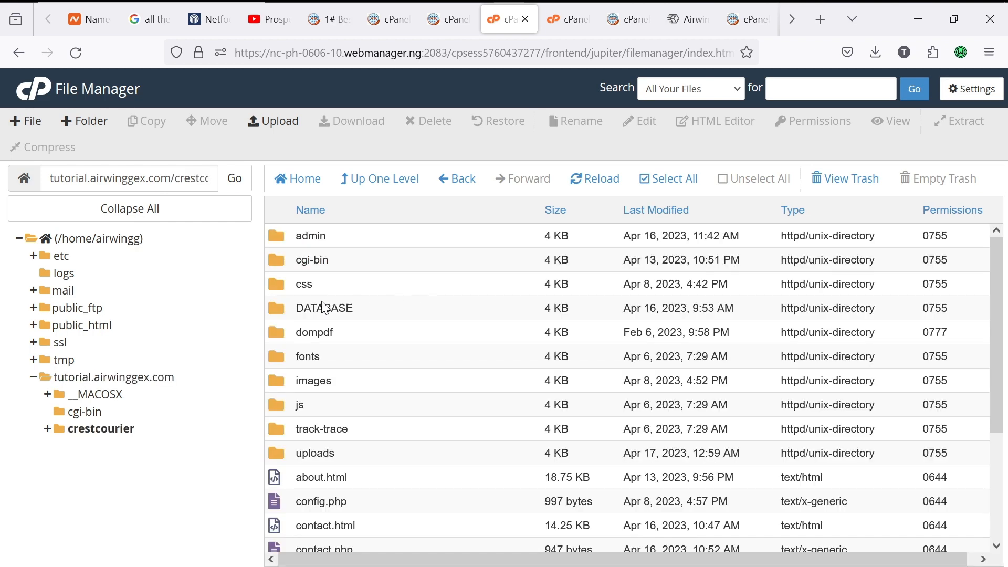
pyautogui.click(372, 180)
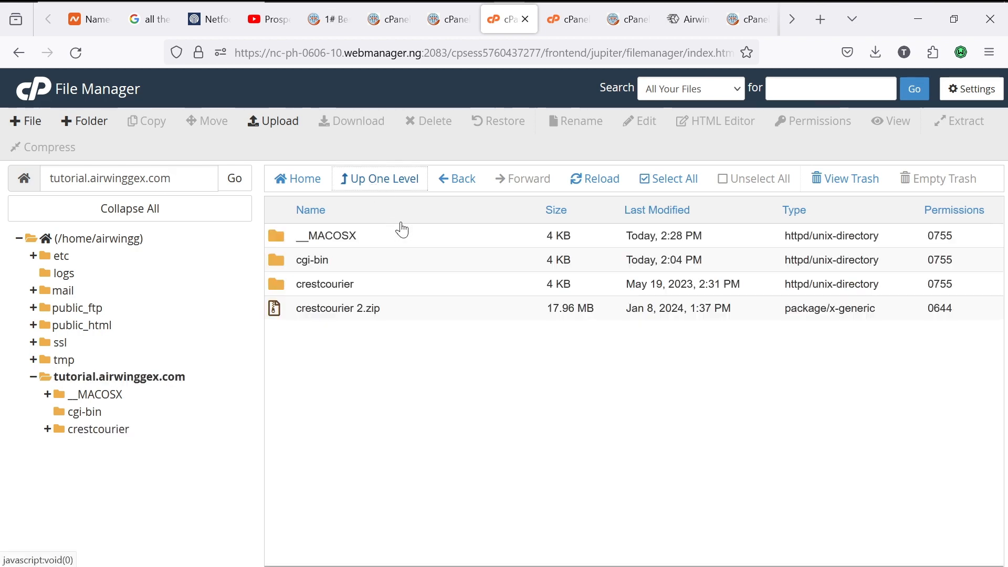
pyautogui.moveTo(396, 282)
pyautogui.mouseDown()
pyautogui.moveTo(380, 282)
pyautogui.moveTo(394, 284)
pyautogui.mouseUp()
pyautogui.click(382, 286)
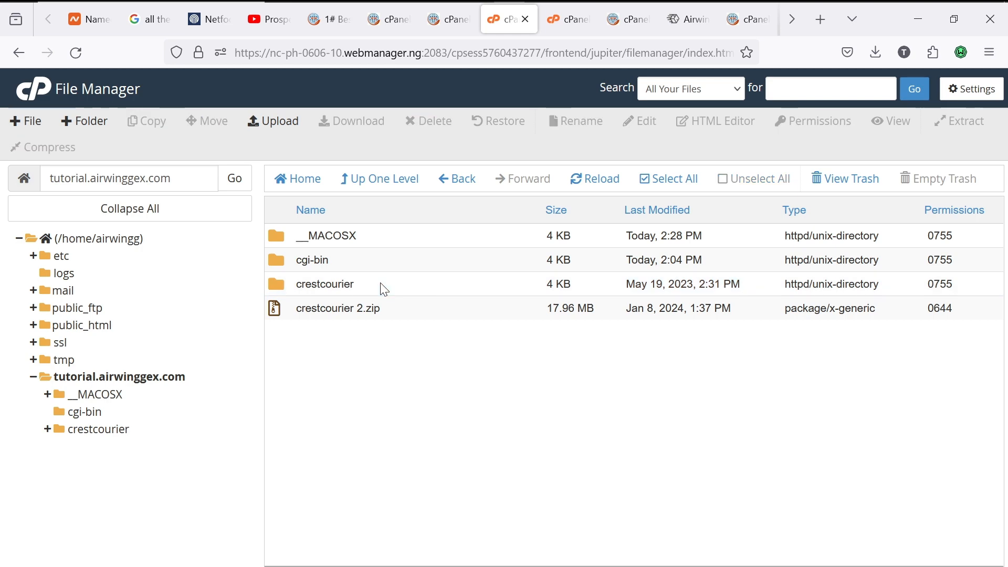
pyautogui.click(380, 284)
# - Delete crestcourier 2.zip to the trash
pyautogui.click(401, 313)
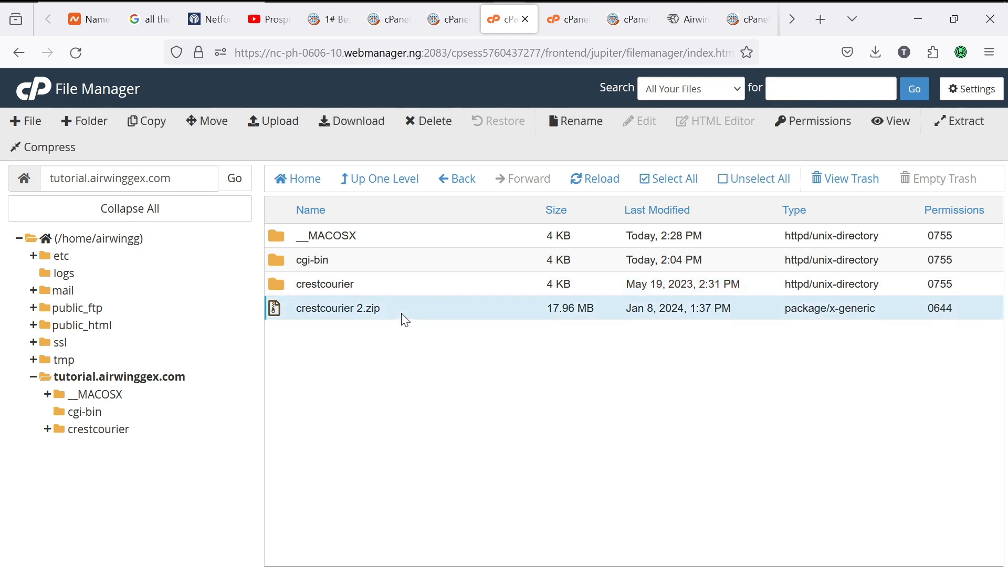
pyautogui.rightClick(401, 313)
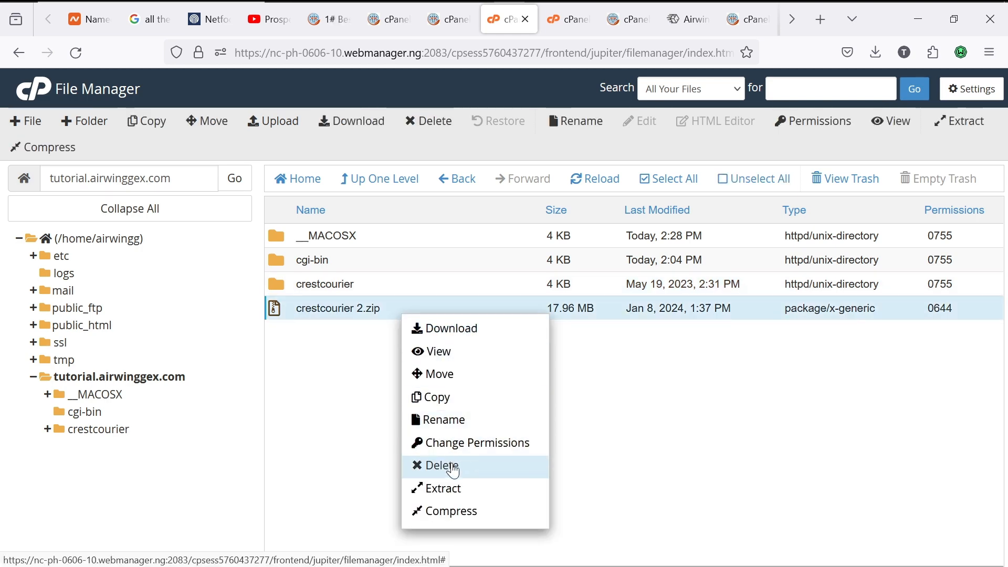
pyautogui.click(452, 466)
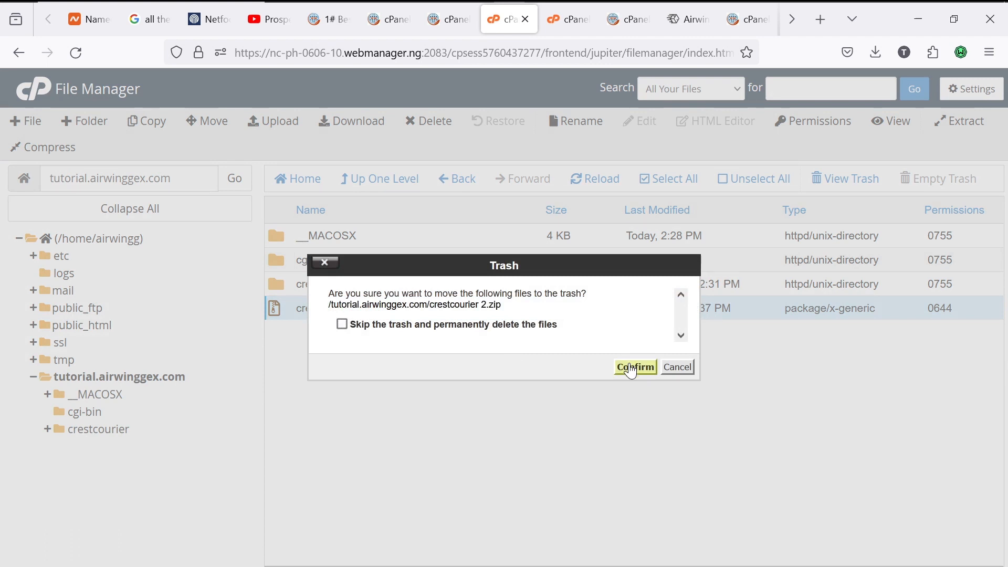
pyautogui.click(632, 368)
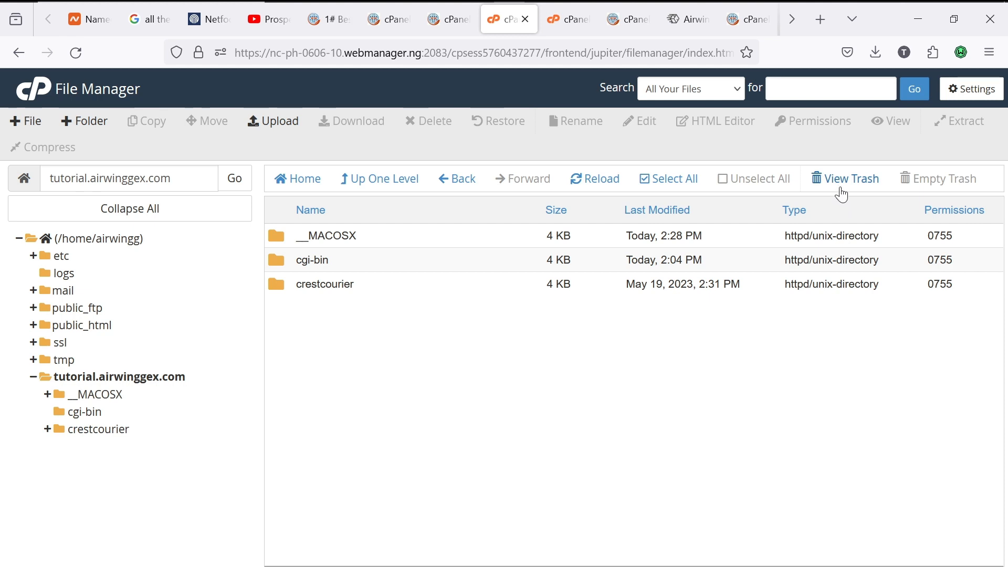
# - Trash the __MACOSX and cgi-bin folders together, then open the crestcourier folder
pyautogui.click(391, 270)
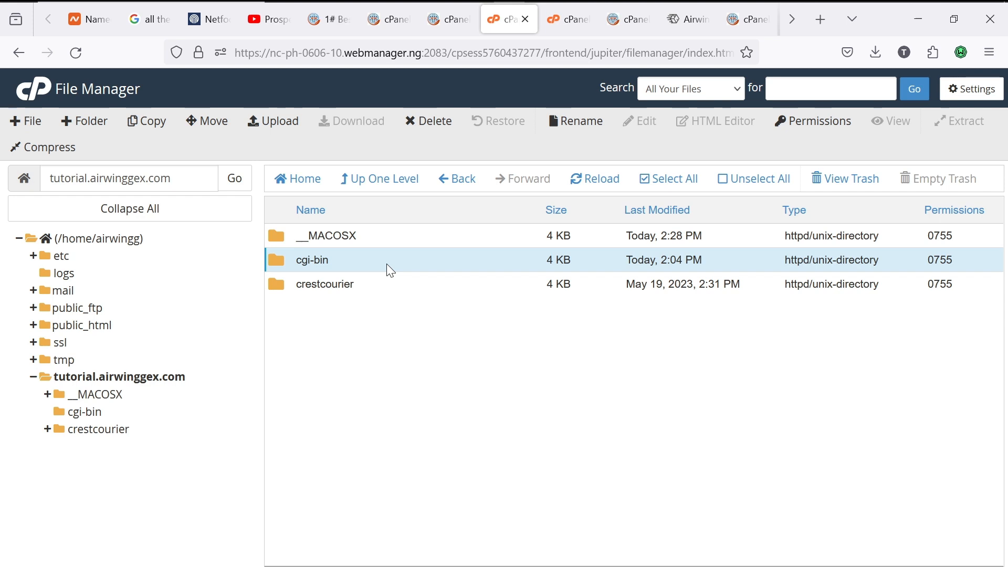
pyautogui.keyDown('ctrl'); pyautogui.click(384, 241); pyautogui.keyUp('ctrl')
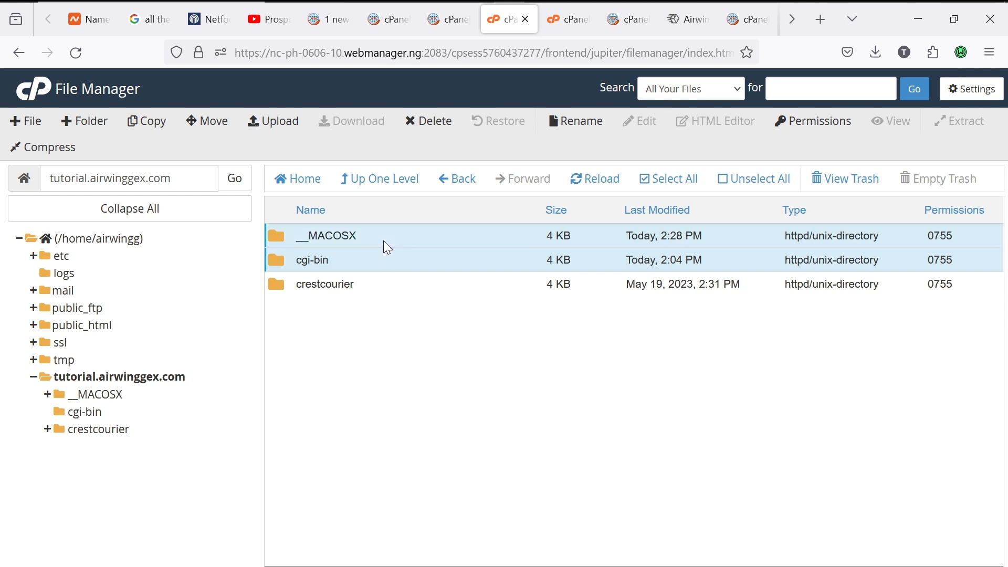
pyautogui.rightClick(383, 242)
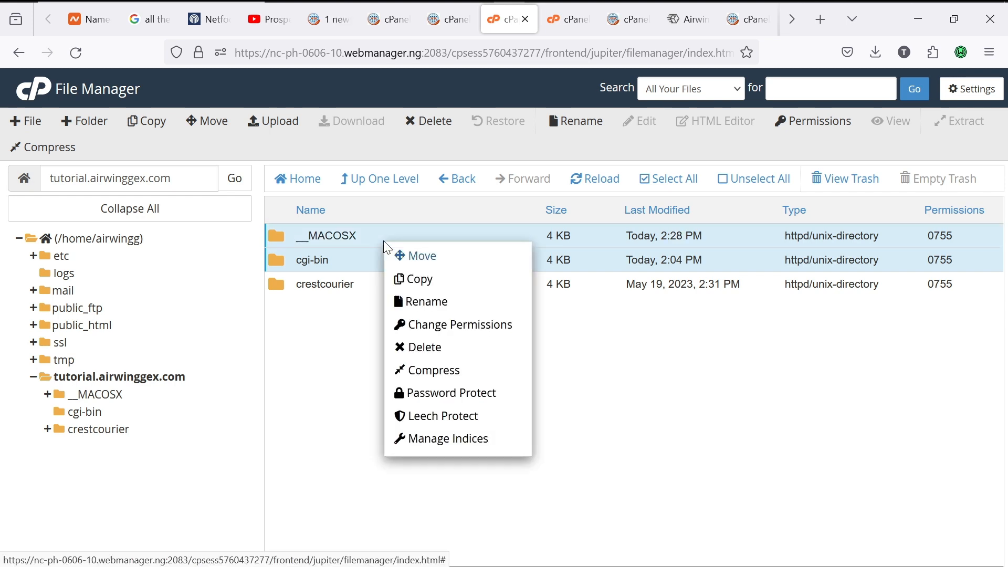
pyautogui.click(442, 350)
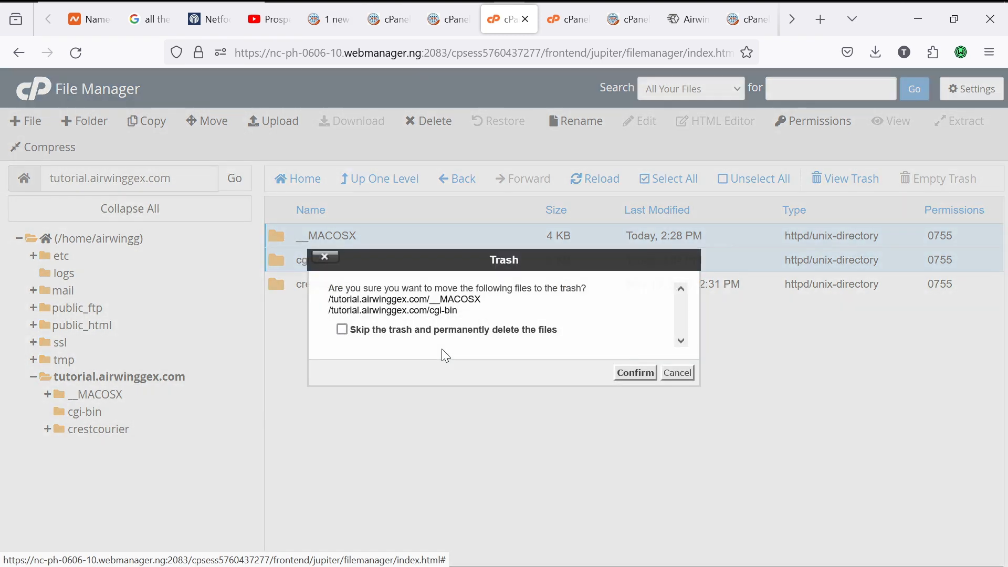
pyautogui.click(636, 373)
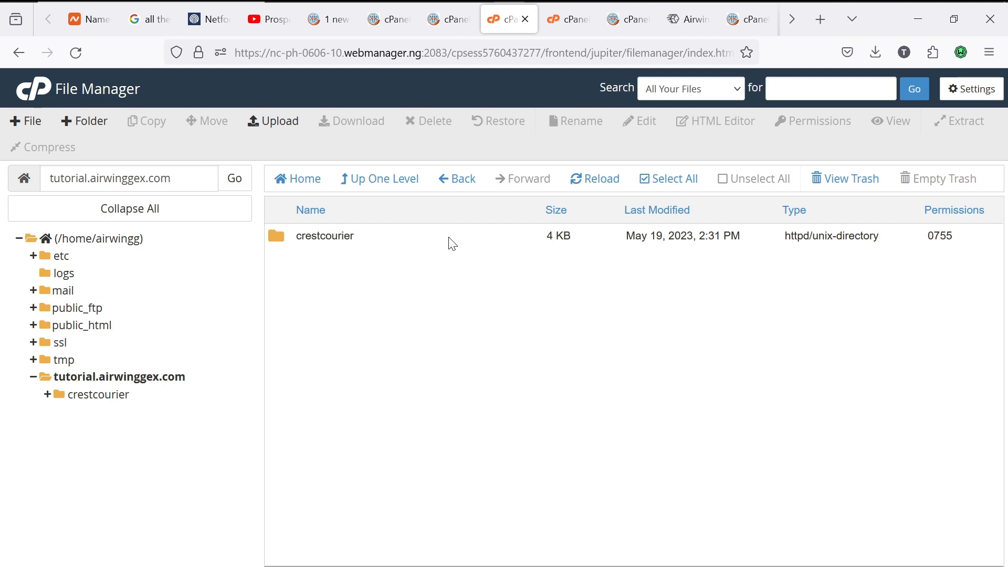
pyautogui.doubleClick(452, 244)
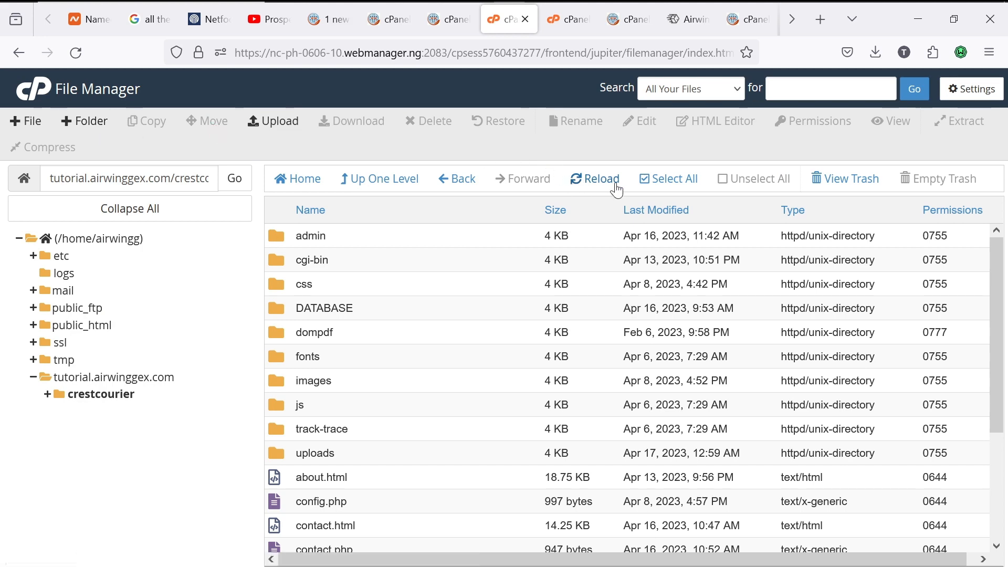
# - Move every item in crestcourier up to /tutorial.airwinggex.com, emptying crestcourier
pyautogui.click(651, 179)
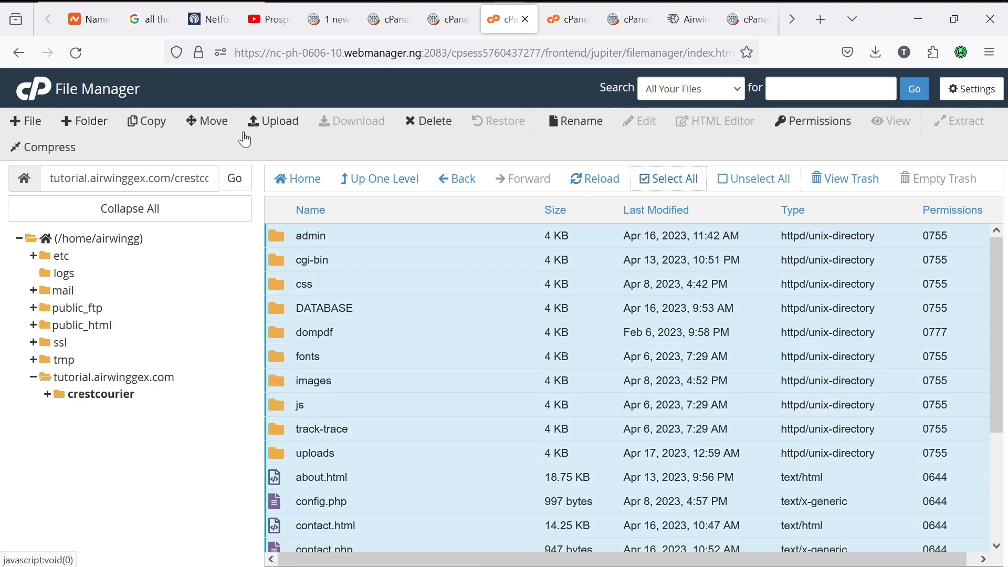
pyautogui.click(210, 121)
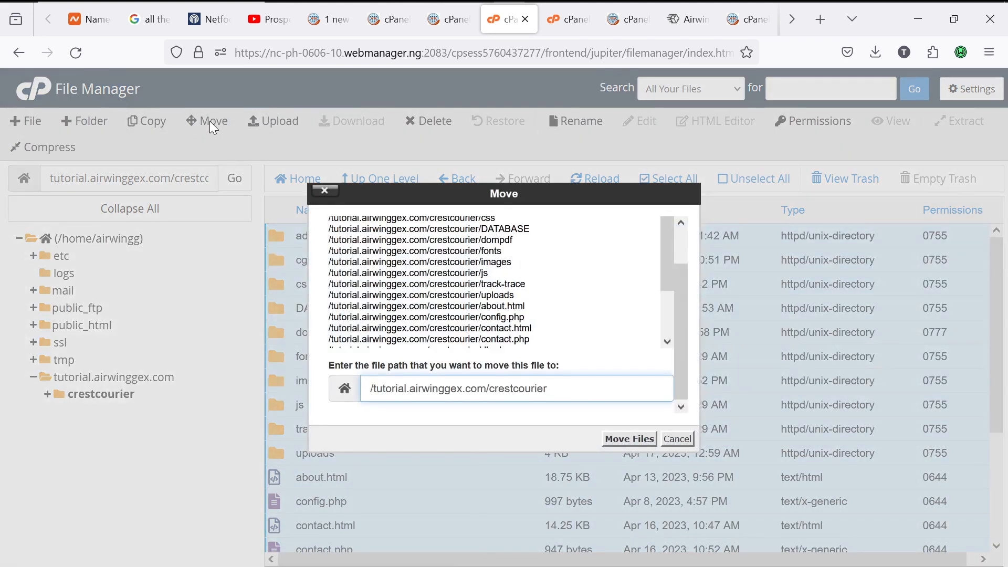
pyautogui.press('BackSpace')
pyautogui.press('BackSpace')
pyautogui.press('BackSpace')
pyautogui.press('BackSpace')
pyautogui.press('BackSpace')
pyautogui.click(620, 437)
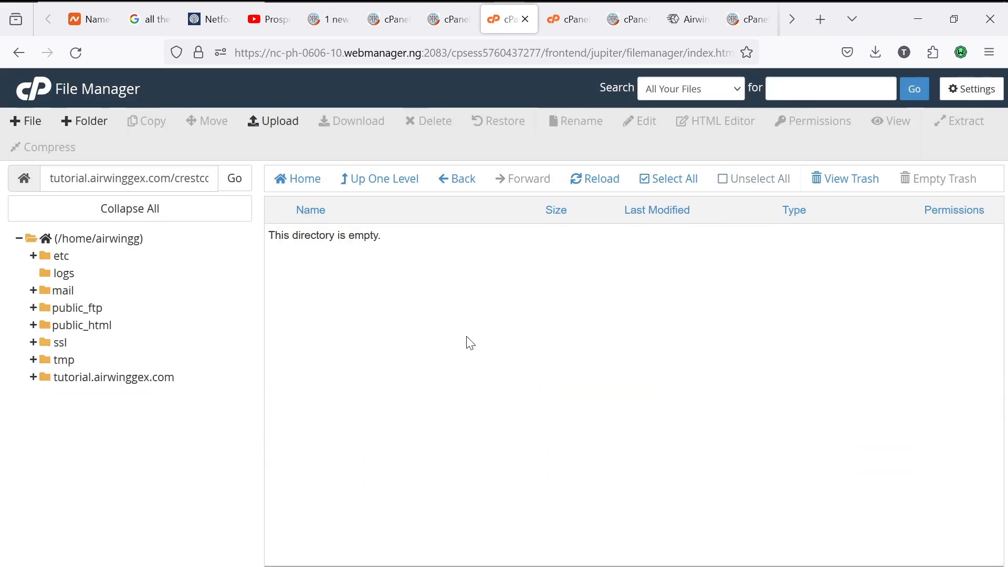
# - Open tutorial.airwinggex.com's db.php in the code editor tab, then return to File Manager
pyautogui.click(391, 181)
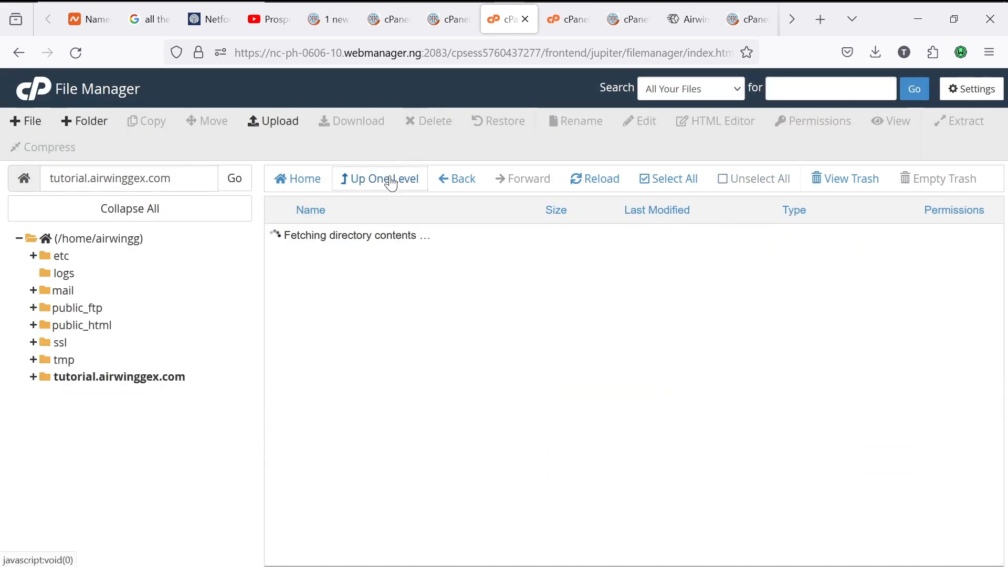
pyautogui.scroll(-3, 394, 440)
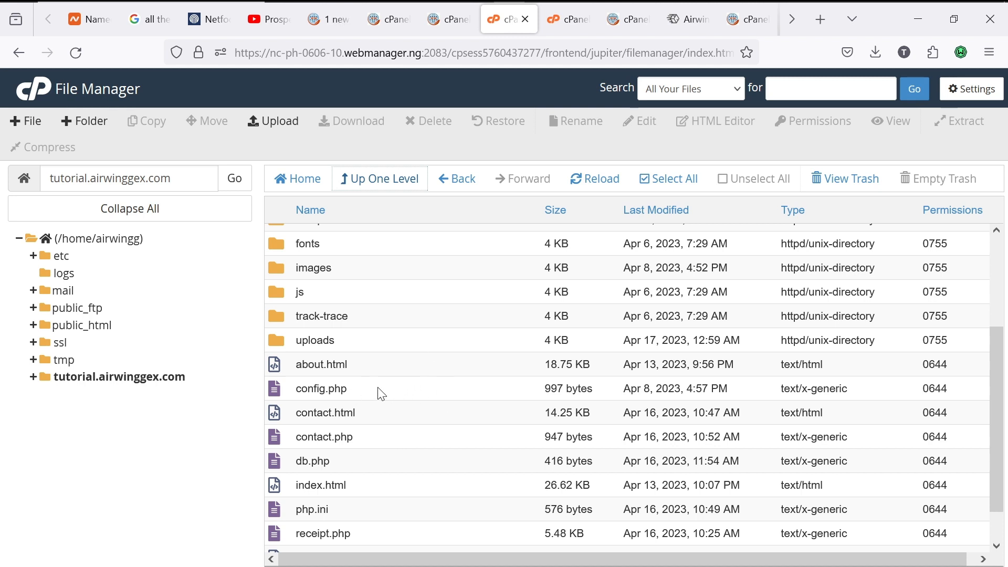
pyautogui.click(347, 466)
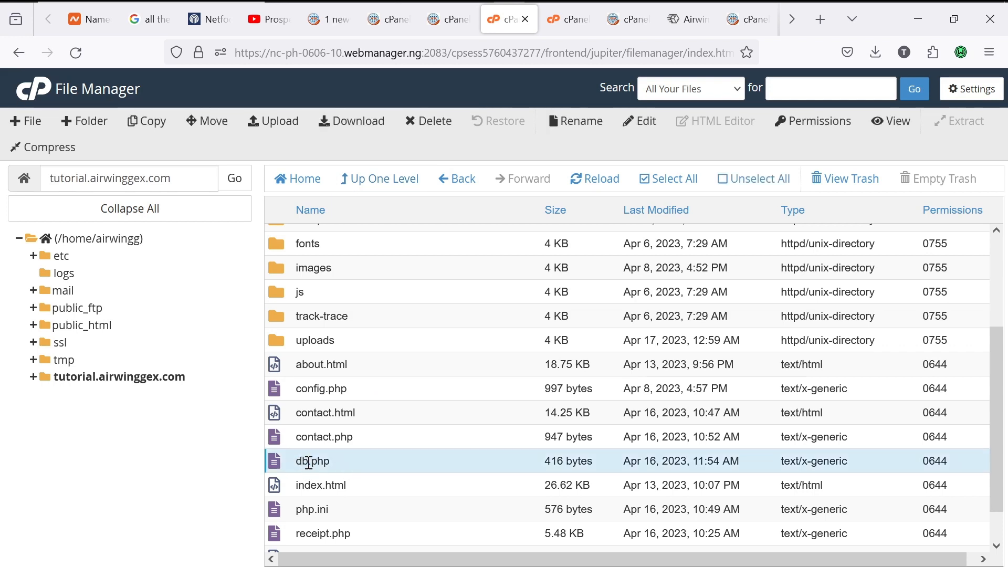
pyautogui.rightClick(351, 469)
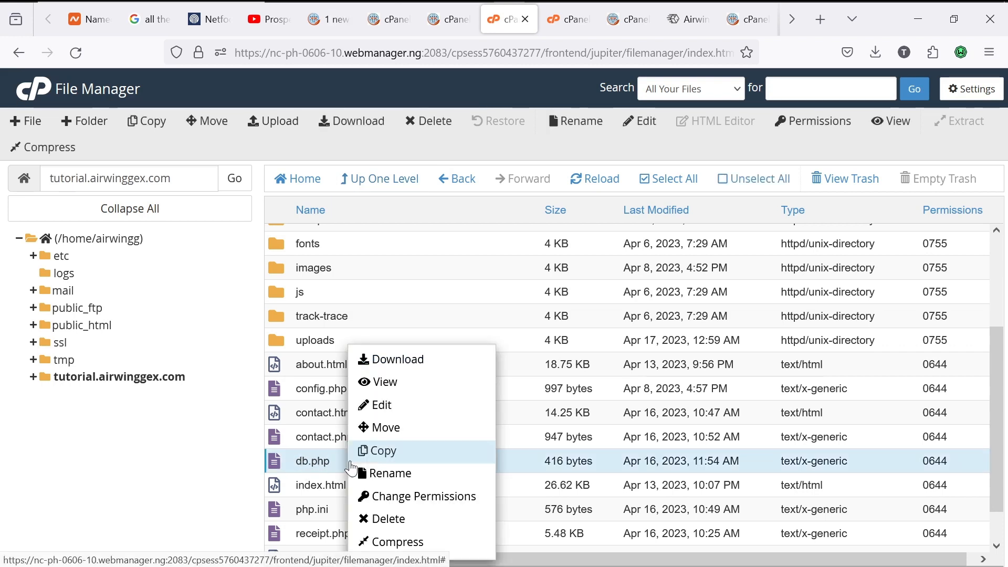
pyautogui.click(395, 404)
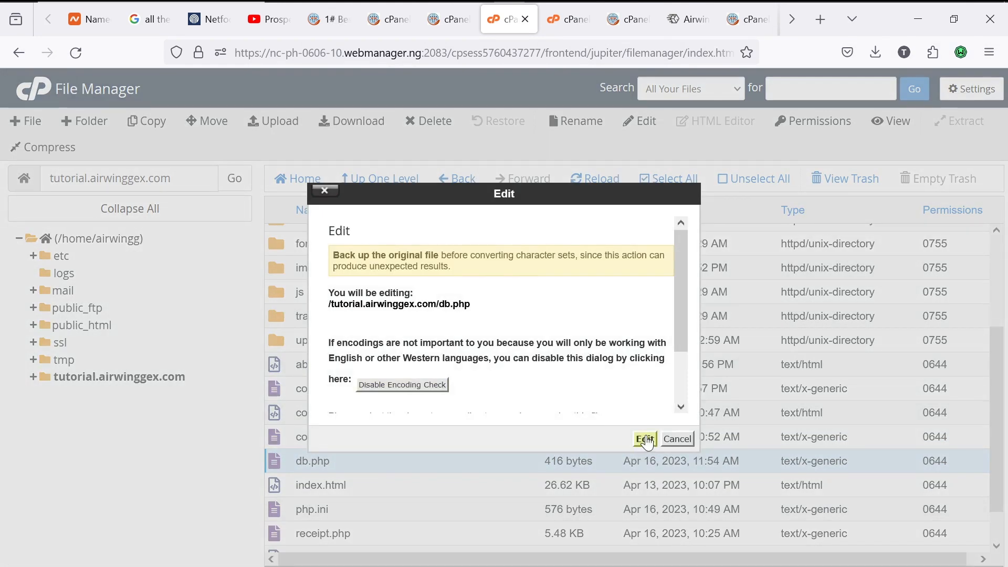
pyautogui.click(645, 439)
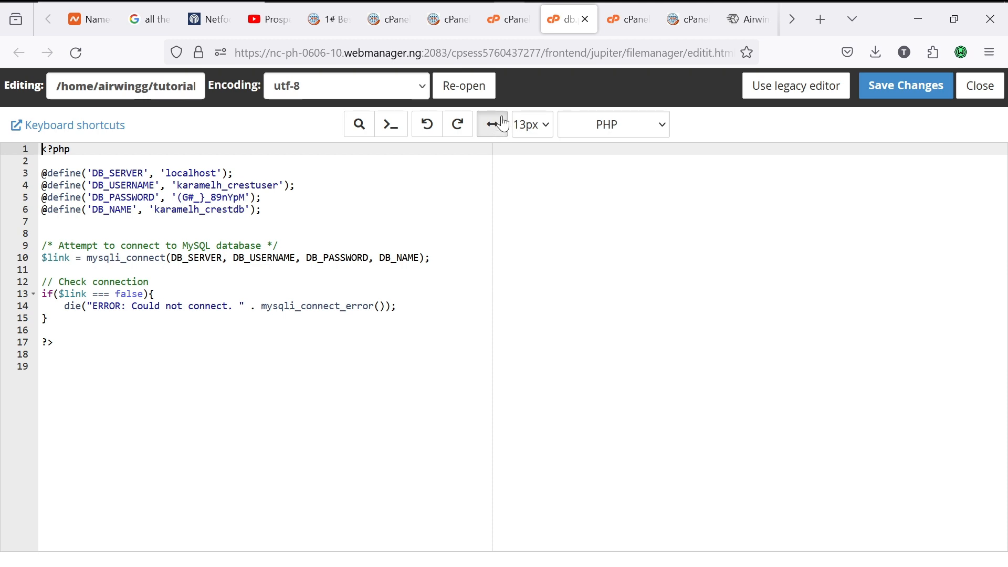
pyautogui.click(502, 27)
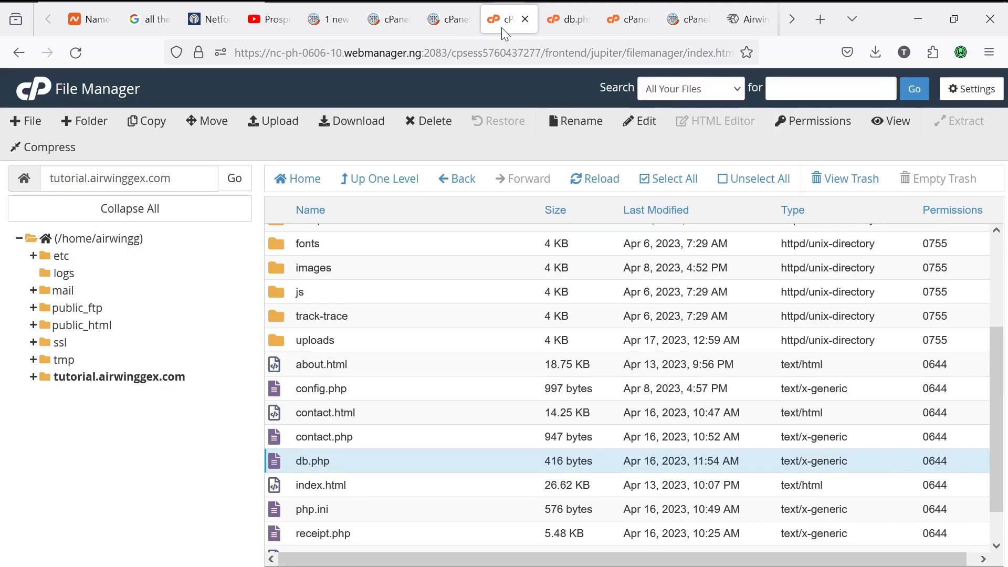
# - Close the domain-created alert and launch MySQL Database Wizard via a 'data' tool search
pyautogui.click(442, 29)
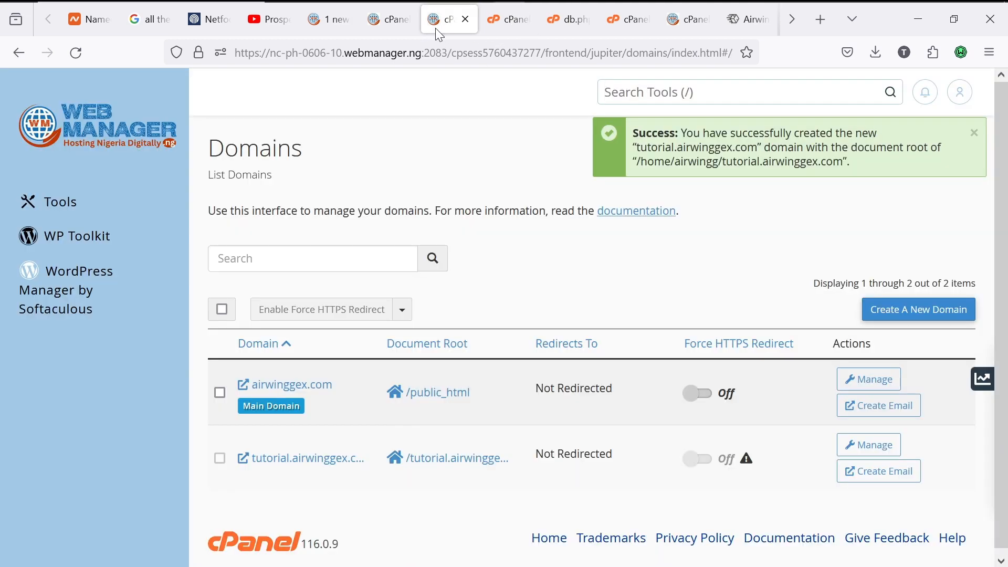
pyautogui.click(974, 133)
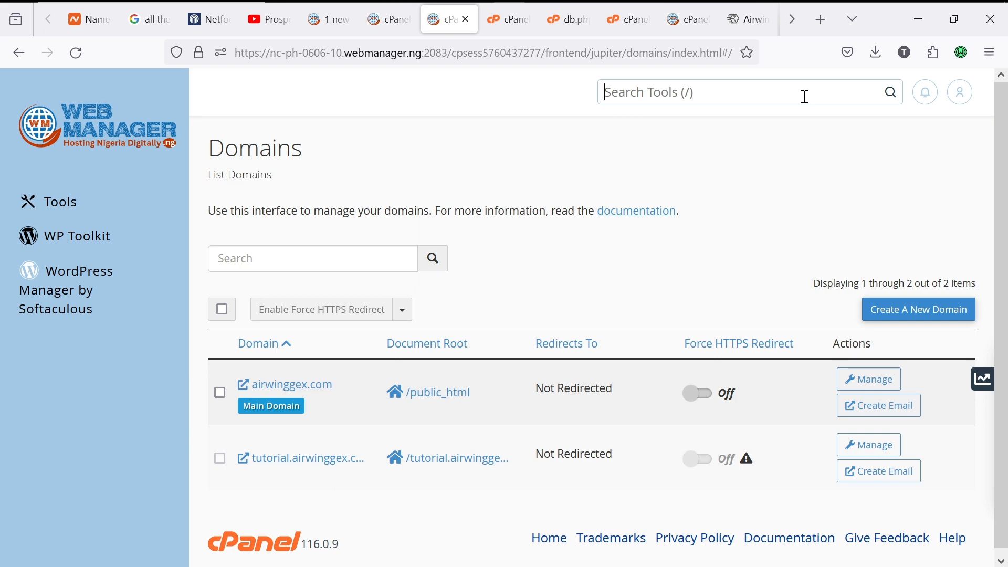
pyautogui.write('data')
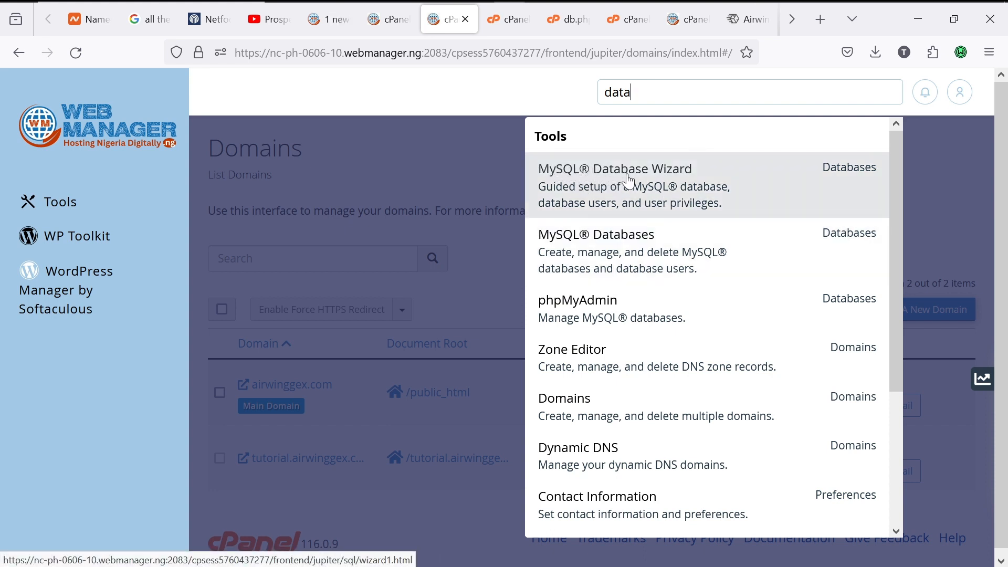
pyautogui.click(708, 175)
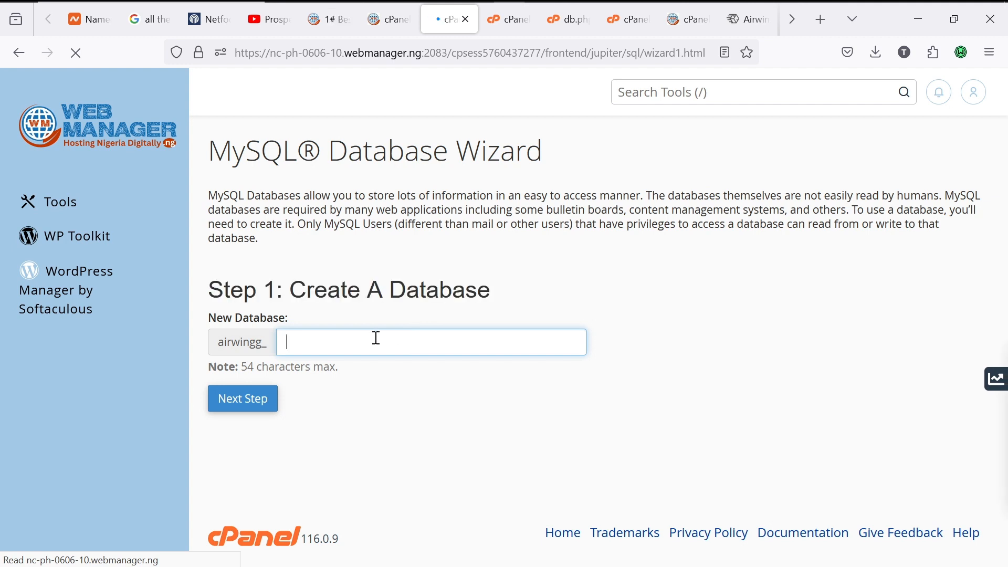
# - Name the new database 'tutorial' to create airwingg_tutorial and continue to Step 2
pyautogui.write('tu')
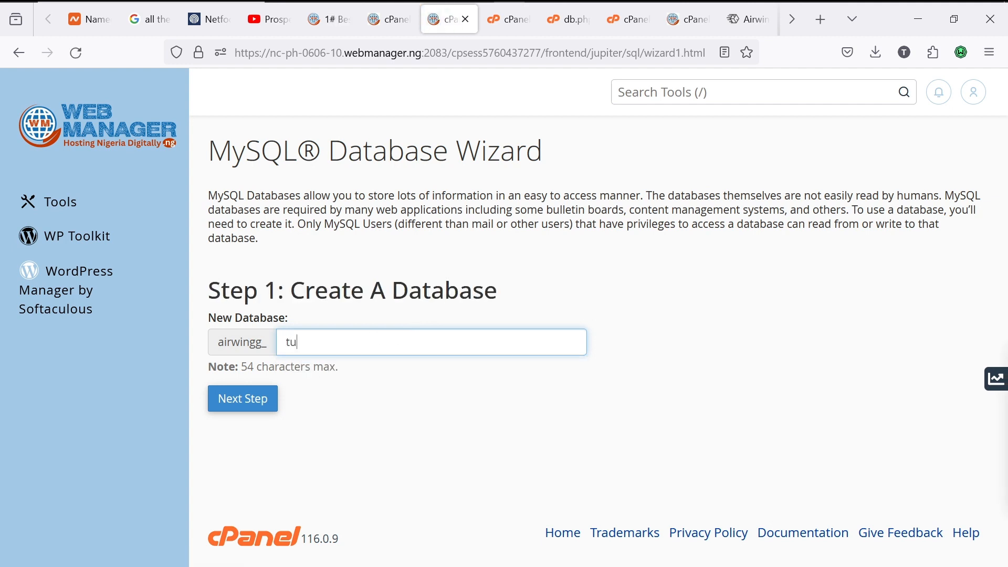
pyautogui.write('torial')
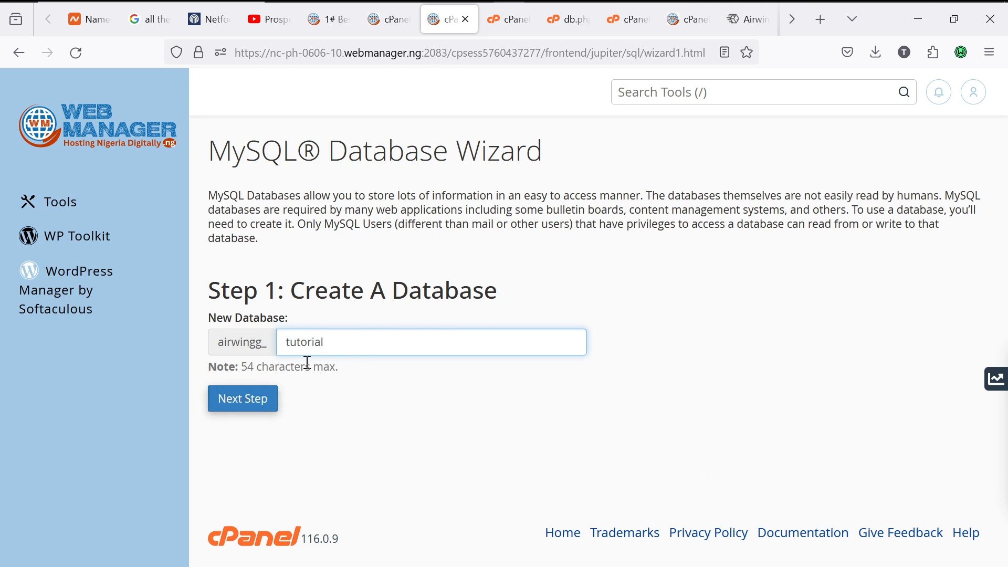
pyautogui.moveTo(341, 342); pyautogui.dragTo(270, 345)
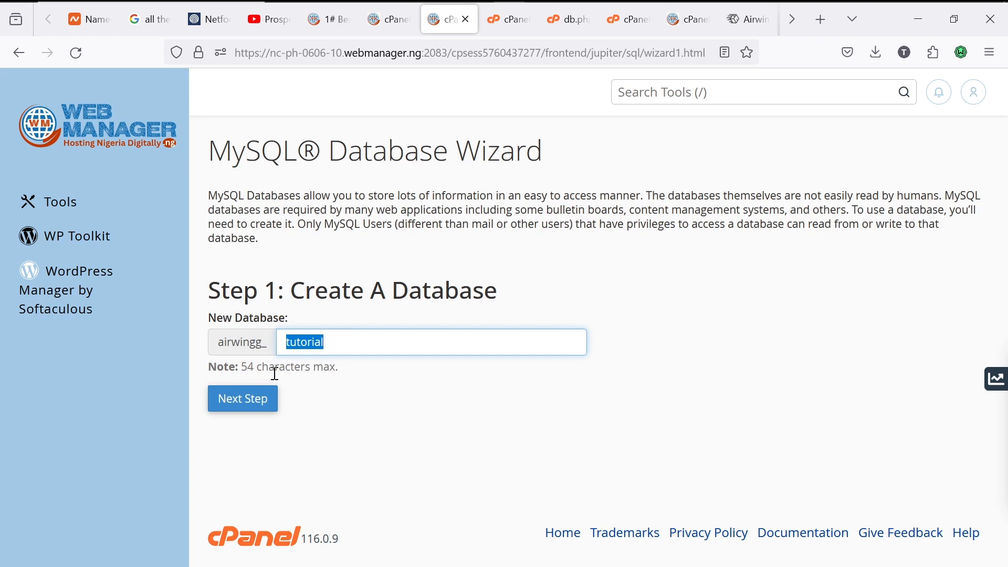
pyautogui.click(266, 406)
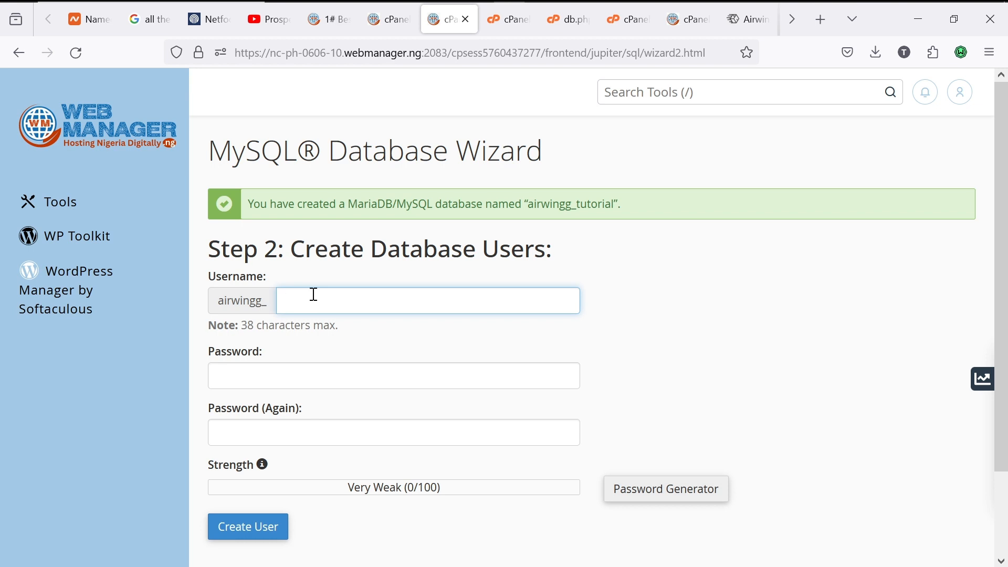
# - Enter username 'tutorial' and fill in the password and confirmation fields
pyautogui.write('tutorial')
pyautogui.click(252, 372)
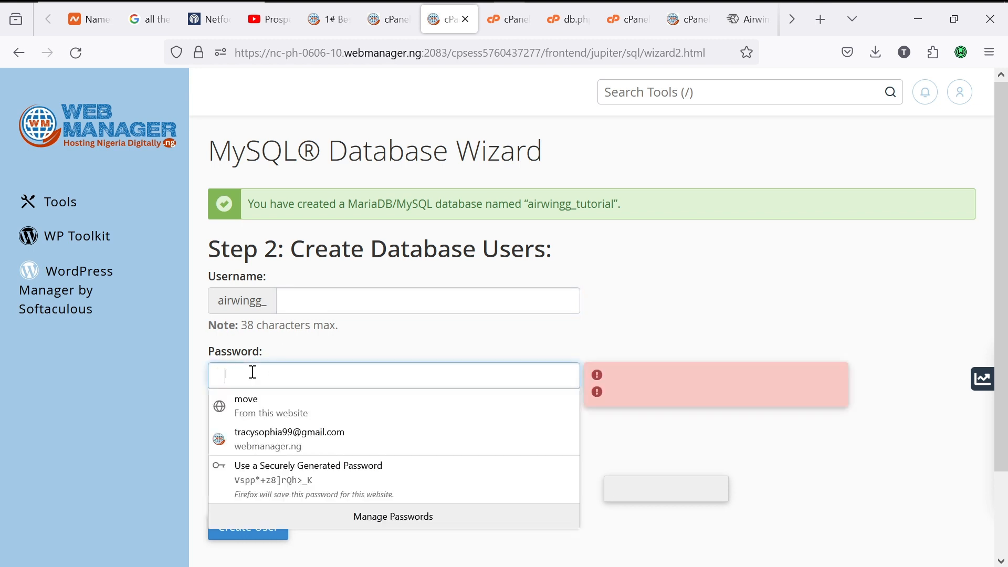
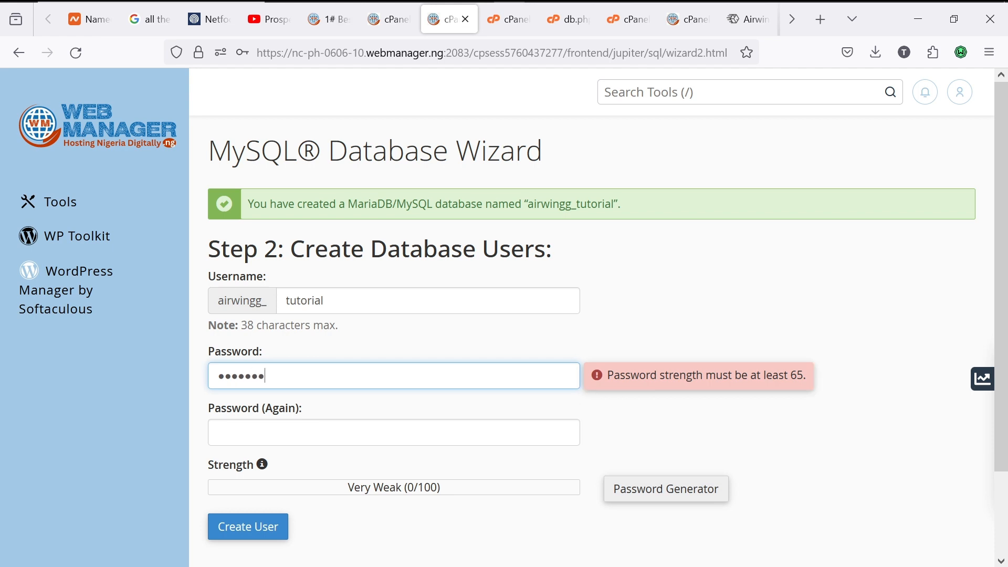
pyautogui.write('•••••')
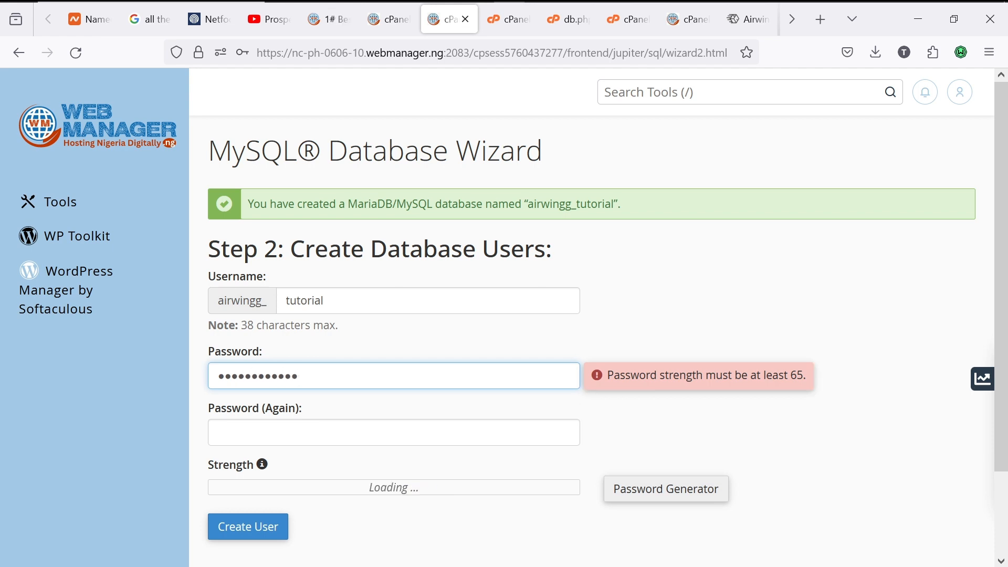
pyautogui.click(303, 437)
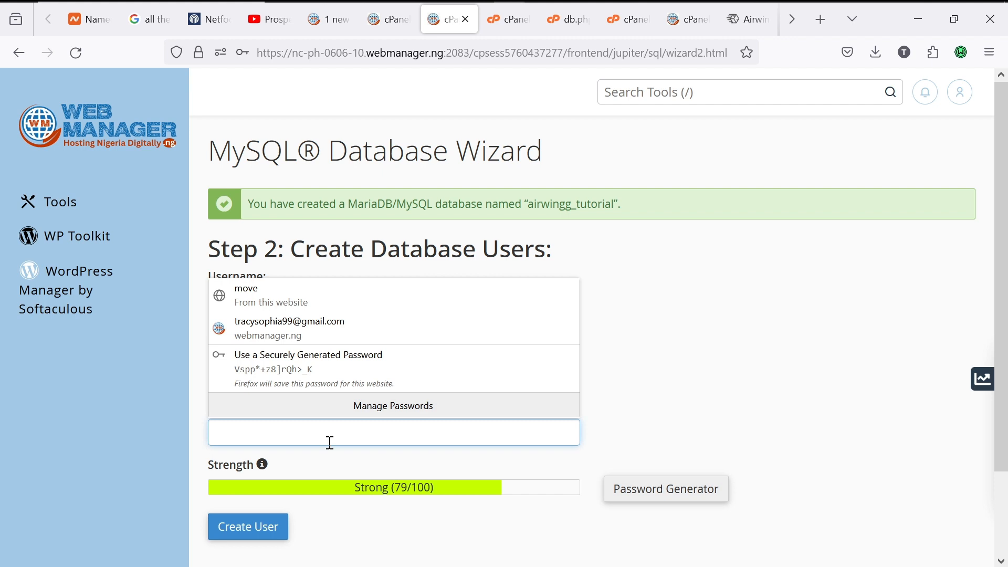
pyautogui.write('aaaa')
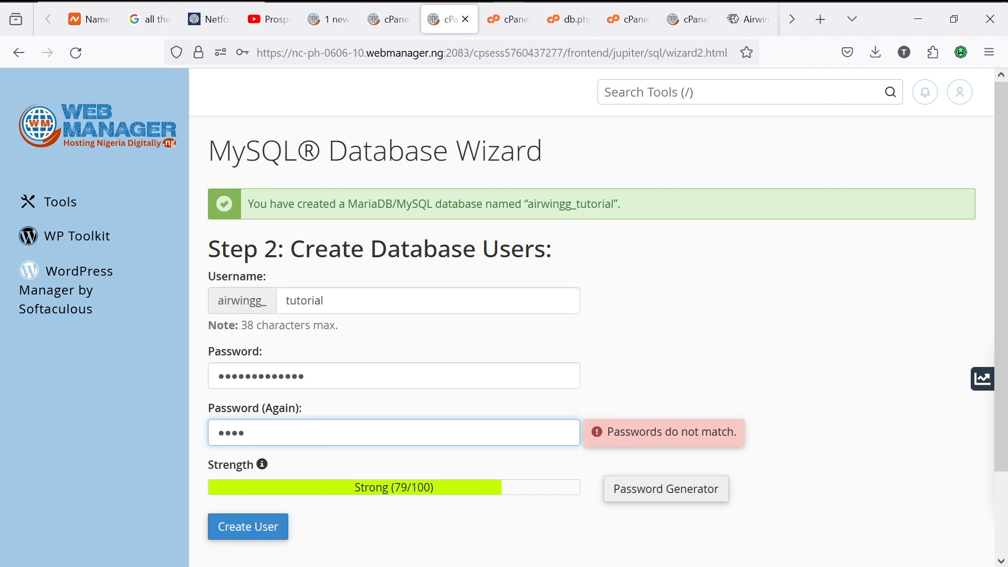
pyautogui.write('aaaaaaaa')
# - Retype a matching password in both fields and create user airwingg_tutorial
pyautogui.click(324, 376)
pyautogui.press('BackSpace')
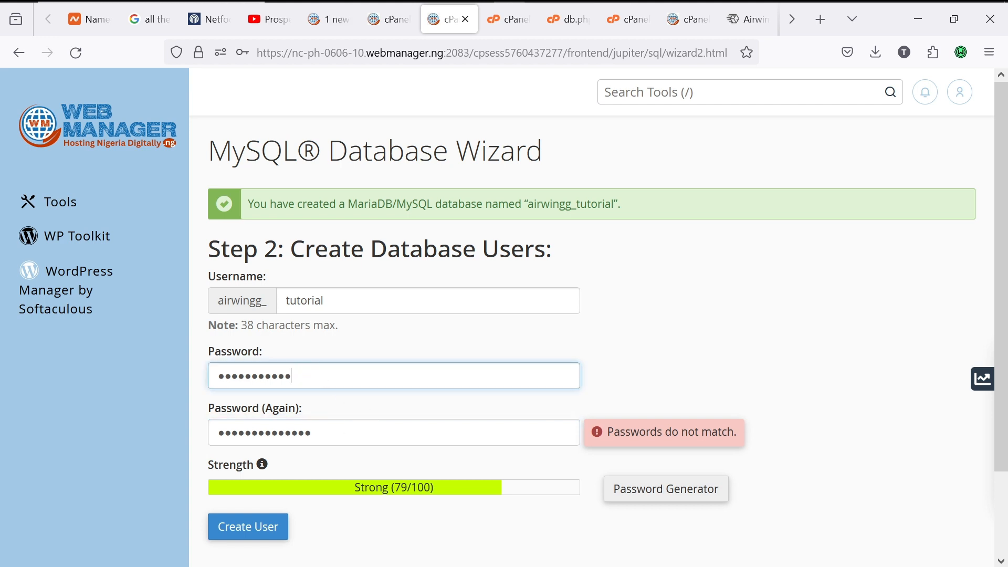
pyautogui.press('BackSpace')
pyautogui.press('BackSpace')
pyautogui.press('BackSpace')
pyautogui.press('BackSpace')
pyautogui.press('BackSpace')
pyautogui.press('BackSpace')
pyautogui.press('BackSpace')
pyautogui.press('BackSpace')
pyautogui.press('BackSpace')
pyautogui.press('BackSpace')
pyautogui.press('BackSpace')
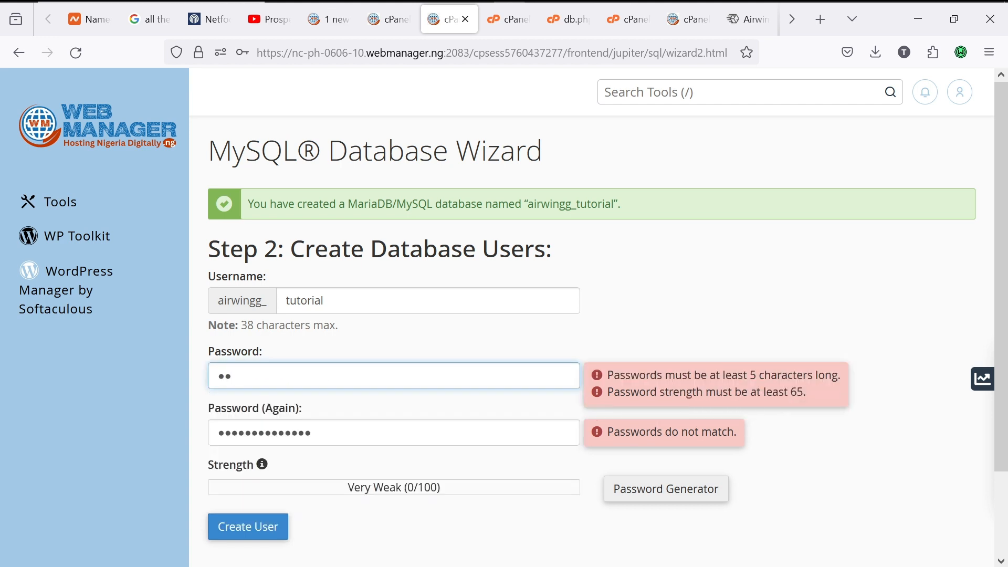
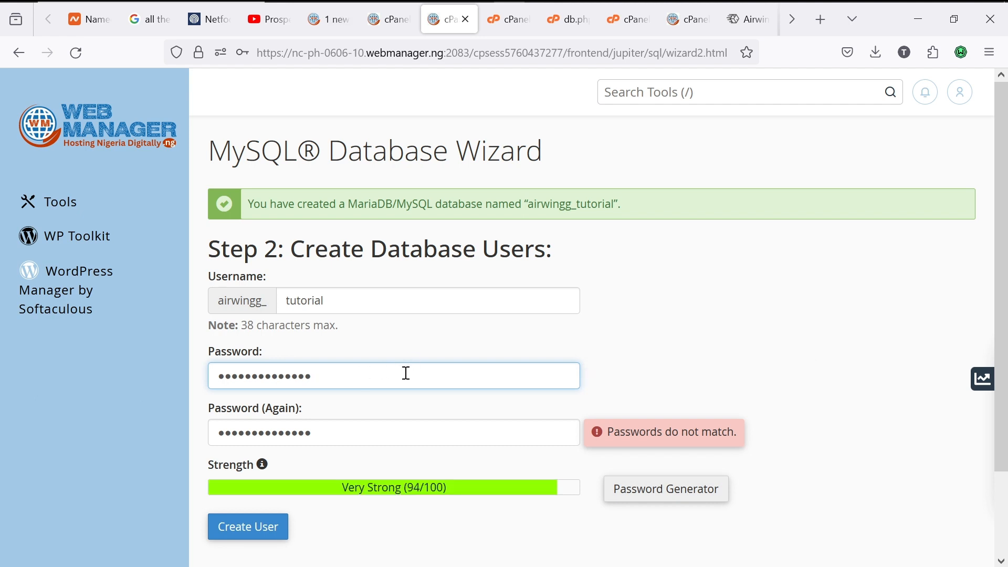
pyautogui.press('BackSpace')
pyautogui.press('BackSpace')
pyautogui.press('BackSpace')
pyautogui.press('BackSpace')
pyautogui.press('BackSpace')
pyautogui.press('BackSpace')
pyautogui.press('BackSpace')
pyautogui.press('BackSpace')
pyautogui.press('BackSpace')
pyautogui.press('BackSpace')
pyautogui.press('BackSpace')
pyautogui.press('BackSpace')
pyautogui.press('BackSpace')
pyautogui.press('BackSpace')
pyautogui.press('BackSpace')
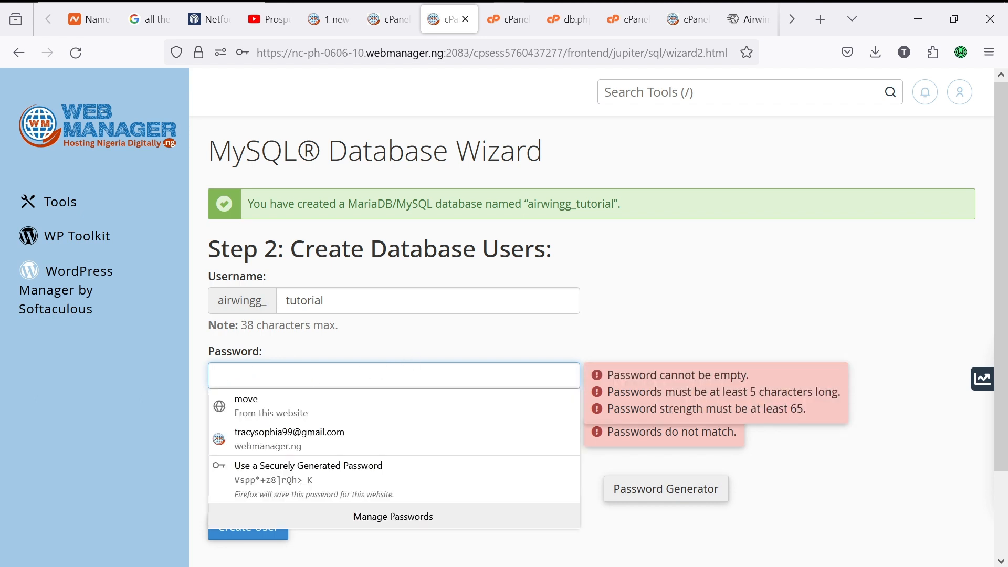
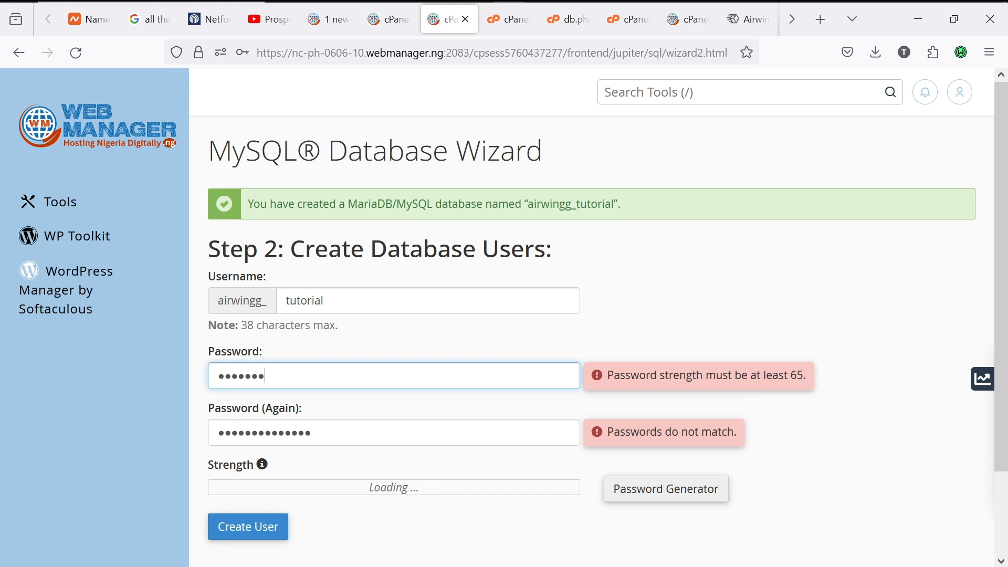
pyautogui.click(355, 436)
pyautogui.press('BackSpace')
pyautogui.press('BackSpace')
pyautogui.press('BackSpace')
pyautogui.press('BackSpace')
pyautogui.press('BackSpace')
pyautogui.press('BackSpace')
pyautogui.press('BackSpace')
pyautogui.press('BackSpace')
pyautogui.press('BackSpace')
pyautogui.press('BackSpace')
pyautogui.press('BackSpace')
pyautogui.press('BackSpace')
pyautogui.press('BackSpace')
pyautogui.press('BackSpace')
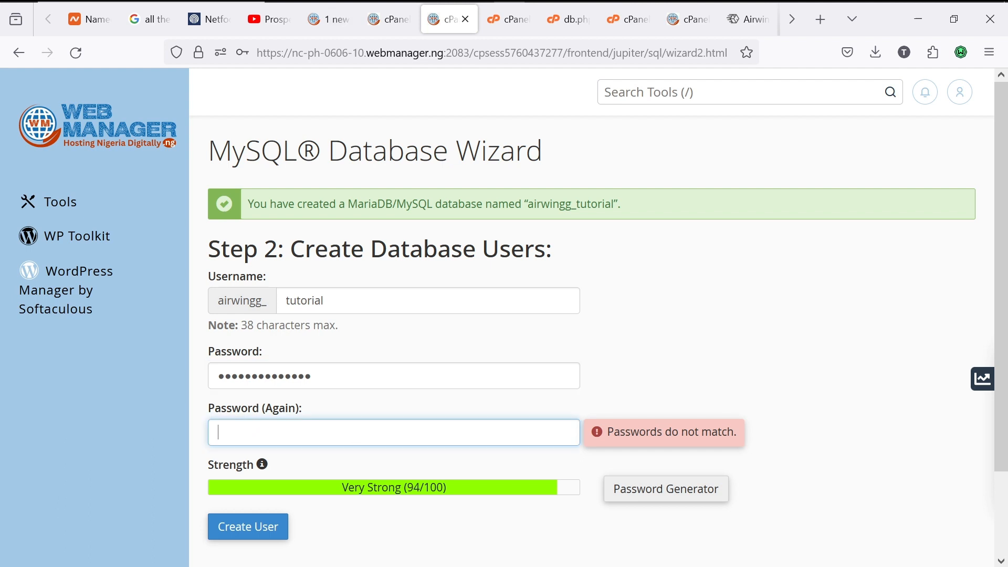
pyautogui.write('aaaaaaaaaa')
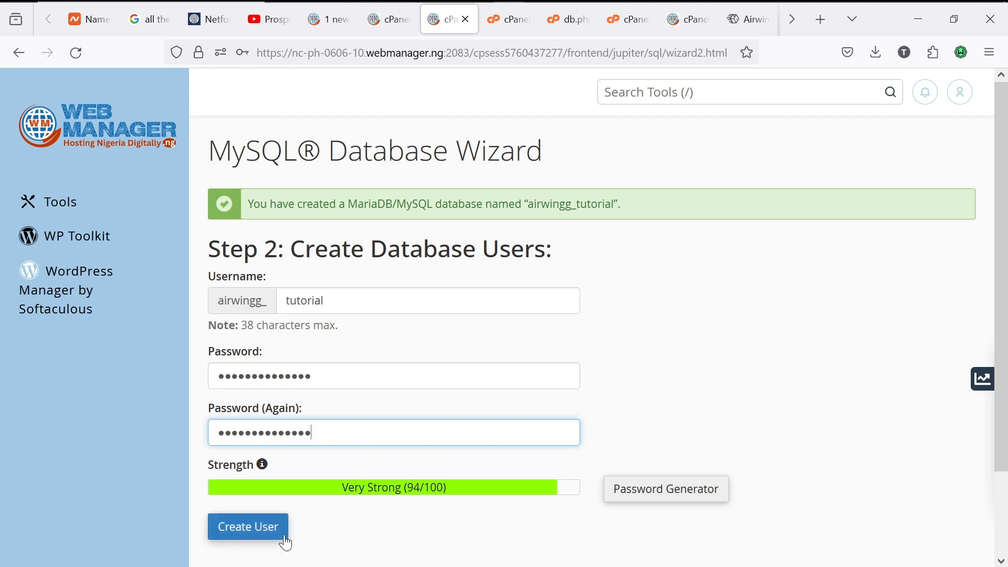
pyautogui.click(274, 534)
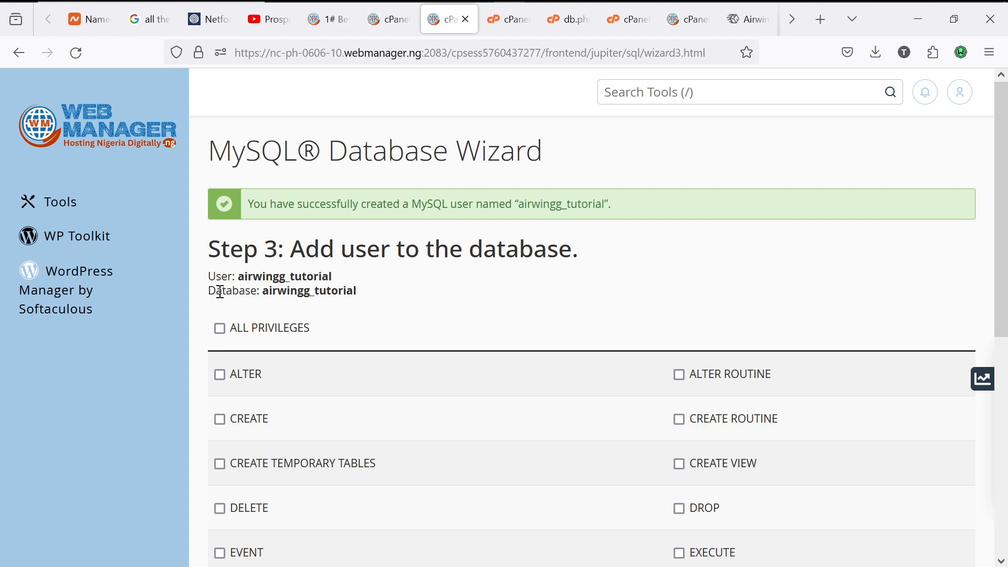
# - Give user airwingg_tutorial ALL PRIVILEGES on airwingg_tutorial, then return to the db.php editor
pyautogui.doubleClick(307, 292)
pyautogui.hotkey('ctrl', 'c')
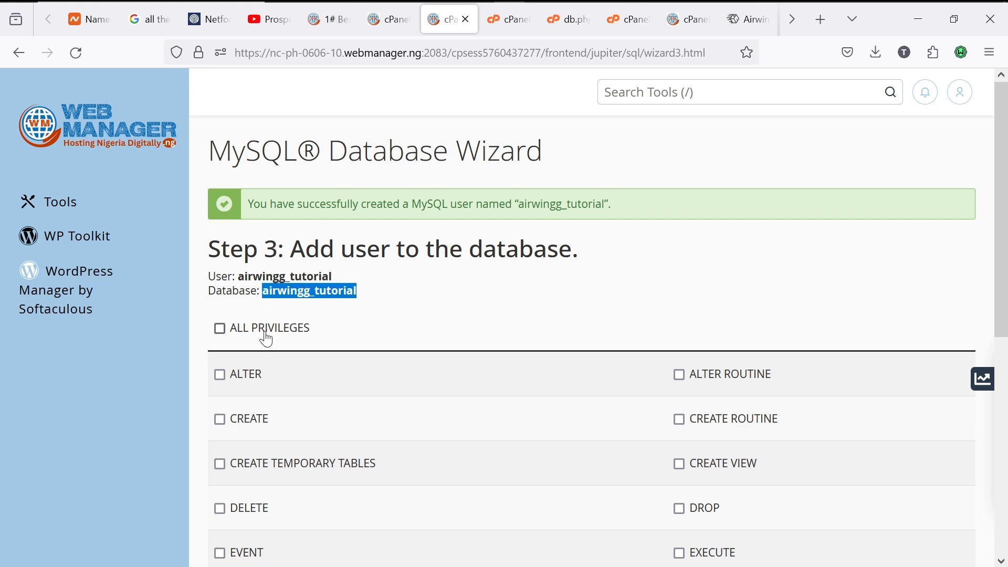
pyautogui.click(243, 333)
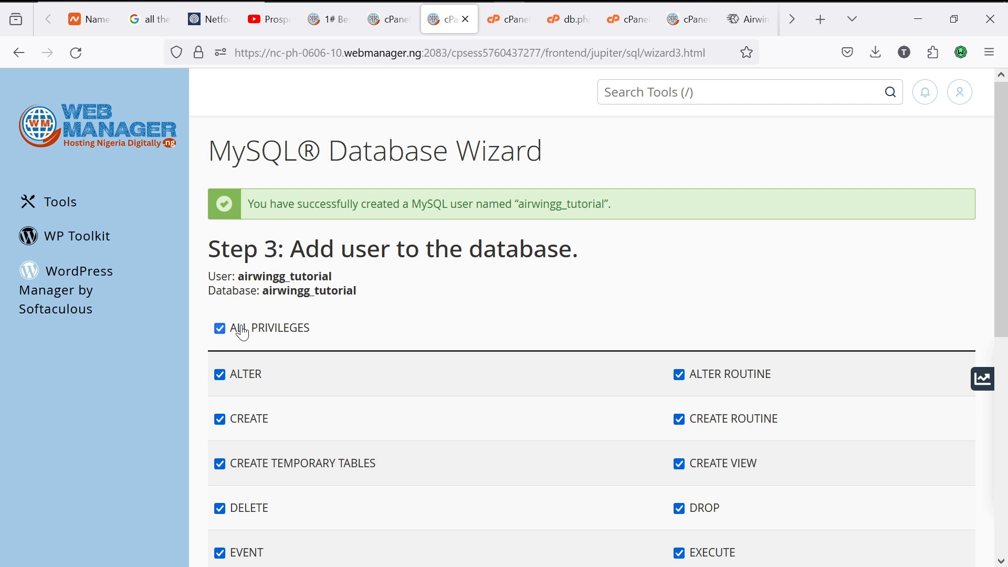
pyautogui.scroll(-6, 371, 430)
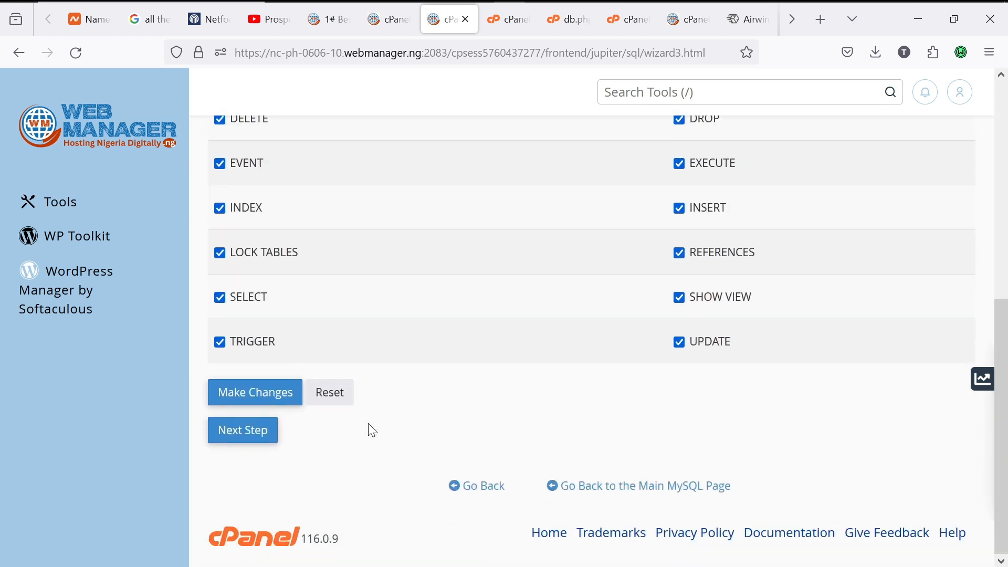
pyautogui.click(254, 440)
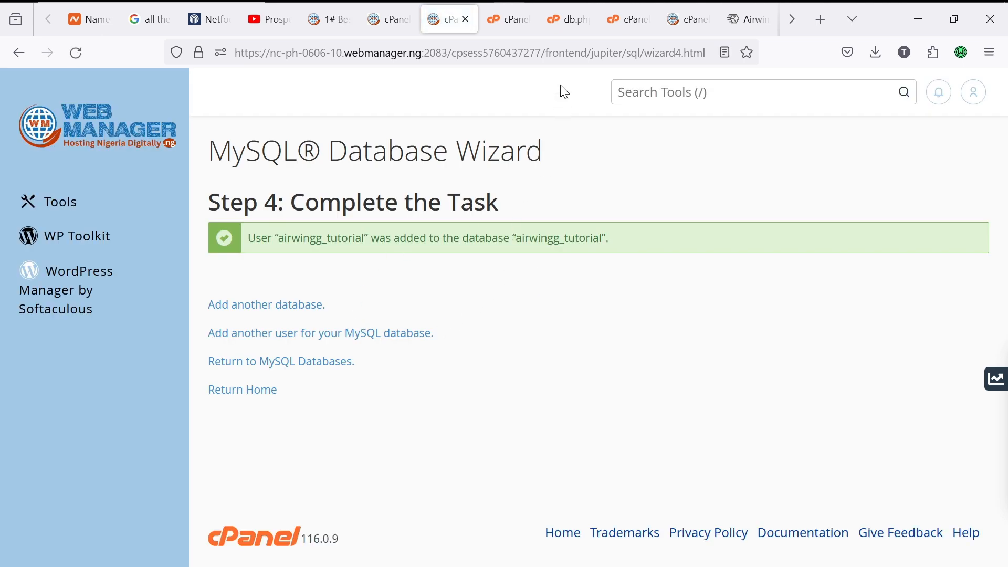
pyautogui.click(570, 21)
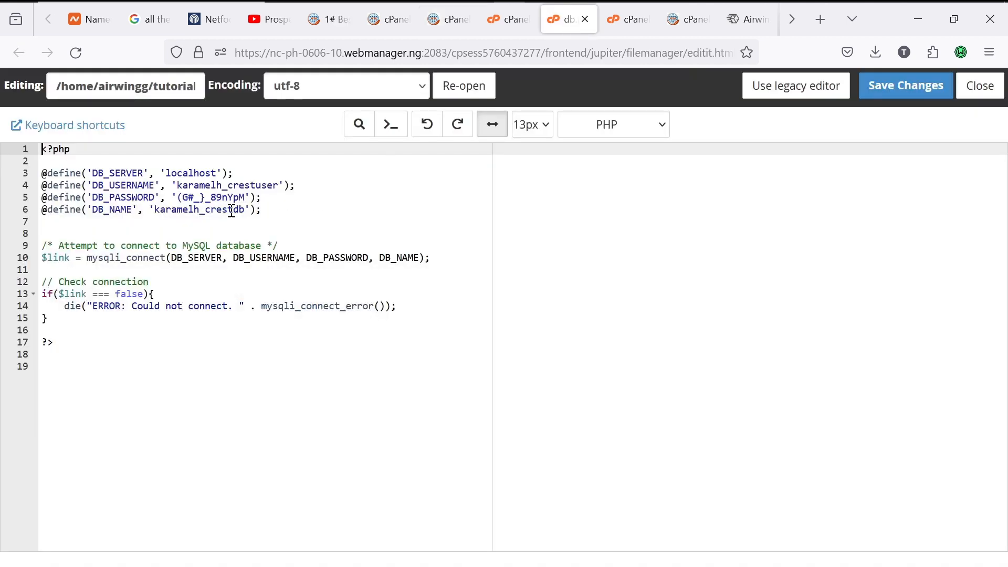
# - Replace DB_USERNAME and DB_NAME in db.php with airwingg_tutorial
pyautogui.doubleClick(203, 187)
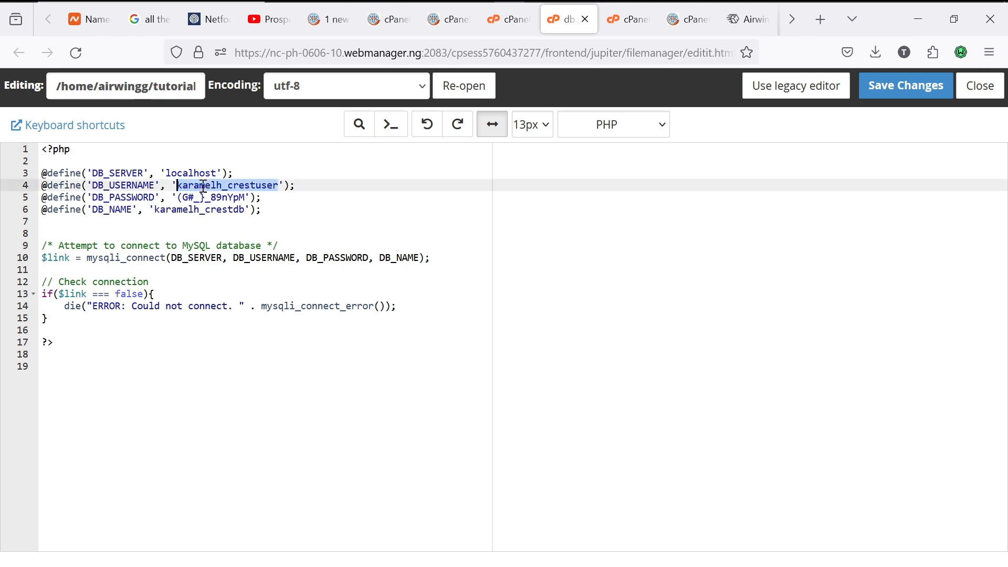
pyautogui.hotkey('ctrl', 'v')
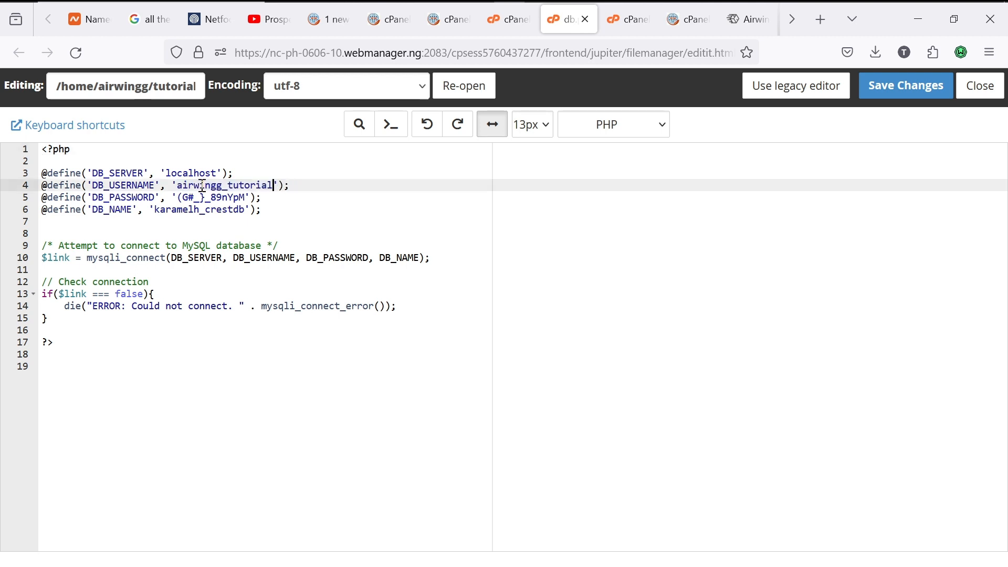
pyautogui.doubleClick(212, 212)
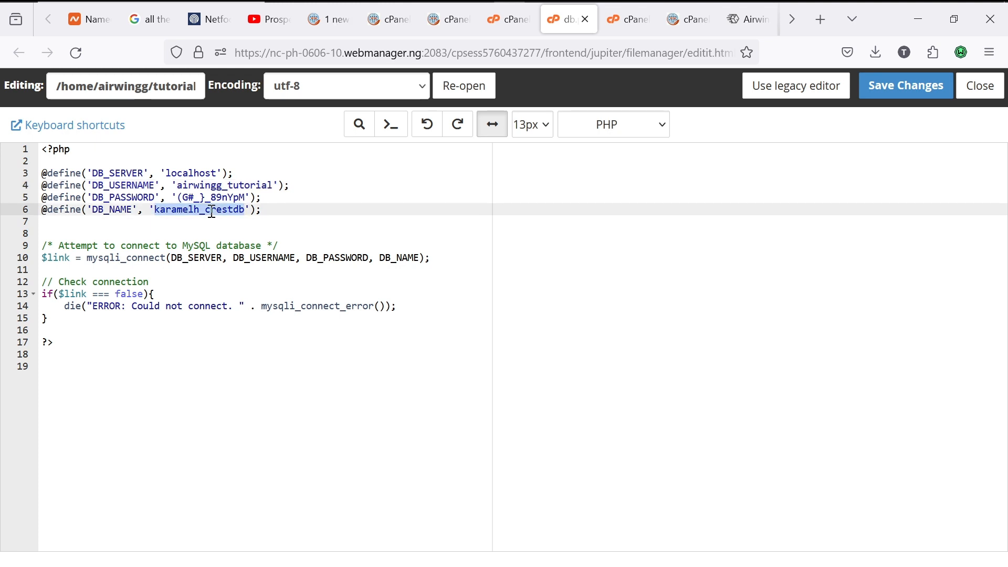
pyautogui.hotkey('ctrl', 'v')
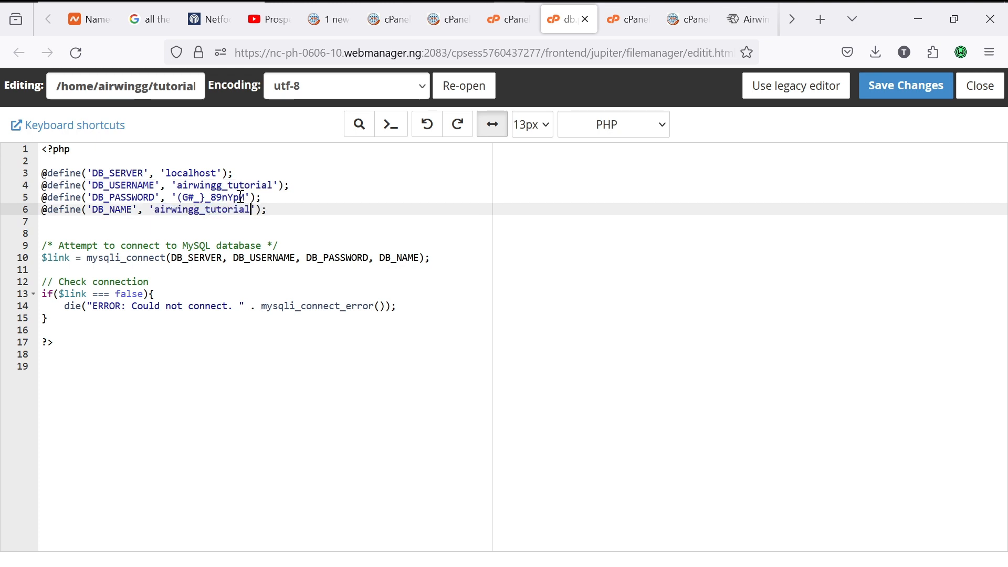
# - Enter the new database password in DB_PASSWORD and save db.php
pyautogui.moveTo(245, 197); pyautogui.dragTo(179, 200)
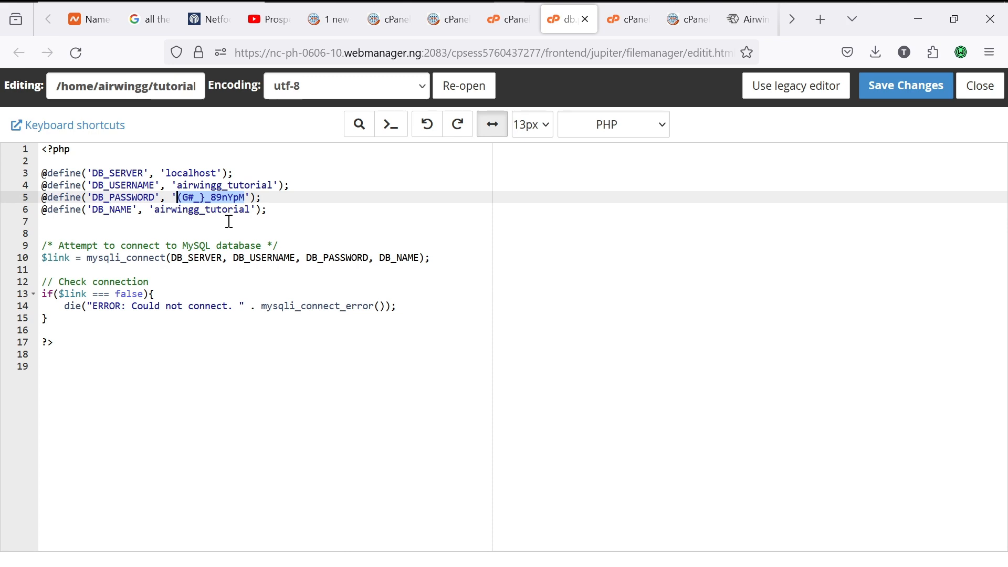
pyautogui.hotkey('ctrl', '+')
pyautogui.hotkey('ctrl', '+')
pyautogui.hotkey('ctrl', '+')
pyautogui.hotkey('ctrl', '+')
pyautogui.hotkey('ctrl', '+')
pyautogui.hotkey('ctrl', '+')
pyautogui.hotkey('ctrl', '-')
pyautogui.hotkey('ctrl', '-')
pyautogui.hotkey('ctrl', '-')
pyautogui.hotkey('ctrl', '-')
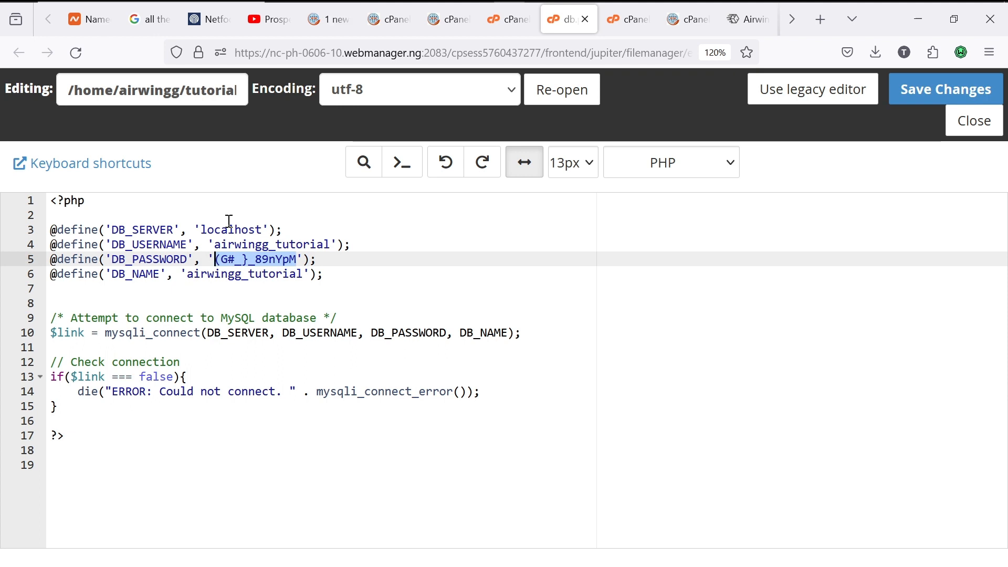
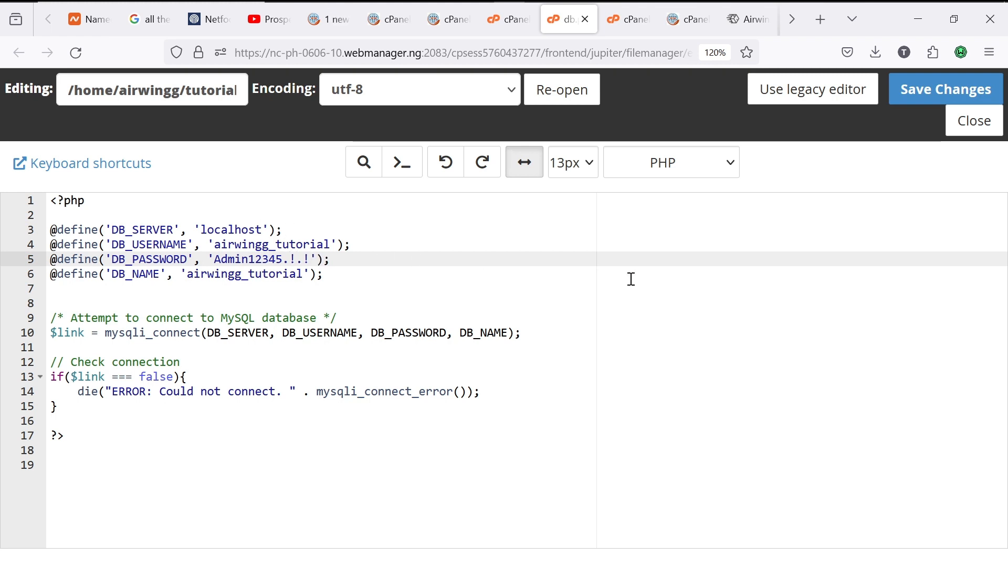
pyautogui.click(912, 96)
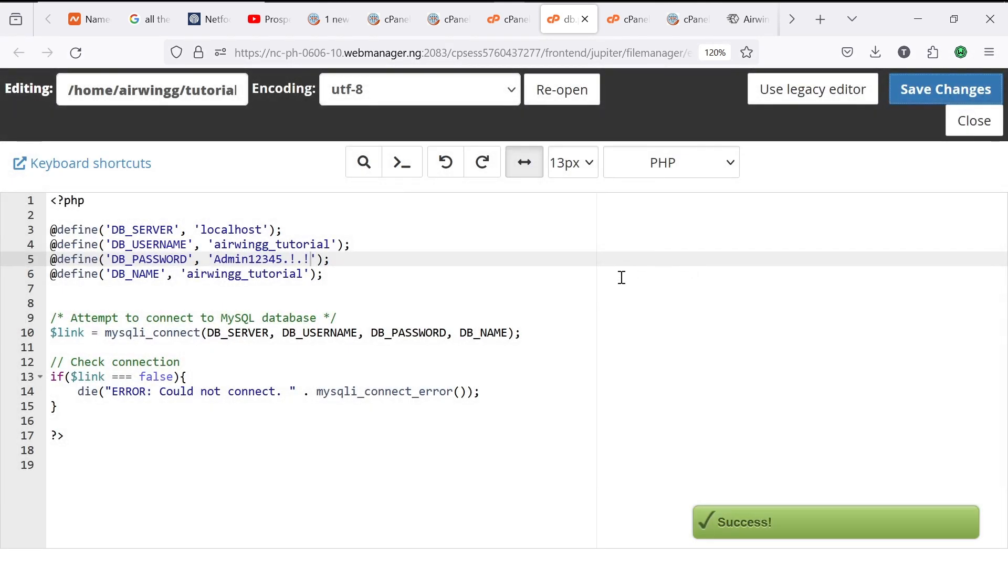
pyautogui.hotkey('ctrl', '-')
pyautogui.hotkey('ctrl', '-')
pyautogui.hotkey('ctrl', '-')
pyautogui.hotkey('ctrl', '-')
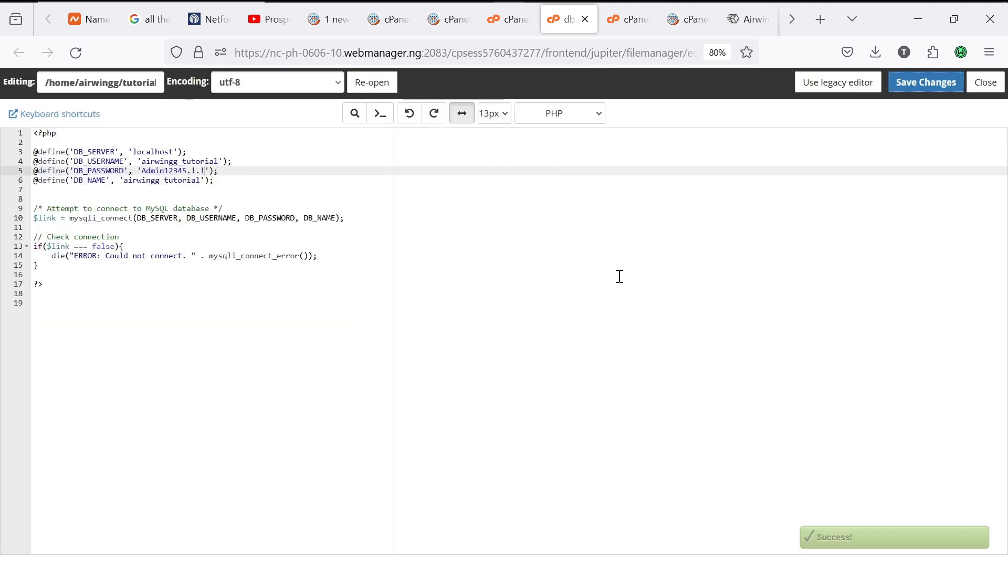
pyautogui.hotkey('ctrl', '+')
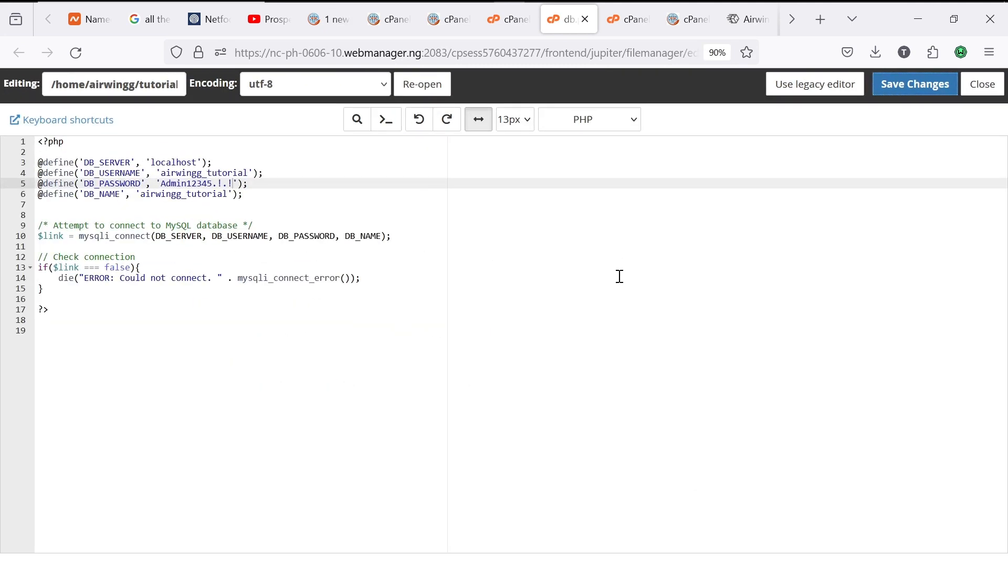
pyautogui.click(514, 27)
# - From the Database Wizard page, search tools for 'php' and launch phpMyAdmin
pyautogui.click(433, 27)
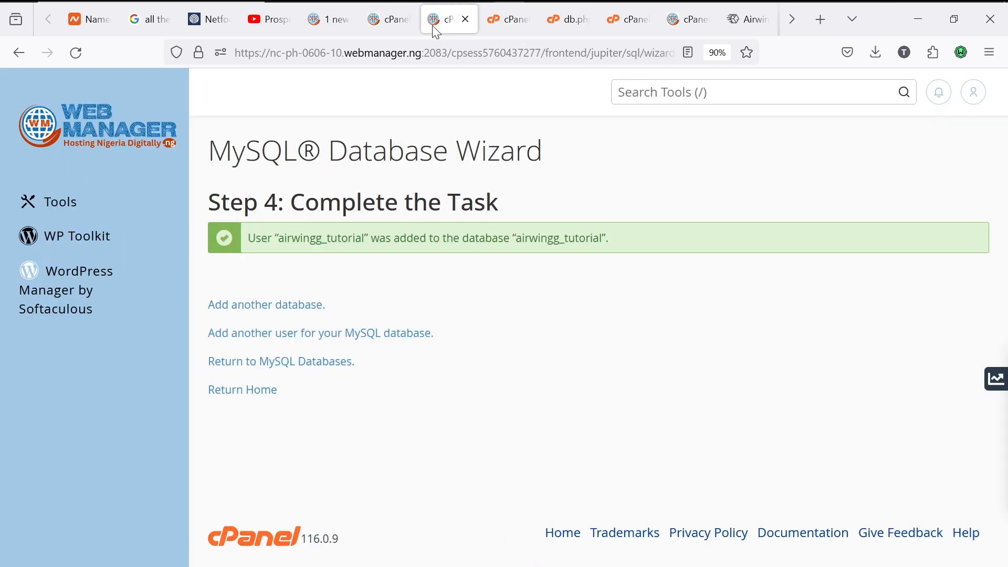
pyautogui.click(705, 92)
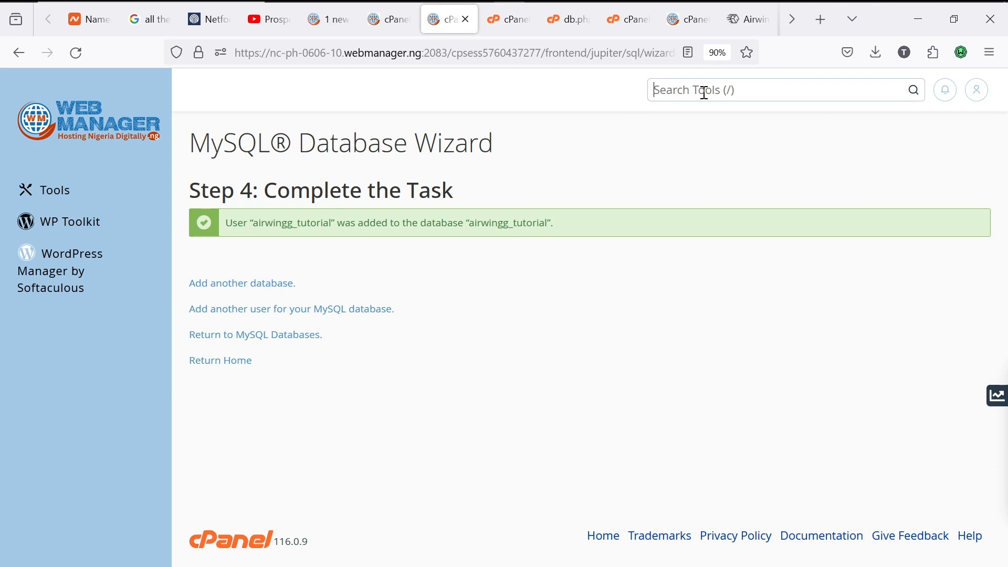
pyautogui.write('php')
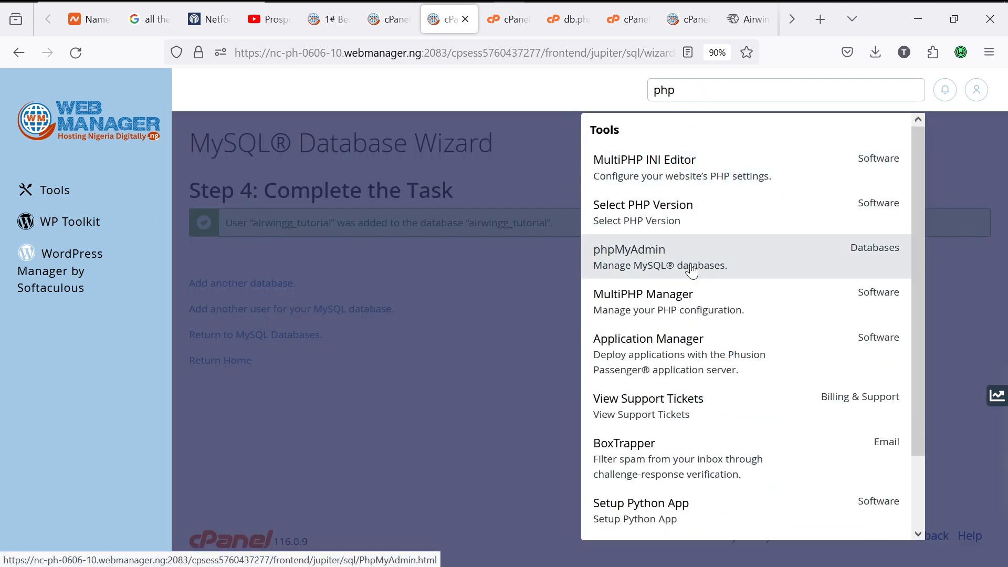
pyautogui.click(682, 255)
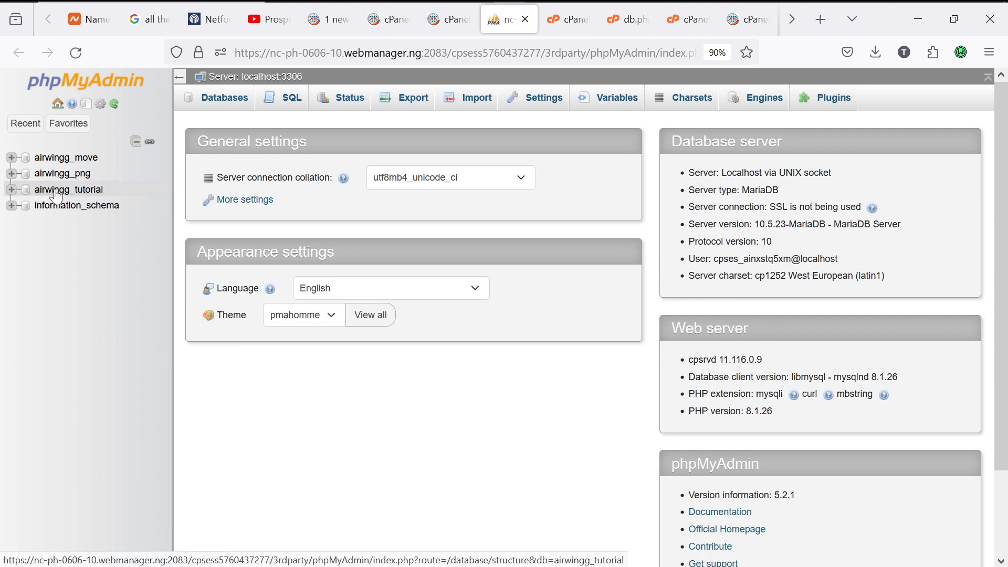
# - Import Ddatabase.sql from Downloads into airwingg_tutorial through phpMyAdmin's Import tab
pyautogui.click(79, 197)
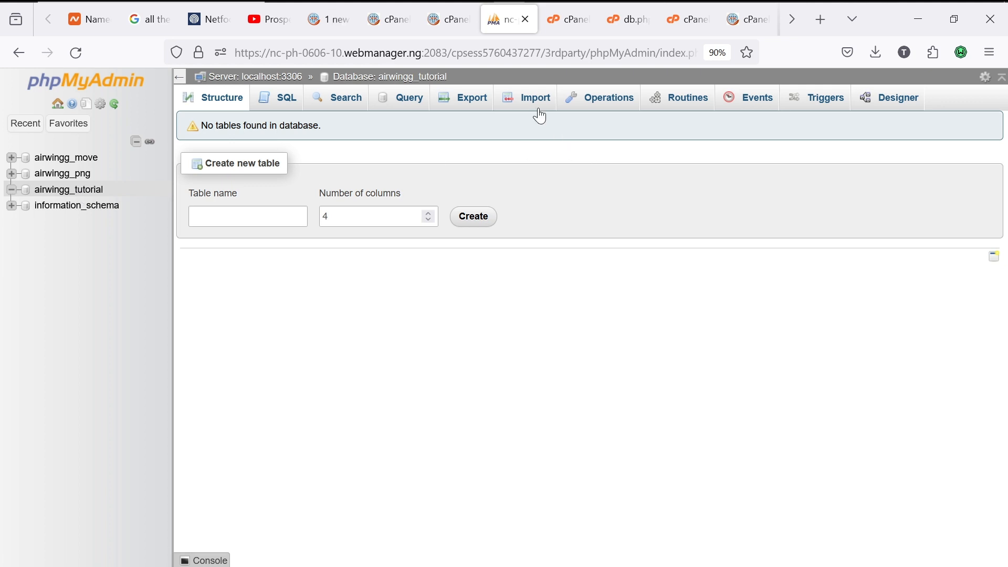
pyautogui.click(539, 110)
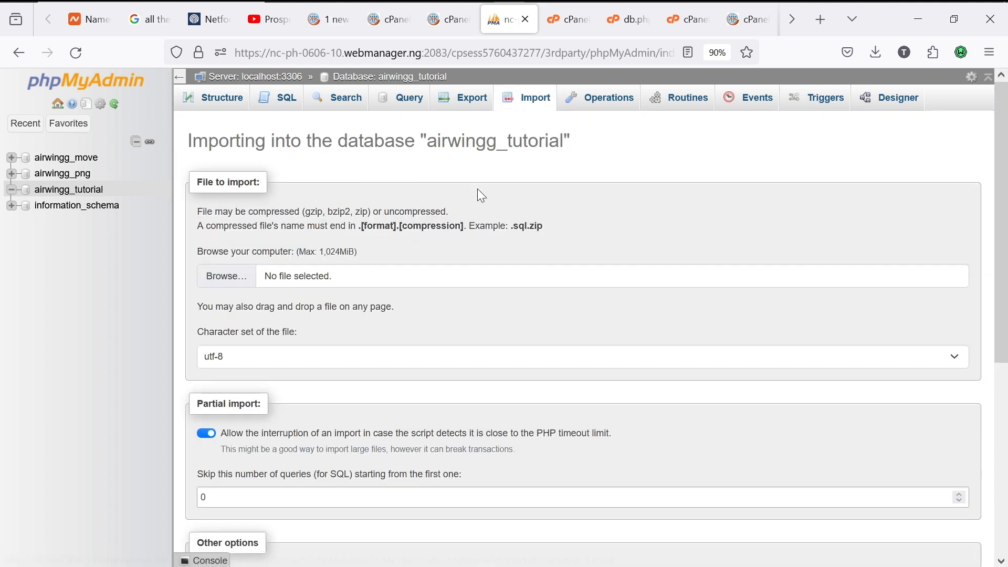
pyautogui.hotkey('ctrl', '+')
pyautogui.hotkey('ctrl', '+')
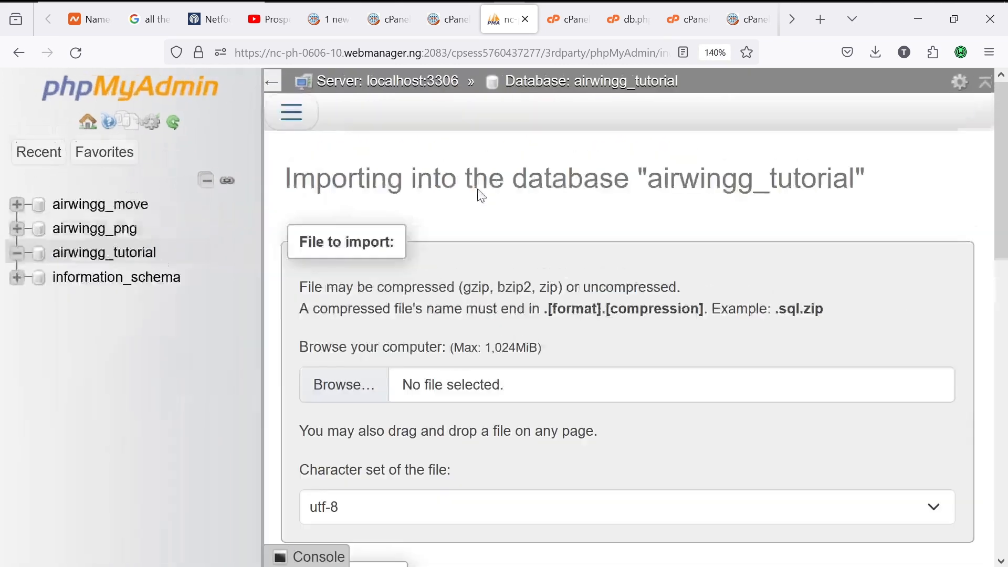
pyautogui.hotkey('ctrl', '-')
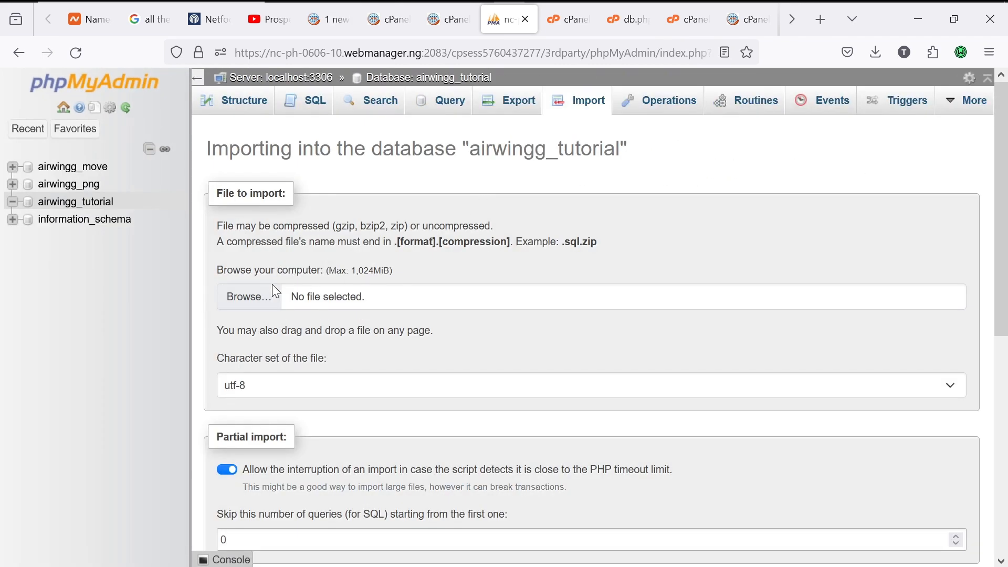
pyautogui.click(250, 297)
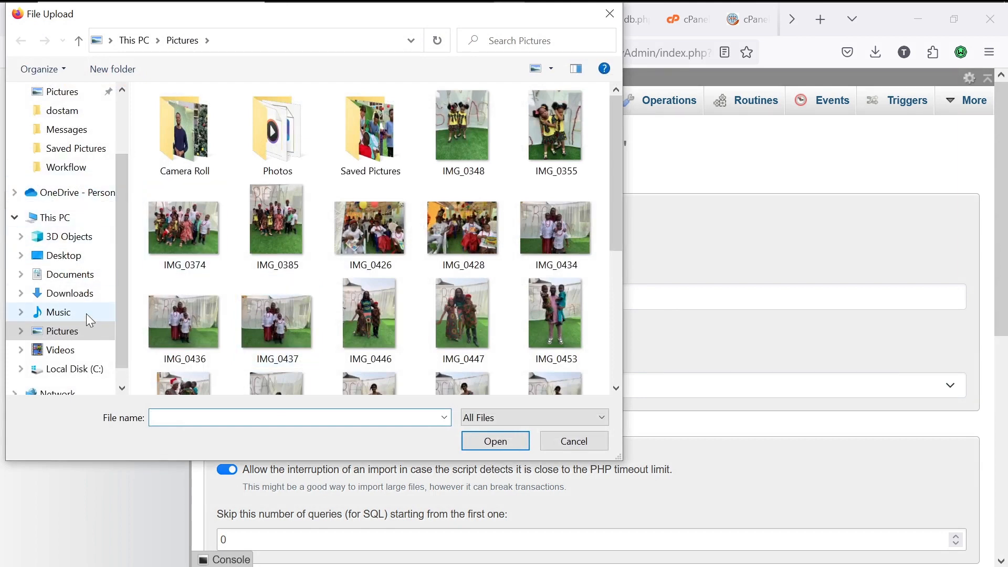
pyautogui.click(82, 296)
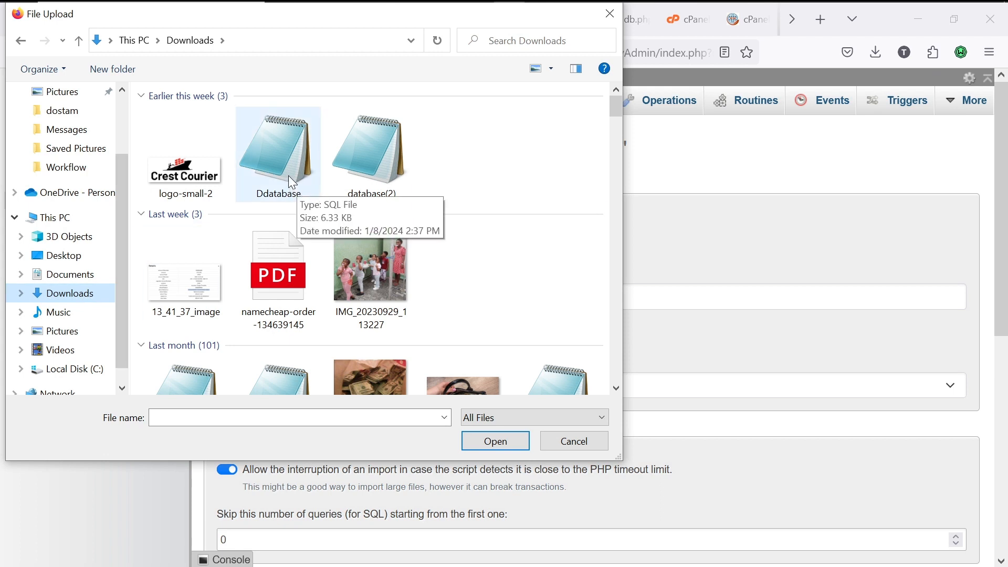
pyautogui.doubleClick(290, 177)
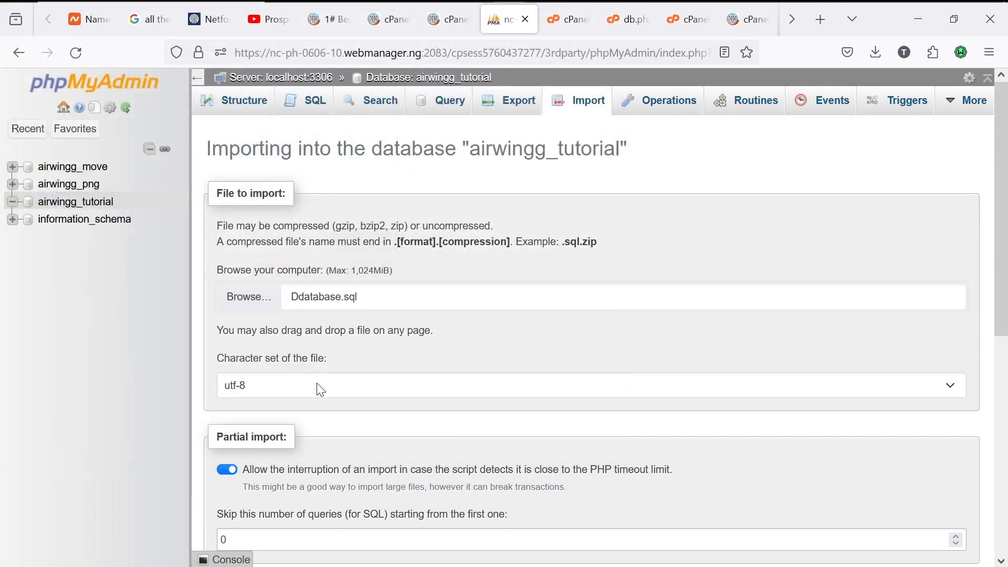
pyautogui.scroll(-7, 315, 387)
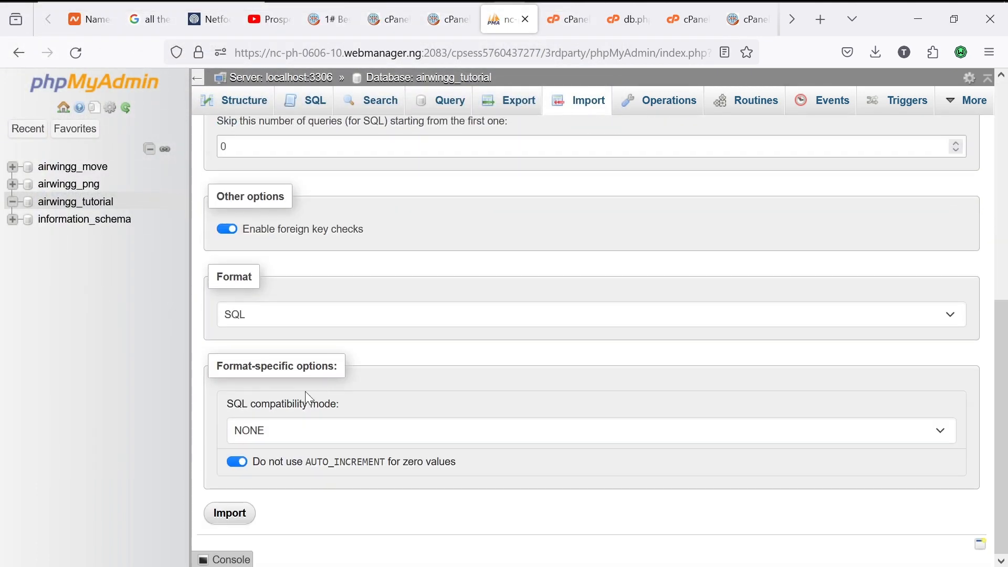
pyautogui.click(229, 513)
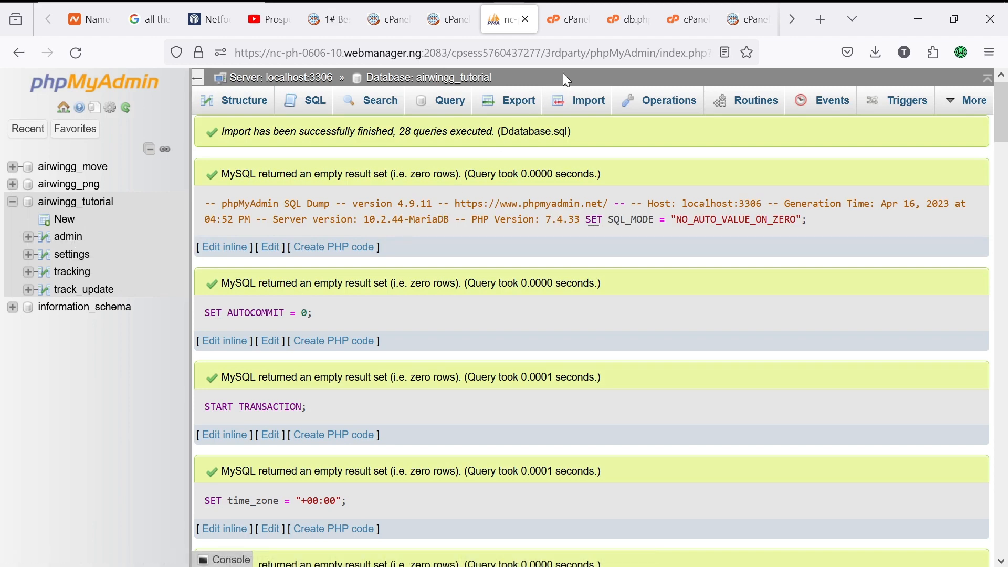
pyautogui.click(570, 21)
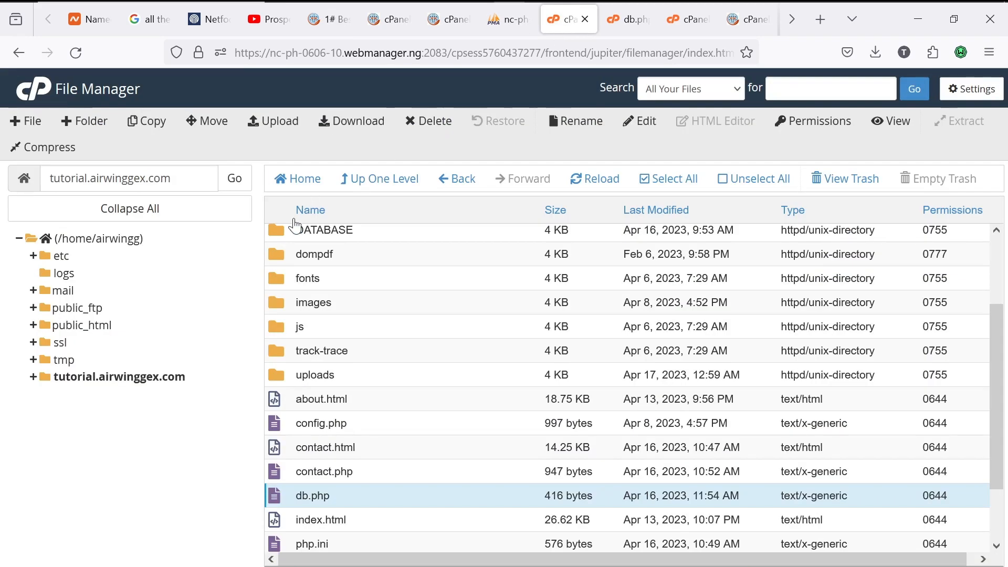
# - Open tutorial.airwinggex.com's DATABASE folder showing database.sql and close the browser downloads panel
pyautogui.click(139, 375)
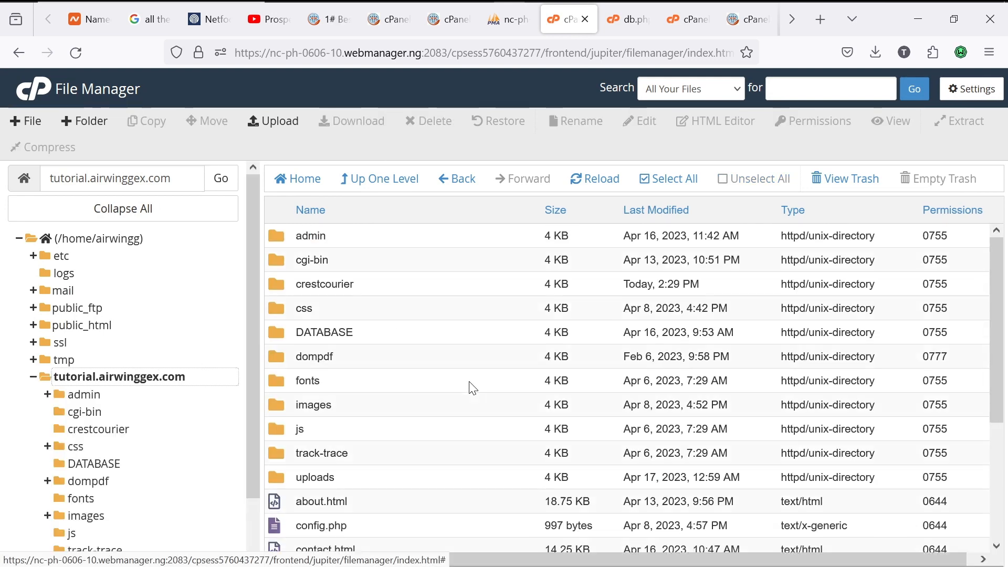
pyautogui.doubleClick(388, 340)
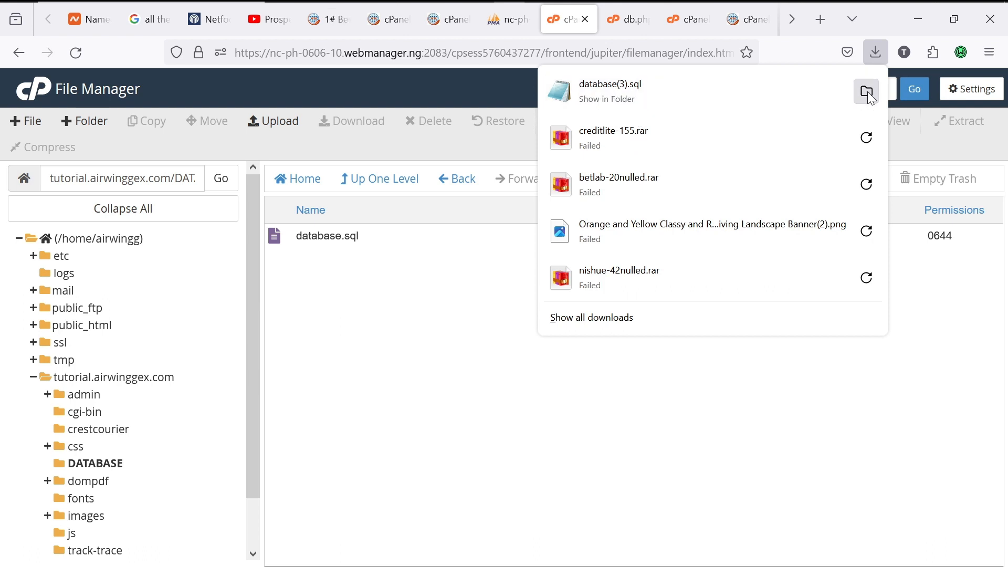
pyautogui.click(477, 283)
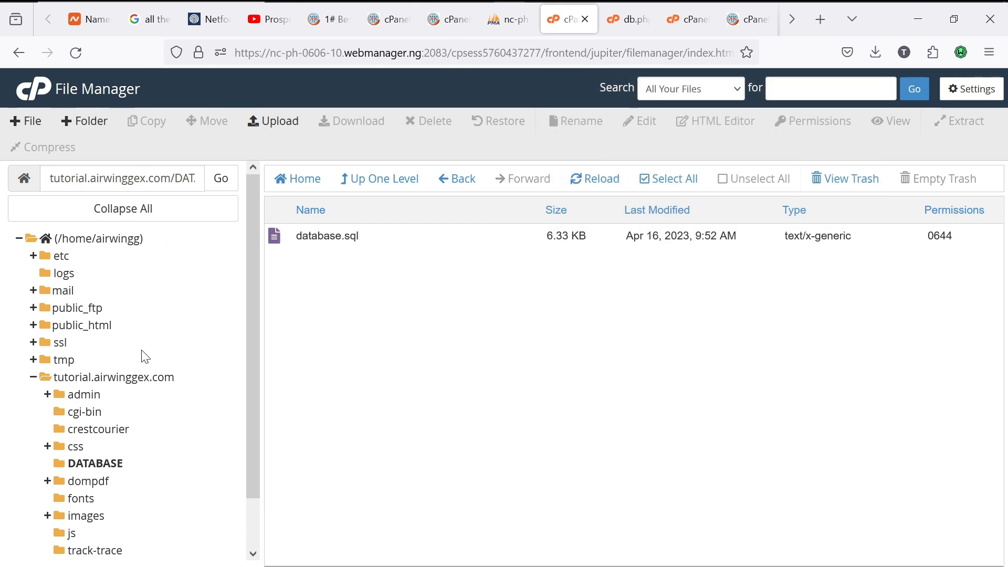
# - Open row 1 of the settings table in phpMyAdmin's edit form
pyautogui.click(510, 30)
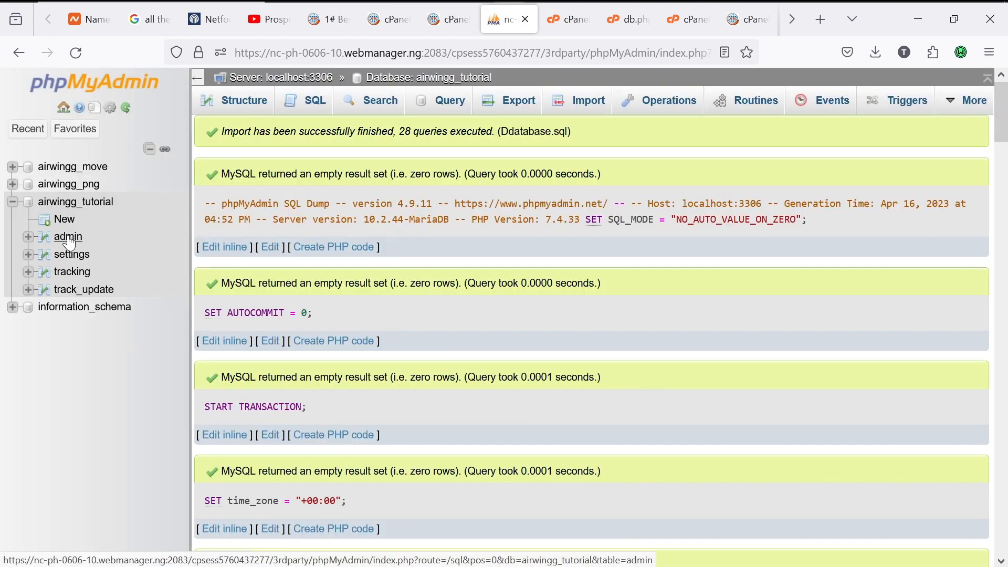
pyautogui.click(72, 258)
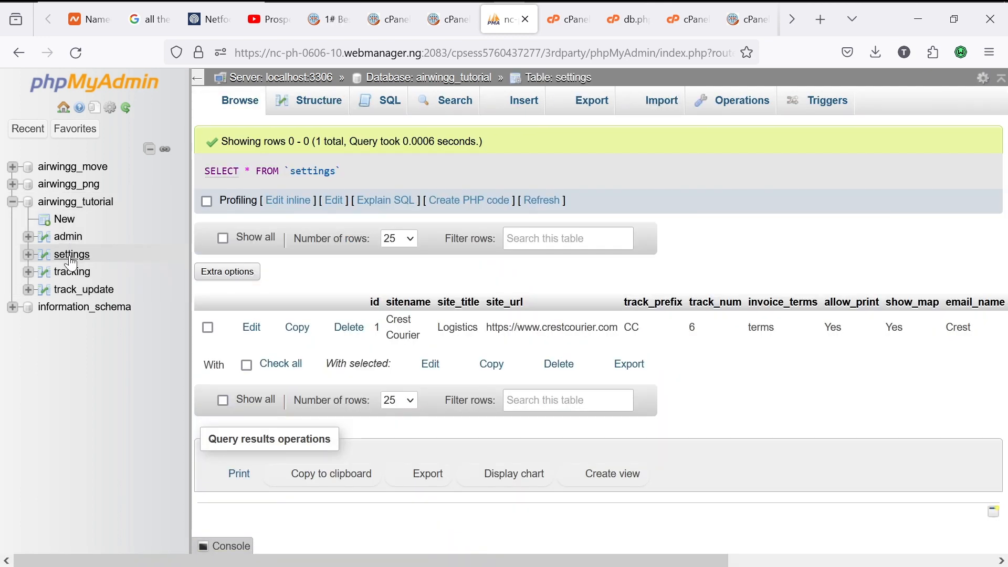
pyautogui.click(246, 329)
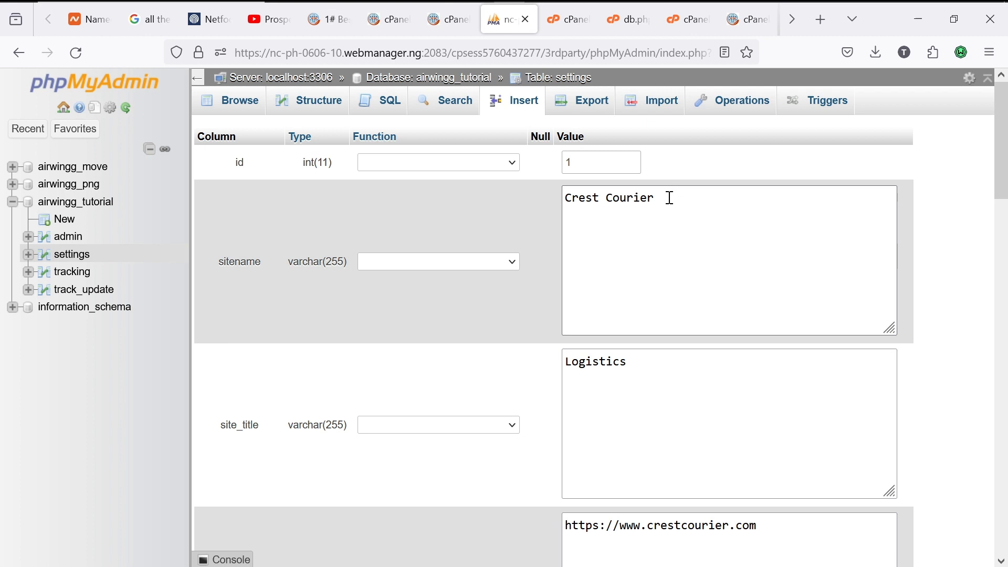
# - Replace 'Crest' in the sitename with 'AirWater&Land', making it AirWater&Land Courier
pyautogui.moveTo(670, 198); pyautogui.dragTo(567, 198)
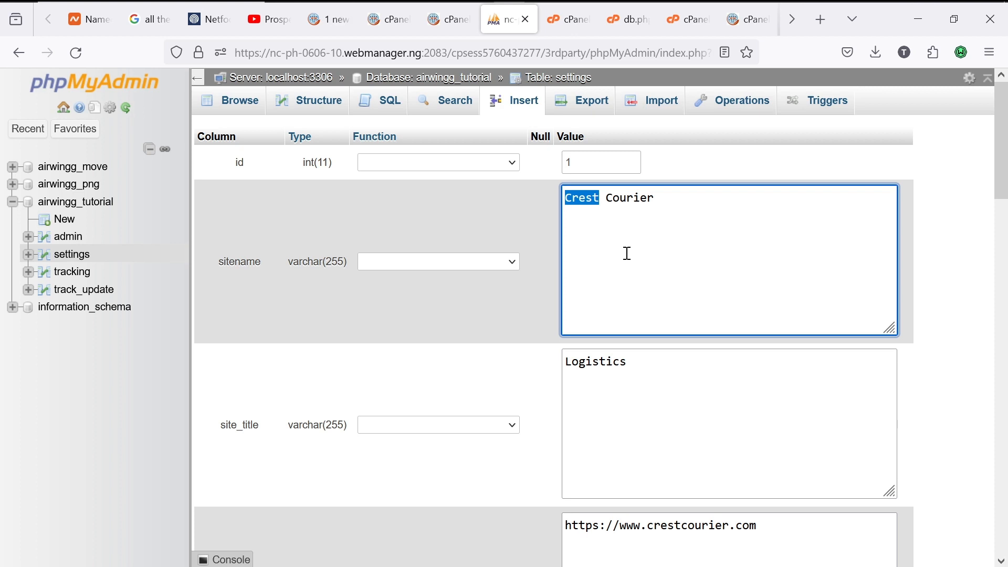
pyautogui.write('A')
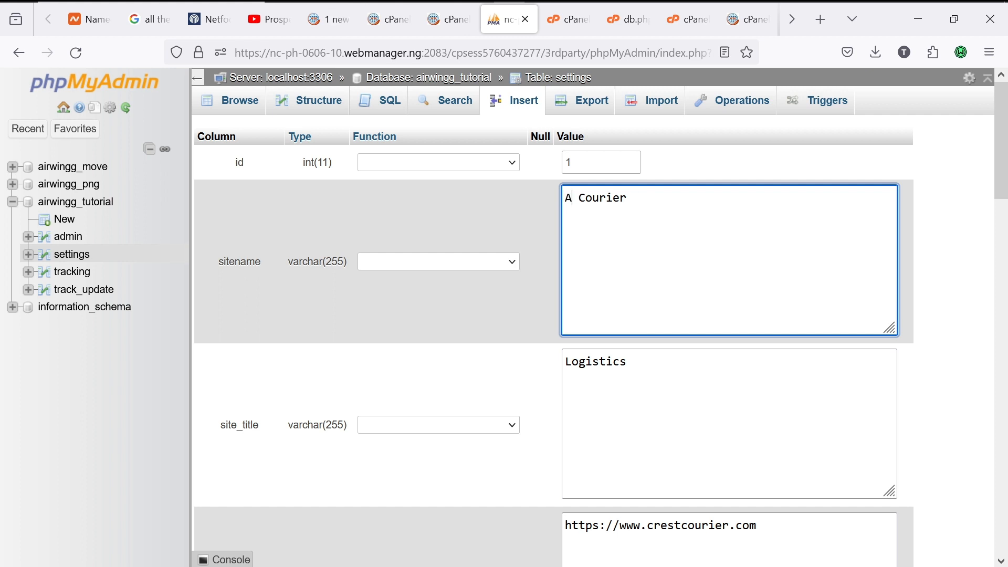
pyautogui.write('ir')
pyautogui.write('waterl')
pyautogui.press('BackSpace')
pyautogui.write('&')
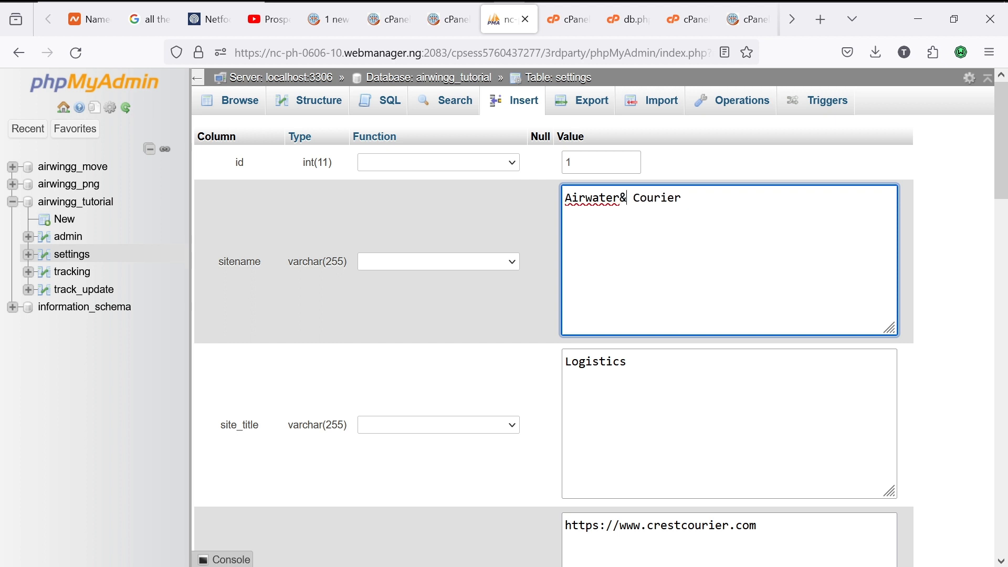
pyautogui.write('Land')
pyautogui.press('BackSpace')
pyautogui.write('W')
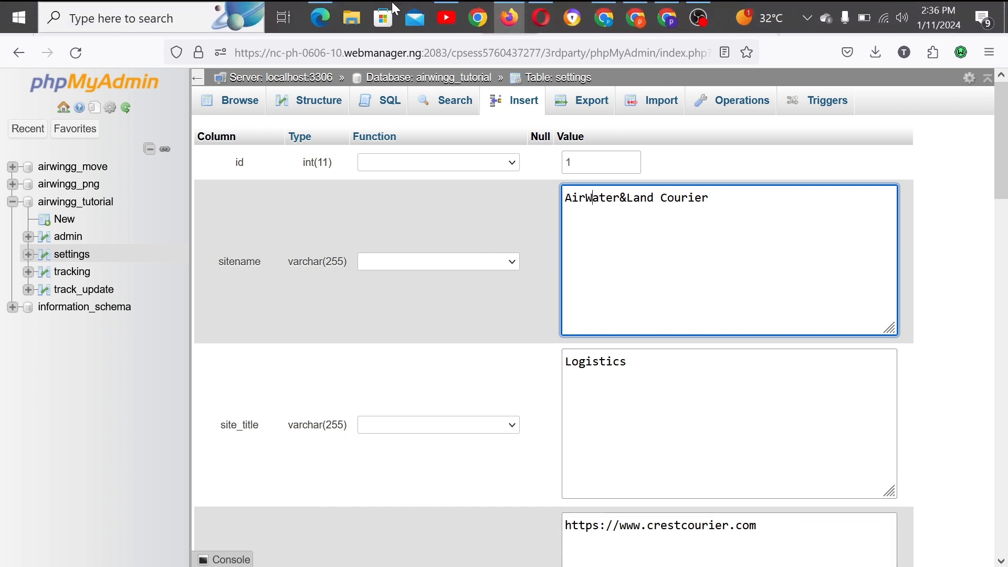
pyautogui.click(451, 21)
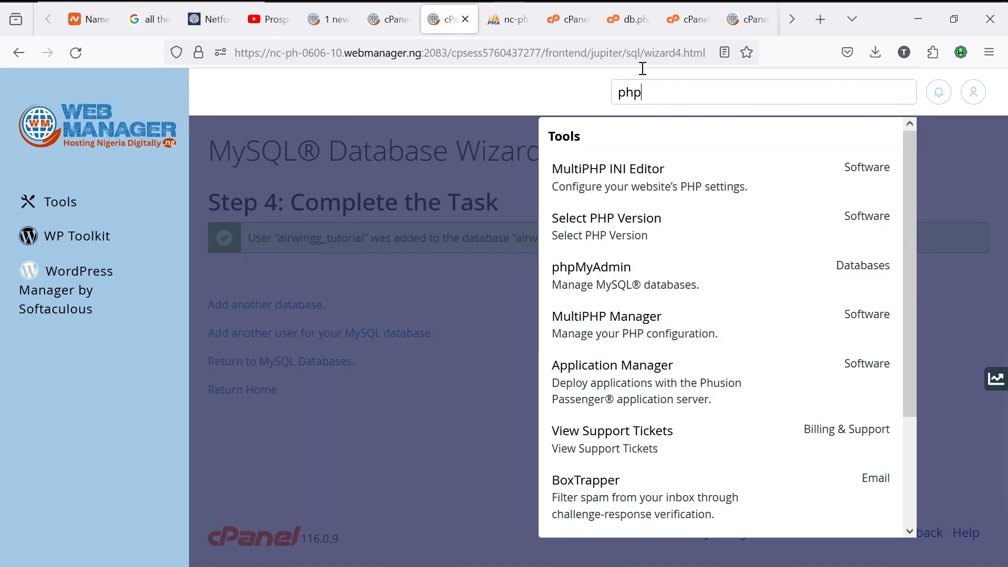
pyautogui.click(573, 20)
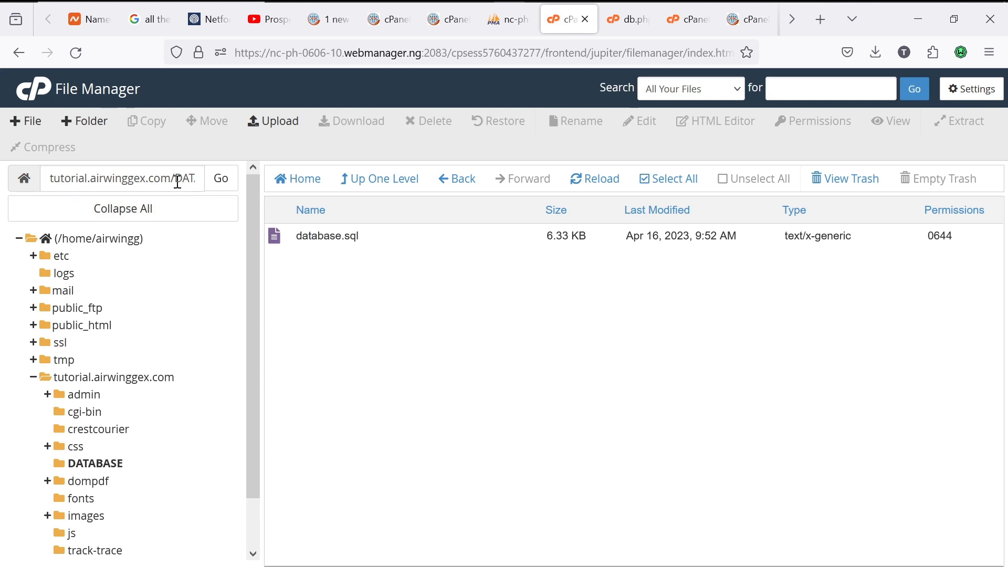
pyautogui.moveTo(171, 179); pyautogui.dragTo(40, 180)
pyautogui.hotkey('ctrl', 'c')
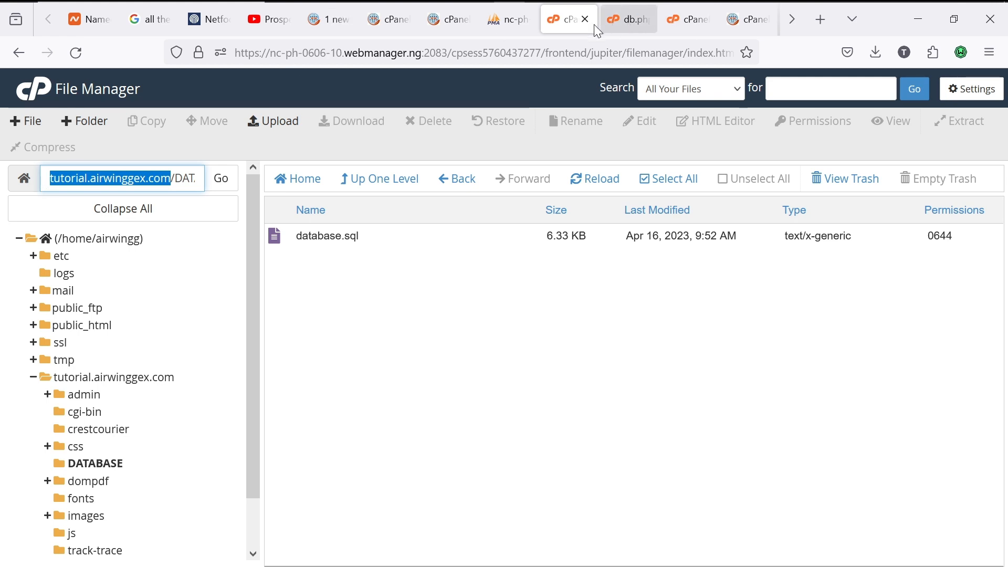
pyautogui.click(515, 28)
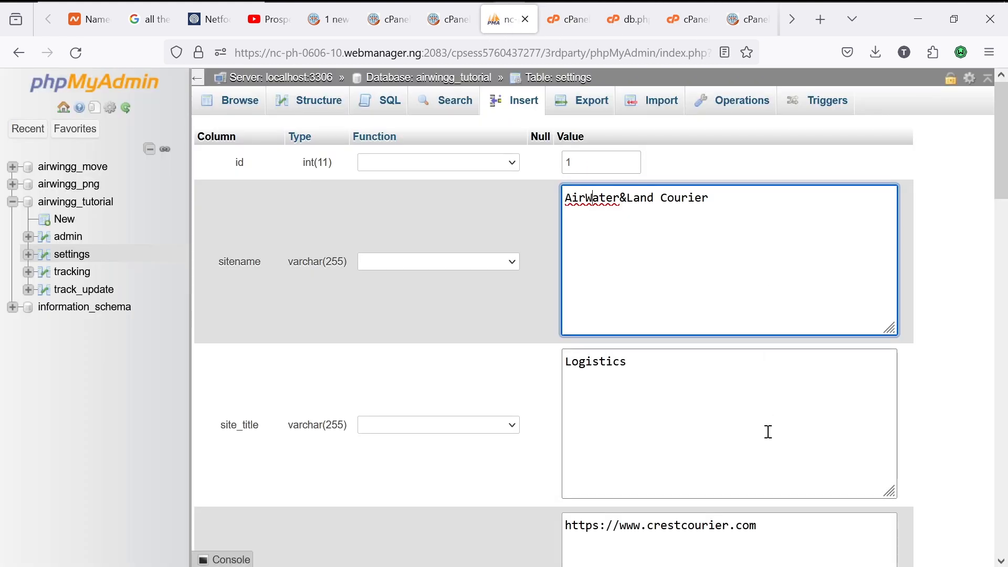
pyautogui.moveTo(760, 525); pyautogui.dragTo(649, 535)
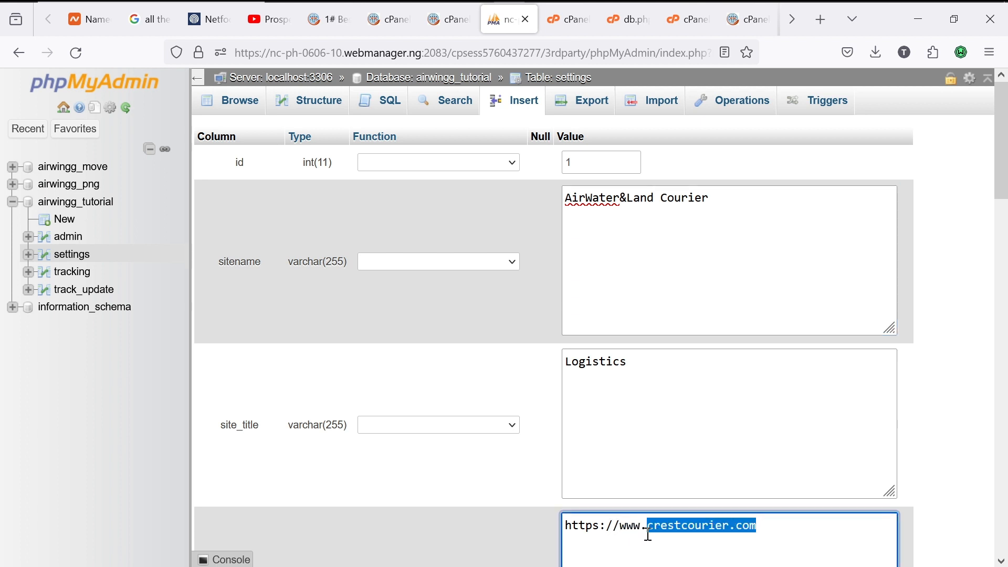
pyautogui.hotkey('ctrl', 'v')
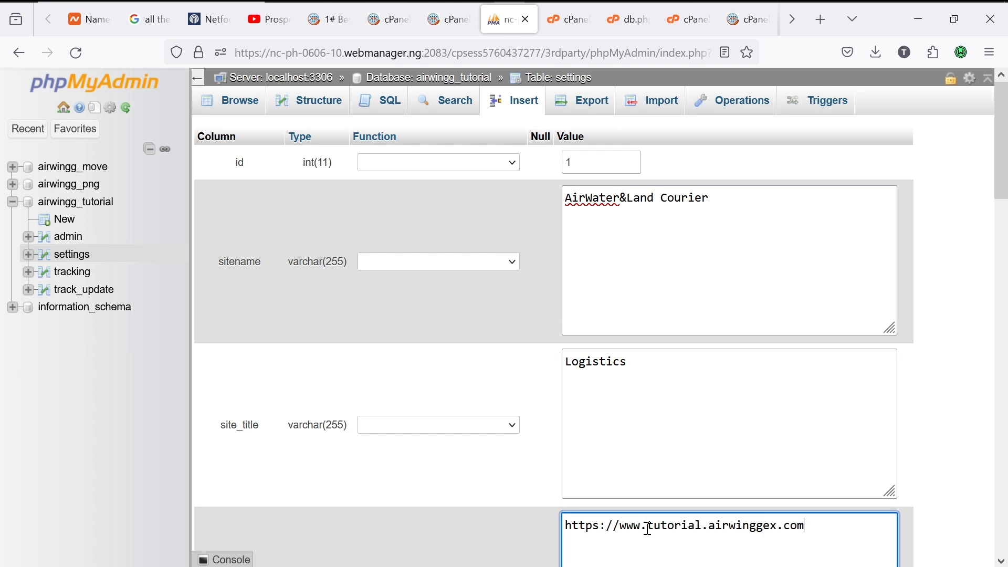
pyautogui.click(648, 526)
pyautogui.press('BackSpace')
pyautogui.press('BackSpace')
pyautogui.press('BackSpace')
pyautogui.press('BackSpace')
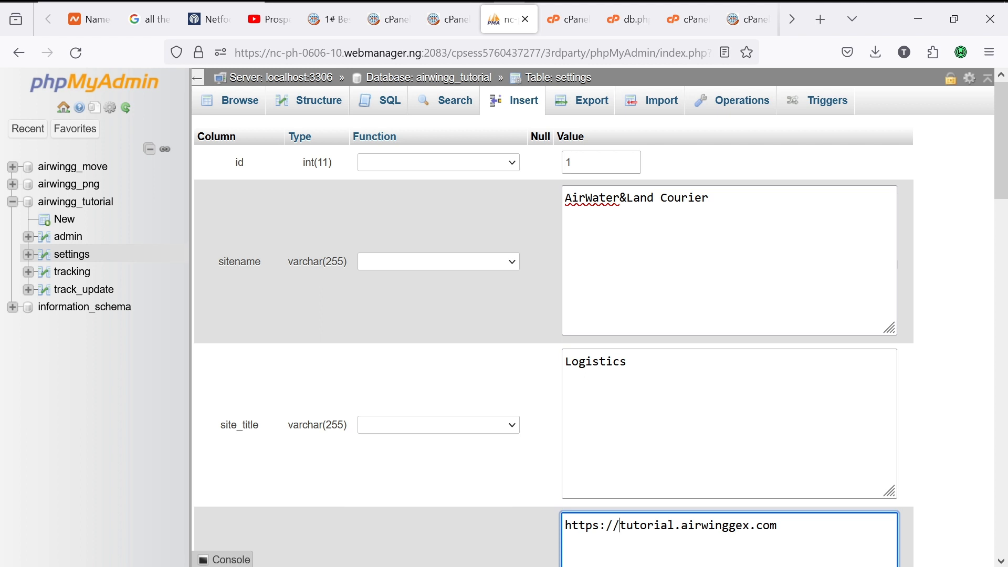
# - Change the e-mail sender name from Crest to AirWater&Land
pyautogui.scroll(-5, 869, 544)
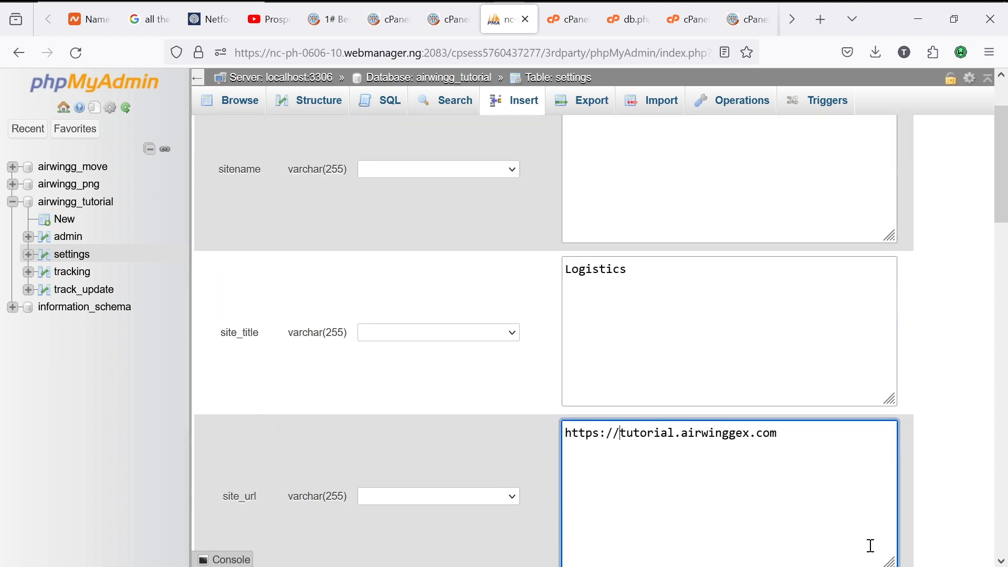
pyautogui.scroll(-7, 870, 546)
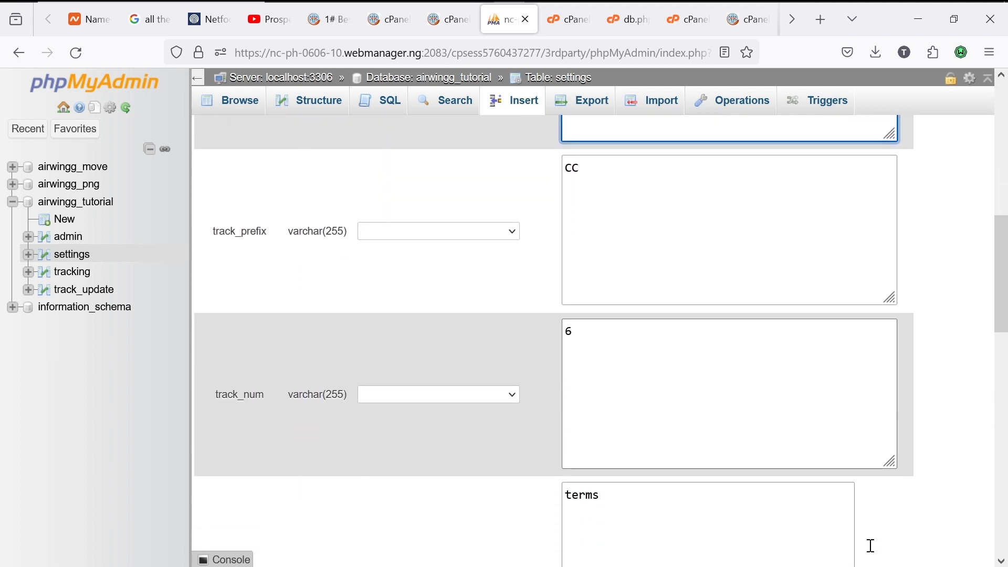
pyautogui.scroll(-8, 870, 546)
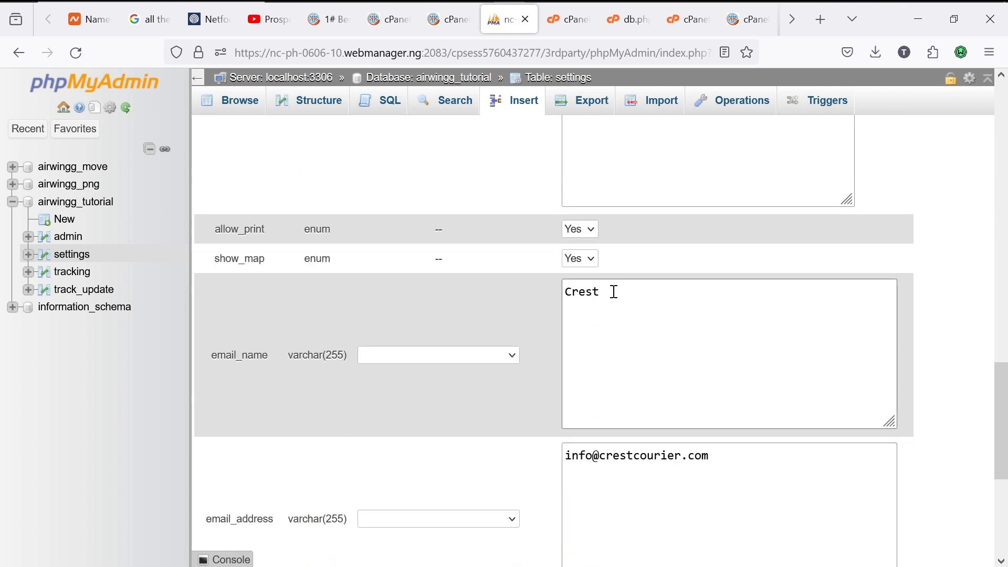
pyautogui.moveTo(609, 291); pyautogui.dragTo(547, 291)
pyautogui.scroll(20, 677, 294)
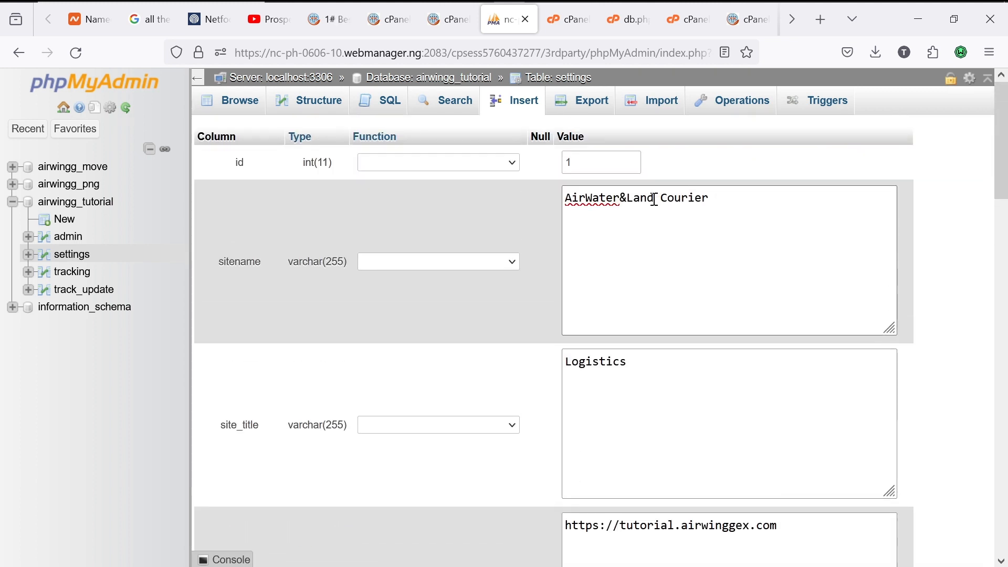
pyautogui.moveTo(654, 198); pyautogui.dragTo(561, 206)
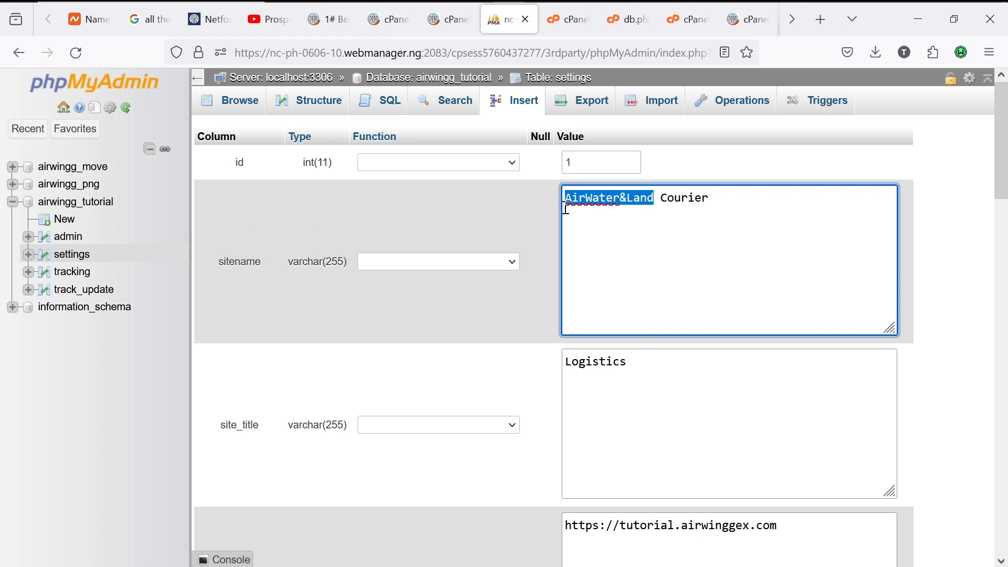
pyautogui.scroll(-15, 633, 299)
pyautogui.scroll(-5, 633, 297)
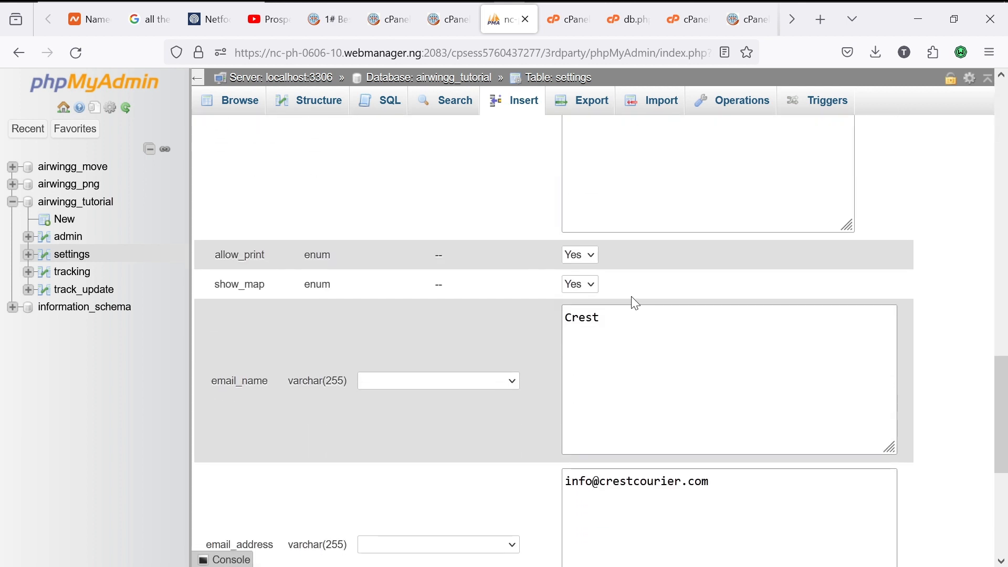
pyautogui.click(617, 165)
pyautogui.moveTo(617, 165); pyautogui.dragTo(556, 165)
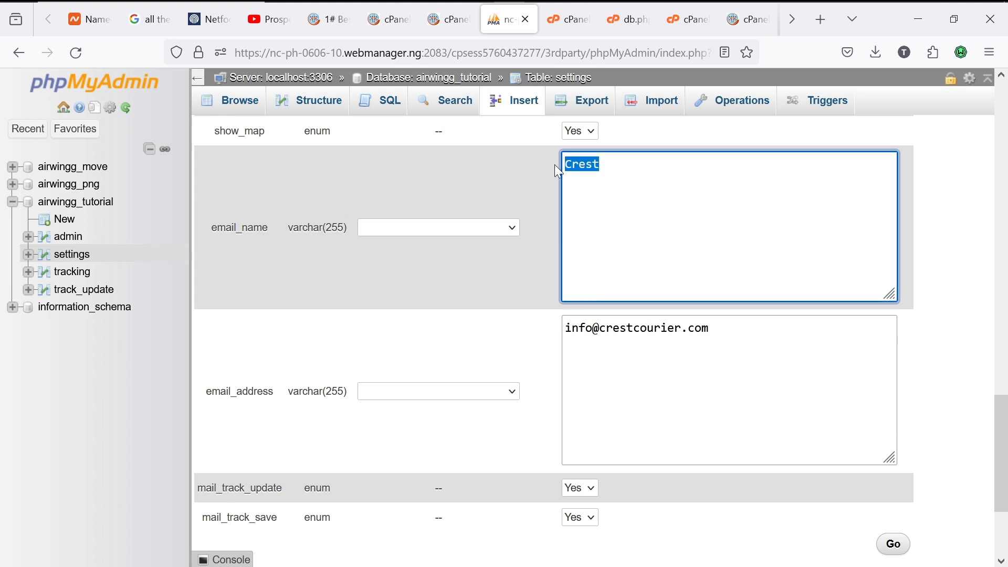
pyautogui.write('AirWater&Land')
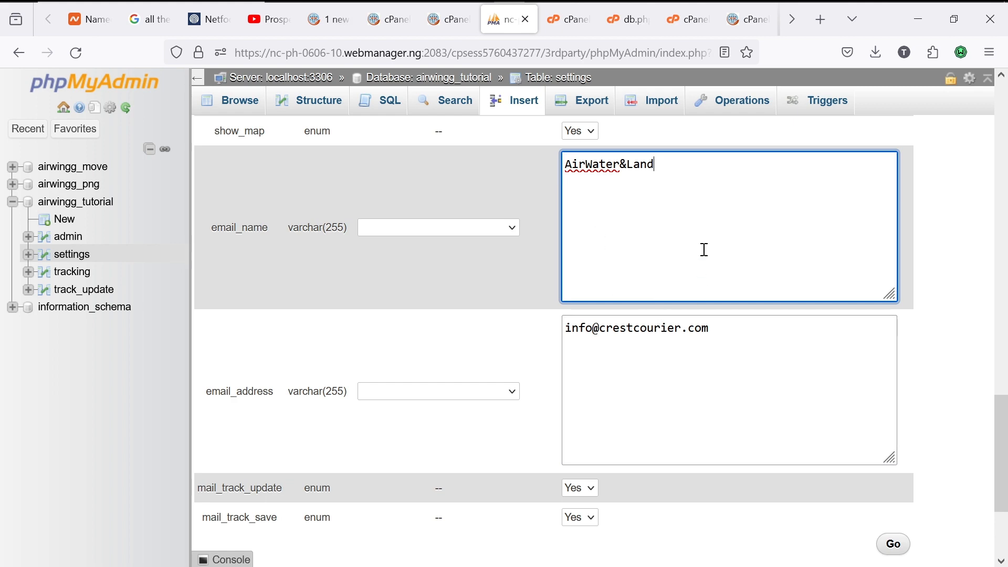
# - Replace the old domain in the contact e-mail with the new site domain
pyautogui.scroll(15, 704, 249)
pyautogui.scroll(10, 707, 256)
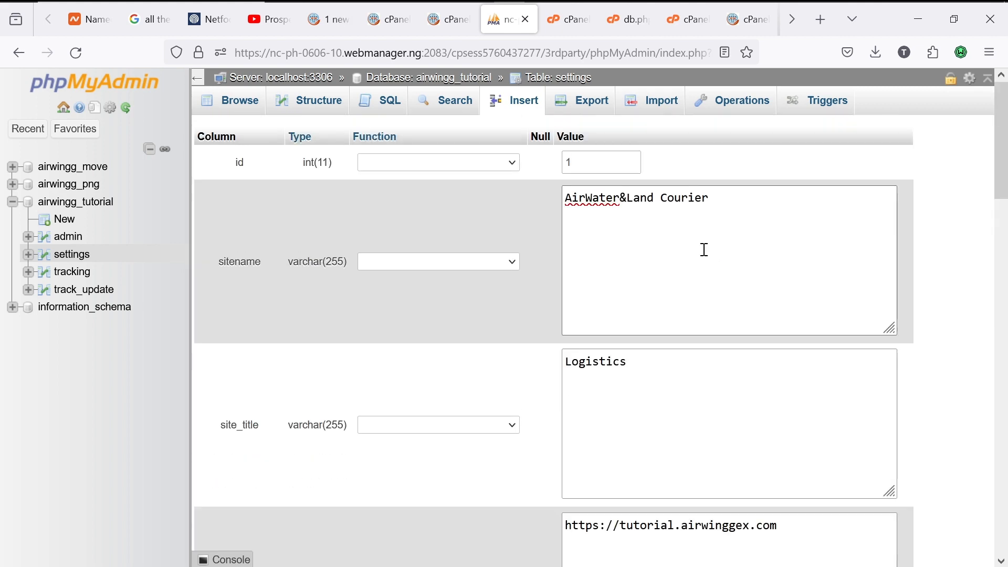
pyautogui.scroll(-5, 704, 249)
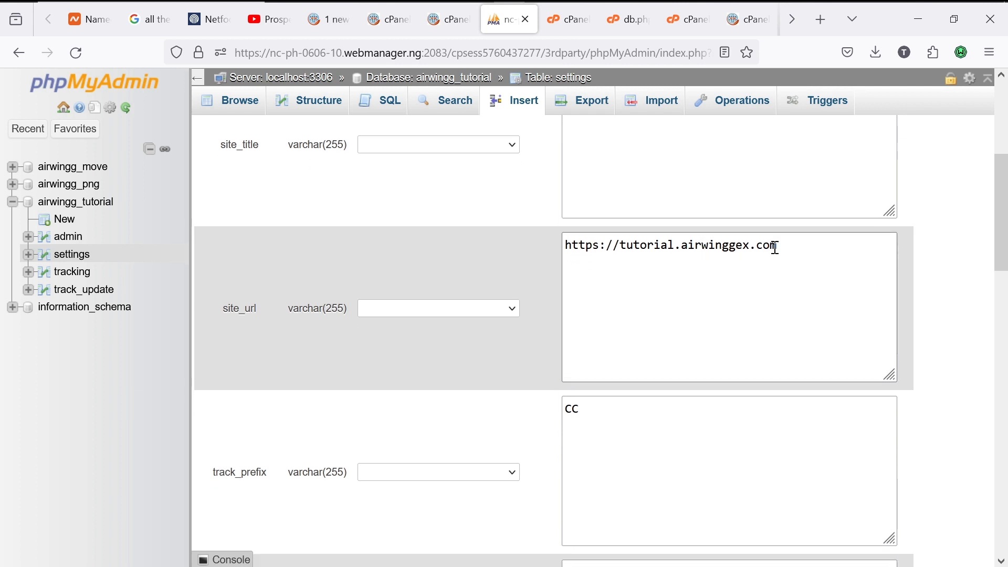
pyautogui.moveTo(782, 247); pyautogui.dragTo(629, 247)
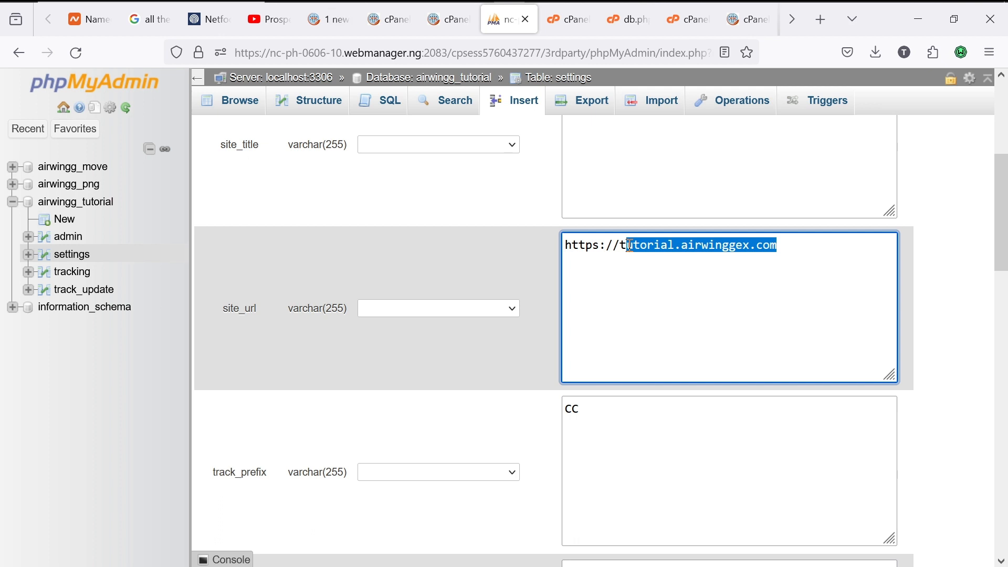
pyautogui.moveTo(629, 247); pyautogui.dragTo(683, 256)
pyautogui.hotkey('ctrl', 'c')
pyautogui.scroll(-15, 727, 331)
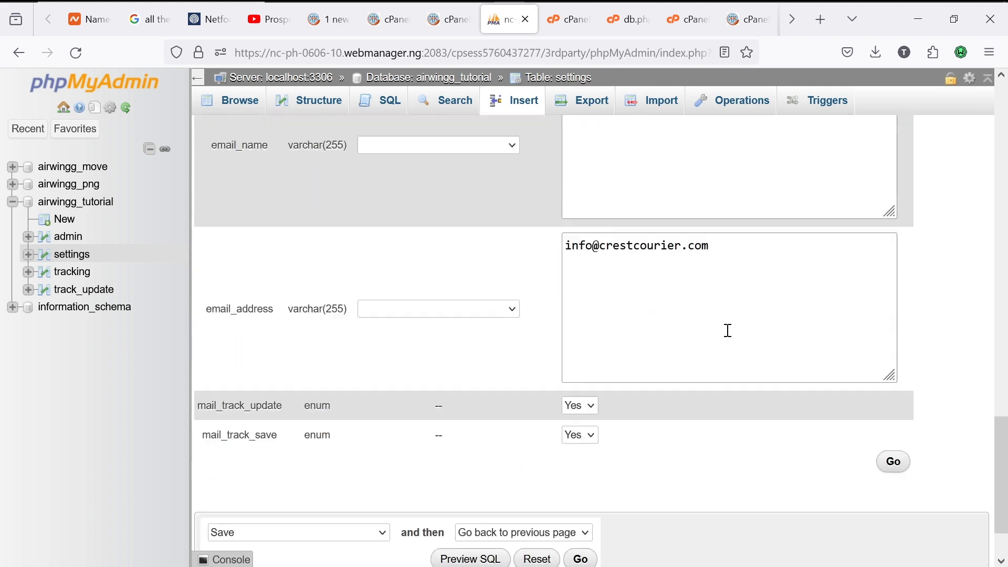
pyautogui.scroll(5, 730, 336)
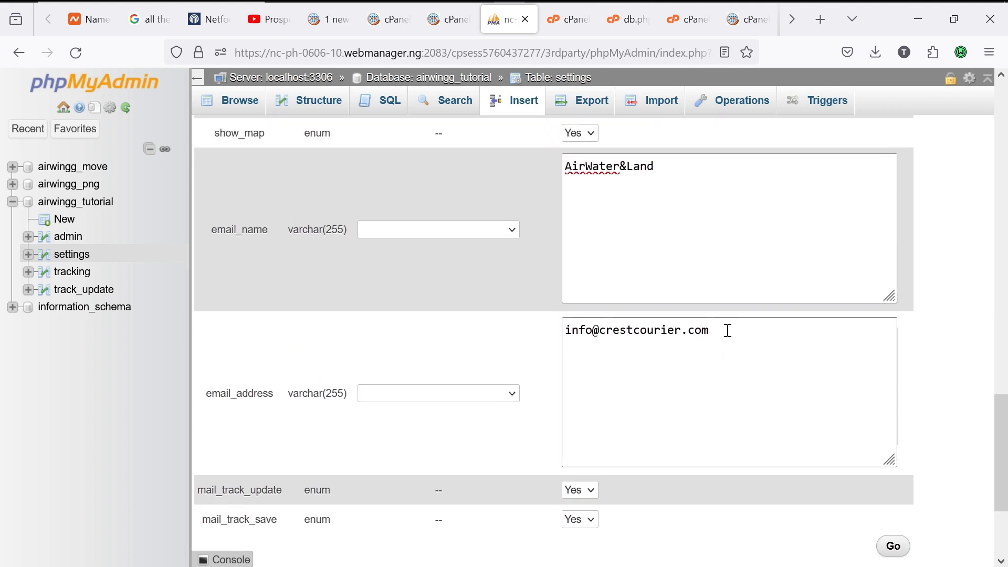
pyautogui.moveTo(726, 330); pyautogui.dragTo(603, 331)
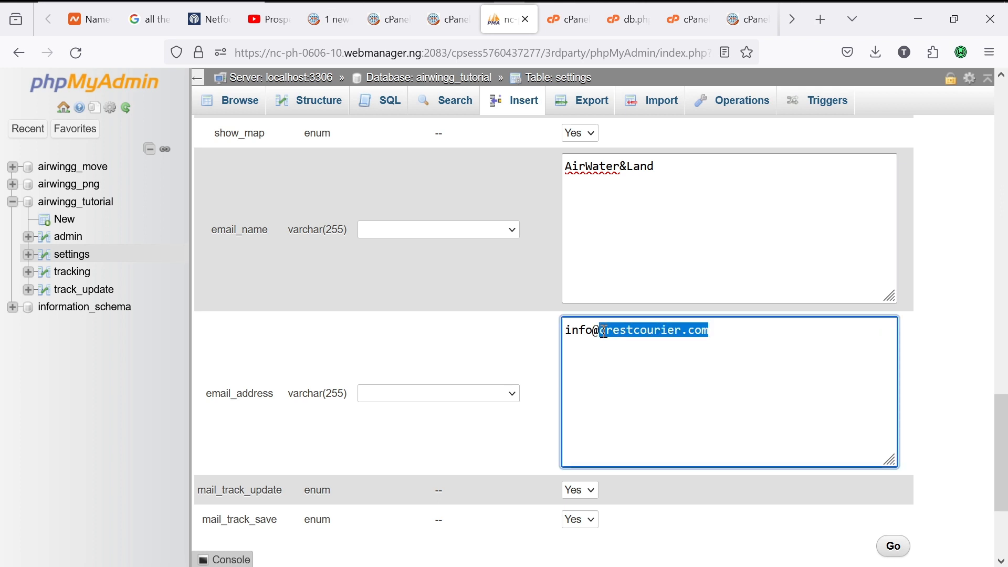
pyautogui.hotkey('ctrl', 'v')
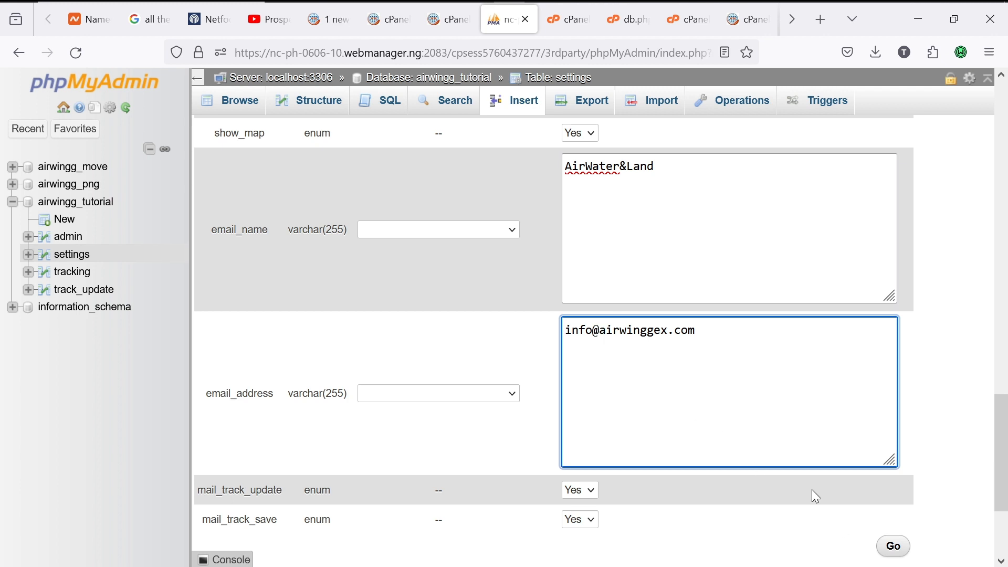
pyautogui.scroll(-3, 780, 432)
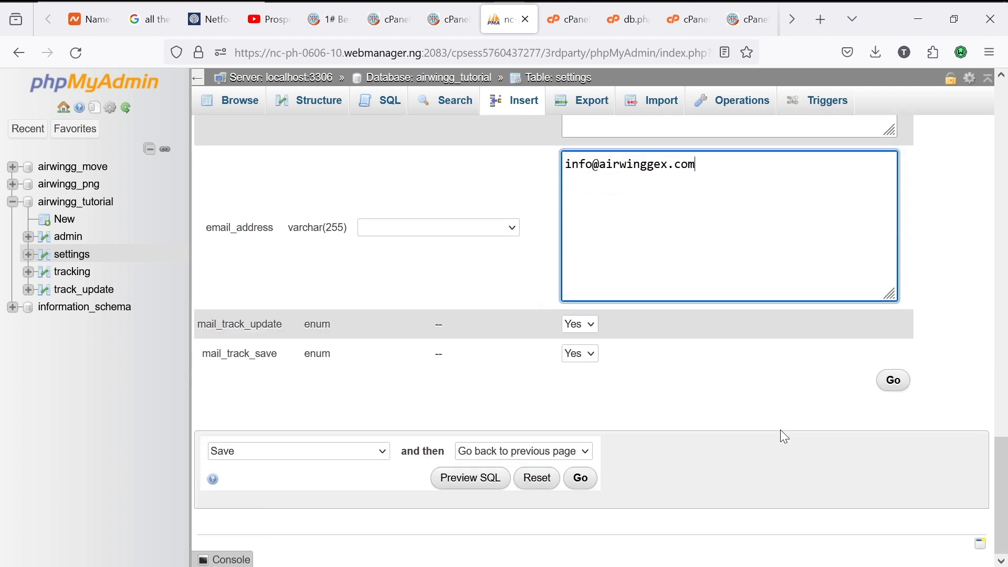
# - Save the edited settings row with Go, then show the admin table's rows
pyautogui.click(893, 383)
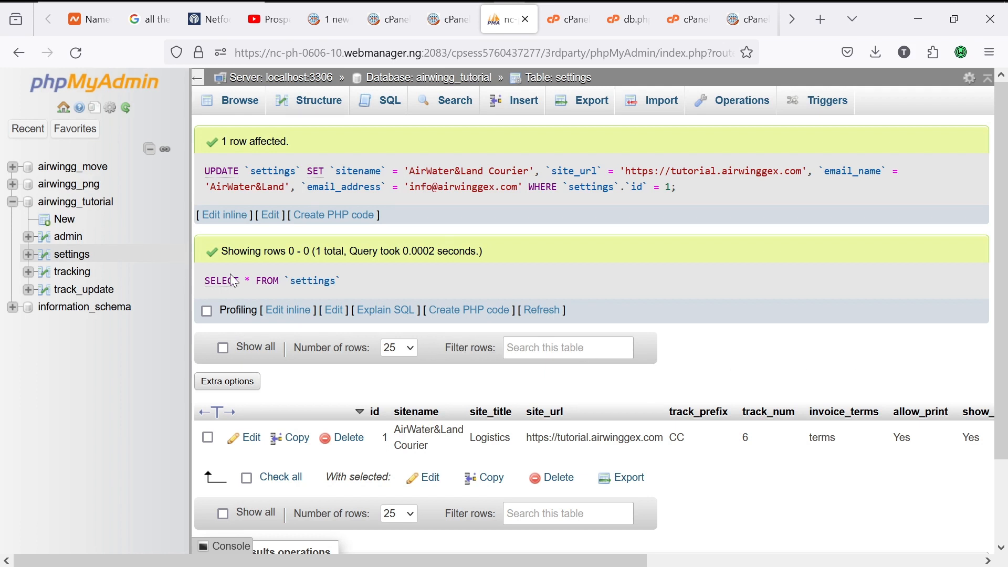
pyautogui.click(69, 238)
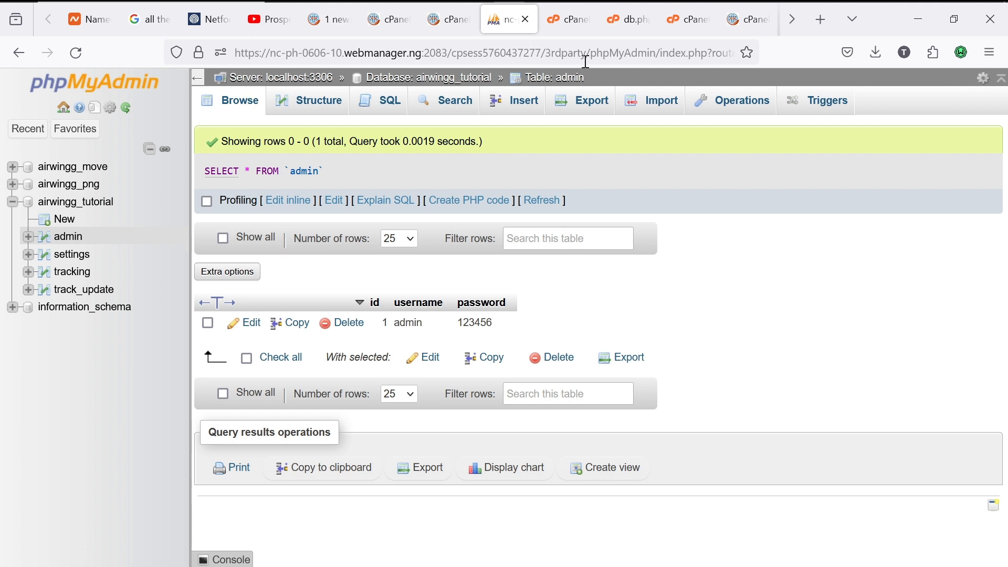
# - Copy tutorial.airwinggex.com from File Manager's path box and load it in Firefox
pyautogui.click(558, 21)
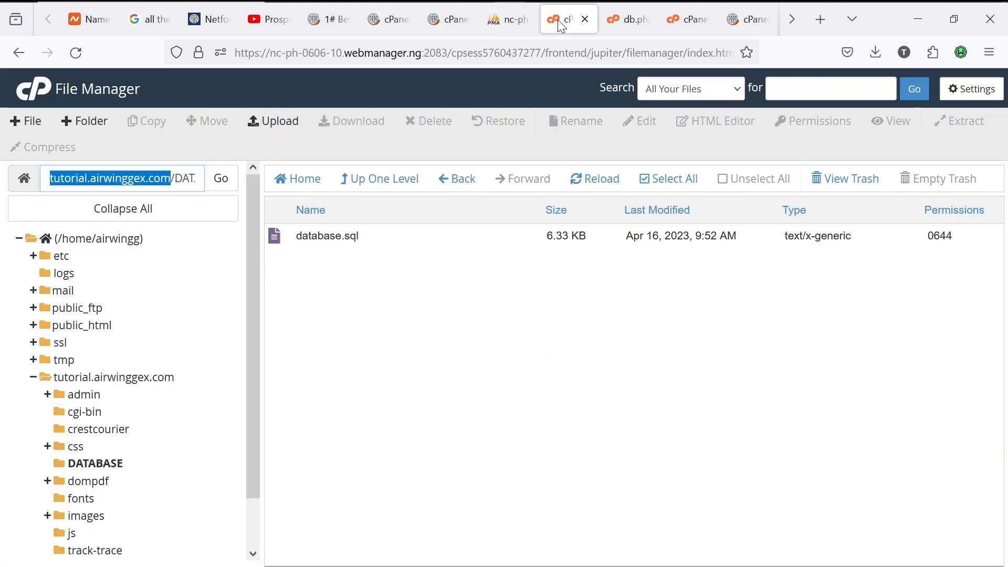
pyautogui.click(171, 178)
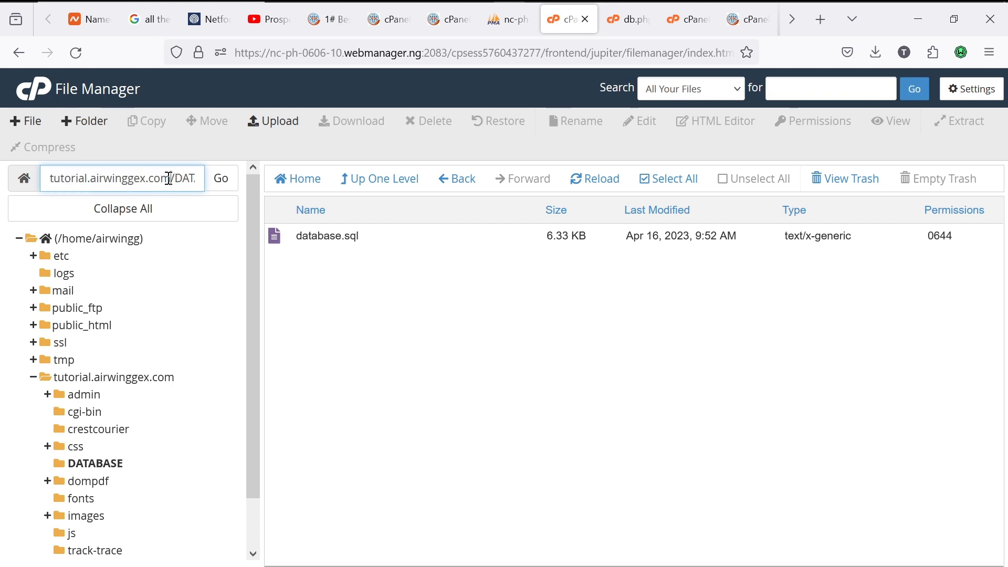
pyautogui.moveTo(172, 179); pyautogui.dragTo(47, 193)
pyautogui.hotkey('ctrl', 'c')
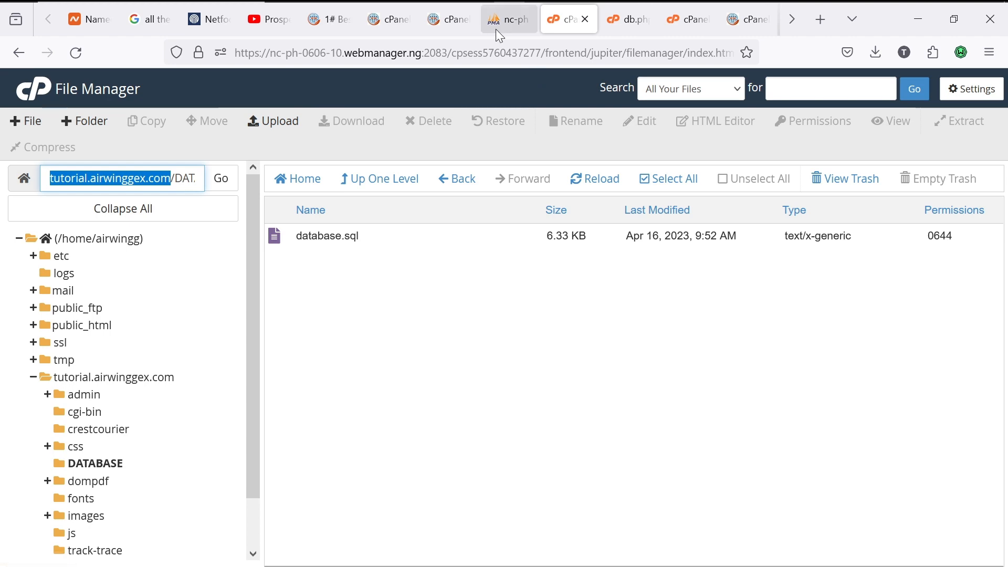
pyautogui.click(316, 26)
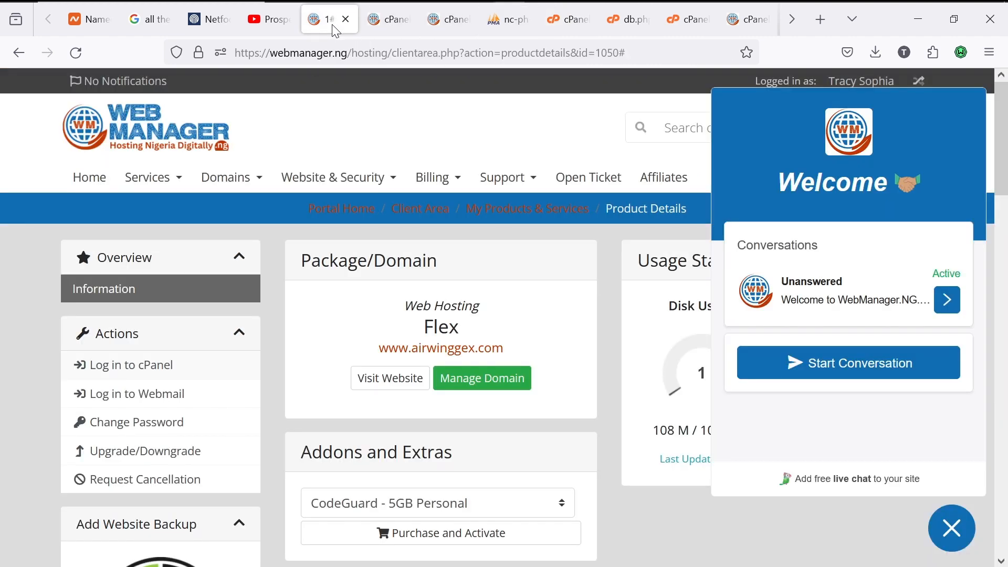
pyautogui.click(362, 52)
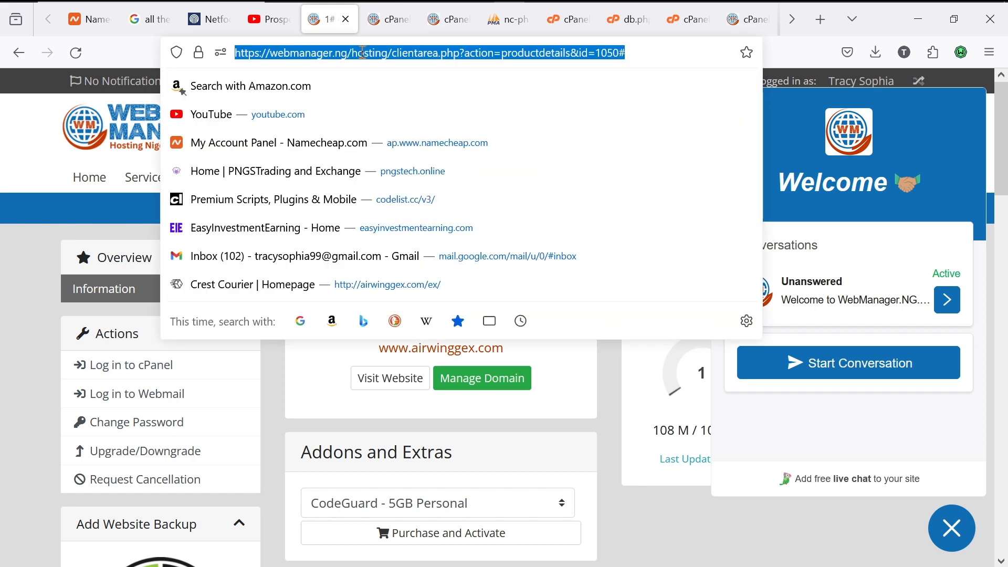
pyautogui.hotkey('ctrl', 'v')
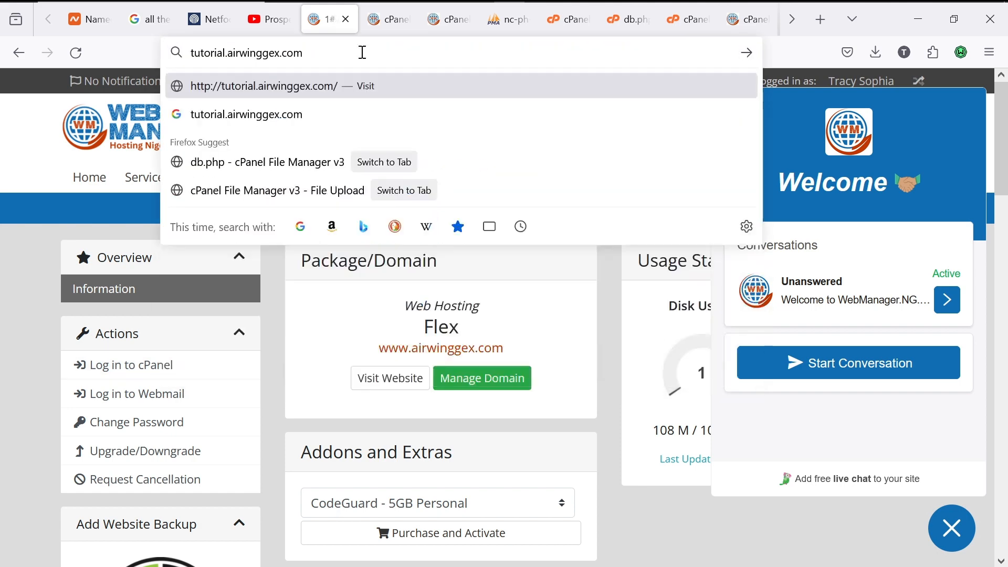
pyautogui.press('Return')
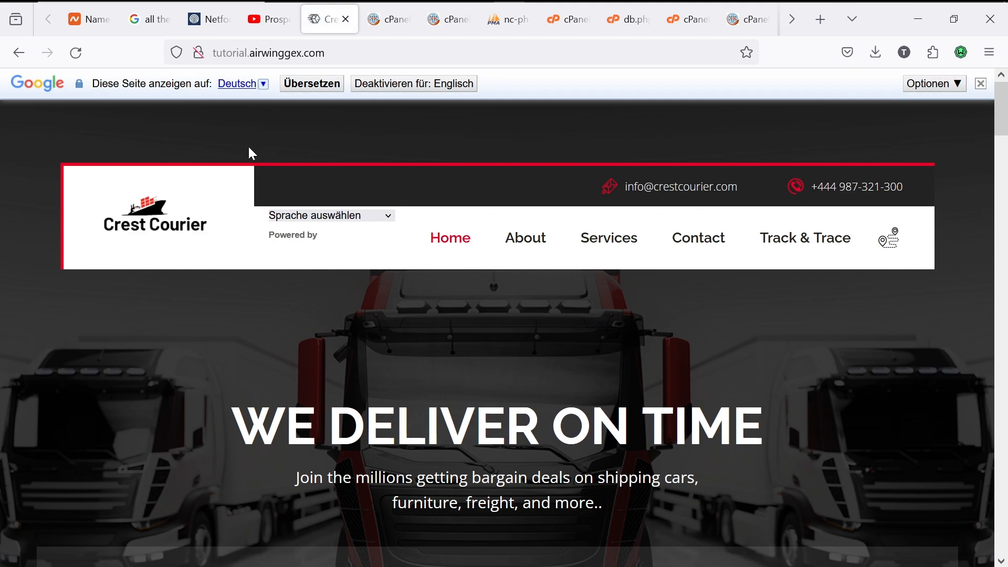
pyautogui.scroll(-10, 340, 314)
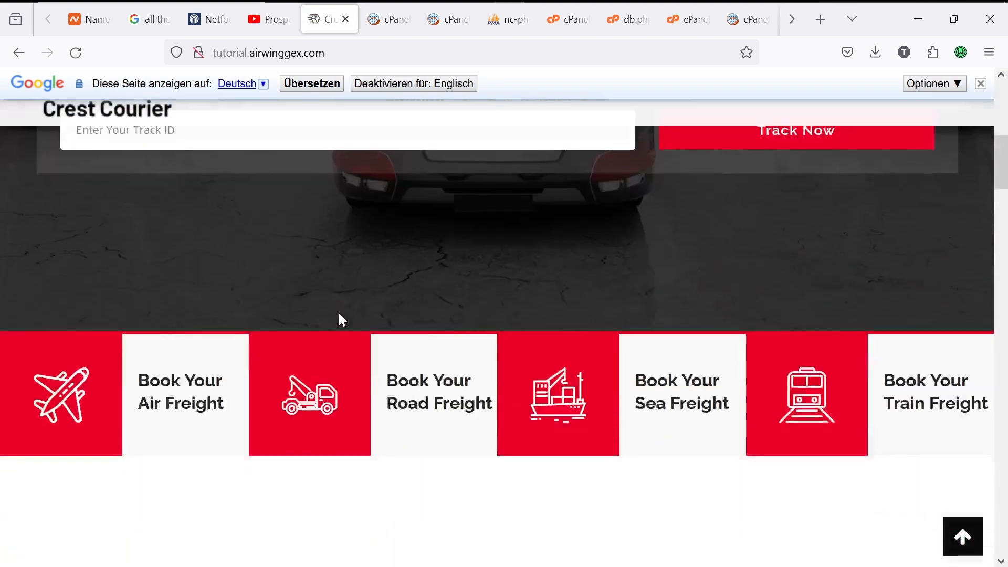
pyautogui.scroll(-7, 343, 320)
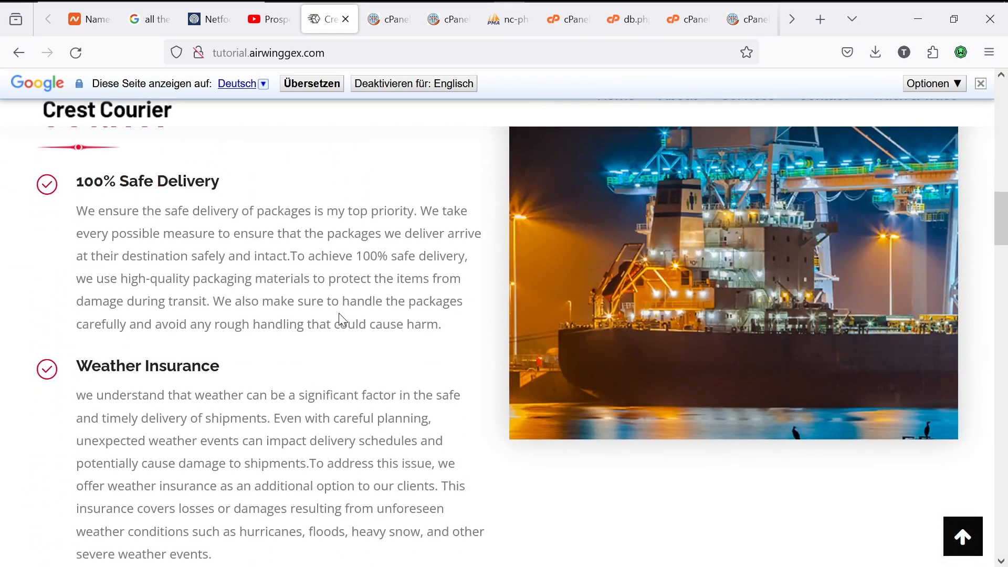
pyautogui.scroll(-11, 339, 318)
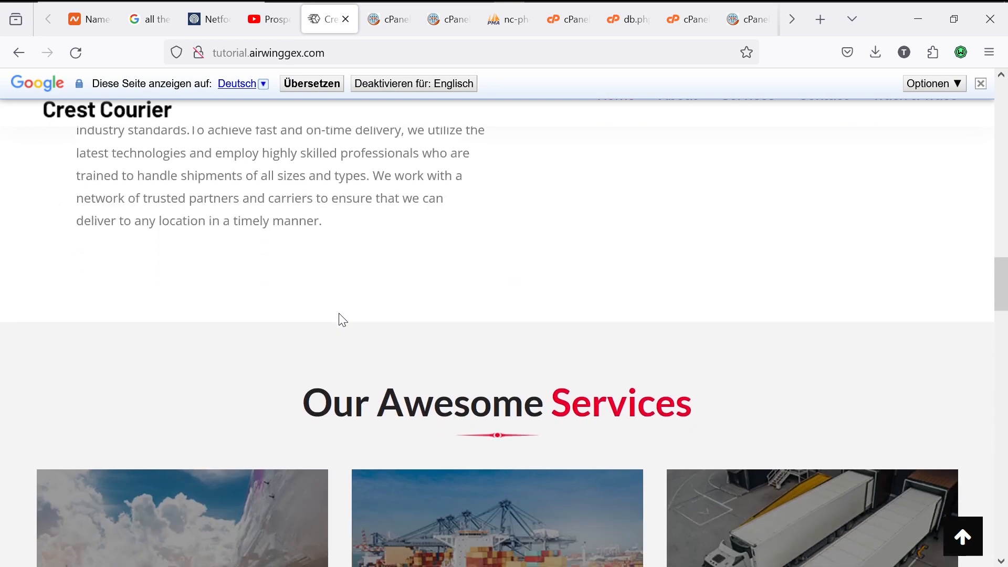
pyautogui.scroll(-11, 343, 320)
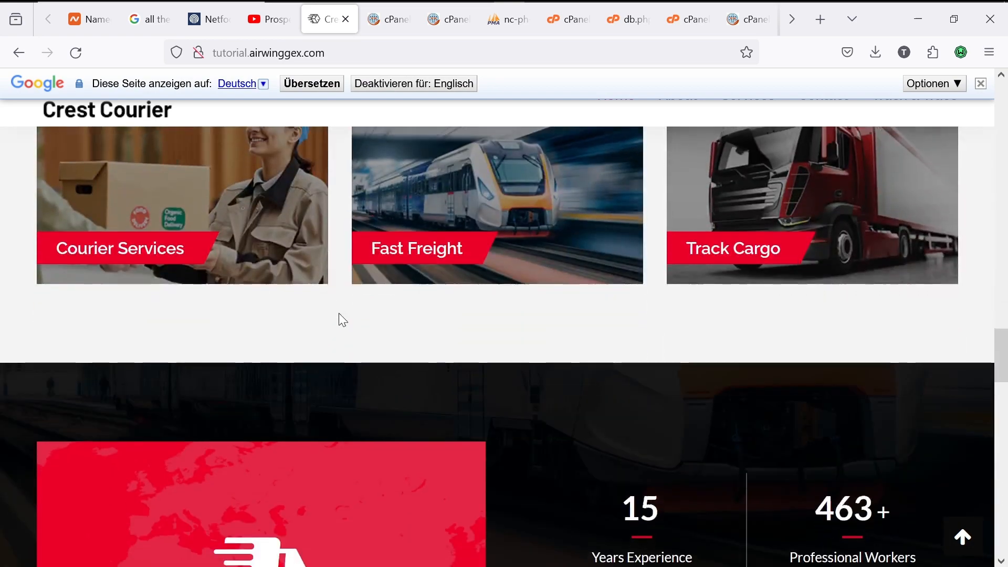
pyautogui.scroll(-14, 342, 319)
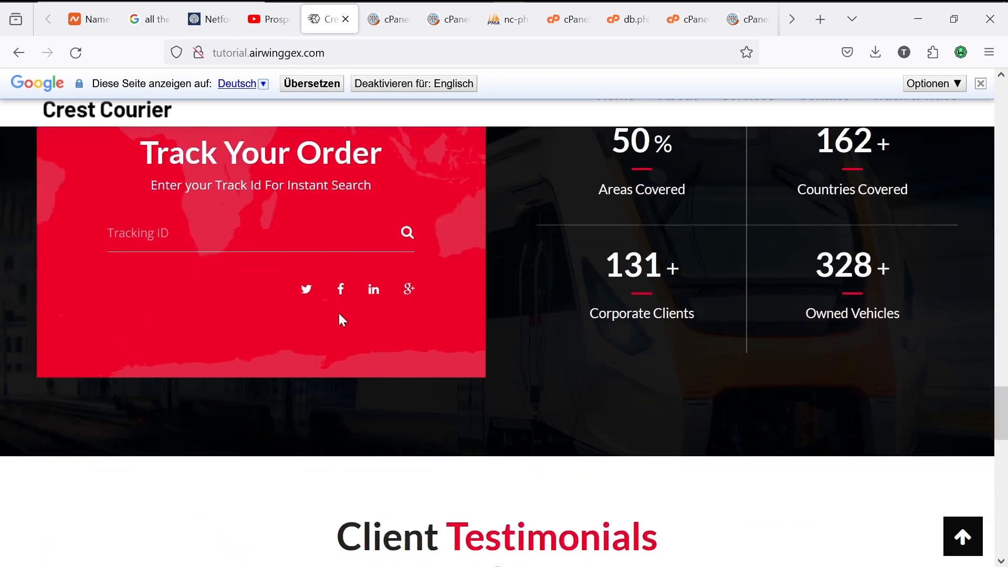
pyautogui.scroll(-8, 342, 320)
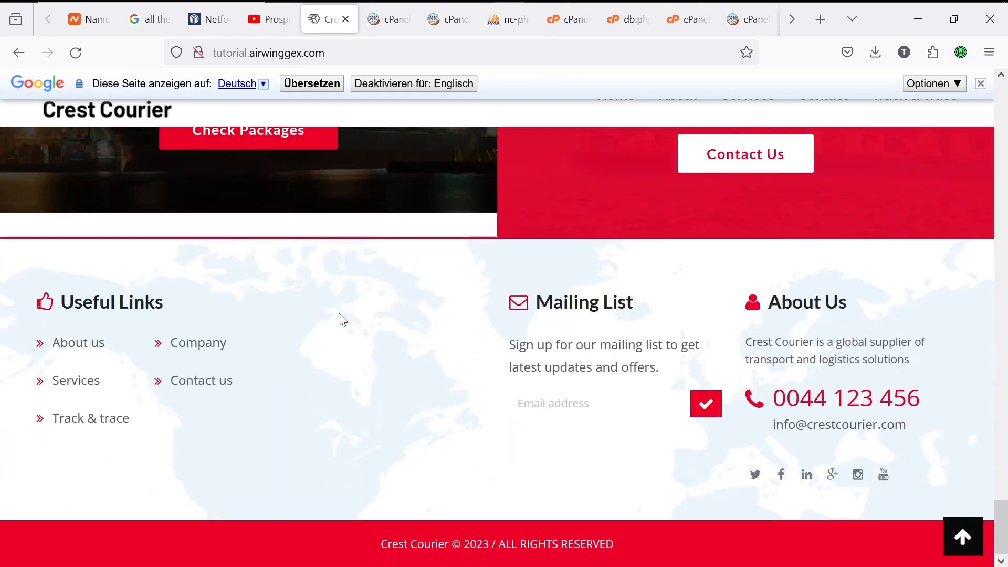
pyautogui.scroll(8, 342, 320)
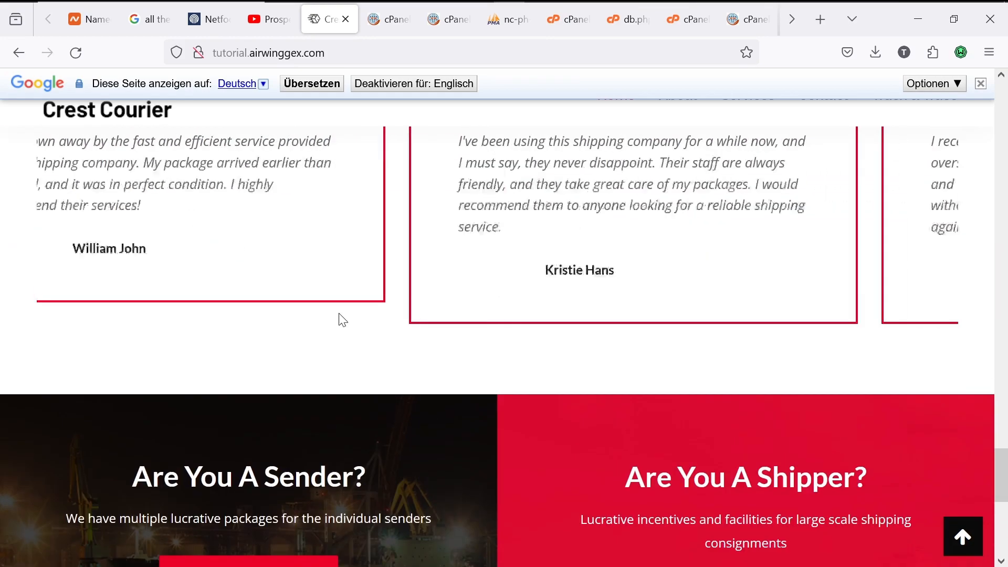
pyautogui.scroll(9, 342, 320)
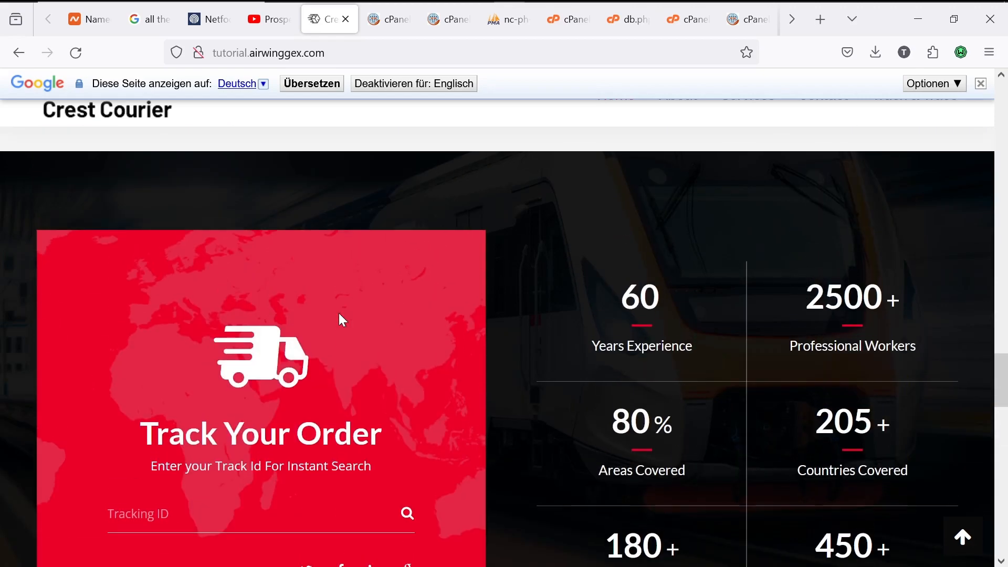
pyautogui.scroll(10, 342, 319)
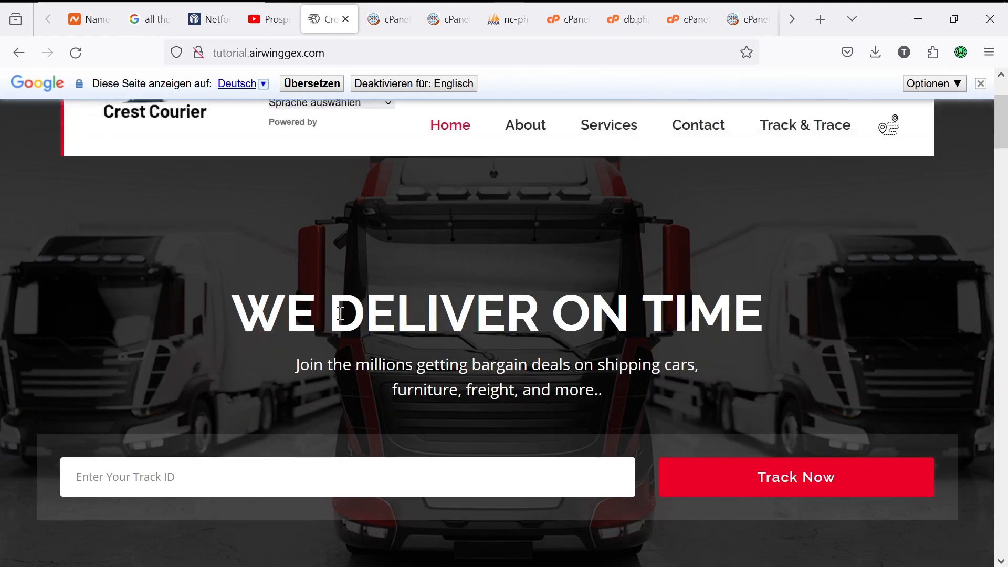
pyautogui.scroll(2, 340, 314)
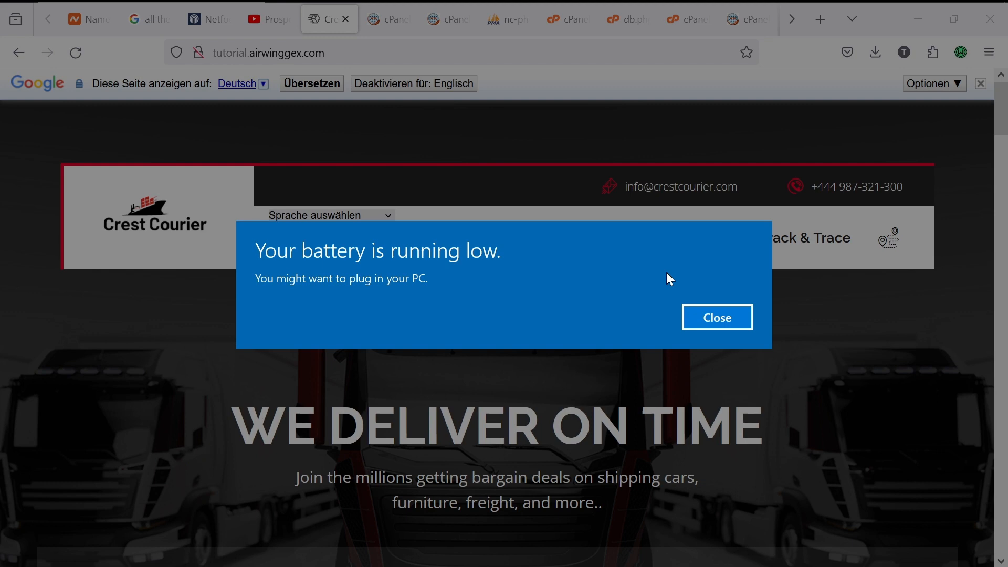
pyautogui.press('Return')
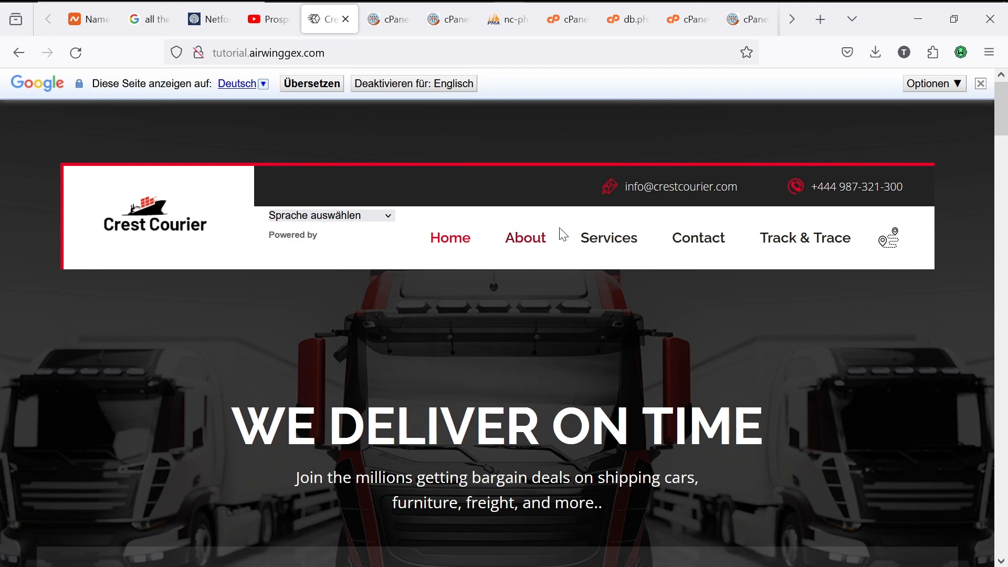
# - Go to the admin sign-in page at tutorial.airwinggex.com/admin
pyautogui.click(350, 51)
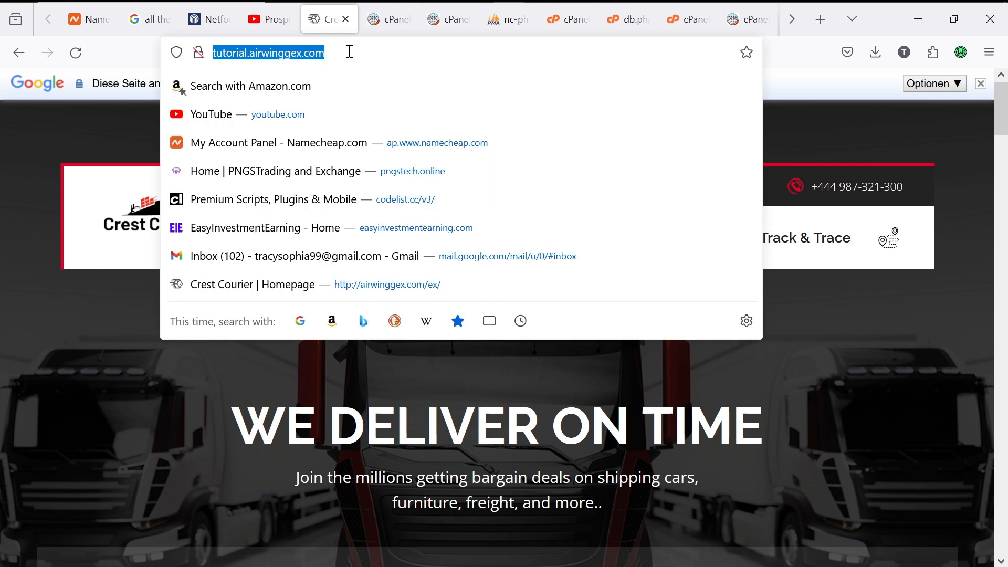
pyautogui.click(349, 52)
pyautogui.write('/admin')
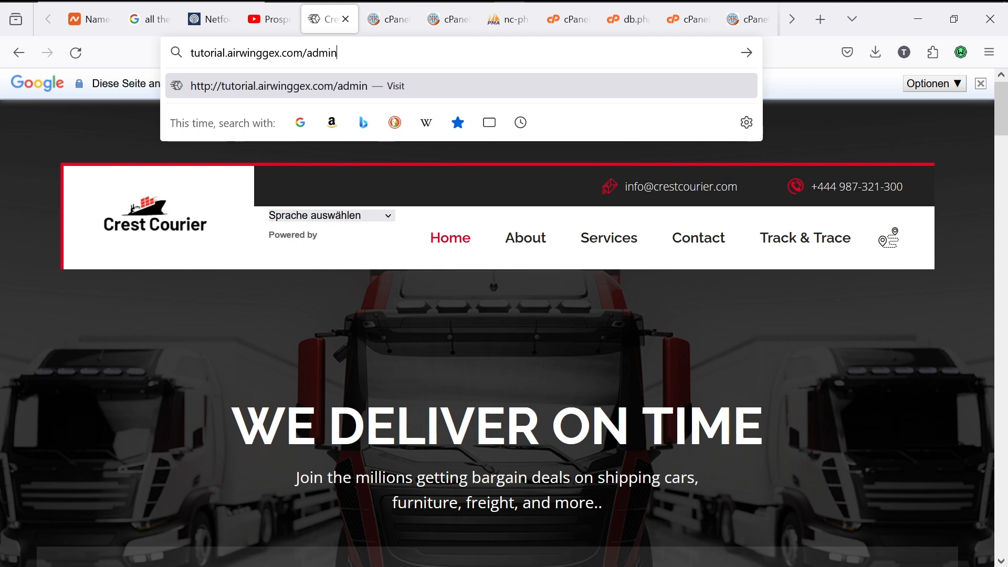
pyautogui.press('Return')
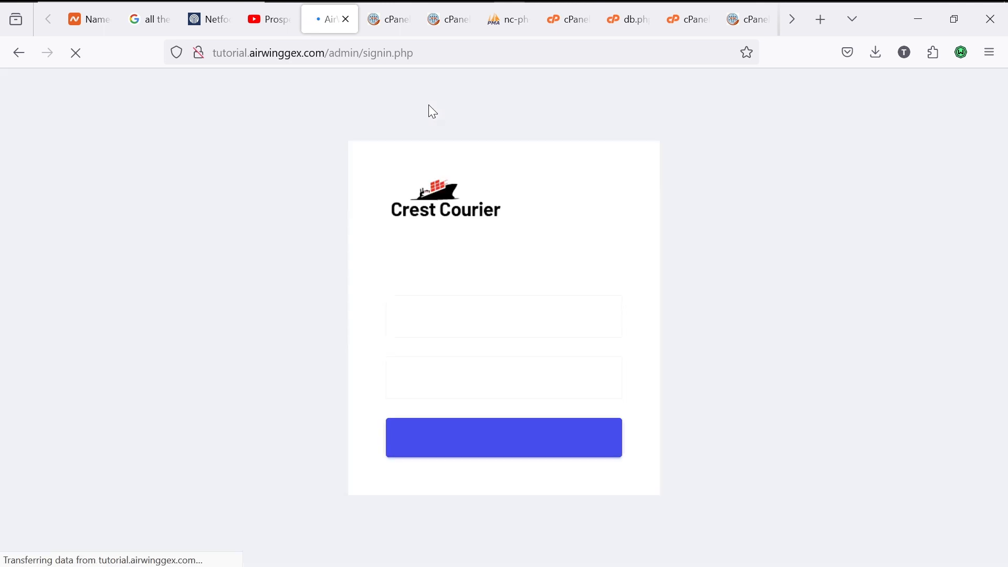
# - Sign in with the admin username and password
pyautogui.click(471, 322)
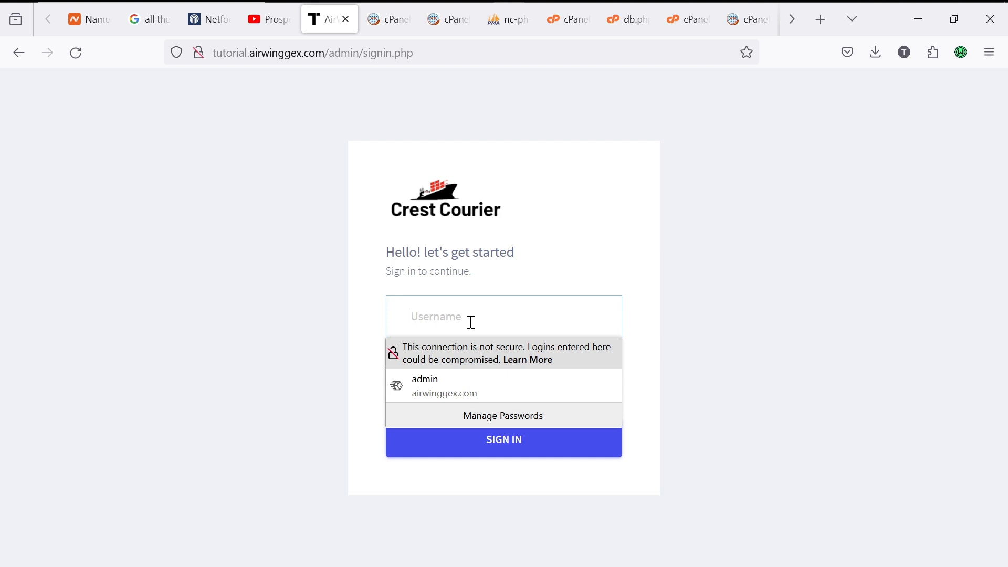
pyautogui.write('admin')
pyautogui.click(634, 388)
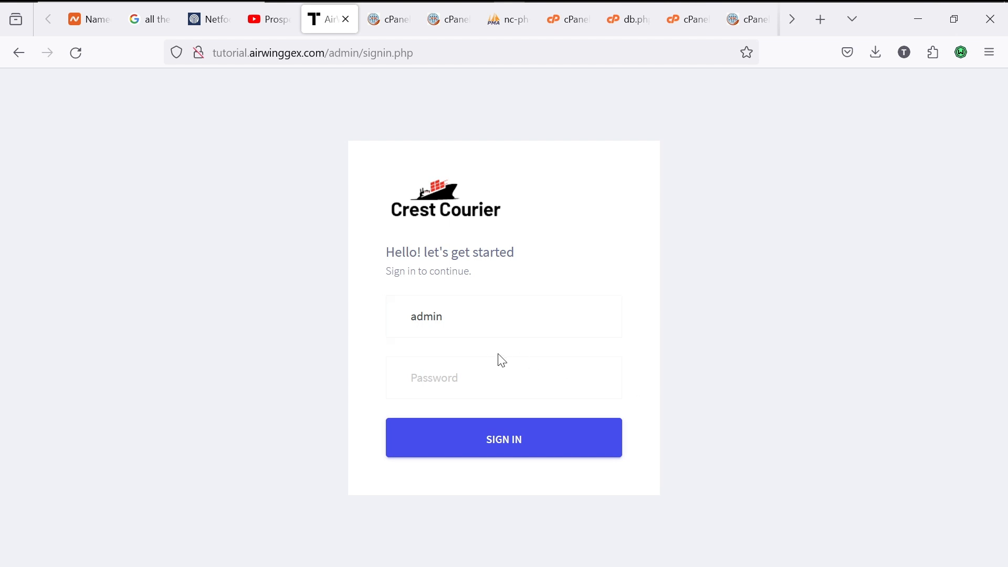
pyautogui.click(483, 385)
pyautogui.write('●●')
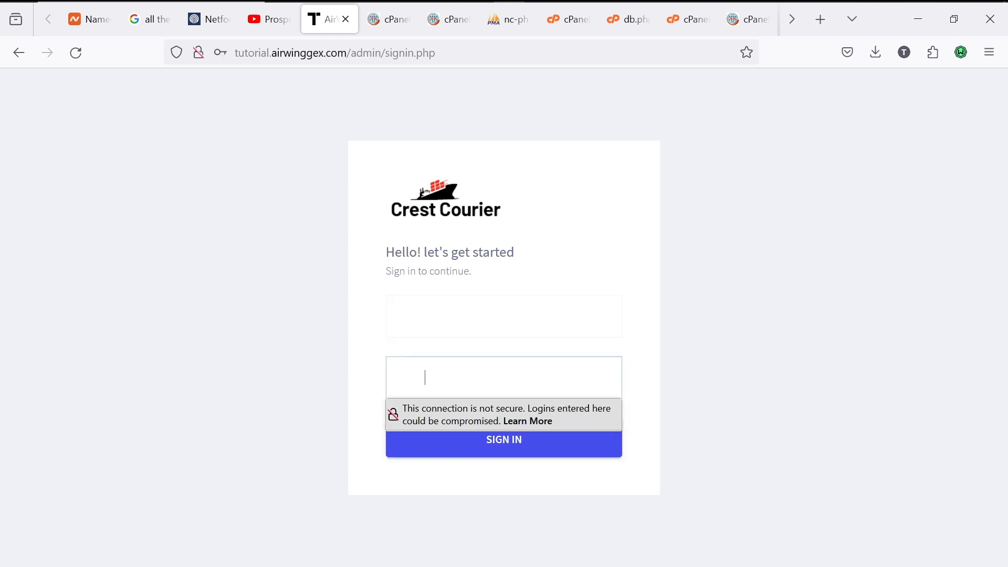
pyautogui.write('●●')
pyautogui.click(520, 455)
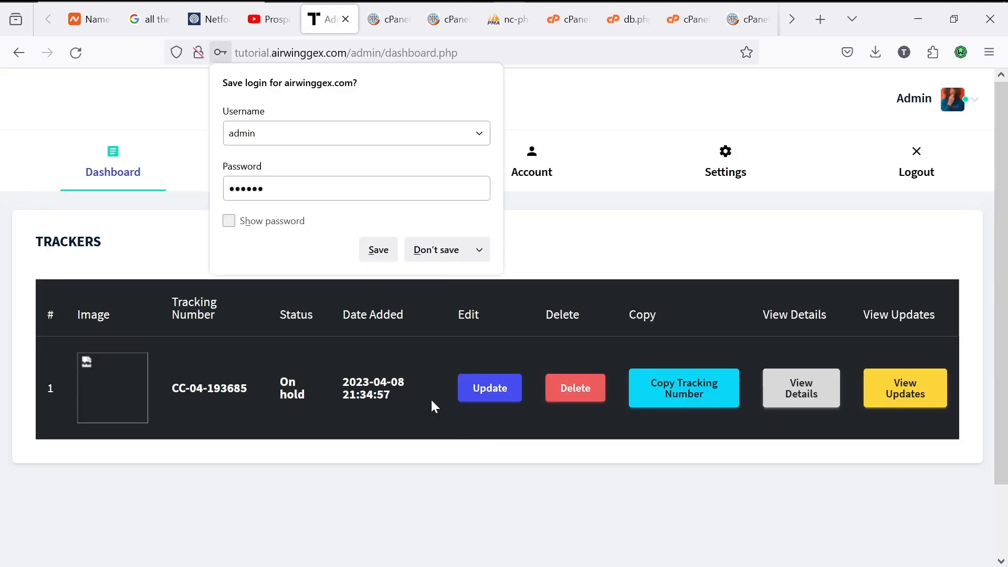
# - Save the login in Firefox and open Settings with Shipping Settings expanded (prefix CC, 6 digits)
pyautogui.click(370, 254)
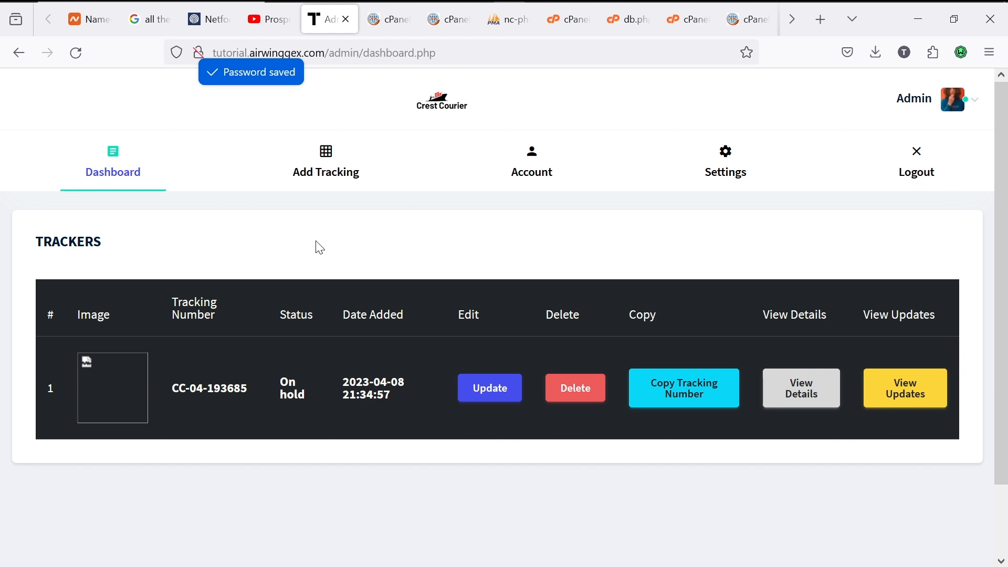
pyautogui.click(333, 165)
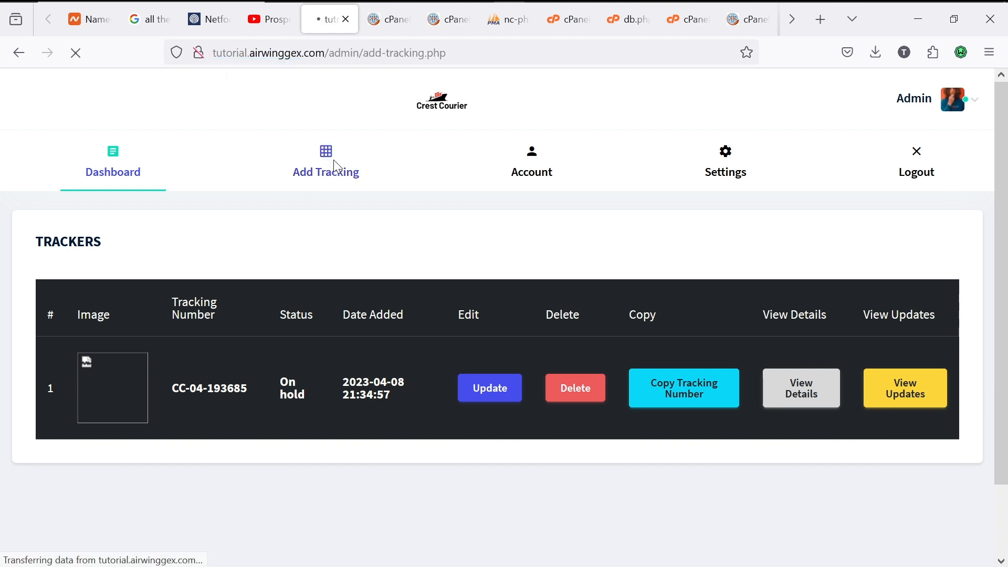
pyautogui.click(546, 168)
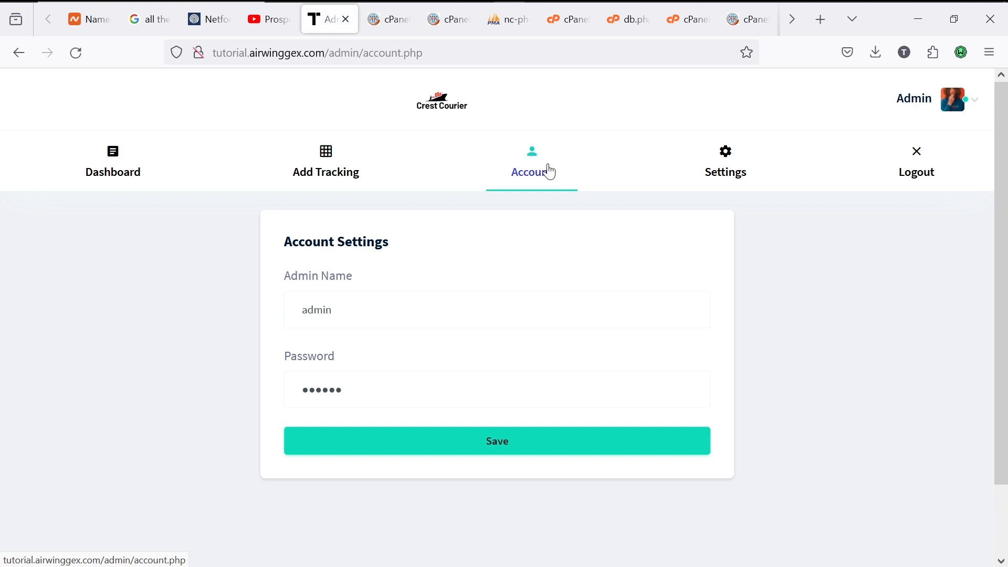
pyautogui.click(729, 175)
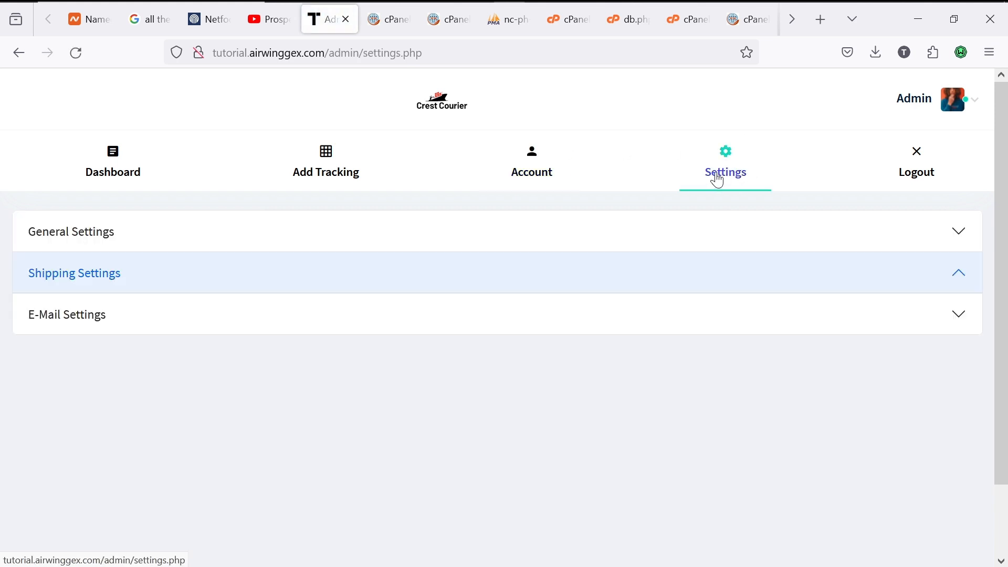
pyautogui.click(671, 278)
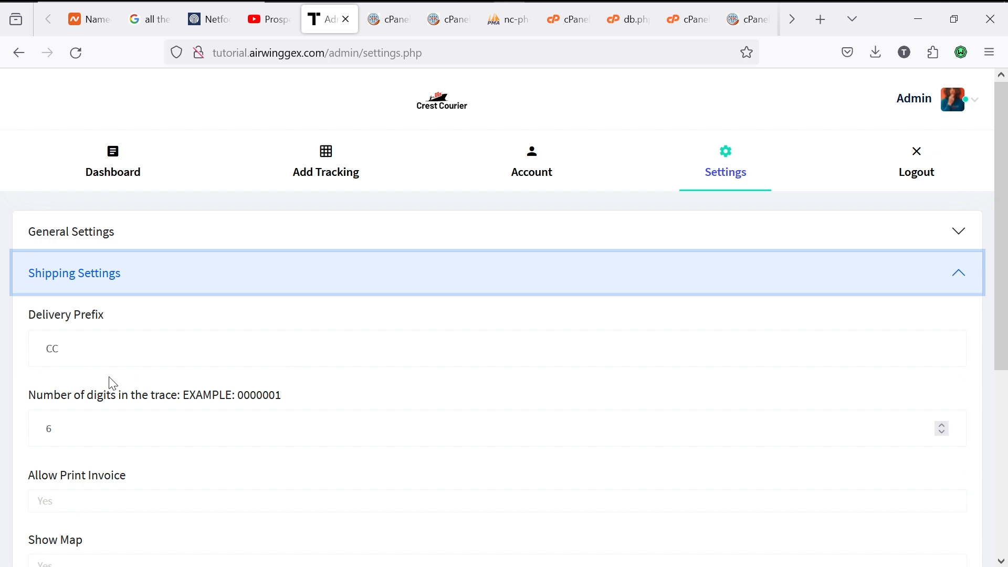
pyautogui.scroll(-3, 112, 383)
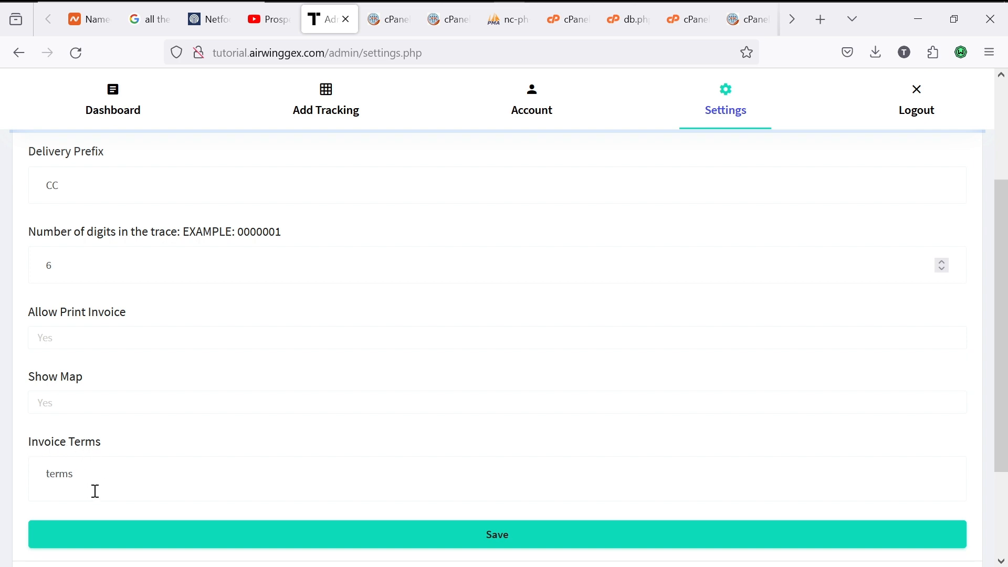
# - Expand E-Mail Settings, select the Email Address field, then go to the cPanel File Manager
pyautogui.scroll(3, 113, 501)
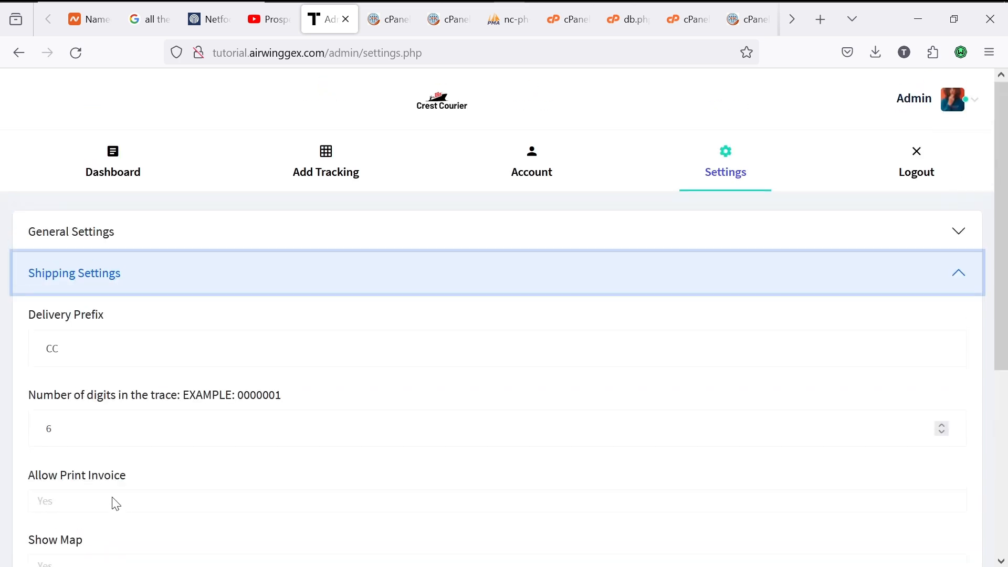
pyautogui.scroll(-5, 116, 504)
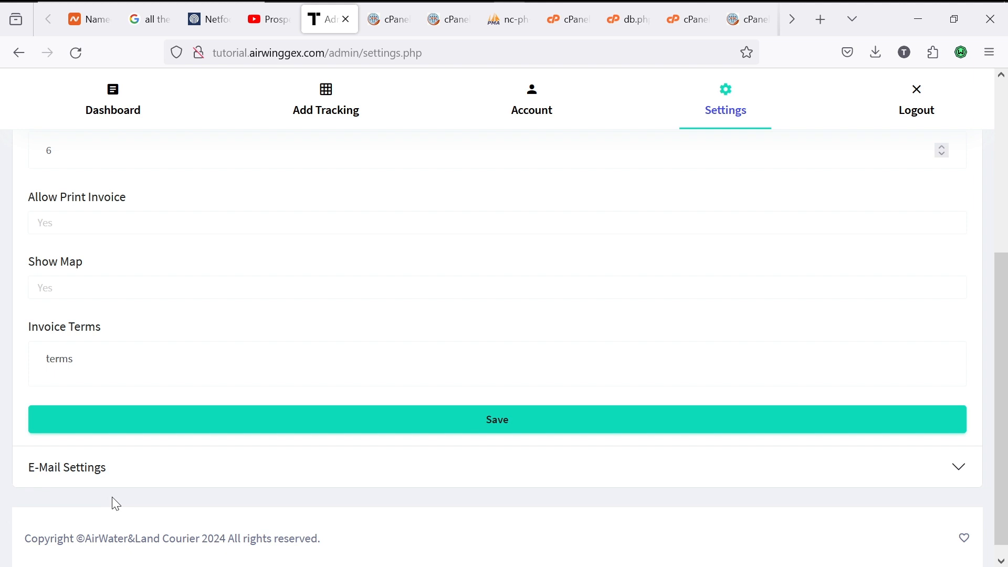
pyautogui.scroll(2, 112, 499)
pyautogui.scroll(-2, 112, 496)
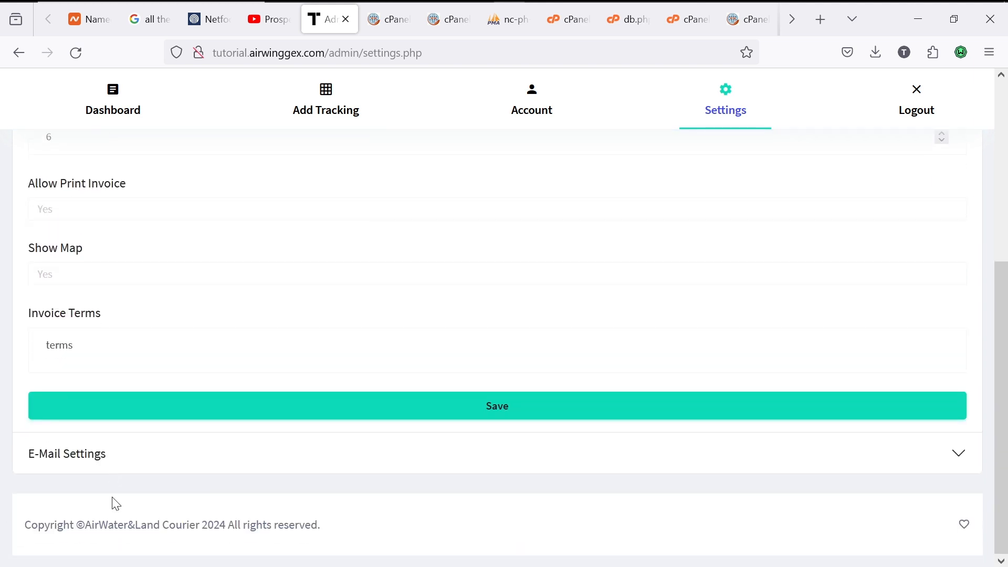
pyautogui.click(74, 458)
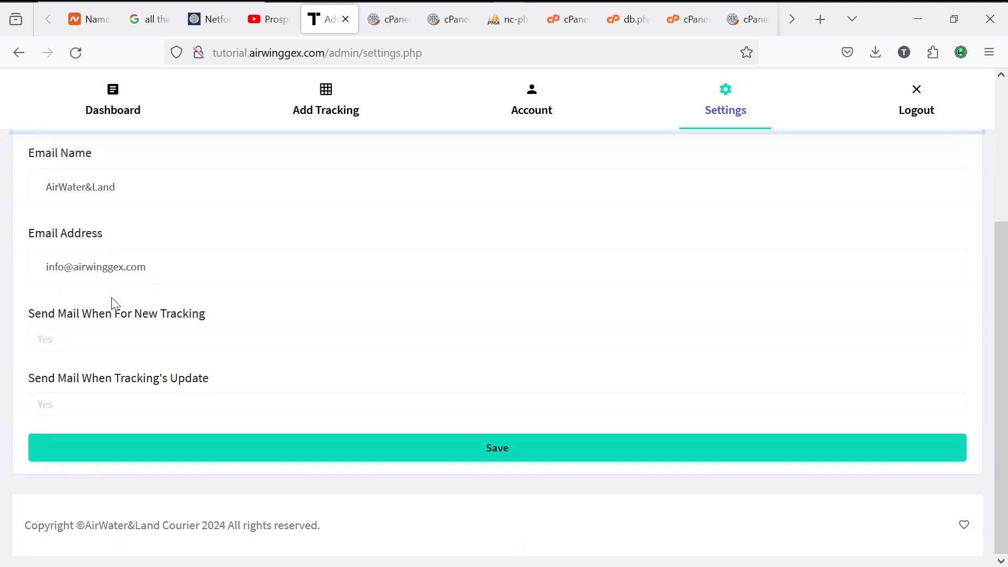
pyautogui.scroll(4, 113, 304)
pyautogui.scroll(-4, 114, 305)
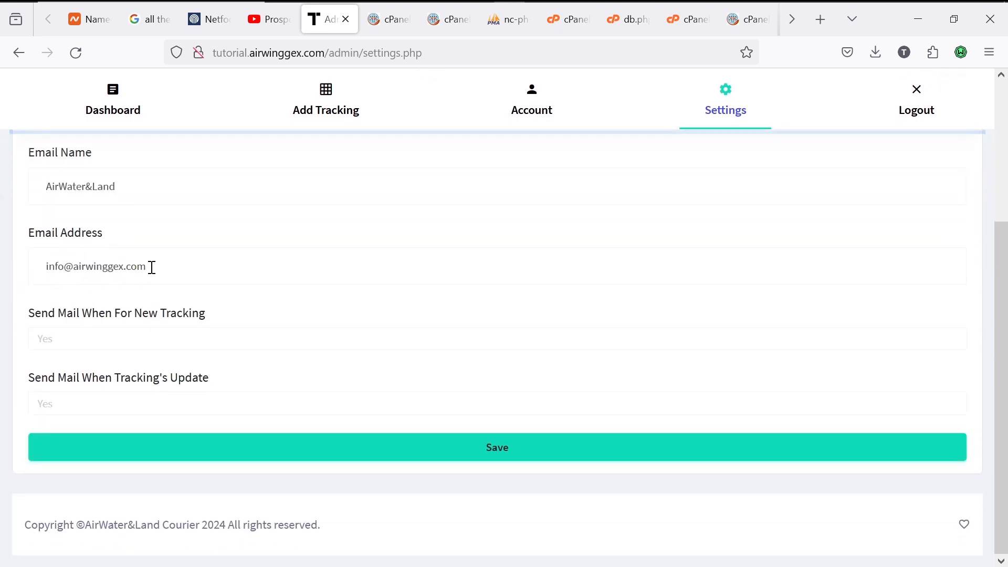
pyautogui.click(65, 267)
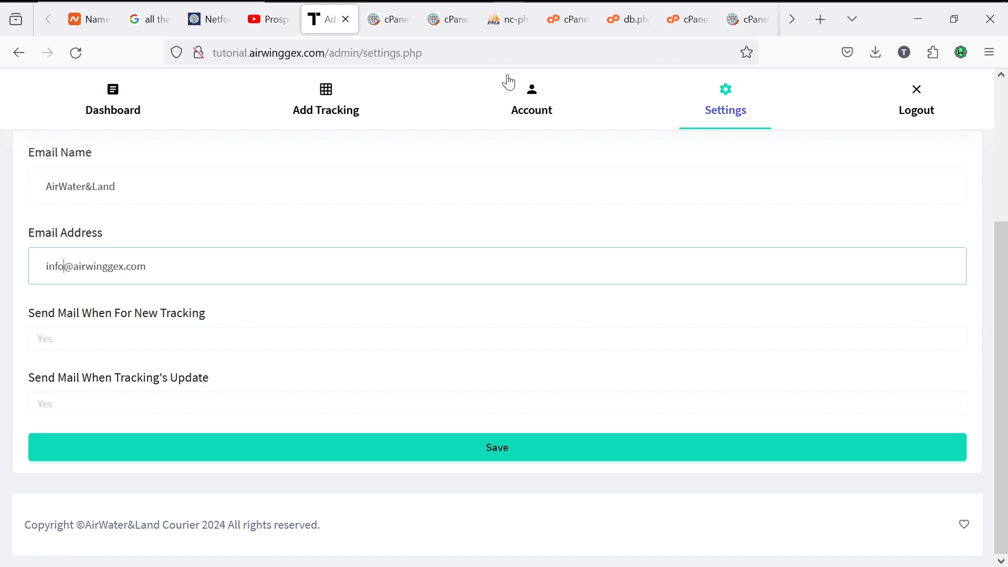
pyautogui.click(566, 29)
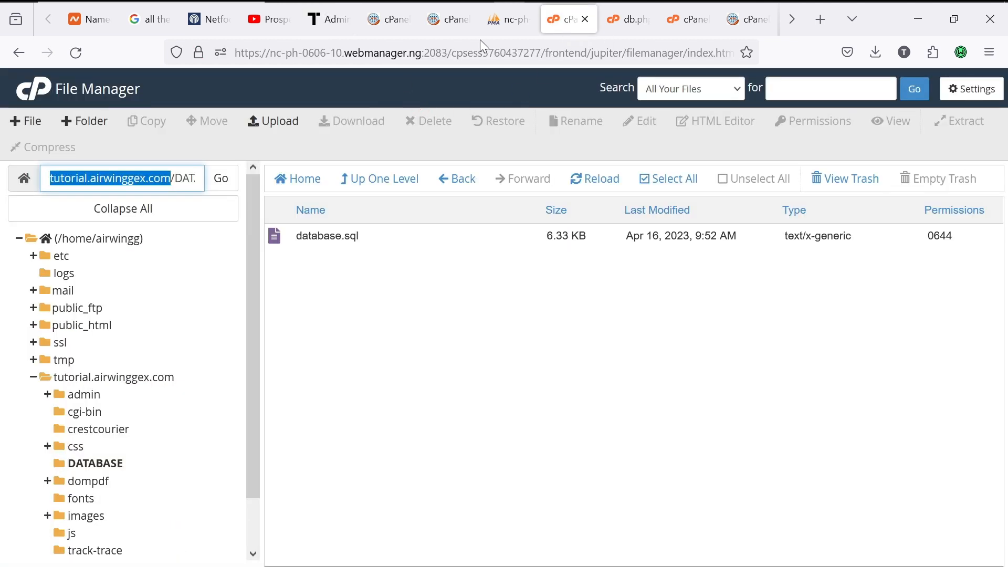
# - Search cPanel Tools for 'email' and open Email Accounts
pyautogui.click(506, 21)
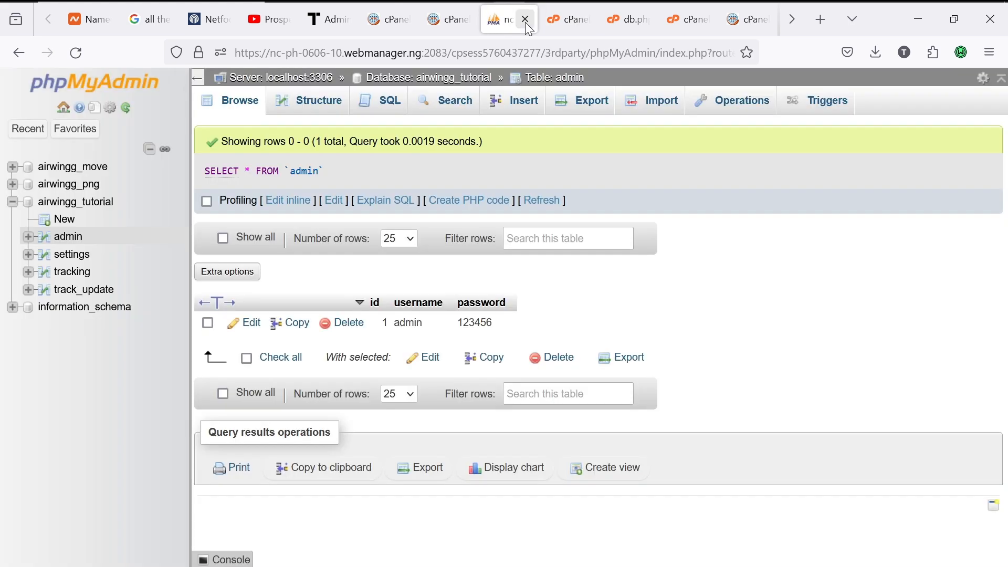
pyautogui.click(457, 30)
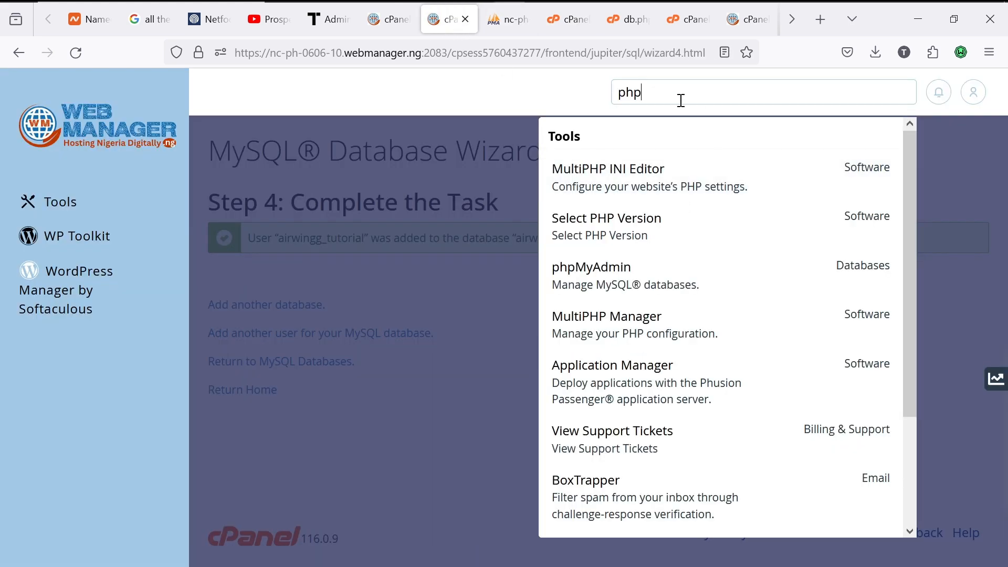
pyautogui.press('BackSpace')
pyautogui.press('BackSpace')
pyautogui.press('BackSpace')
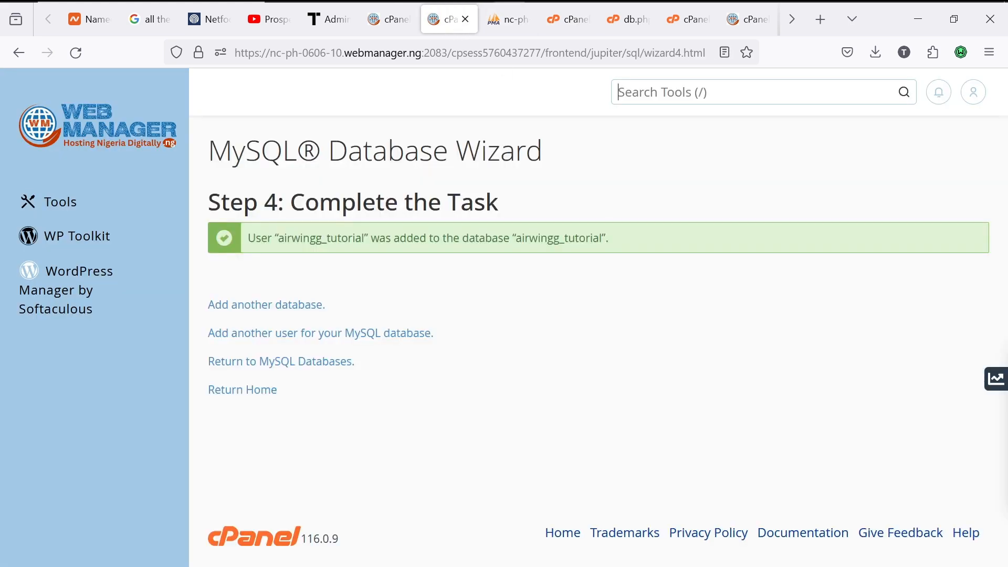
pyautogui.write('email')
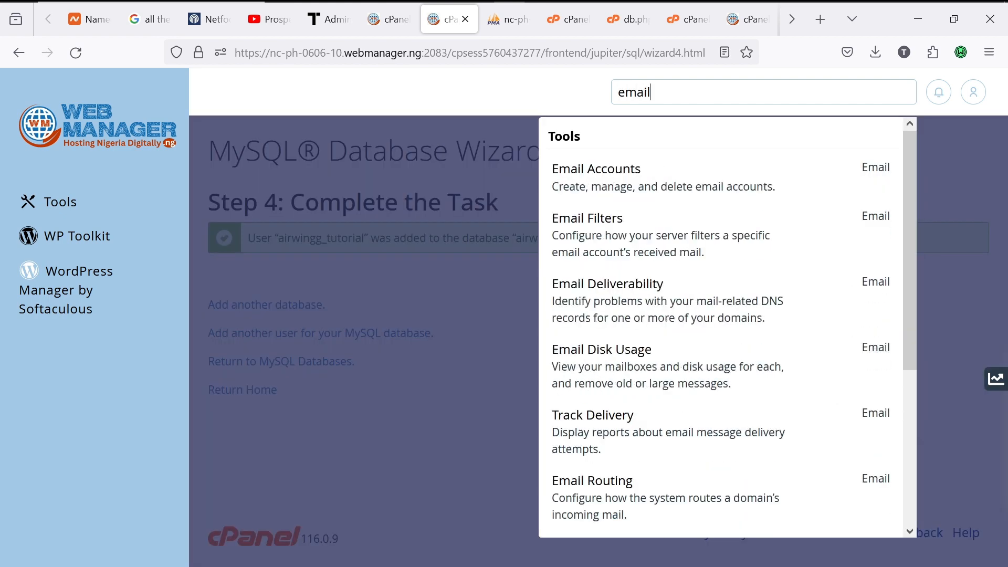
pyautogui.click(676, 176)
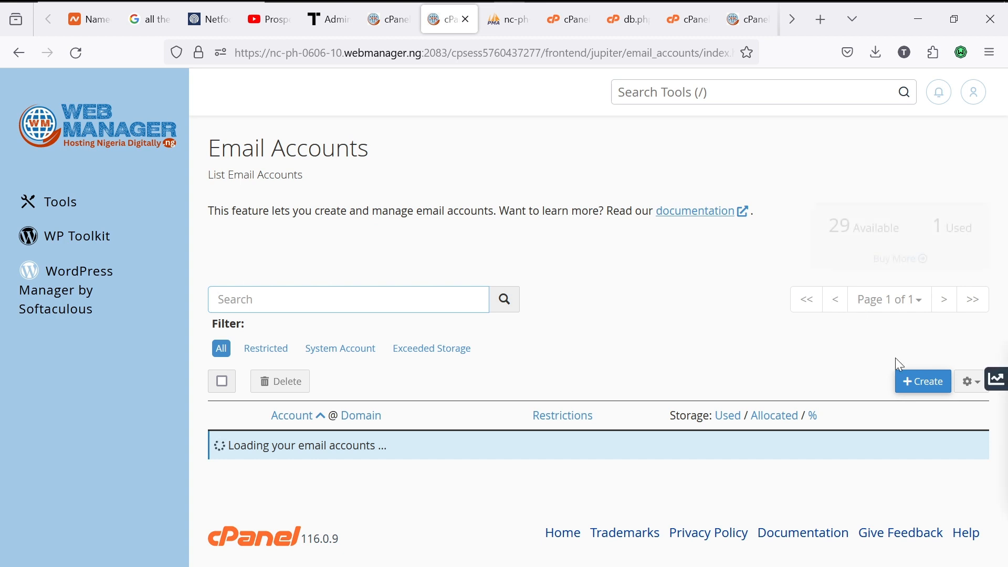
# - Create the email account with username 'support' and a password
pyautogui.click(924, 383)
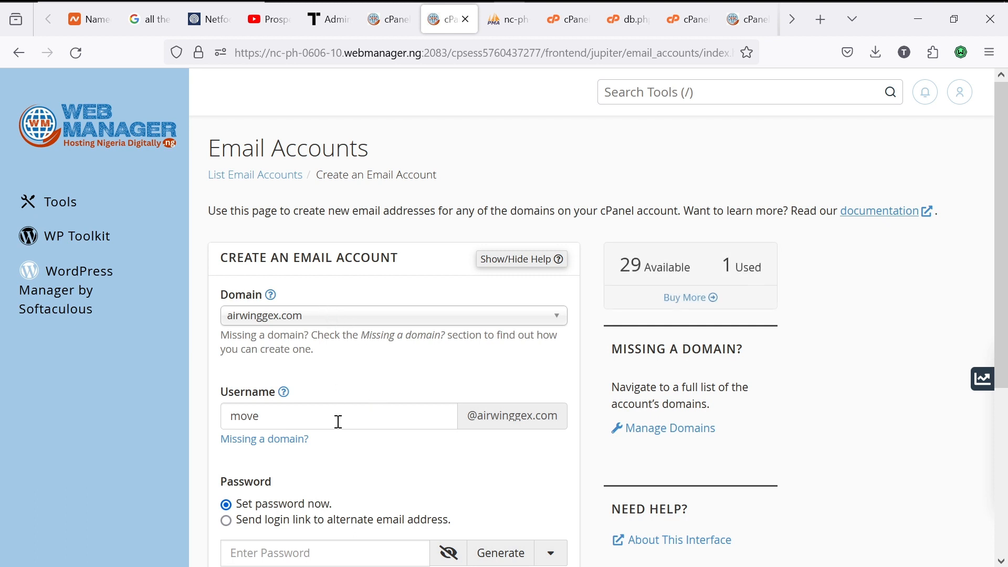
pyautogui.press('BackSpace')
pyautogui.press('BackSpace')
pyautogui.press('BackSpace')
pyautogui.press('BackSpace')
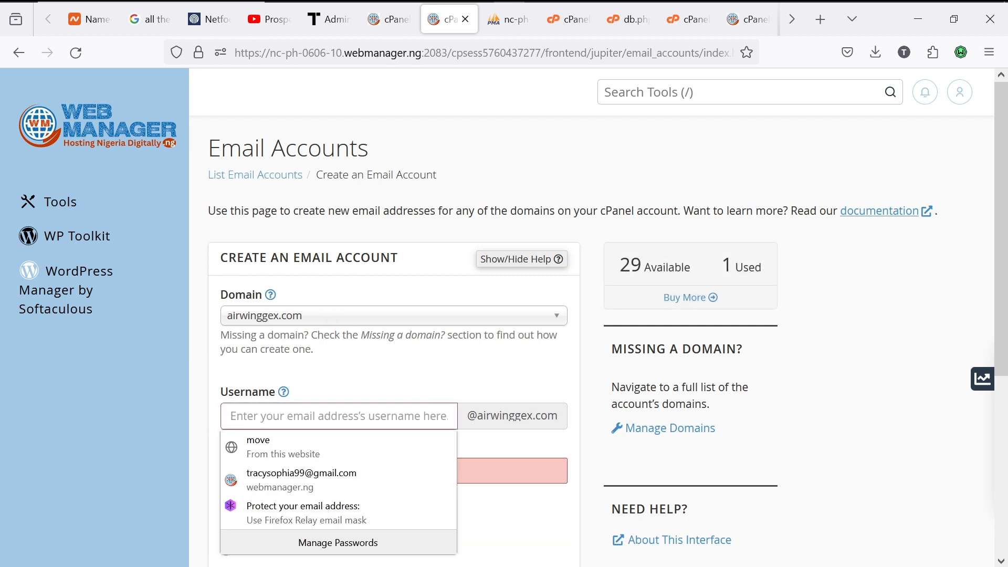
pyautogui.write('support')
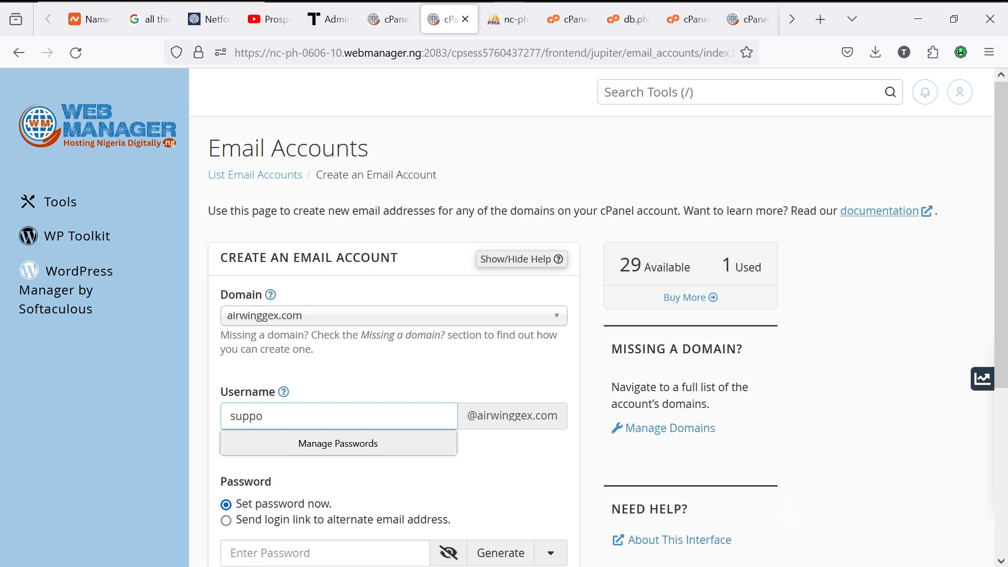
pyautogui.click(333, 561)
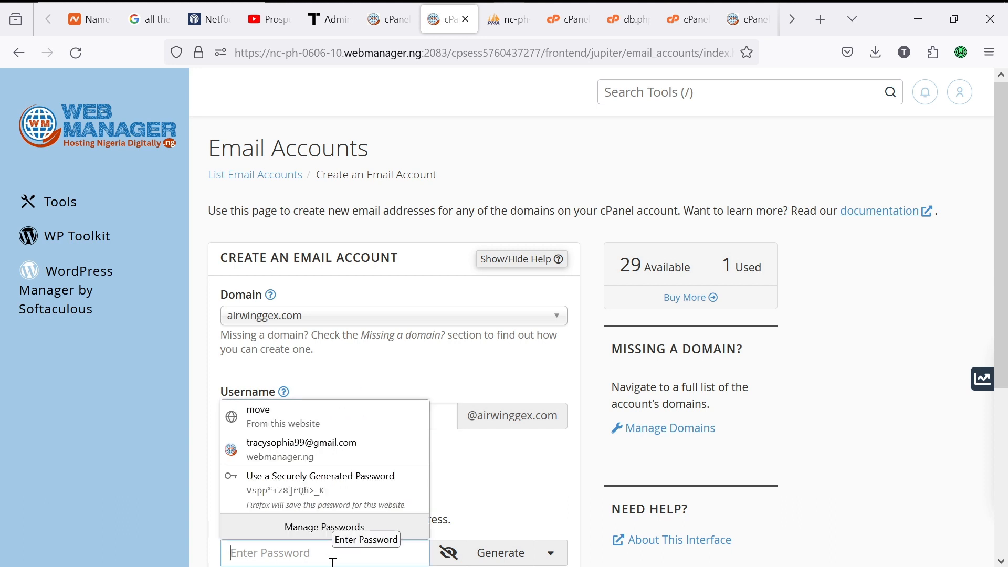
pyautogui.write('••')
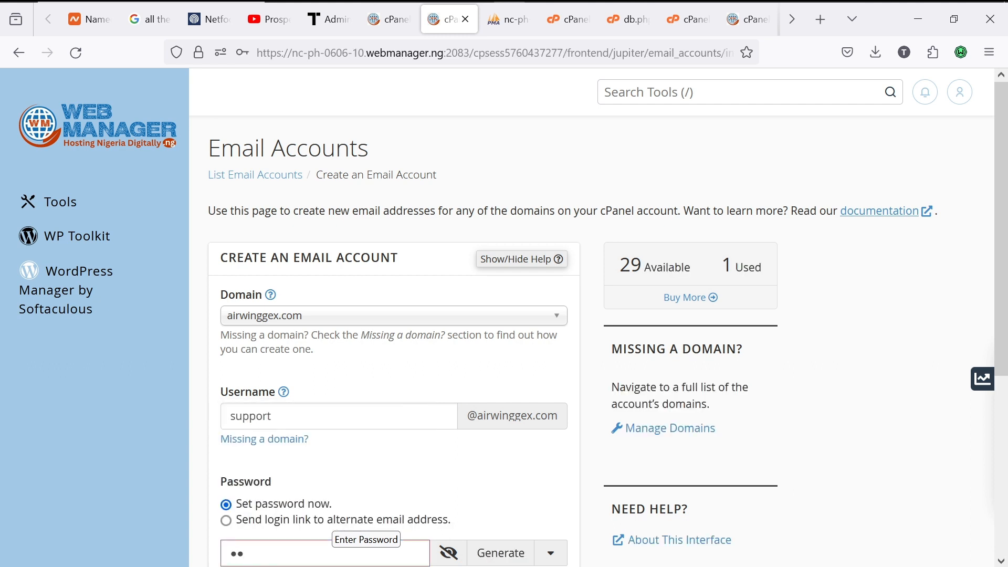
pyautogui.write('••••••')
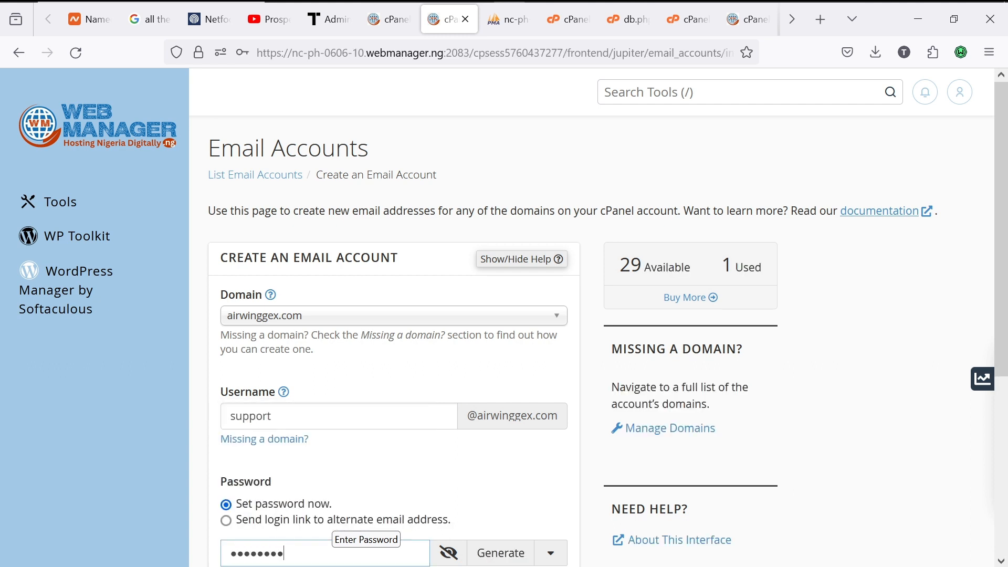
pyautogui.write('•••••••')
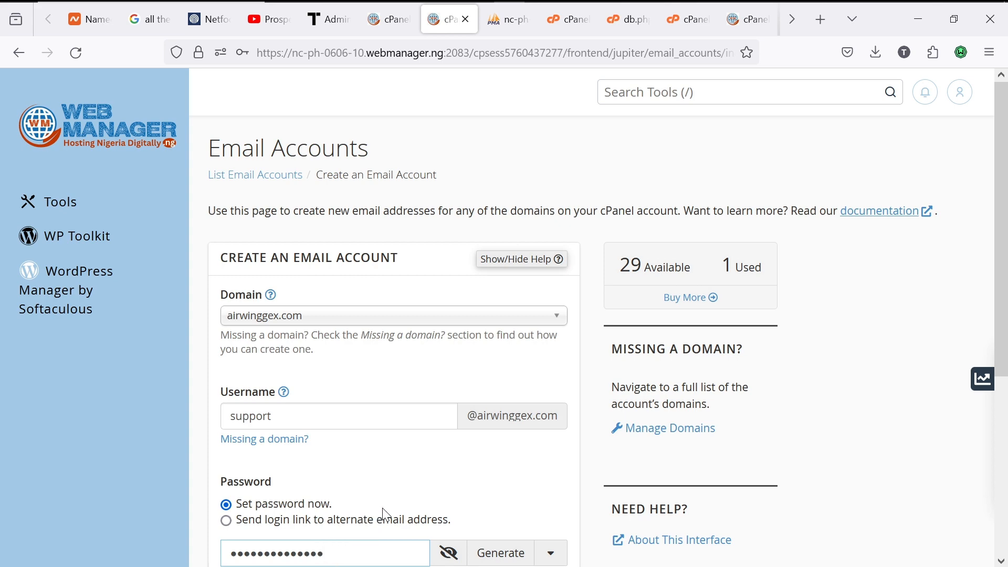
pyautogui.scroll(-5, 383, 515)
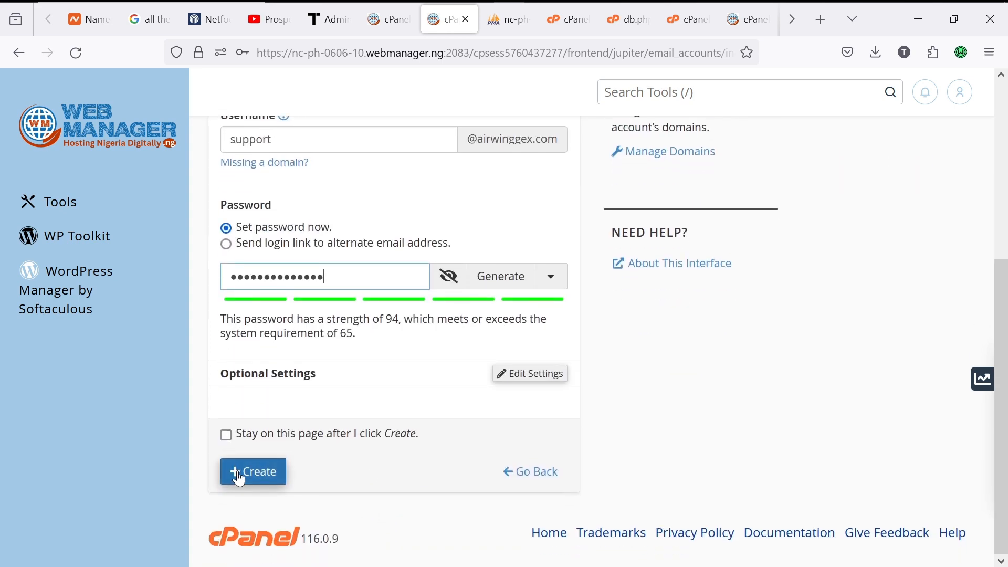
pyautogui.click(239, 475)
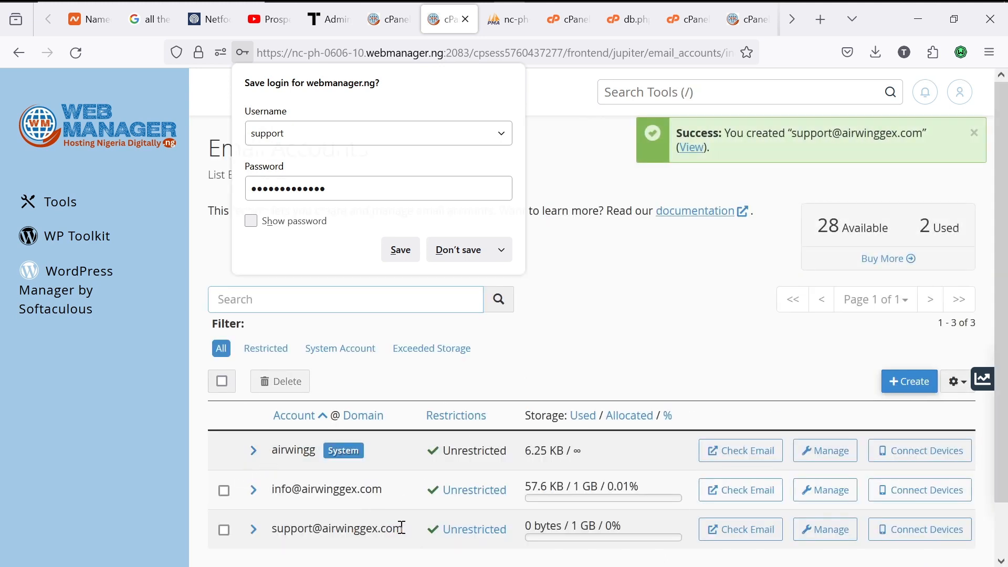
# - Select the new support address and move back through the browser tabs
pyautogui.moveTo(401, 526); pyautogui.dragTo(332, 548)
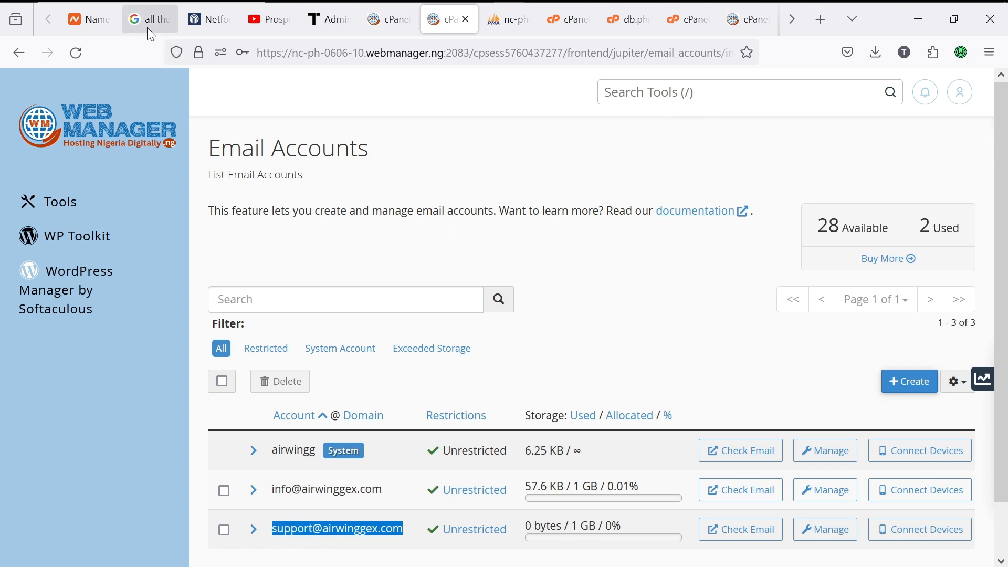
pyautogui.click(396, 22)
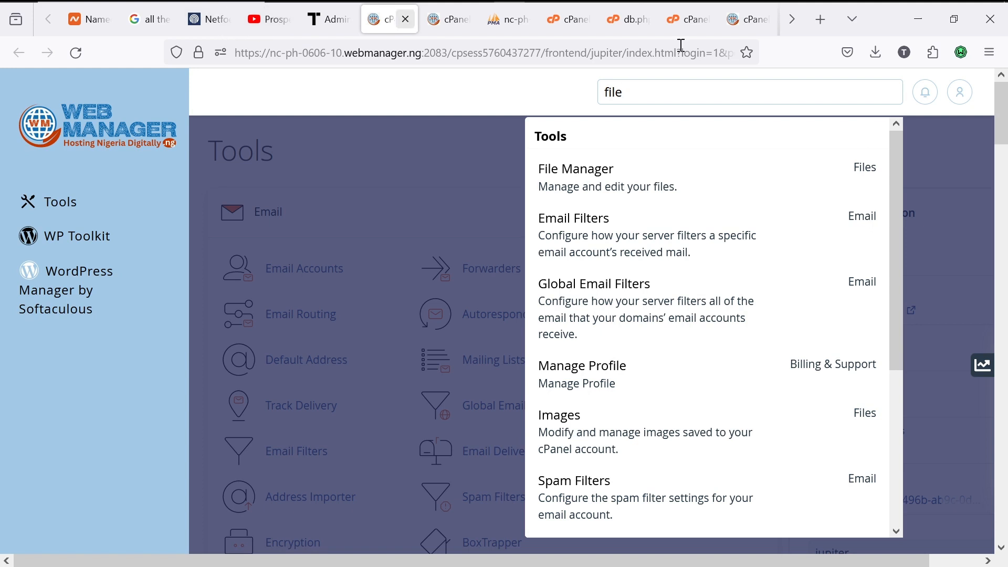
pyautogui.click(791, 19)
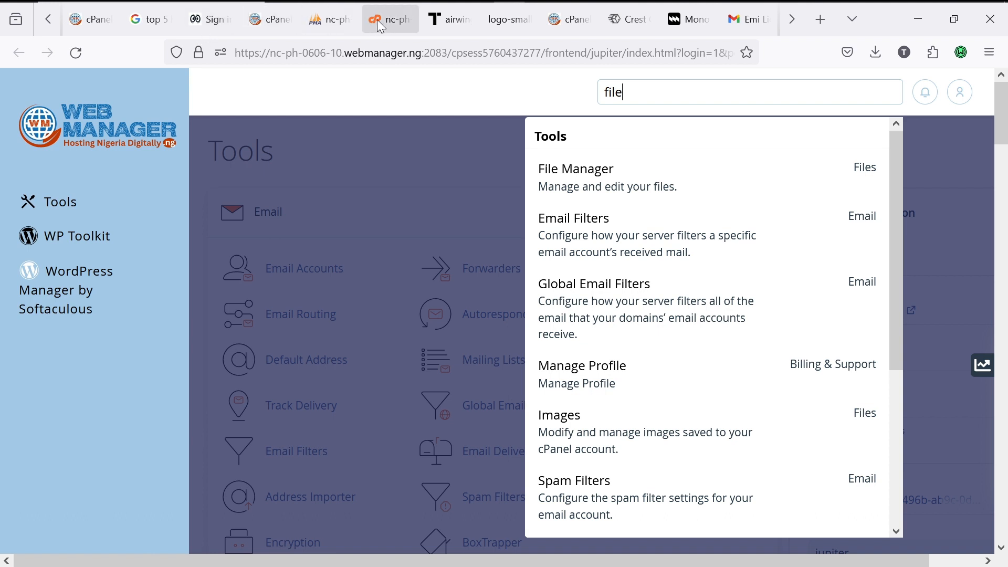
pyautogui.click(45, 29)
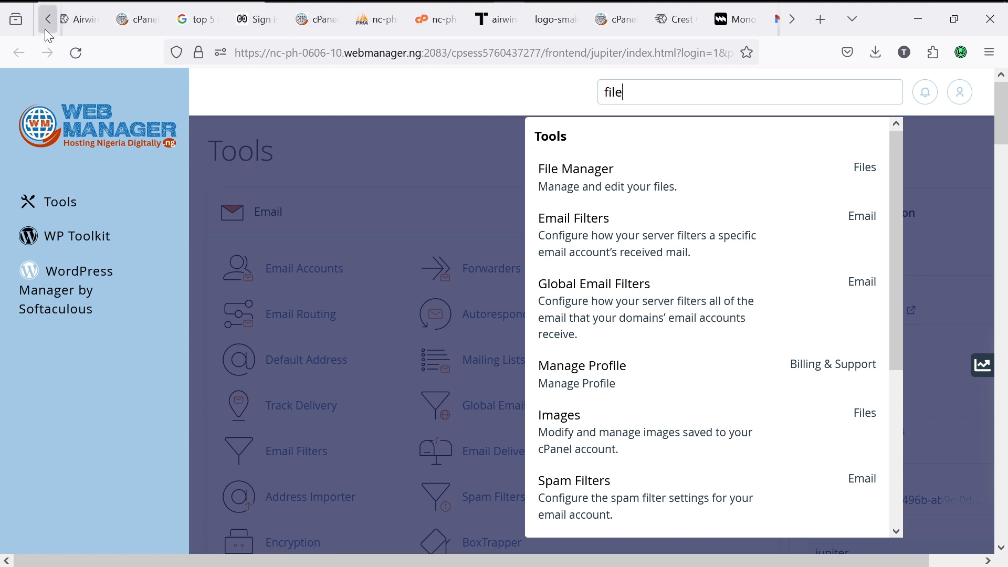
pyautogui.click(45, 30)
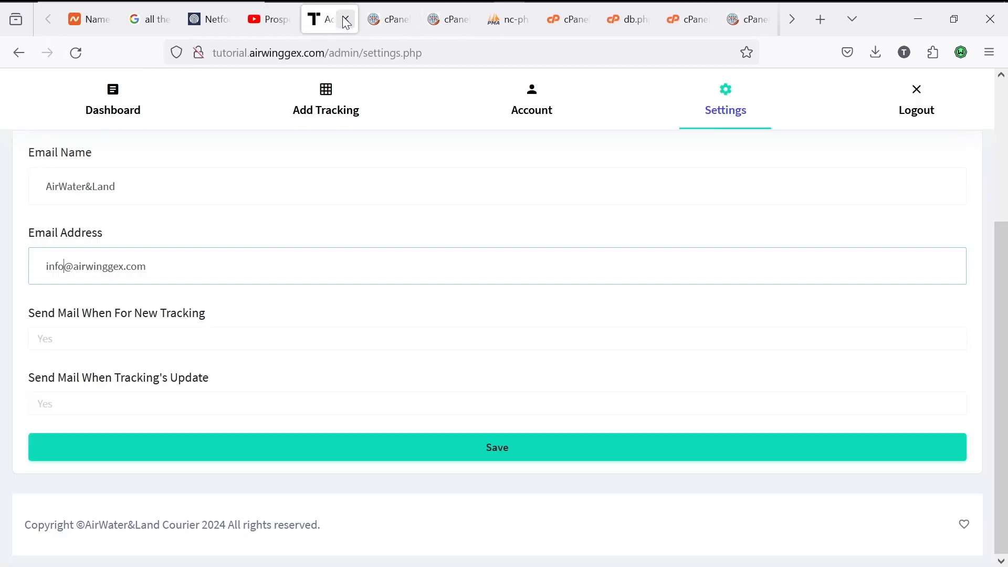
# - Change the sender Email Address to the domain's 'info' address and save the E-Mail Settings
pyautogui.click(320, 21)
pyautogui.moveTo(163, 268); pyautogui.dragTo(15, 266)
pyautogui.hotkey('ctrl', 'v')
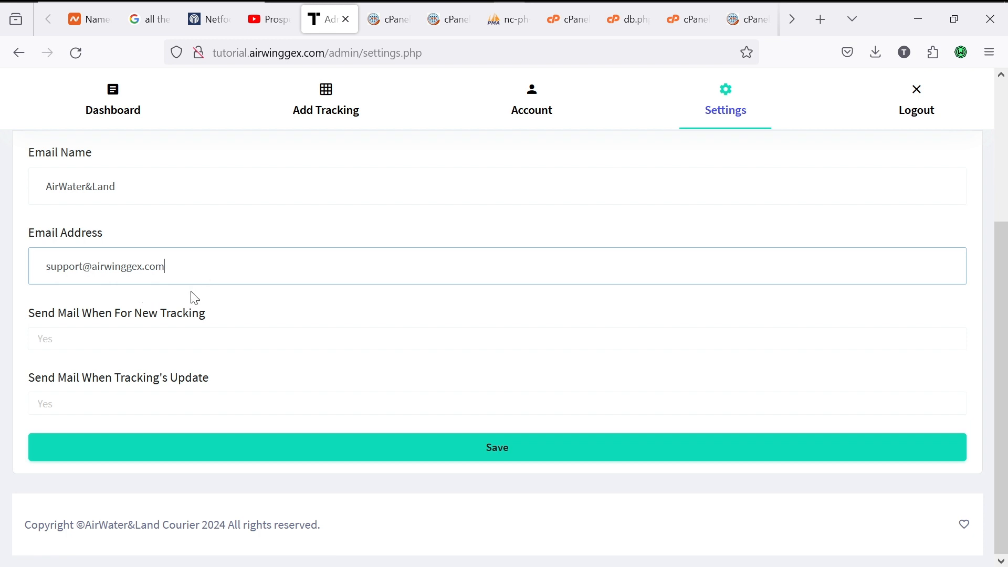
pyautogui.click(84, 273)
pyautogui.press('BackSpace')
pyautogui.press('BackSpace')
pyautogui.press('BackSpace')
pyautogui.press('BackSpace')
pyautogui.press('BackSpace')
pyautogui.press('BackSpace')
pyautogui.press('BackSpace')
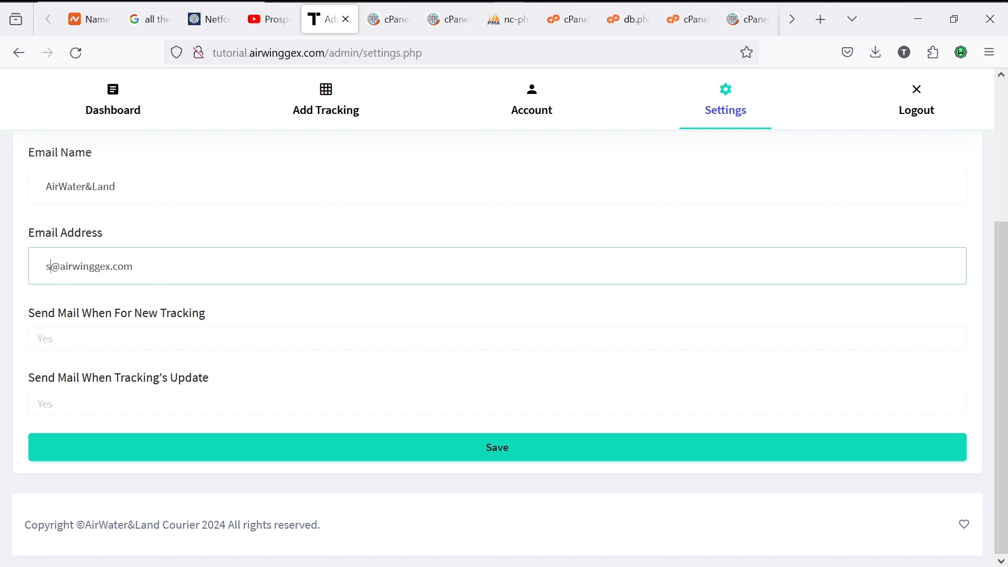
pyautogui.write('info')
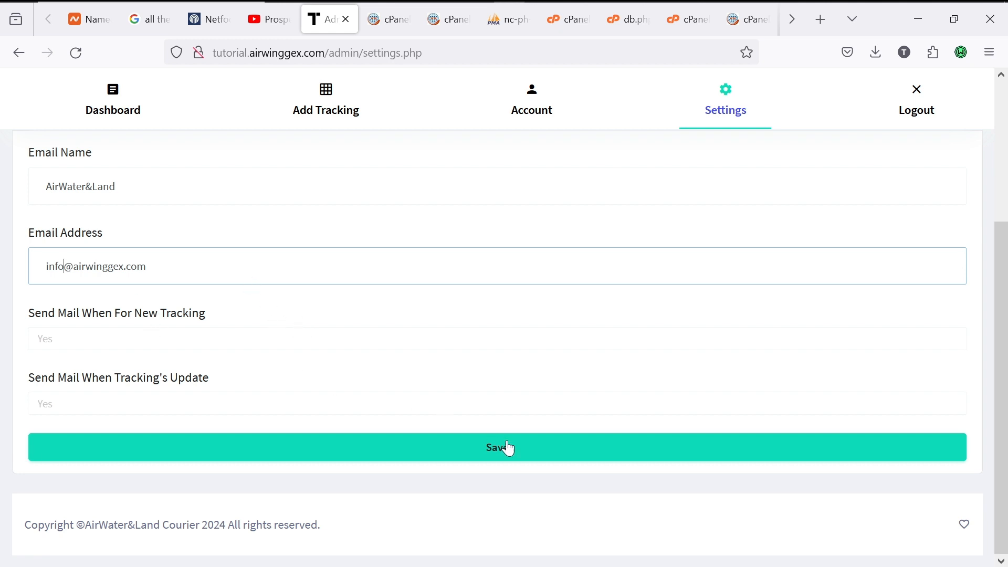
pyautogui.click(512, 459)
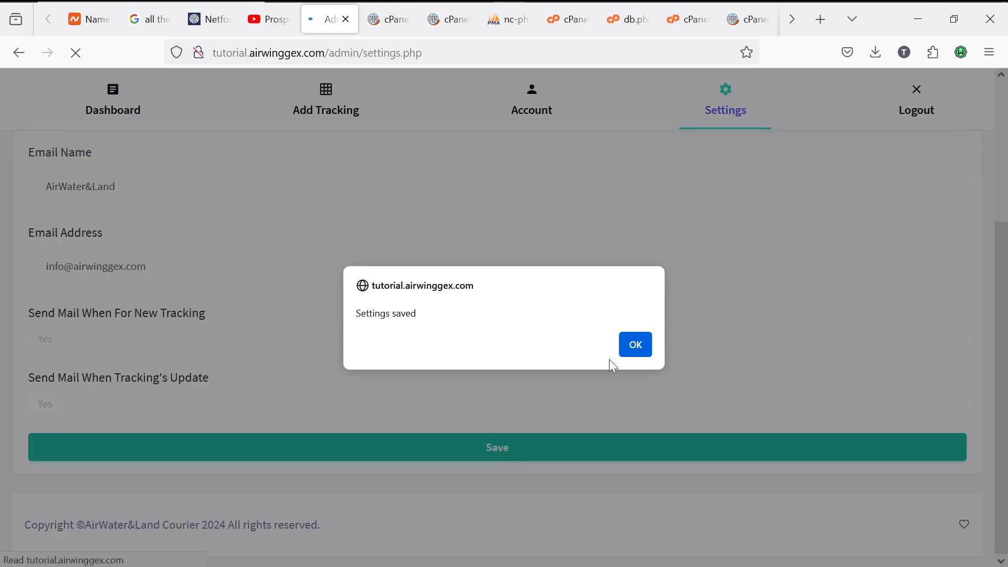
pyautogui.click(636, 344)
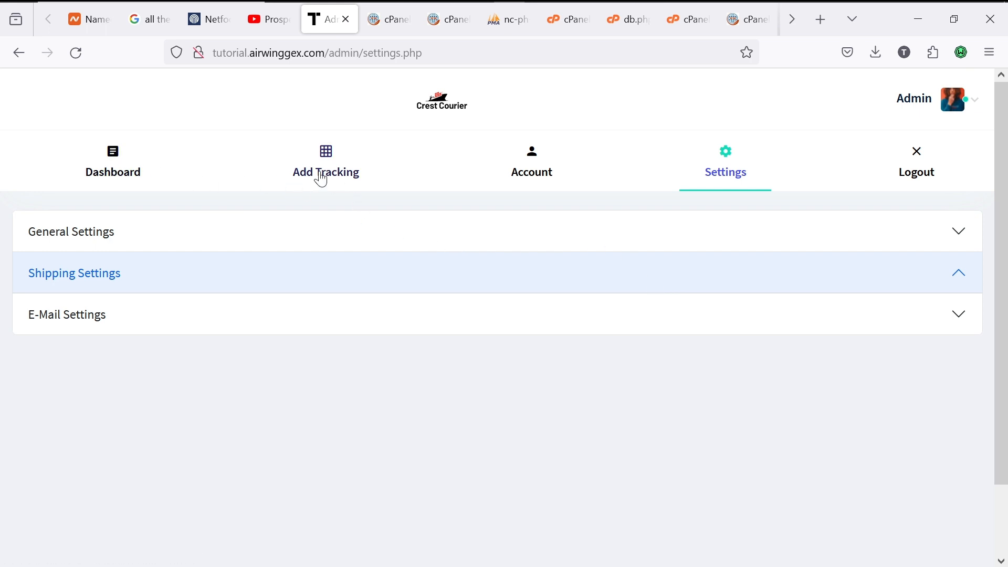
# - Copy the shipment's tracking number from the trackers list and log out of the admin panel
pyautogui.click(116, 167)
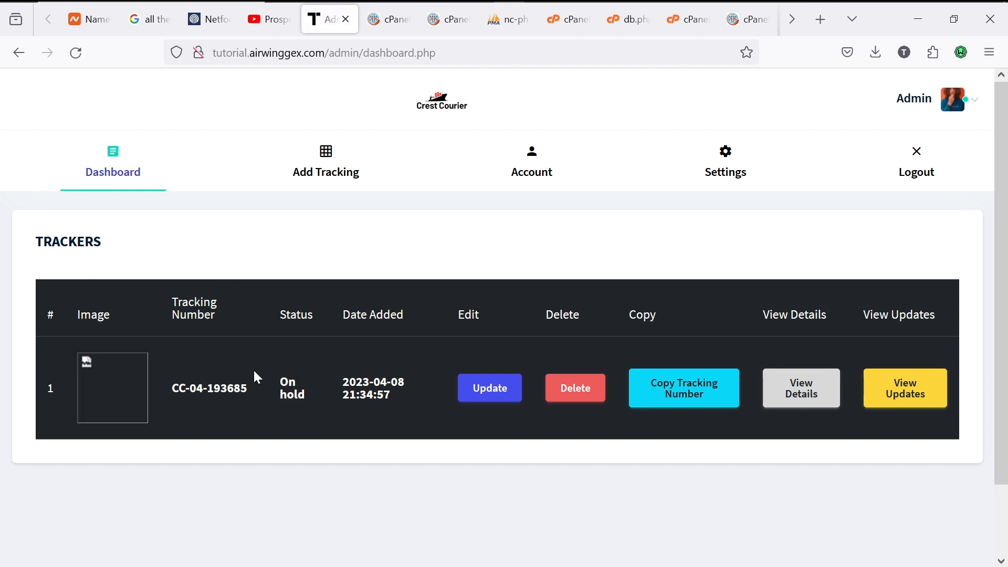
pyautogui.moveTo(247, 389); pyautogui.dragTo(176, 397)
pyautogui.hotkey('ctrl', 'c')
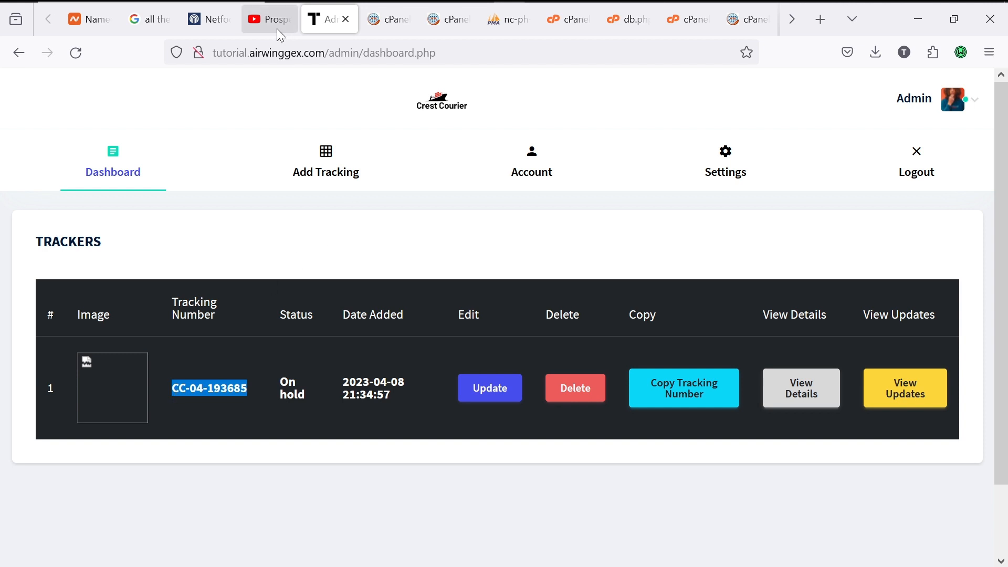
pyautogui.click(439, 113)
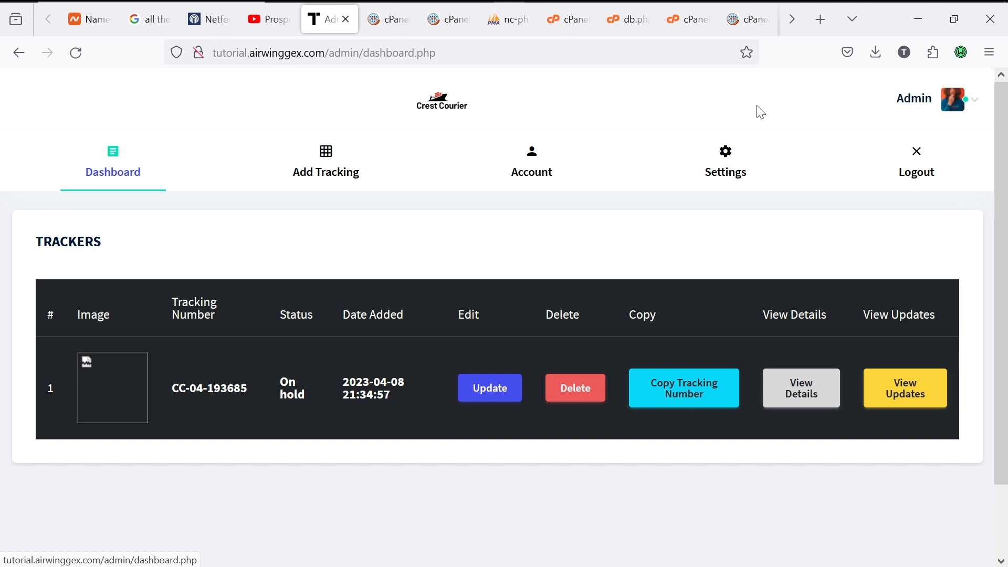
pyautogui.click(954, 104)
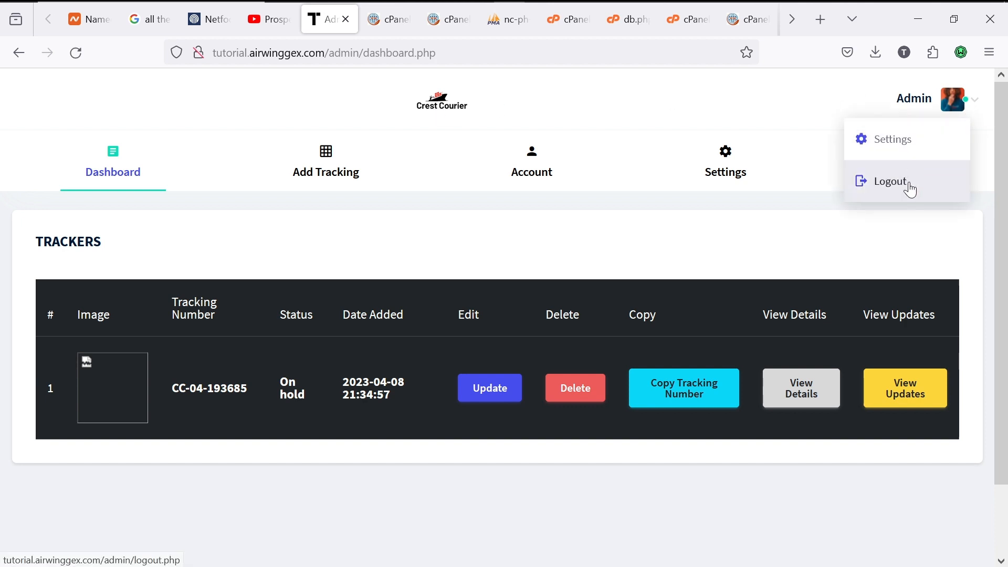
pyautogui.click(909, 192)
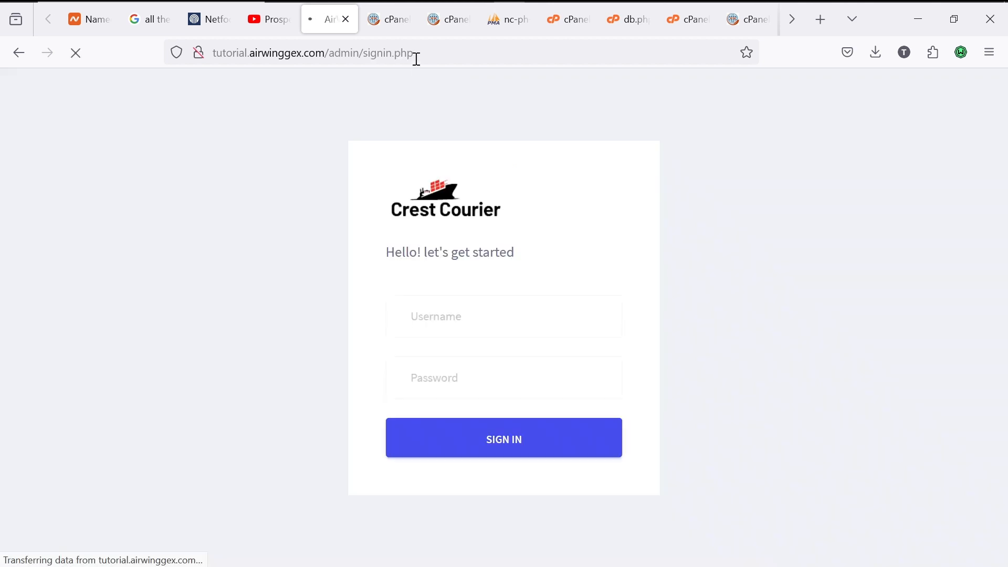
# - Trim the URL to the site root to load the public Crest Courier homepage
pyautogui.click(434, 56)
pyautogui.click(434, 56)
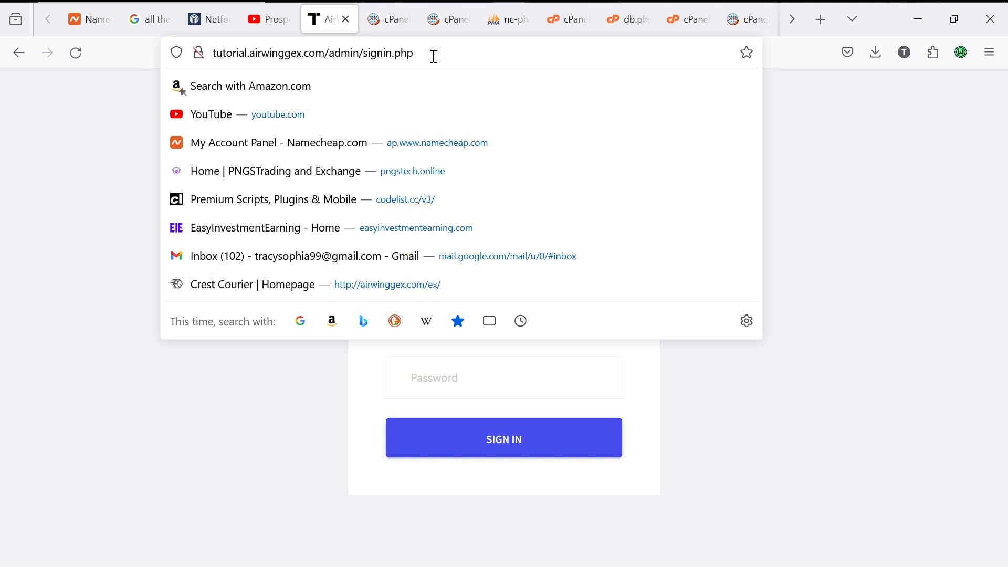
pyautogui.press('BackSpace')
pyautogui.press('BackSpace')
pyautogui.press('BackSpace')
pyautogui.press('BackSpace')
pyautogui.press('BackSpace')
pyautogui.press('BackSpace')
pyautogui.press('BackSpace')
pyautogui.press('BackSpace')
pyautogui.press('BackSpace')
pyautogui.press('BackSpace')
pyautogui.press('BackSpace')
pyautogui.press('BackSpace')
pyautogui.press('BackSpace')
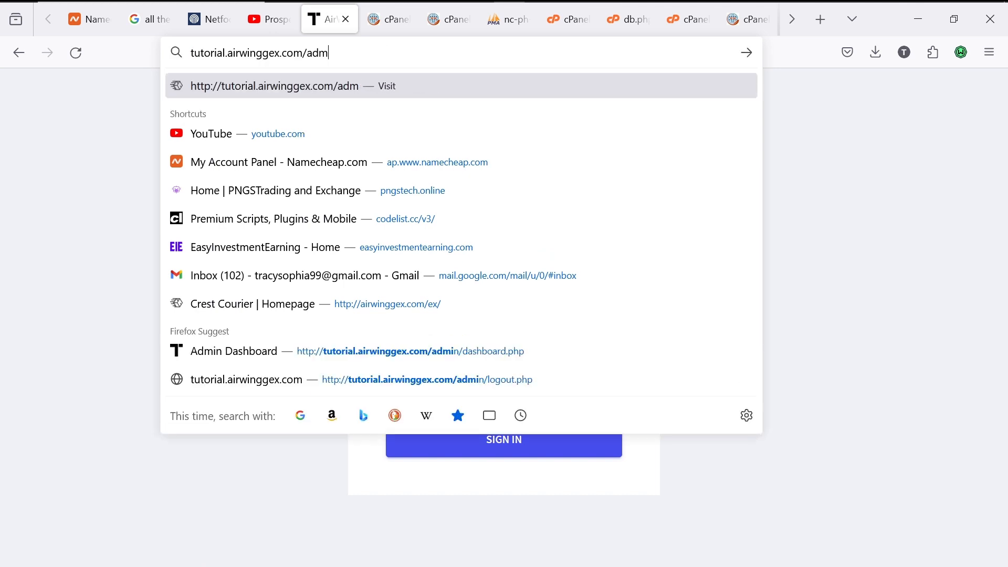
pyautogui.press('BackSpace')
pyautogui.press('BackSpace')
pyautogui.press('BackSpace')
pyautogui.press('BackSpace')
pyautogui.press('Return')
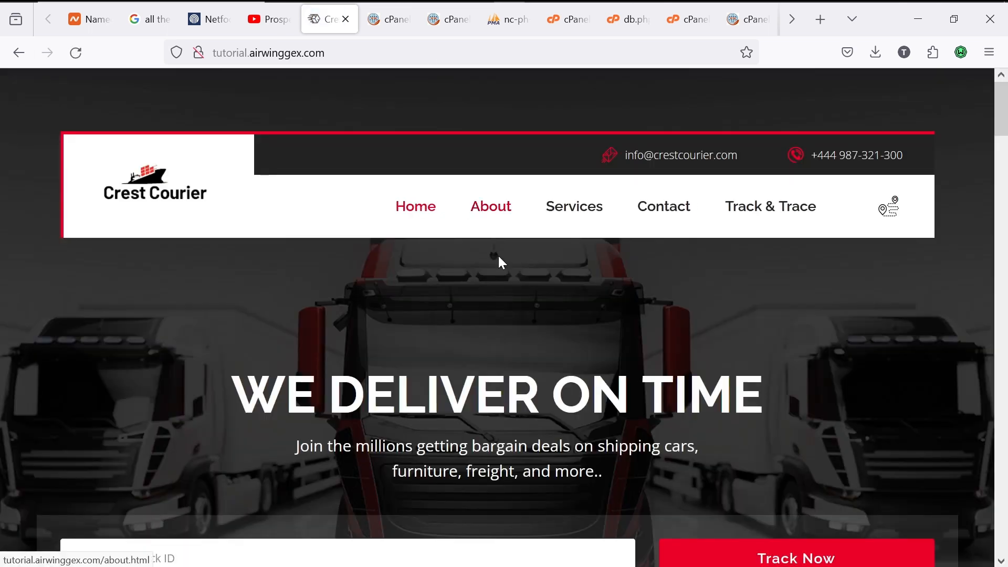
pyautogui.scroll(-3, 631, 348)
# - Paste the tracking number into Track ID and view its five-stop status timeline
pyautogui.click(470, 328)
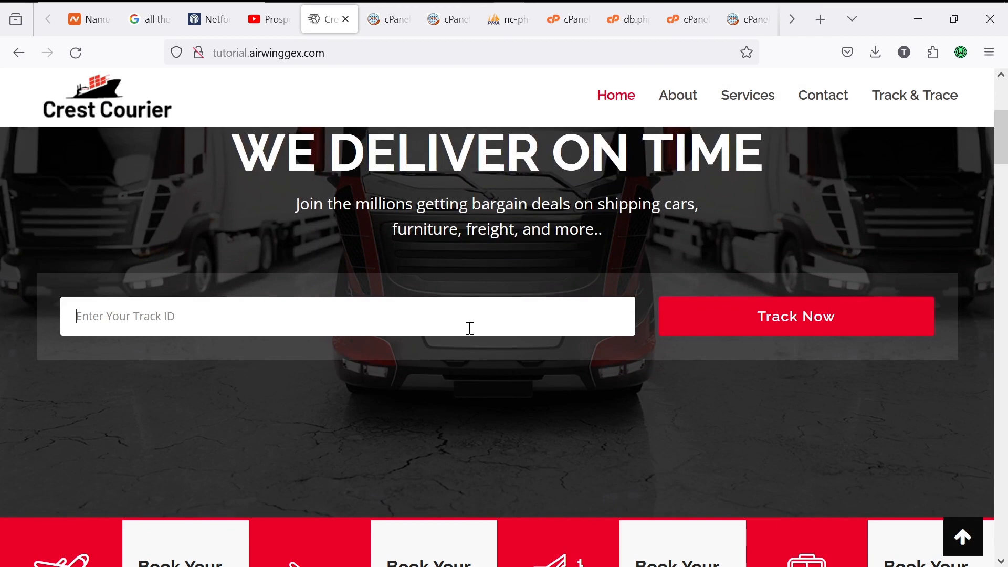
pyautogui.hotkey('ctrl', 'v')
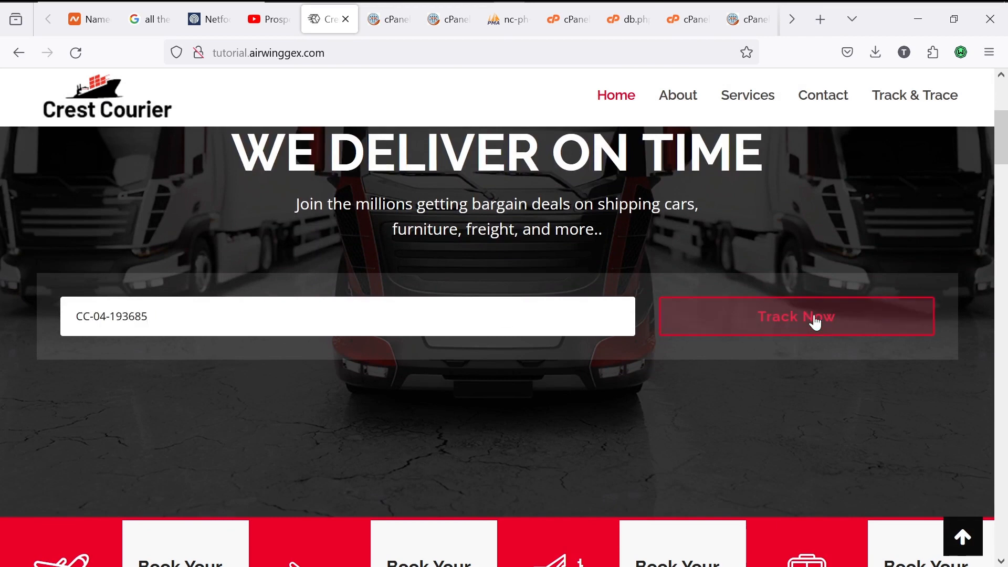
pyautogui.click(815, 321)
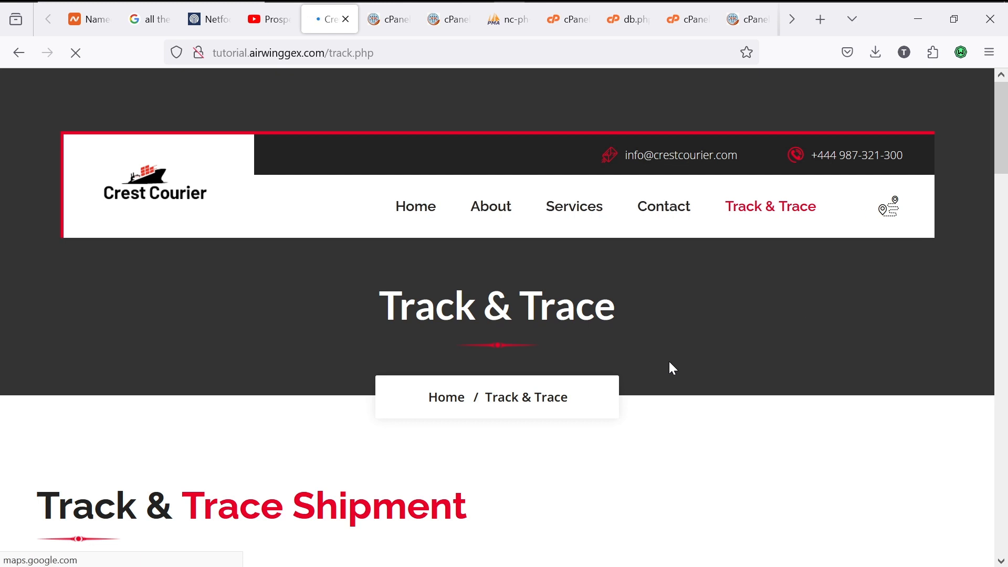
pyautogui.scroll(-4, 671, 362)
pyautogui.scroll(-2, 670, 362)
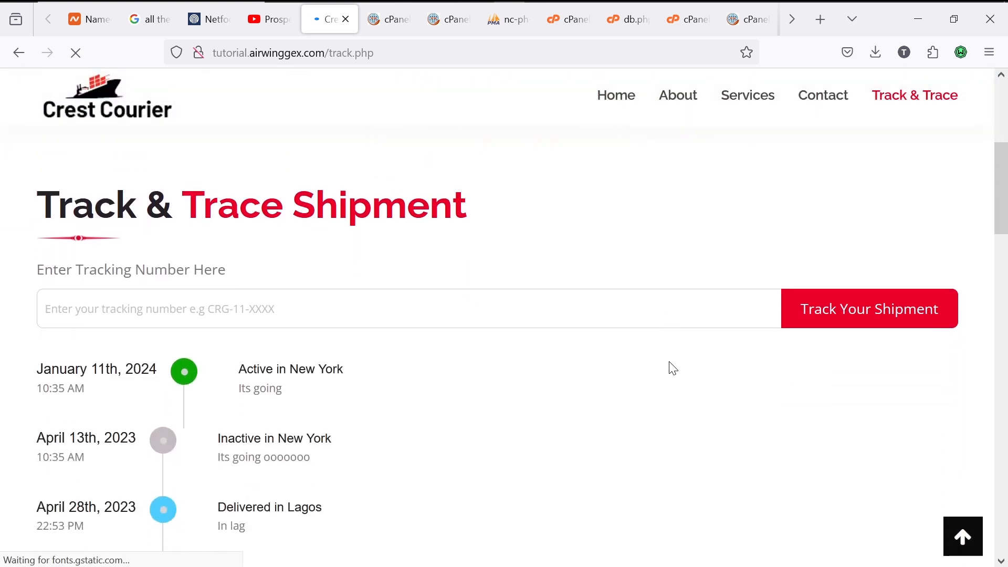
pyautogui.scroll(-1, 673, 368)
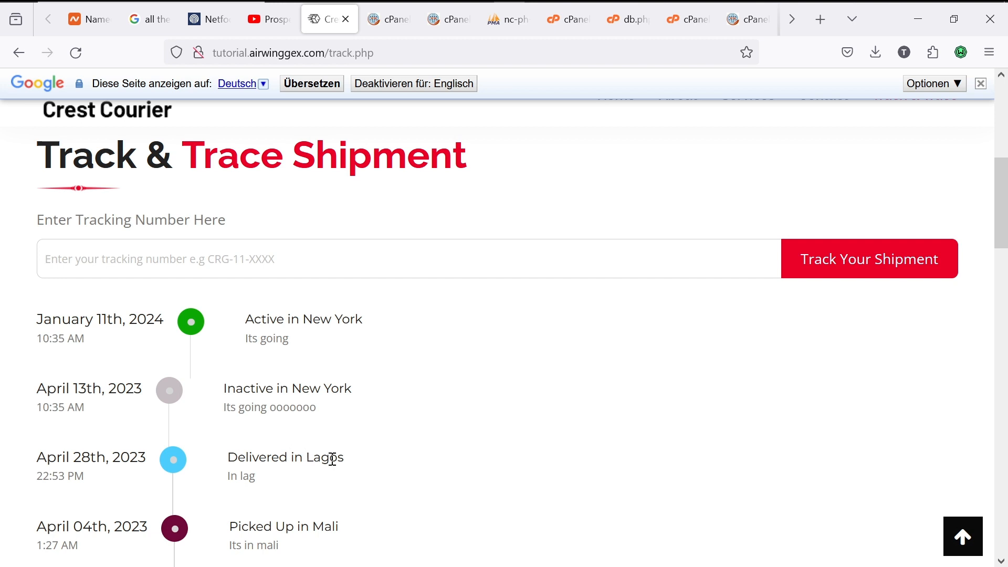
pyautogui.scroll(-3, 202, 488)
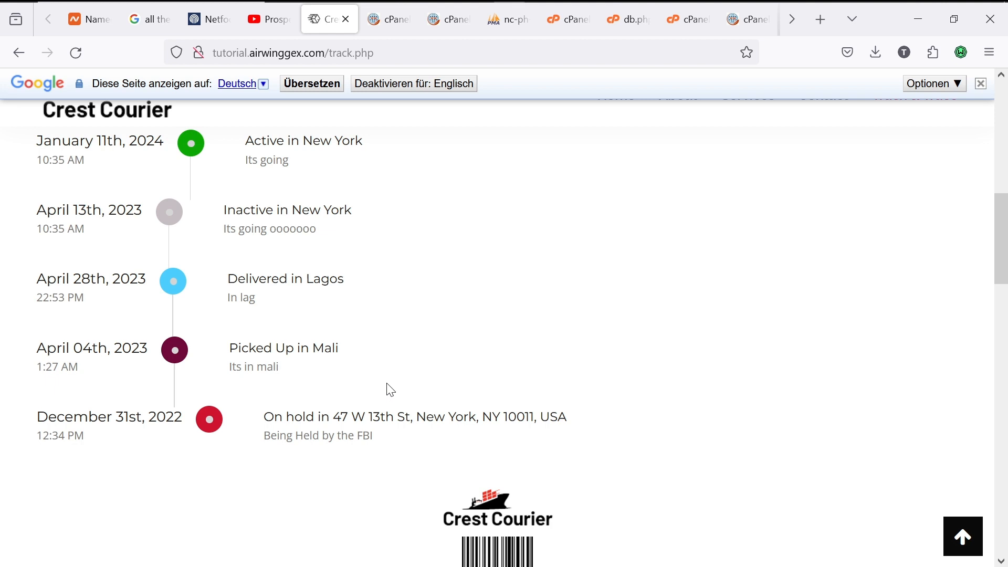
# - Scroll past sender, receiver and shipment details to the map, then start a new tracking entry in admin
pyautogui.scroll(-5, 390, 389)
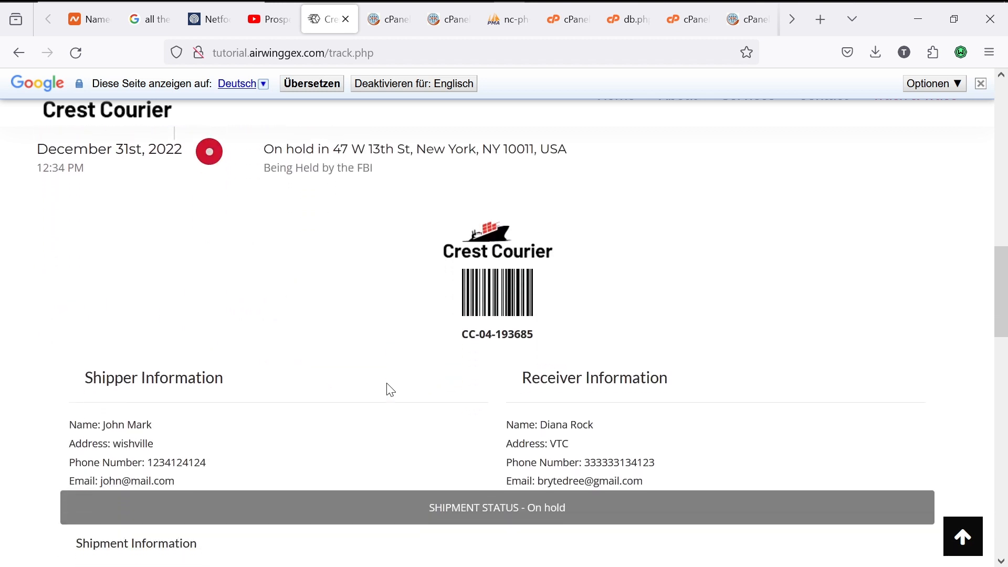
pyautogui.scroll(-3, 390, 389)
pyautogui.scroll(-1, 391, 389)
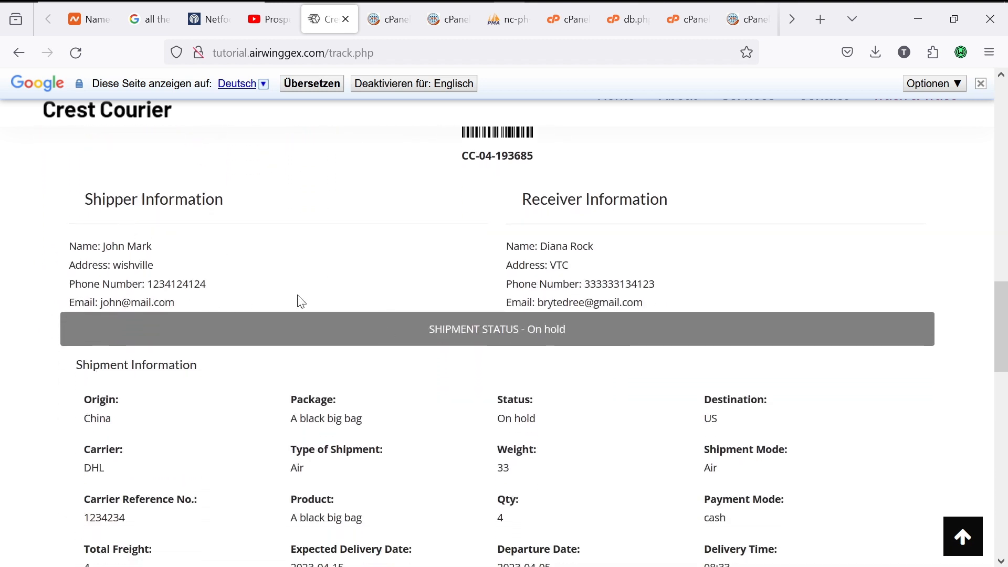
pyautogui.scroll(-8, 427, 395)
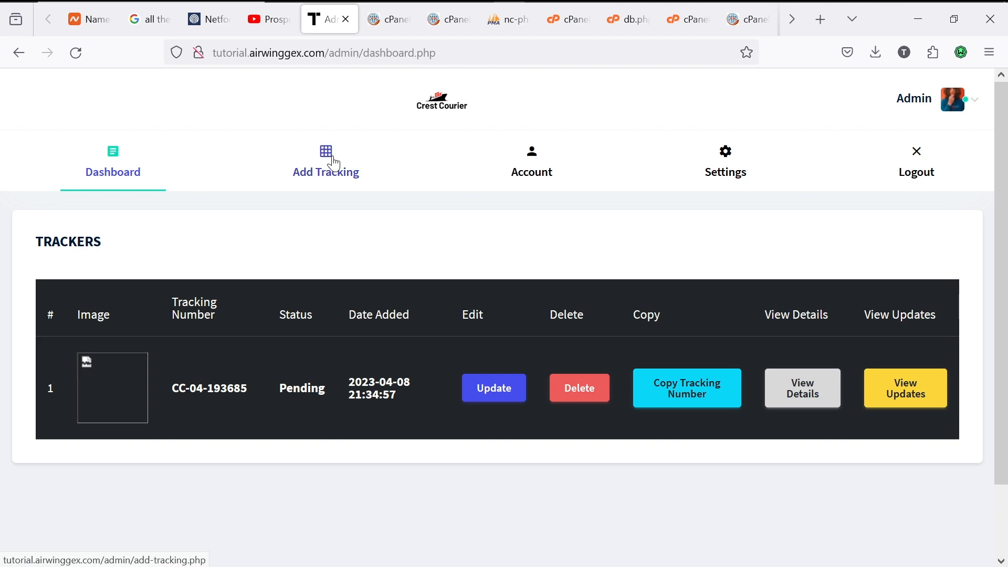
pyautogui.click(334, 163)
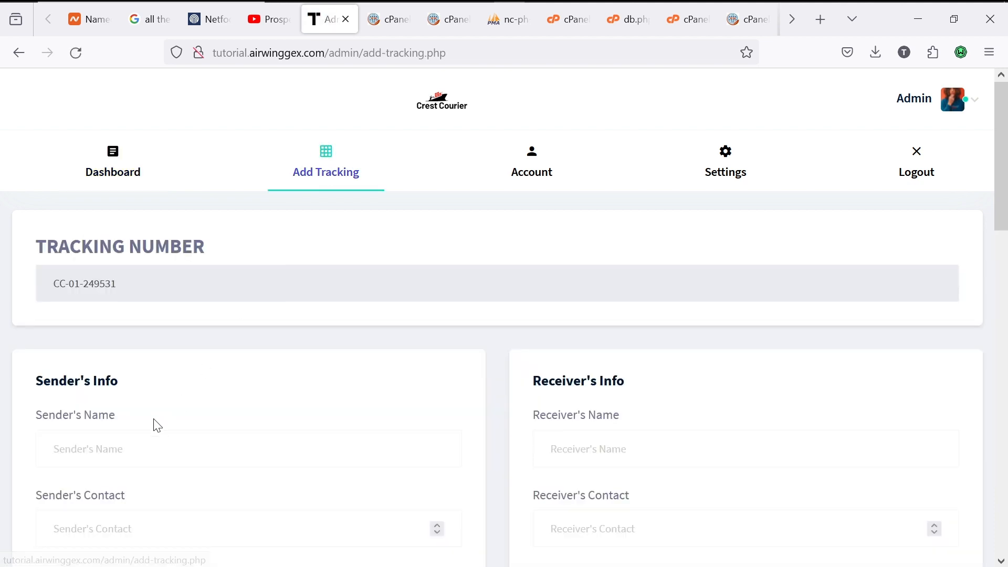
# - Enter the sender's name on the Add Tracking form
pyautogui.click(146, 455)
pyautogui.scroll(-15, 146, 456)
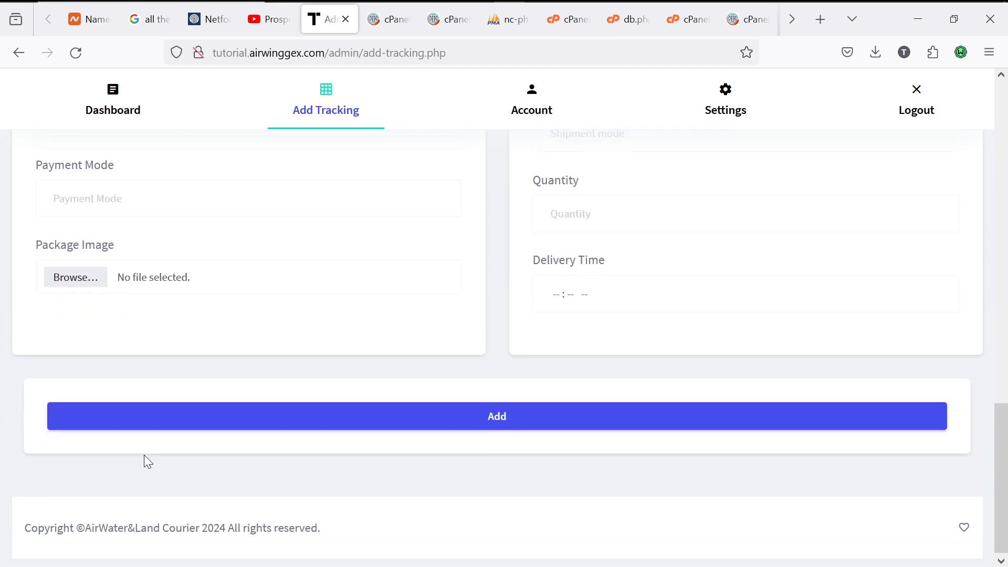
pyautogui.scroll(4, 145, 455)
pyautogui.scroll(8, 146, 455)
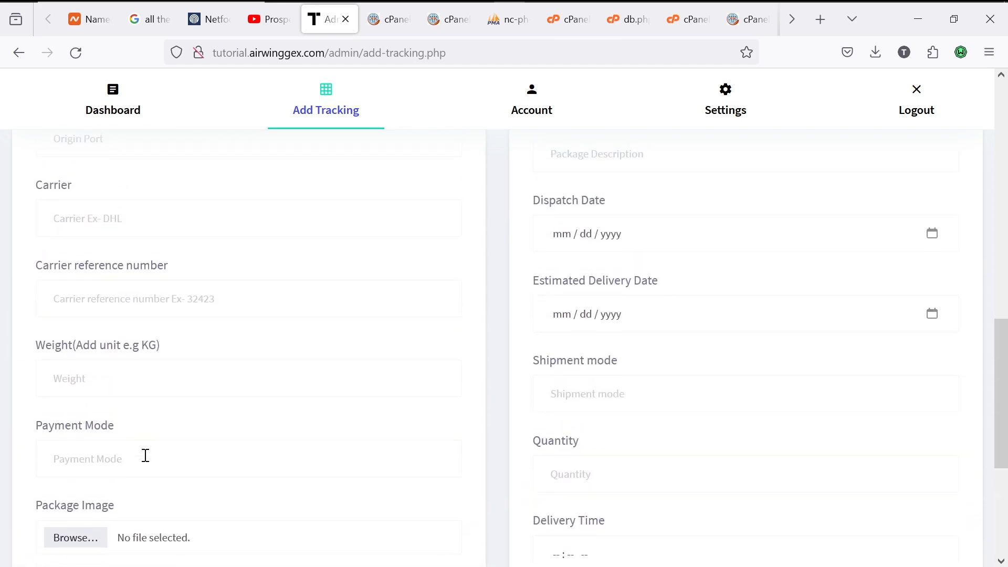
pyautogui.scroll(6, 144, 455)
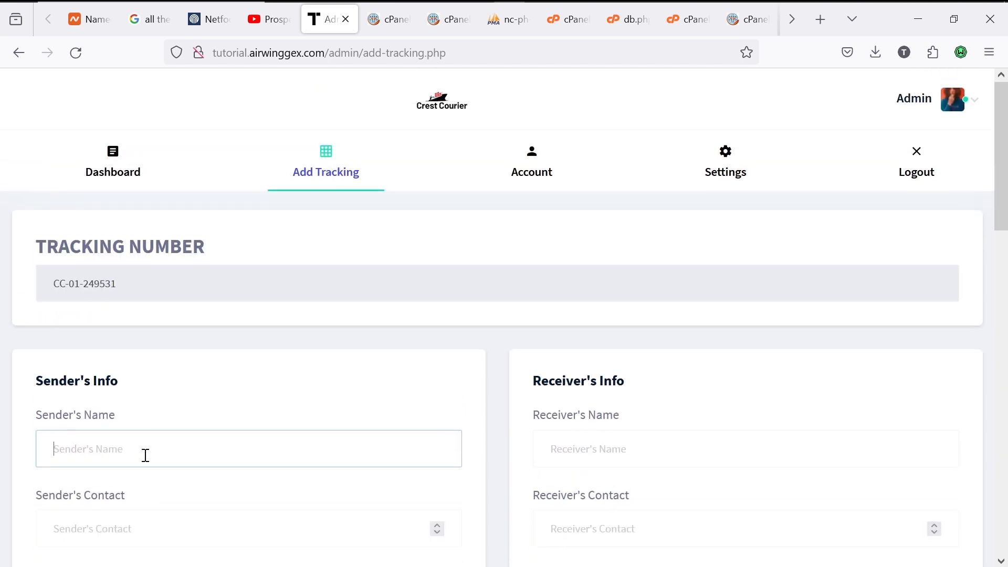
pyautogui.scroll(-3, 119, 457)
pyautogui.click(96, 297)
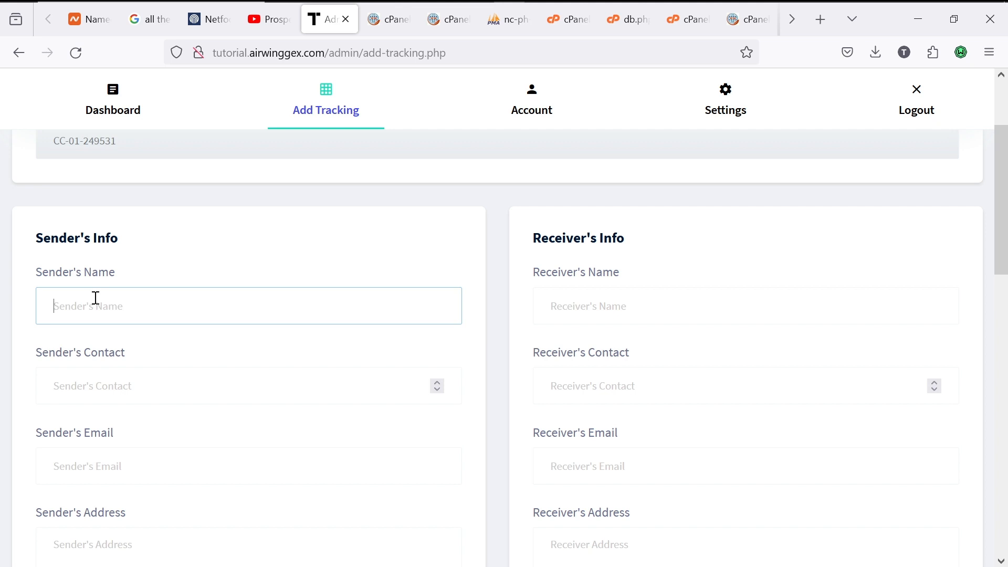
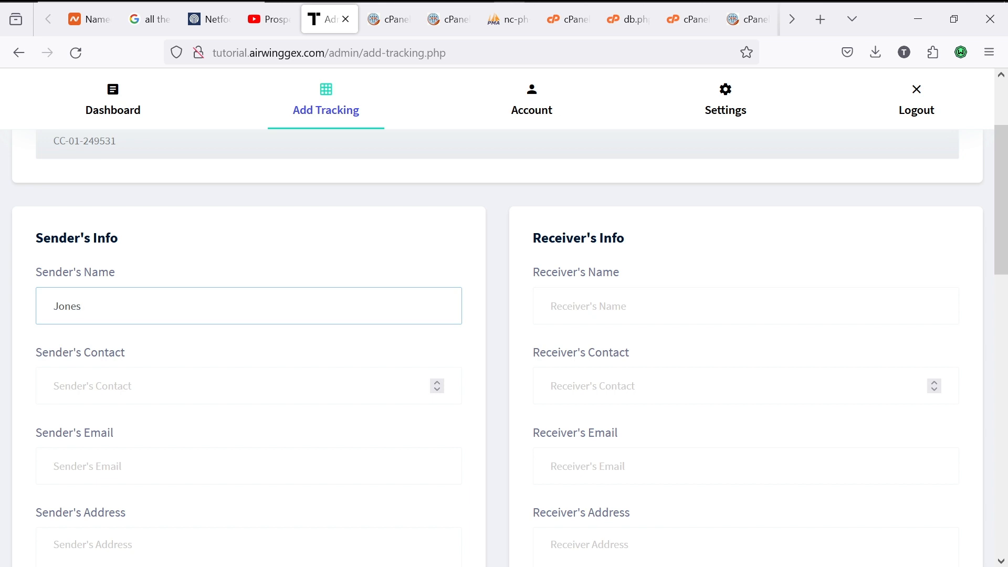
# - Enter the sender's contact number, correcting the first attempt
pyautogui.click(114, 385)
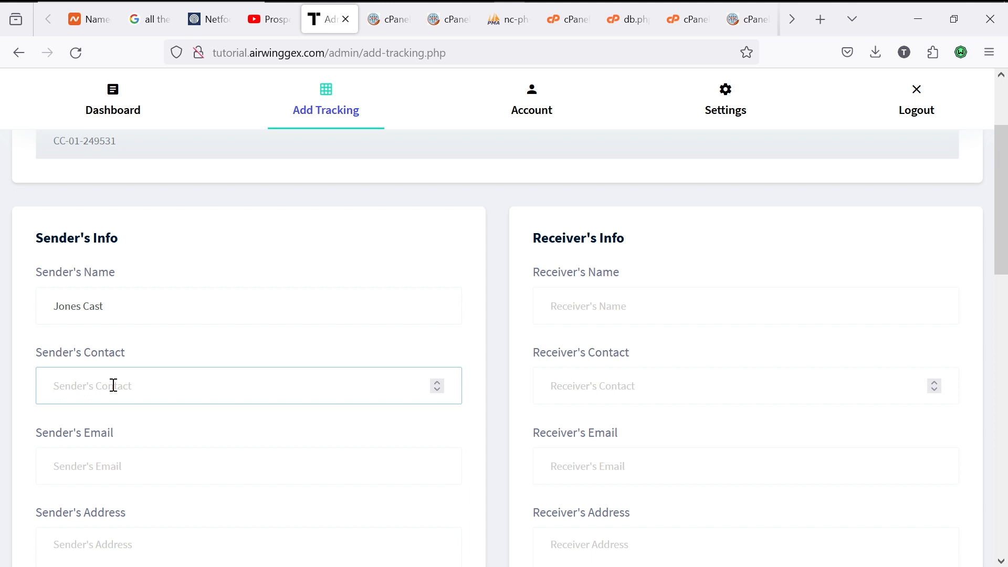
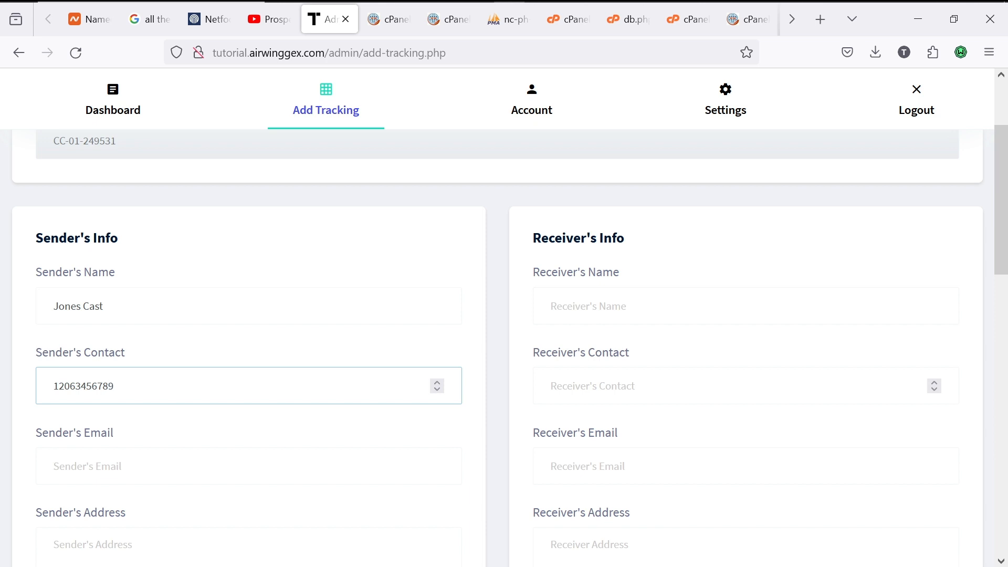
# - Fill the sender's e-mail from the autofill suggestion, removing the digits before the @
pyautogui.click(108, 473)
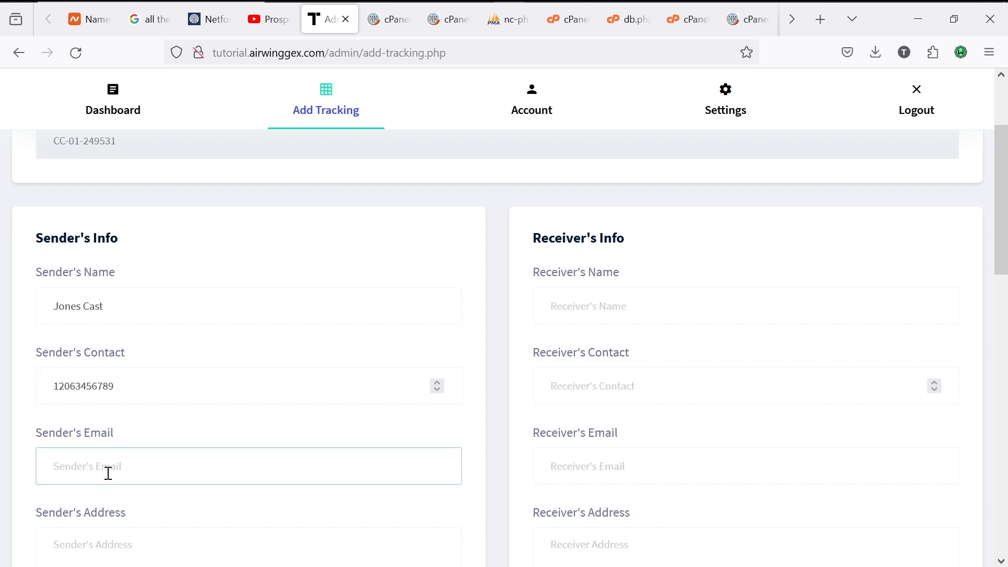
pyautogui.write('co')
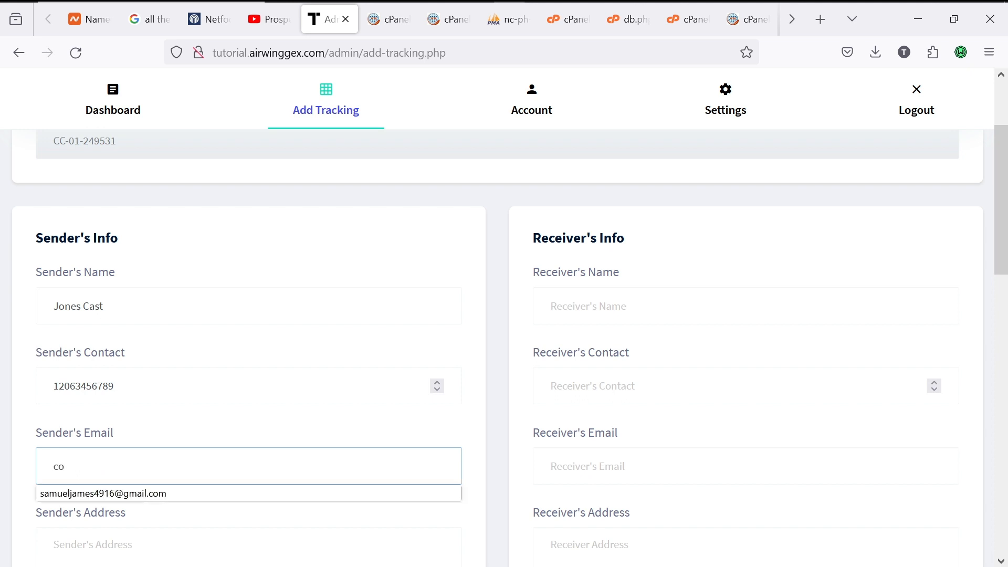
pyautogui.click(108, 493)
pyautogui.click(138, 467)
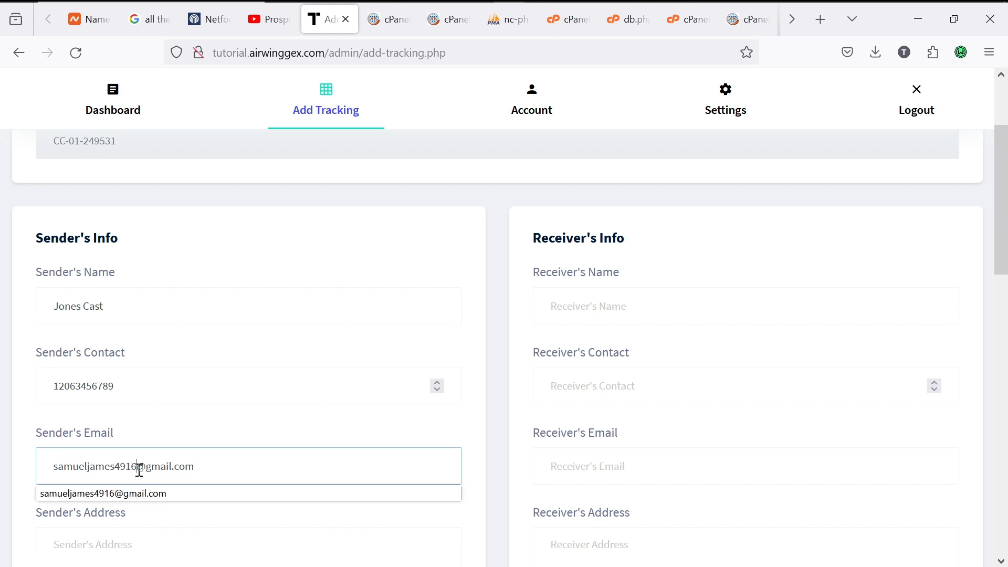
pyautogui.press('BackSpace')
pyautogui.press('BackSpace')
pyautogui.press('BackSpace')
pyautogui.press('BackSpace')
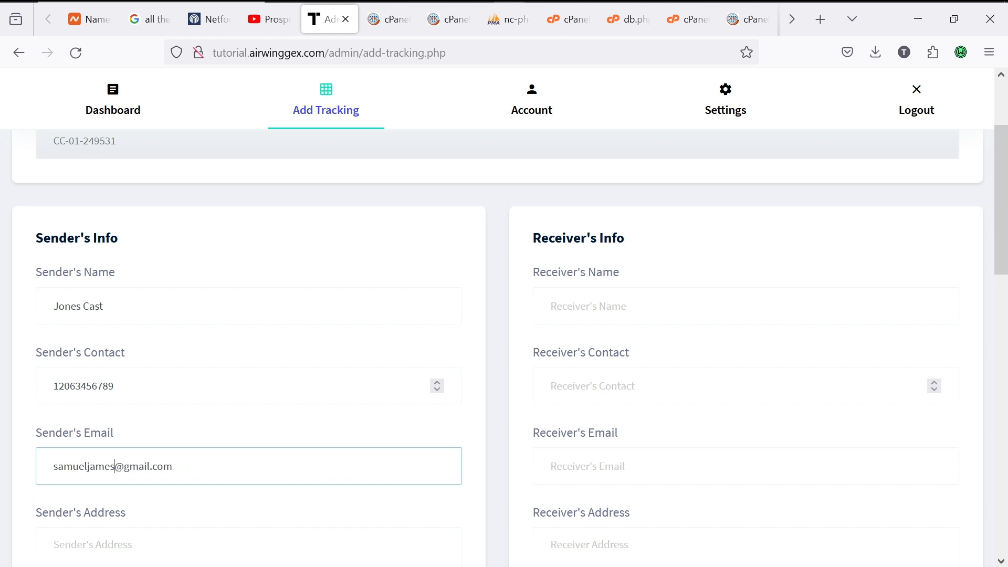
pyautogui.scroll(-6, 187, 506)
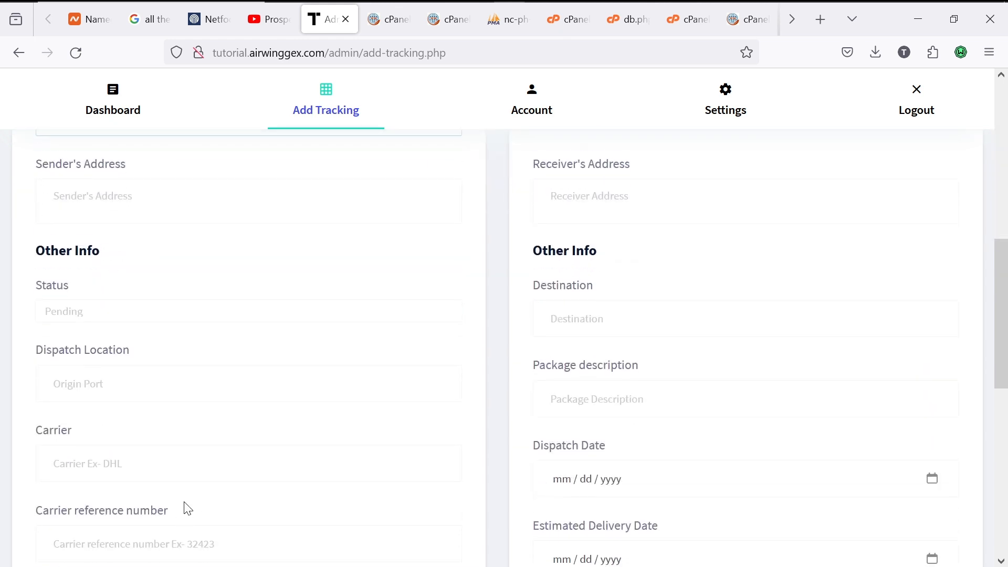
# - Enter the sender's address, fixing a typo along the way
pyautogui.scroll(4, 149, 363)
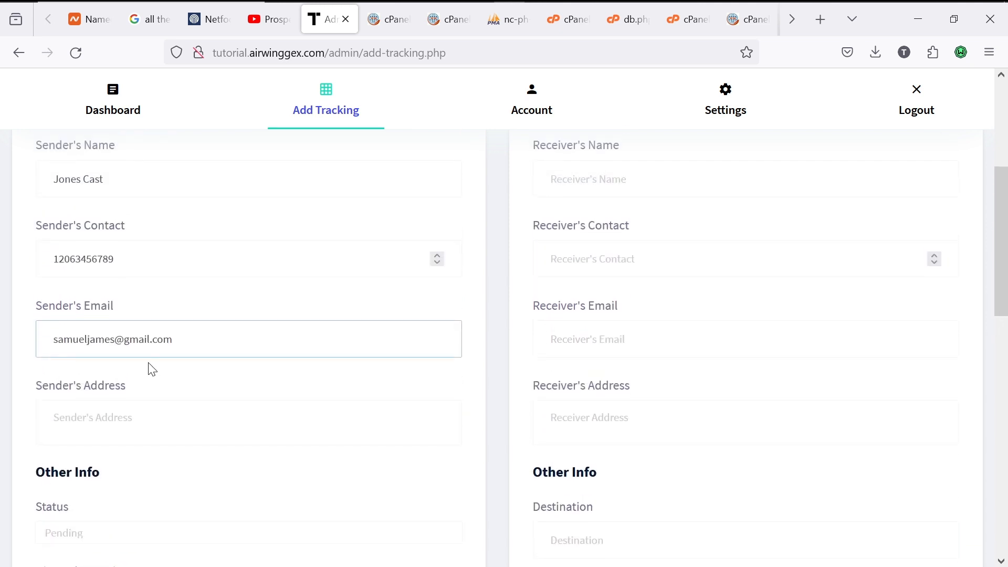
pyautogui.click(132, 421)
pyautogui.write('we')
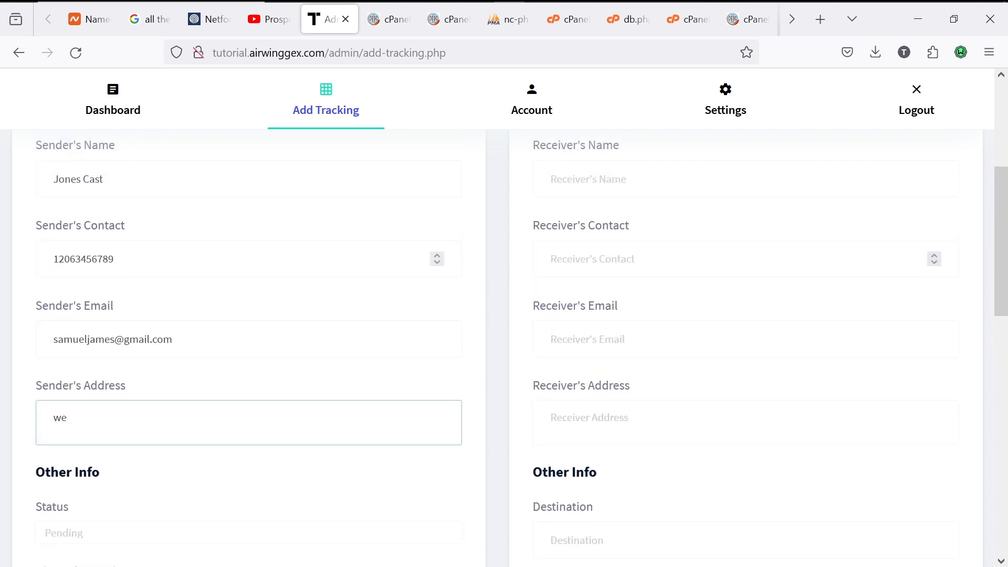
pyautogui.write('st bonet b')
pyautogui.press('BackSpace')
pyautogui.write('bullova, ')
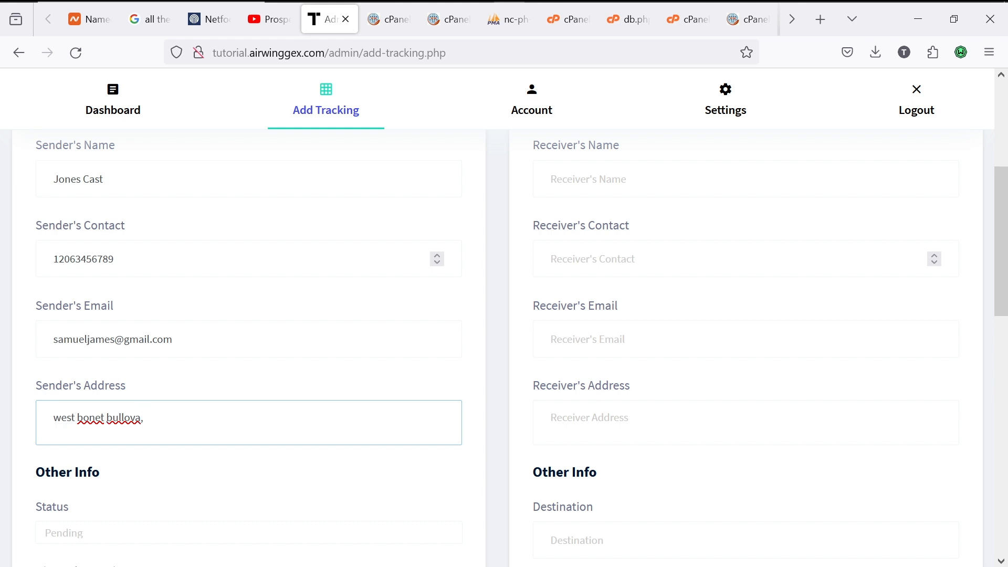
pyautogui.write('California, USA.')
# - Set the shipment status to Active
pyautogui.scroll(-2, 169, 482)
pyautogui.click(113, 423)
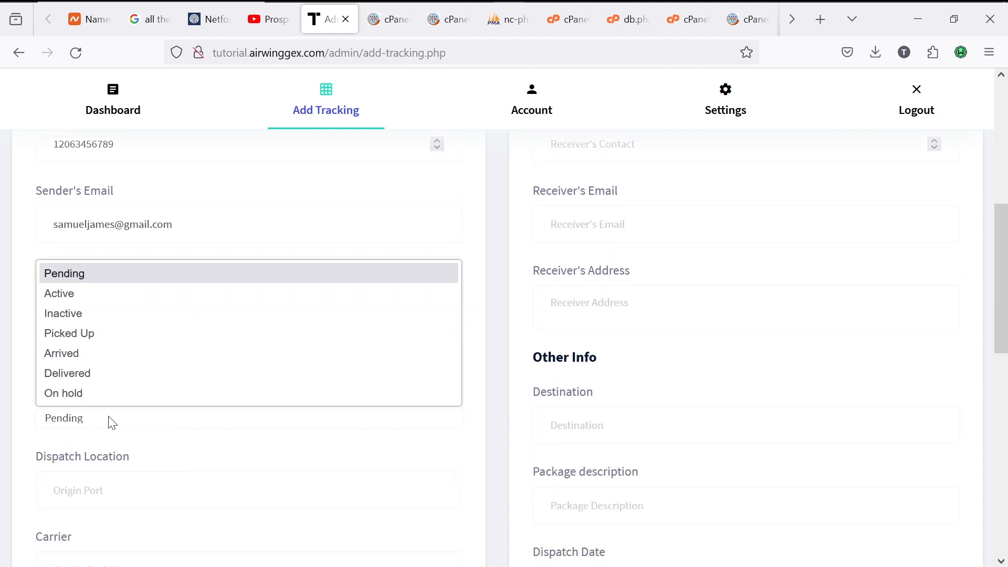
pyautogui.click(92, 295)
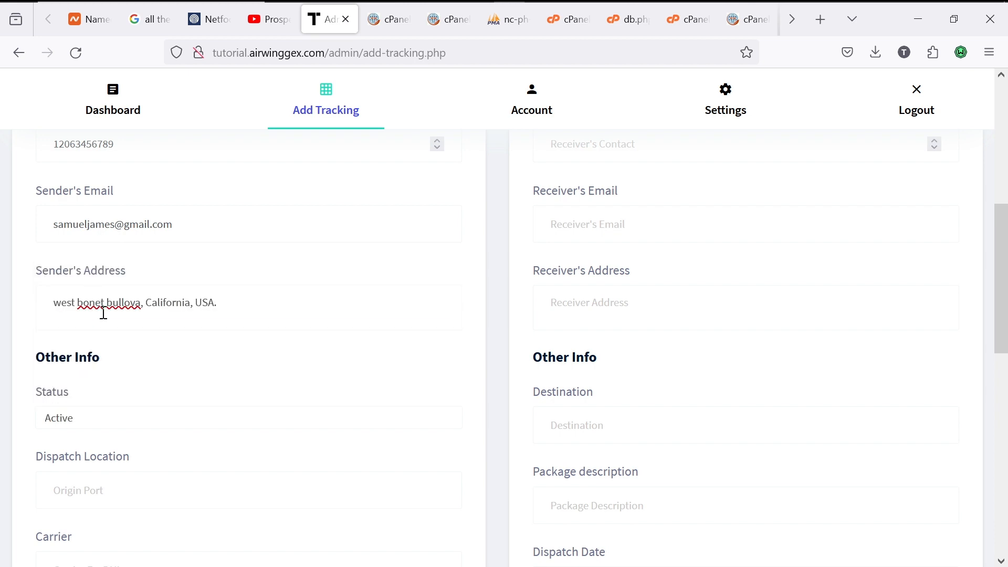
pyautogui.click(169, 491)
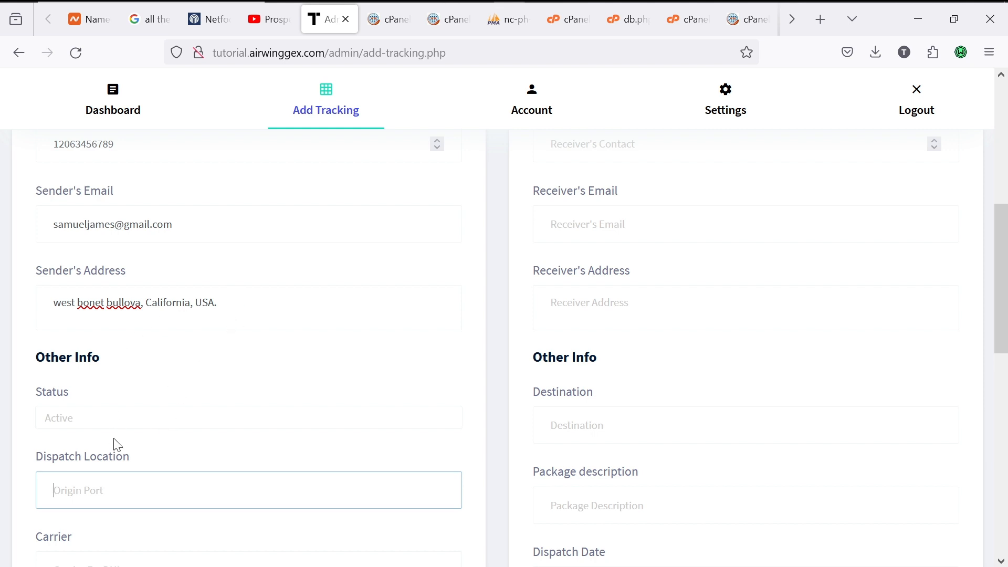
# - Set the dispatch location to 'Bk120, Compton, California, USA'
pyautogui.scroll(-2, 147, 475)
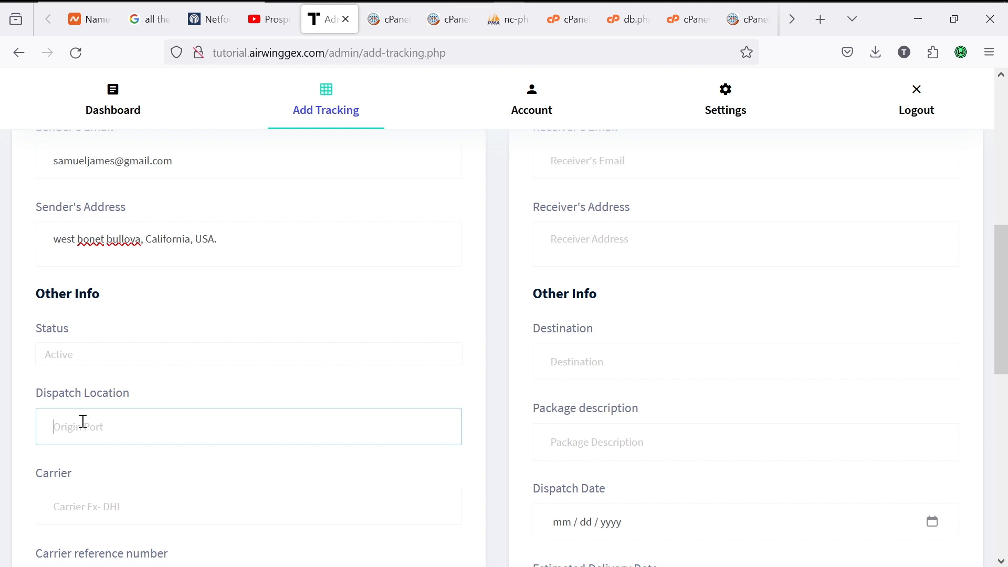
pyautogui.write('Wes')
pyautogui.press('BackSpace')
pyautogui.press('BackSpace')
pyautogui.press('BackSpace')
pyautogui.write('Co')
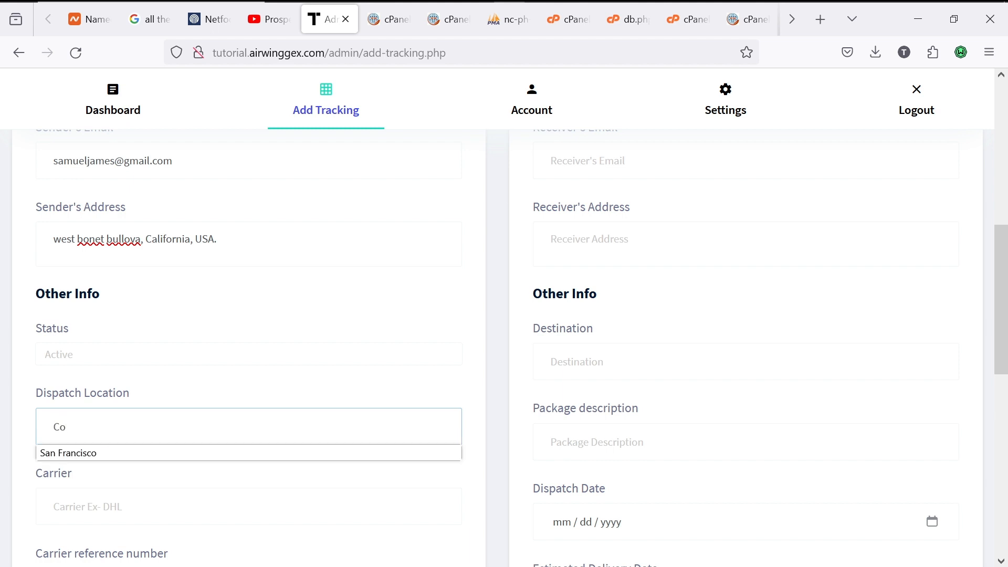
pyautogui.write('mpton')
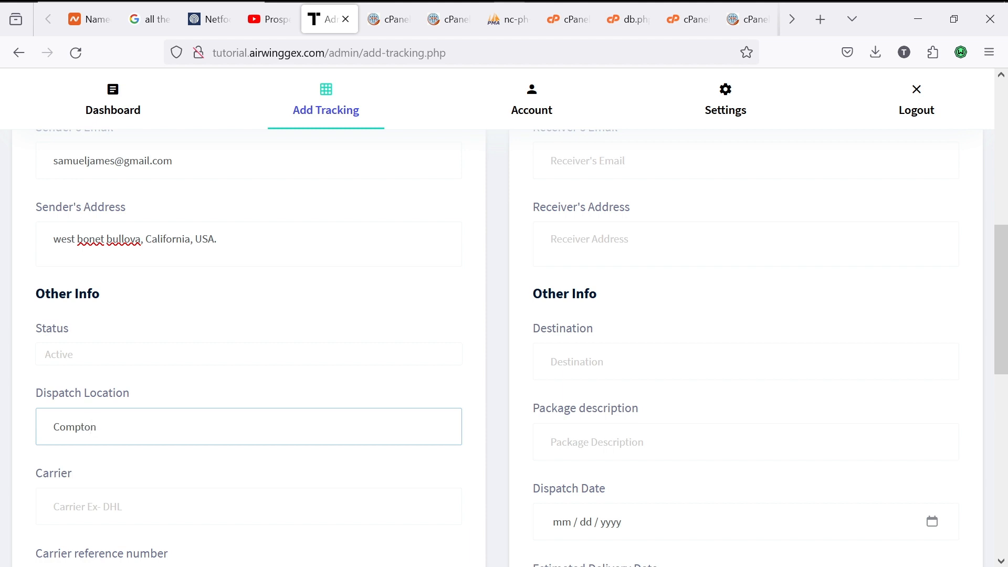
pyautogui.write(', California, USA')
pyautogui.click(55, 427)
pyautogui.write('Bk')
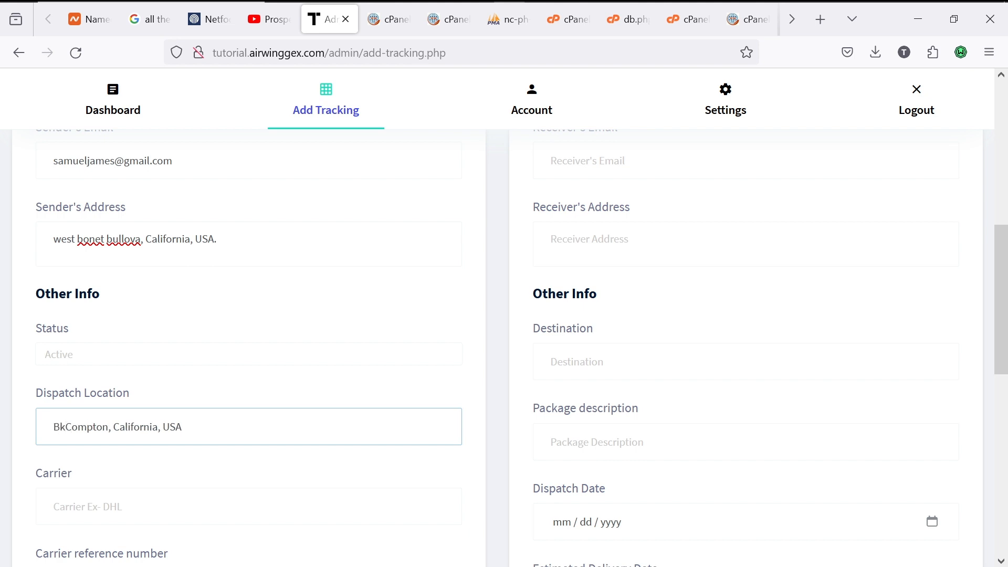
pyautogui.write('120')
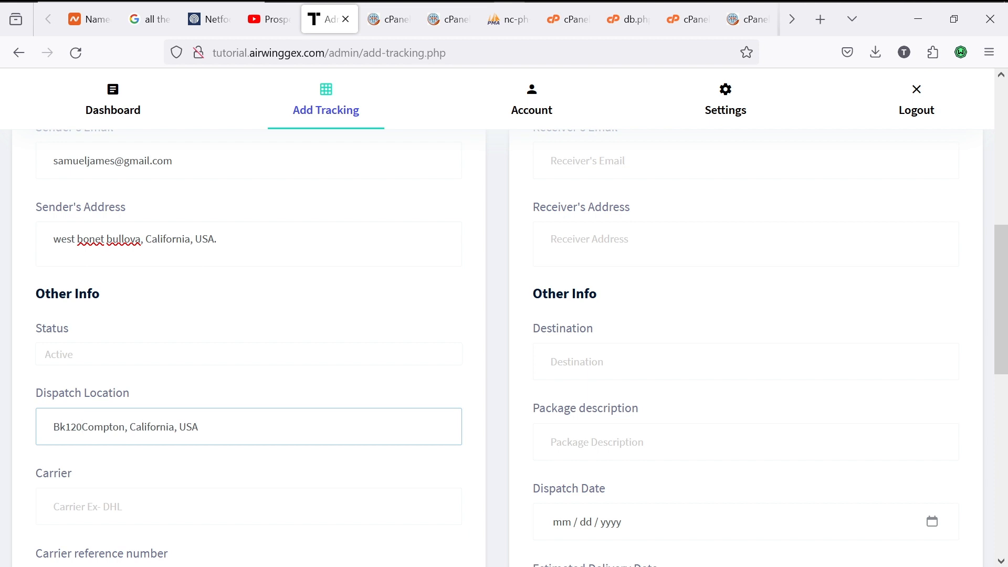
pyautogui.write(',')
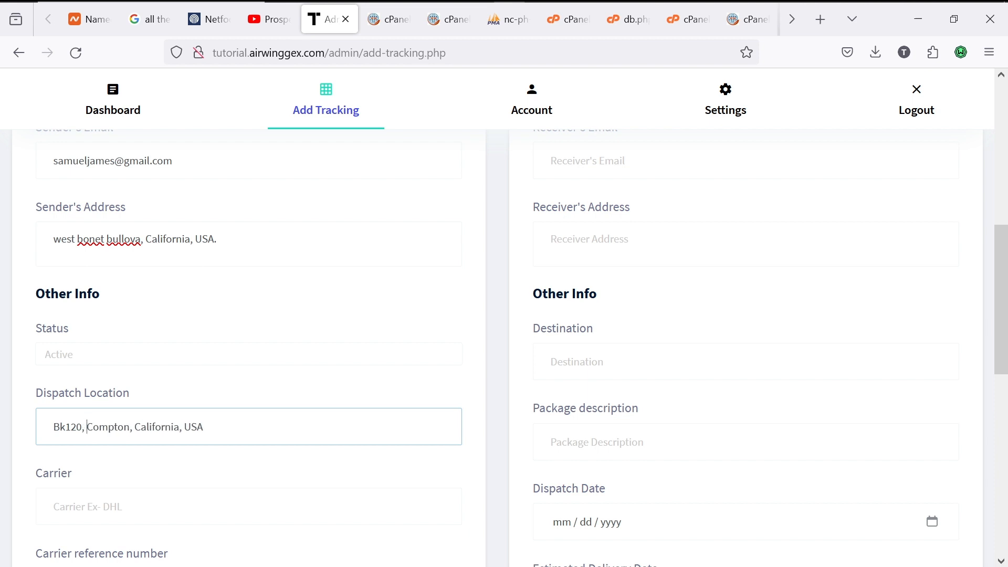
pyautogui.scroll(-2, 276, 449)
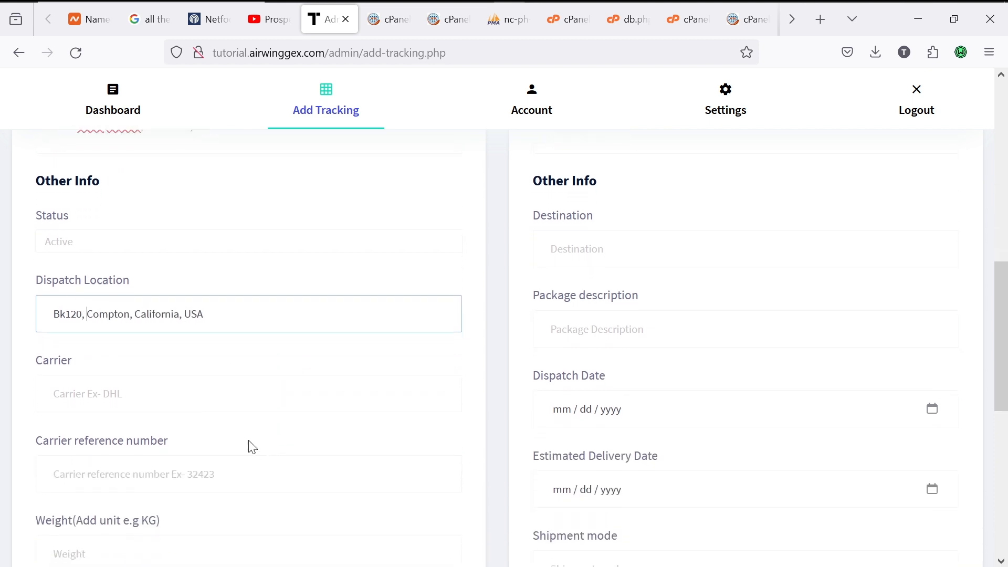
# - Set the carrier to FedEx and enter its carrier reference number
pyautogui.click(155, 392)
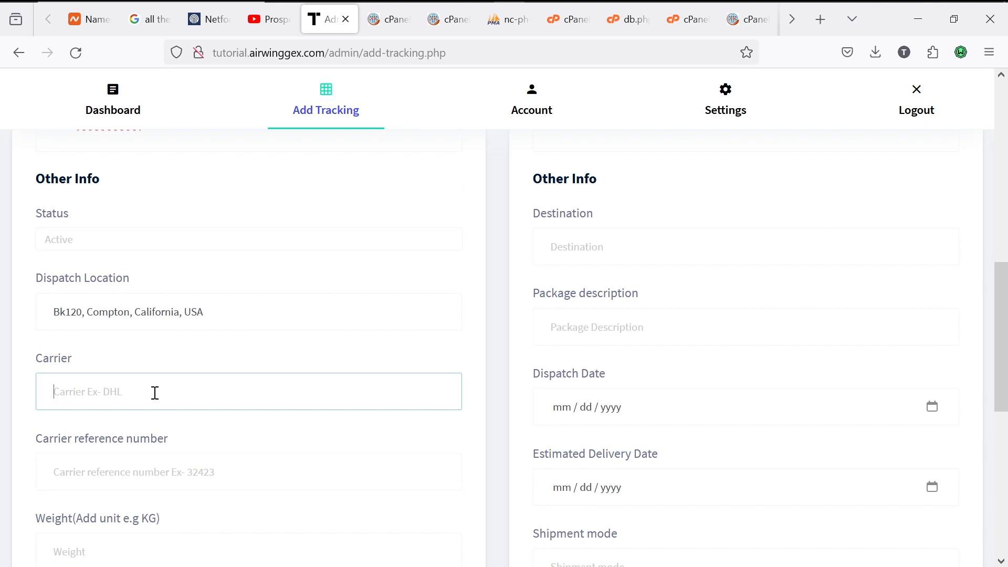
pyautogui.write('FE')
pyautogui.press('BackSpace')
pyautogui.write('edEx')
pyautogui.click(147, 473)
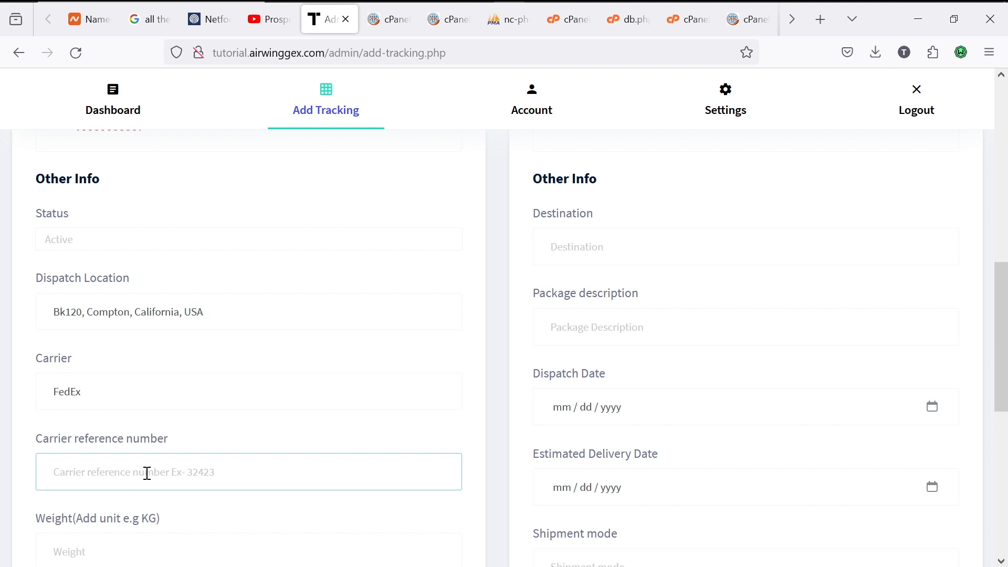
pyautogui.write('23456')
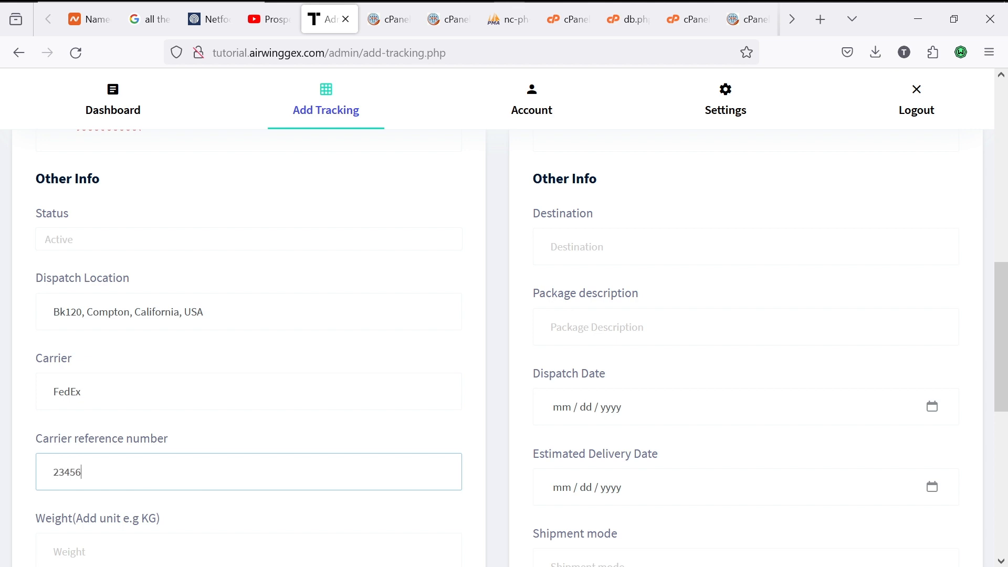
pyautogui.write('789')
pyautogui.press('BackSpace')
pyautogui.press('BackSpace')
pyautogui.press('BackSpace')
pyautogui.press('BackSpace')
pyautogui.press('BackSpace')
pyautogui.press('BackSpace')
pyautogui.press('BackSpace')
pyautogui.press('BackSpace')
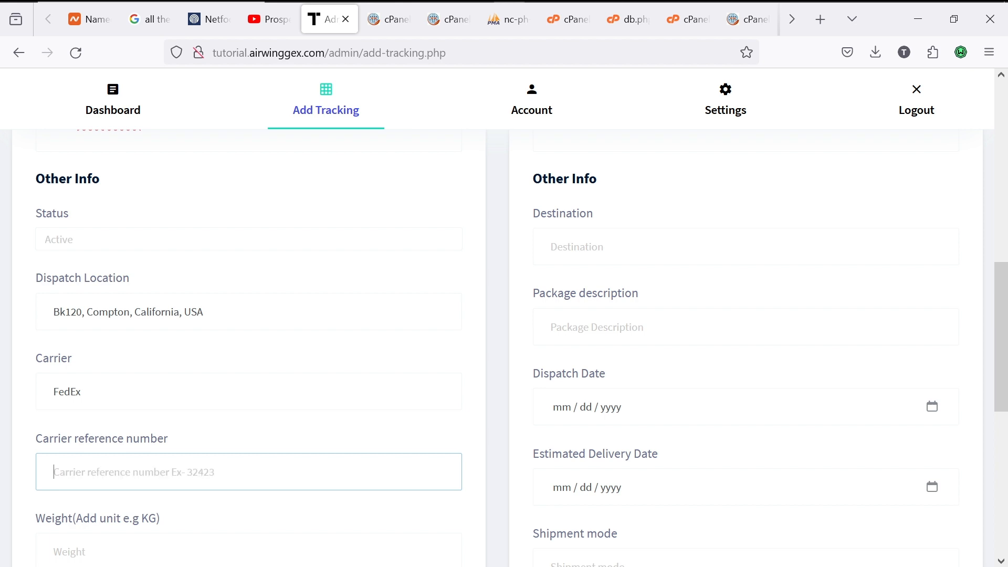
pyautogui.write('024')
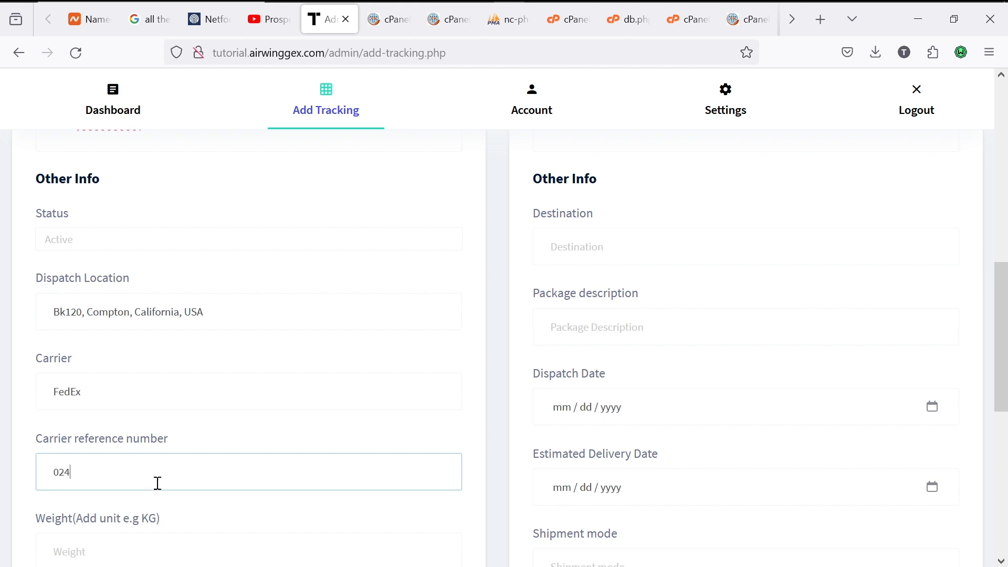
# - Enter weight 6, payment mode Wire Transfer, and attach the WhatsApp photo as package image
pyautogui.scroll(-5, 200, 514)
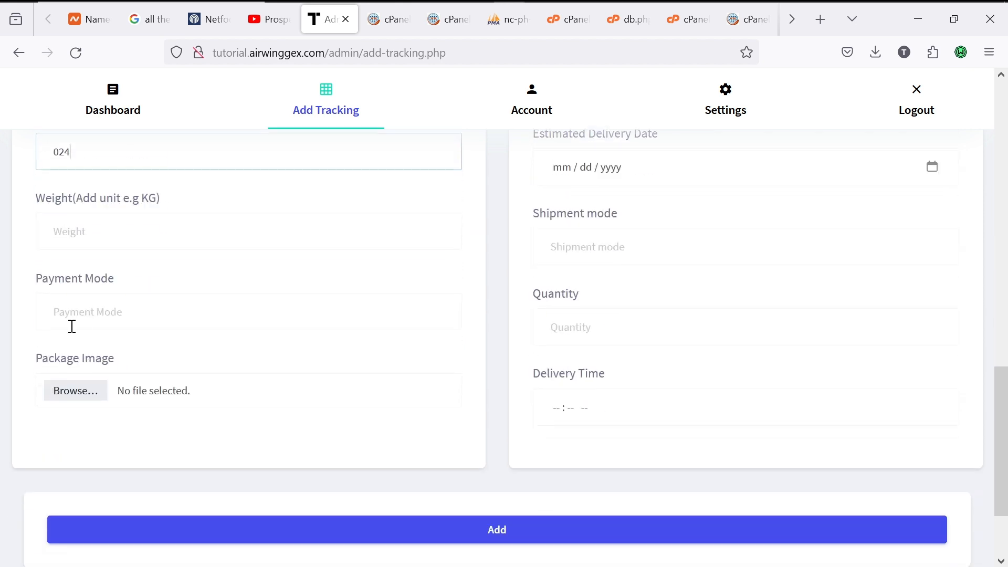
pyautogui.click(100, 232)
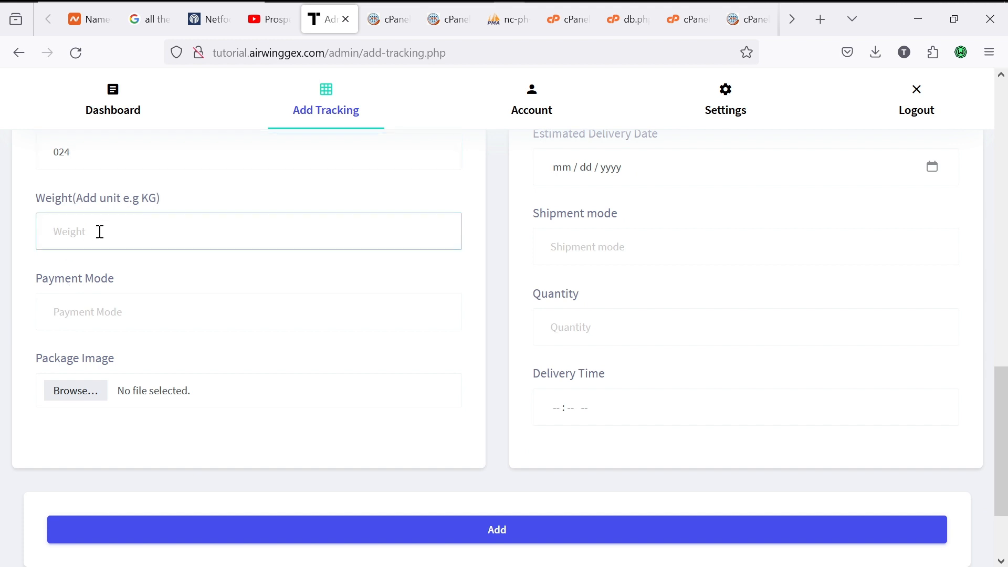
pyautogui.write('6')
pyautogui.click(136, 317)
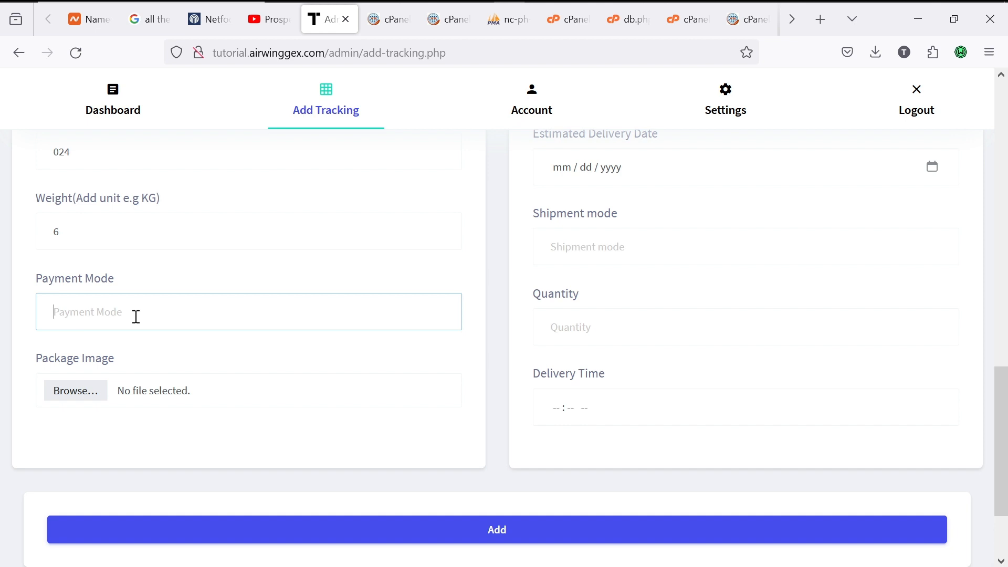
pyautogui.write('Wire Transfer')
pyautogui.click(75, 389)
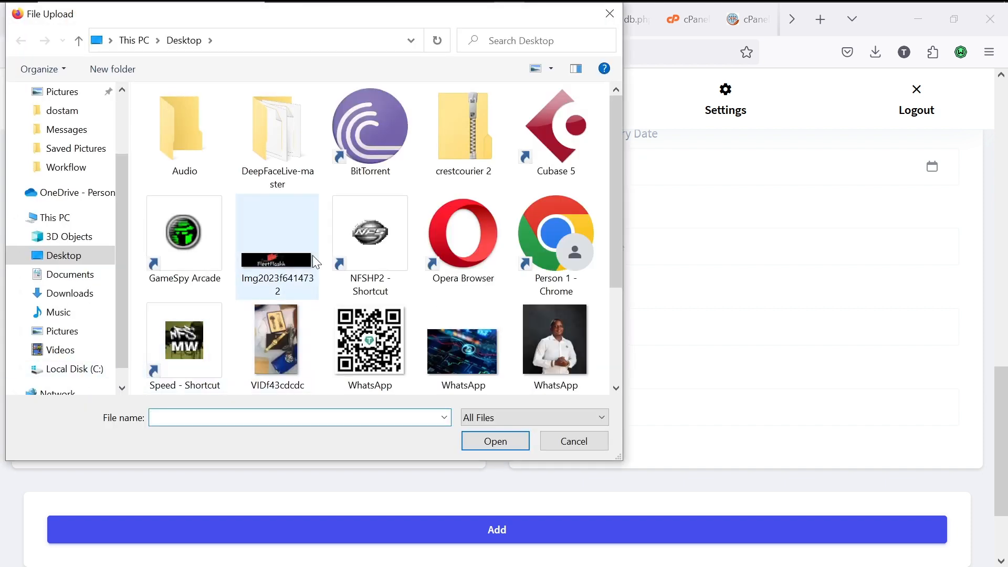
pyautogui.doubleClick(461, 323)
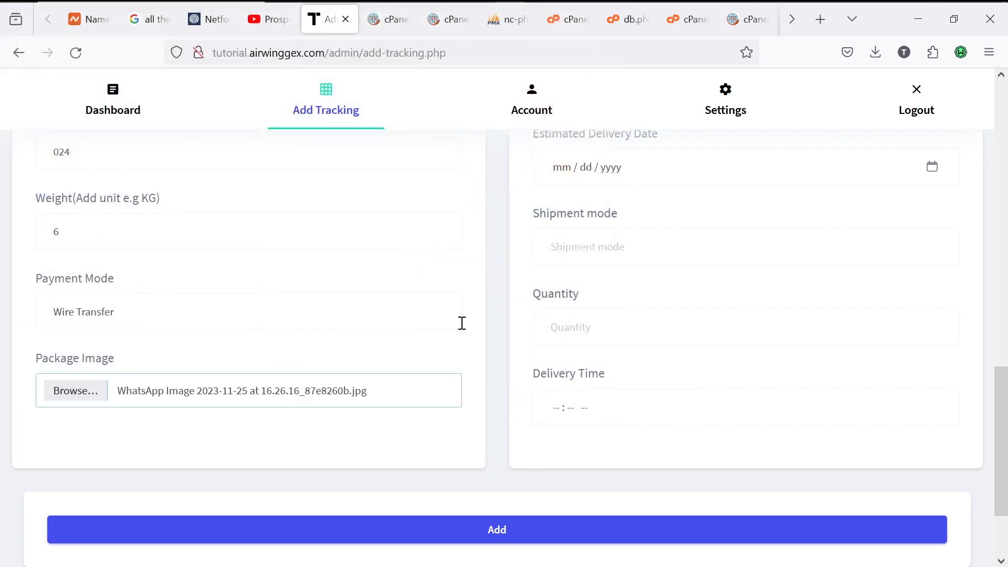
# - Enter the receiver's full name in Receiver's Name, correcting the typo
pyautogui.scroll(15, 419, 322)
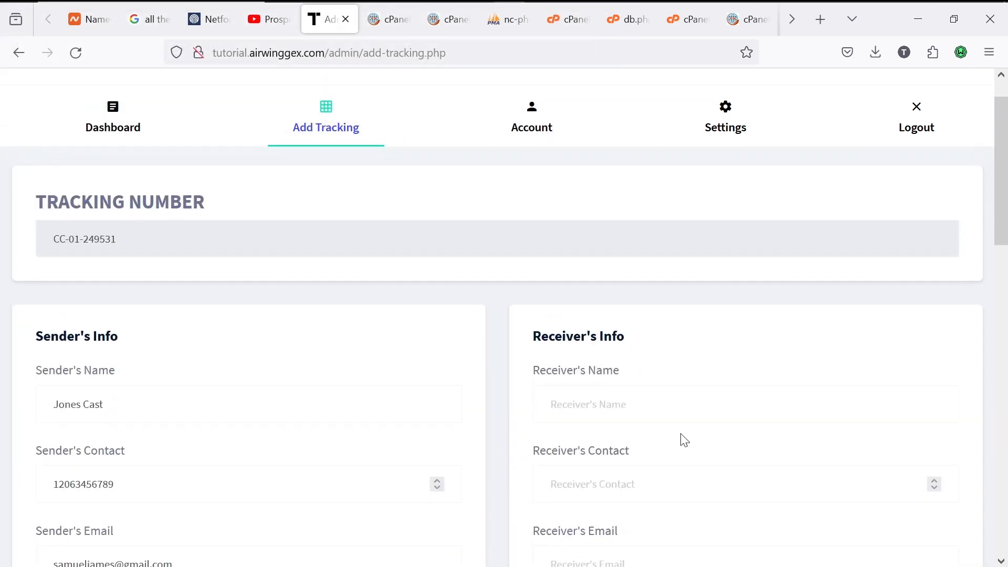
pyautogui.click(663, 401)
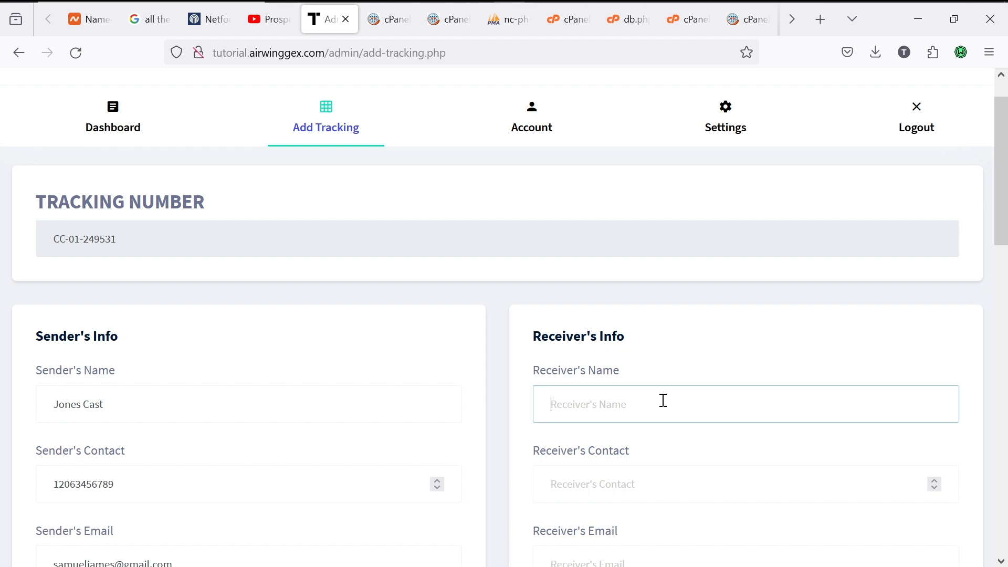
pyautogui.write('Margret Tha')
pyautogui.press('BackSpace')
pyautogui.press('BackSpace')
pyautogui.write('acher')
pyautogui.write('h')
pyautogui.write('t')
# - Enter the receiver's phone number in Receiver's Contact, fixing the last digits
pyautogui.click(628, 483)
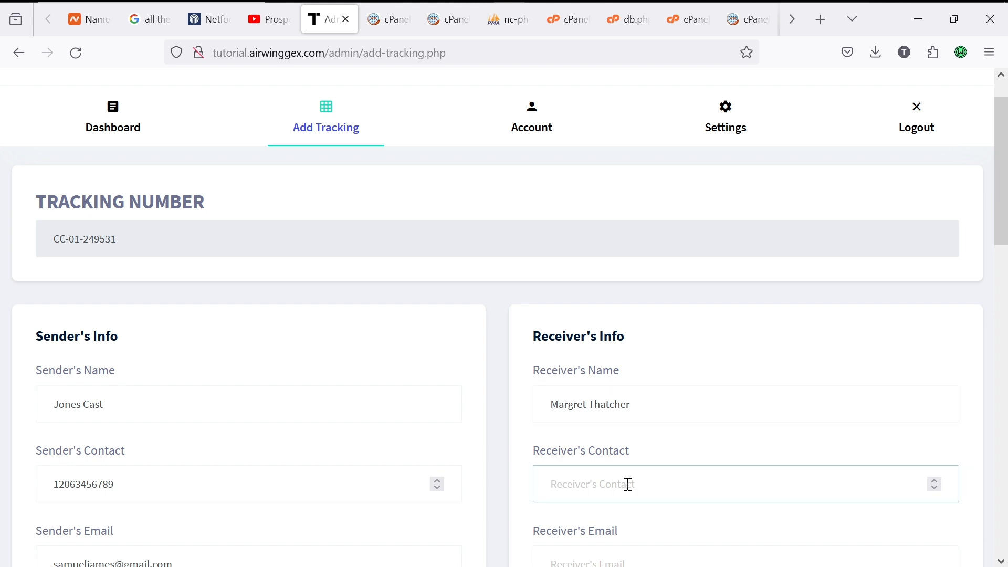
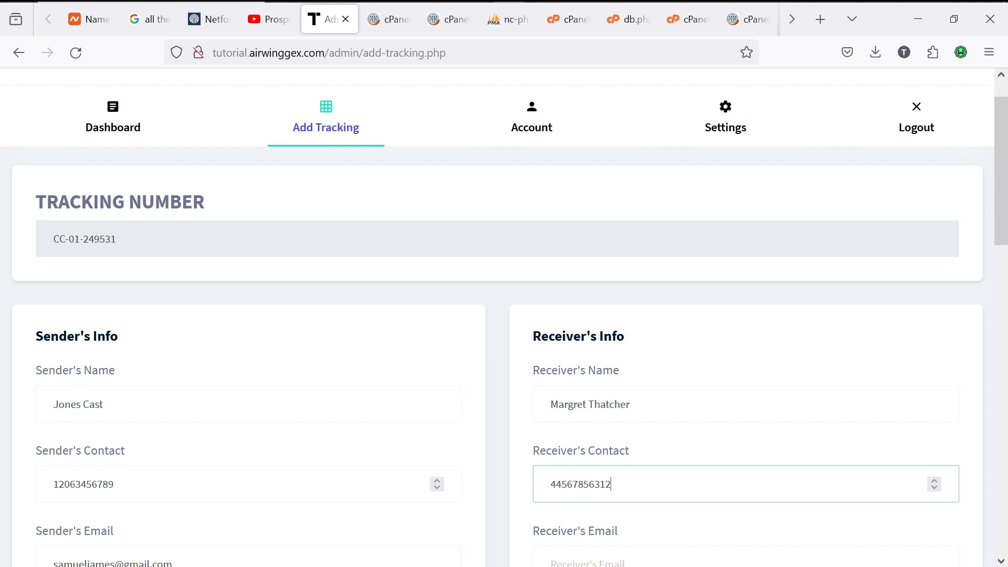
# - Fill in the Receiver's Email field, capitalising its first letter
pyautogui.scroll(-3, 749, 529)
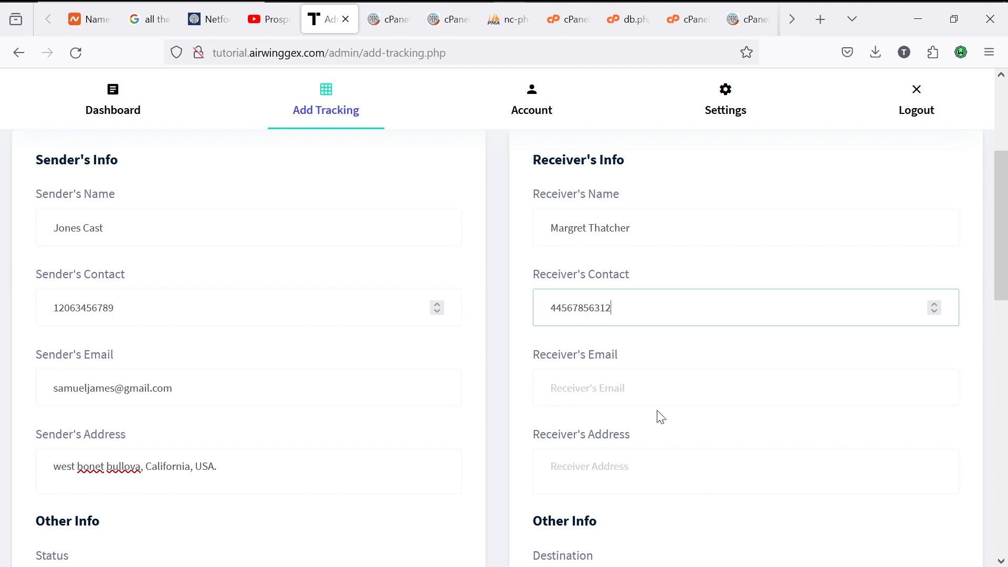
pyautogui.click(644, 385)
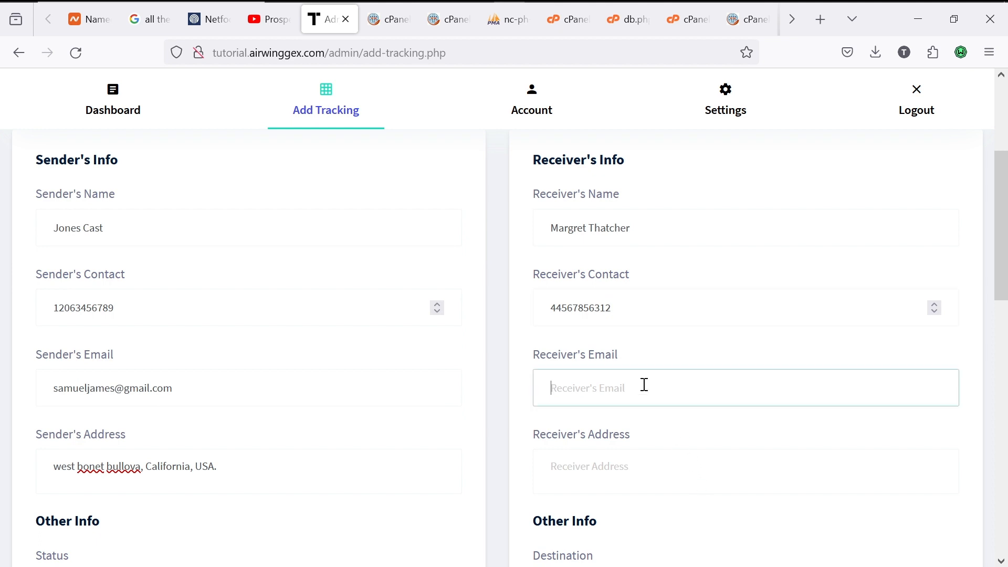
pyautogui.write('mar')
pyautogui.press('BackSpace')
pyautogui.write('gret Thatcher')
pyautogui.click(560, 391)
pyautogui.press('BackSpace')
pyautogui.write('M')
# - Enter the receiver's city and country in Receiver's Address, fixing the misspelling
pyautogui.click(656, 469)
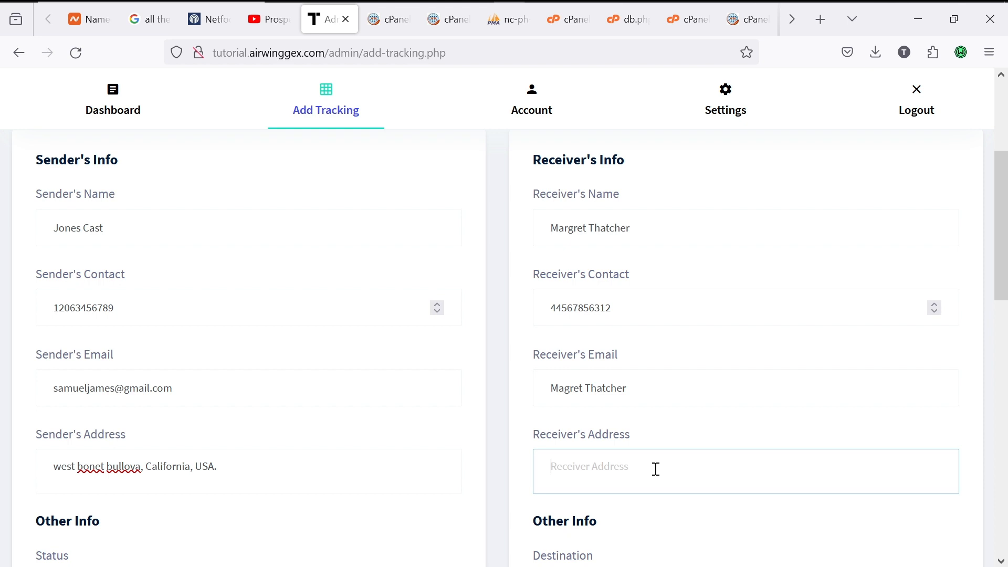
pyautogui.write('London, UK')
pyautogui.scroll(-4, 716, 498)
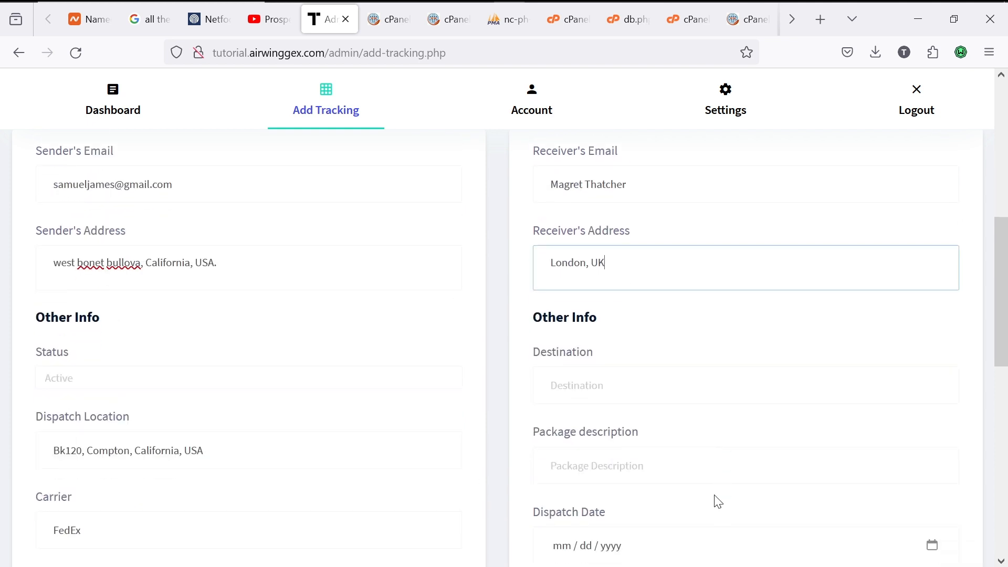
# - Enter the delivery street address, city and country in the Destination field
pyautogui.click(620, 382)
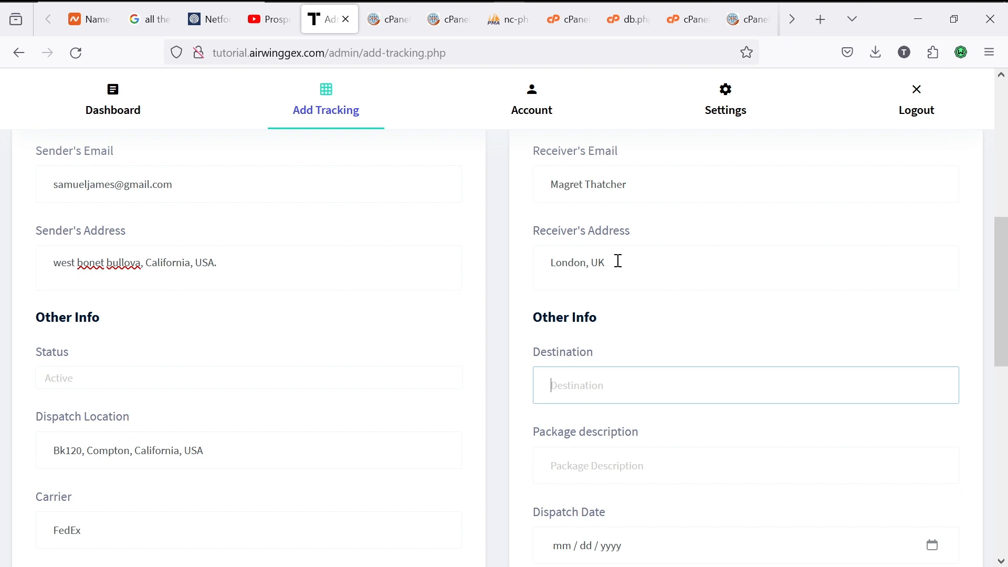
pyautogui.write('Bk32, Thatcher road')
pyautogui.write(', Lon')
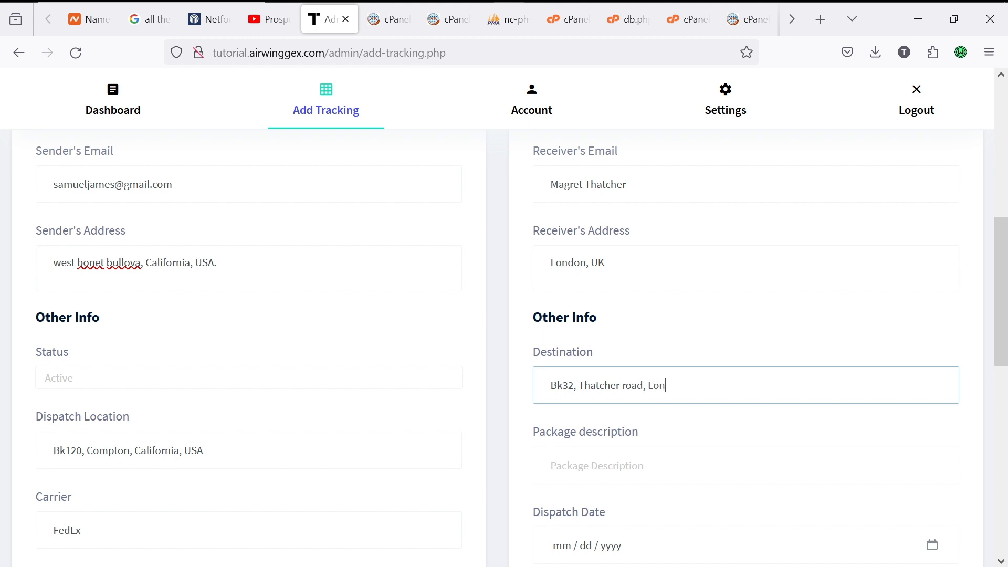
pyautogui.write('don, UK.')
# - Set the package description to 'A brown paper bag of money worth $100,000' via autofill
pyautogui.click(681, 477)
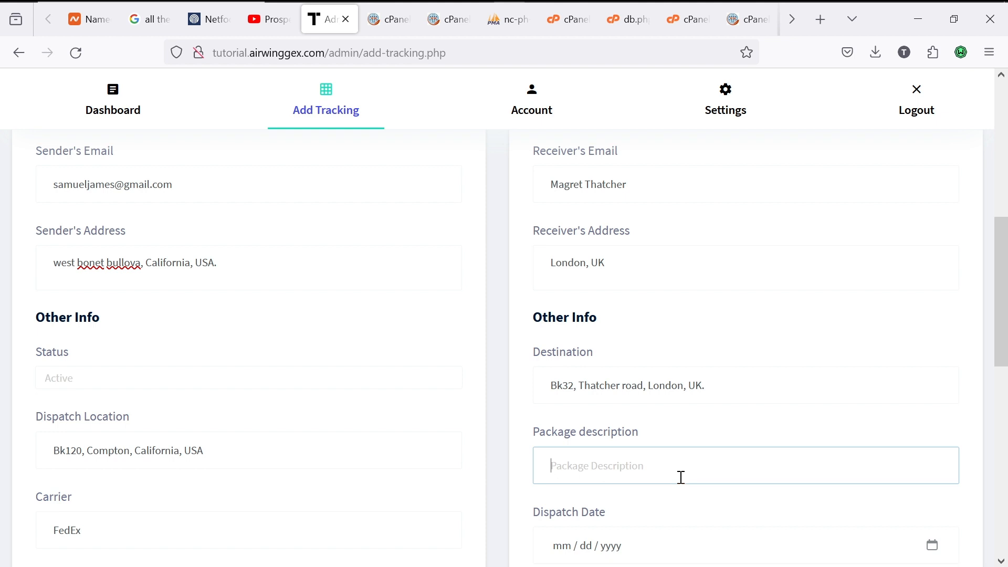
pyautogui.write('A')
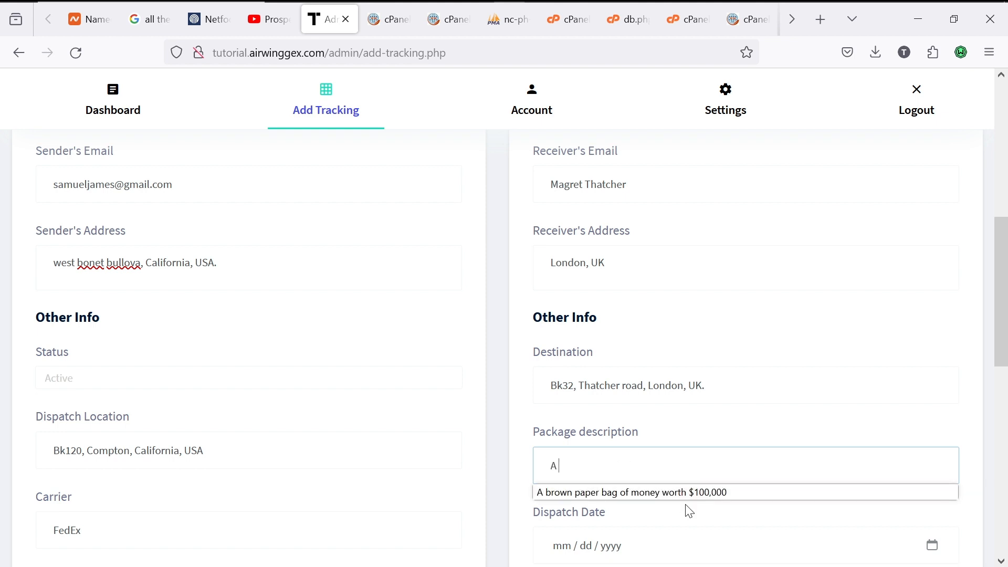
pyautogui.click(676, 493)
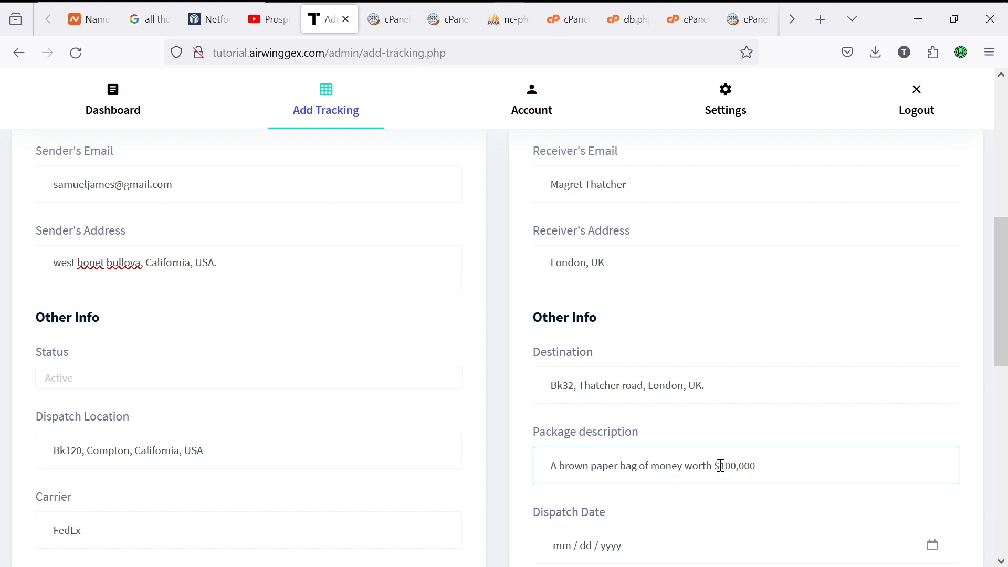
pyautogui.scroll(-3, 715, 486)
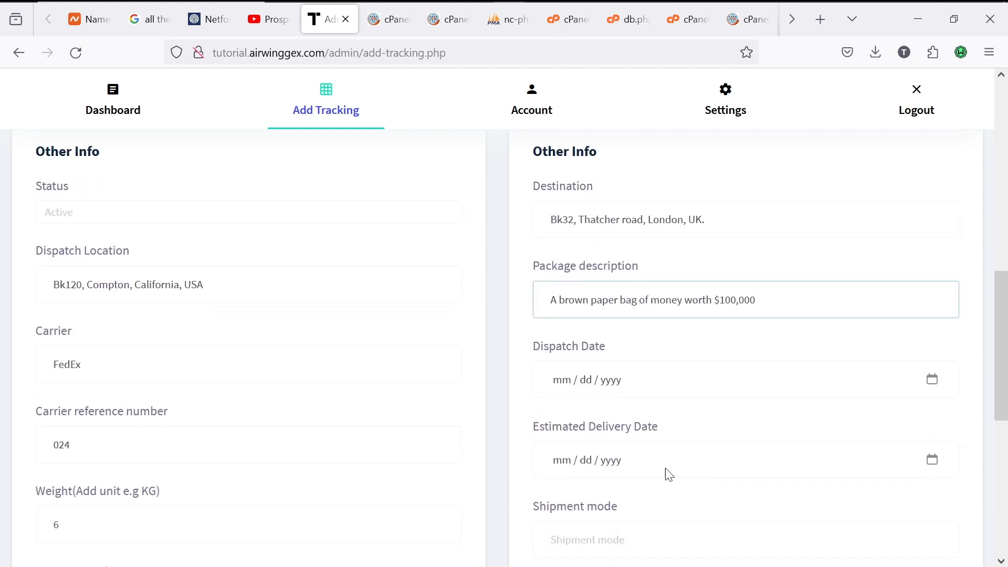
# - Enter Dispatch Date 01/11/2024 and Estimated Delivery Date 01/13/2024, correcting the delivery day
pyautogui.click(563, 382)
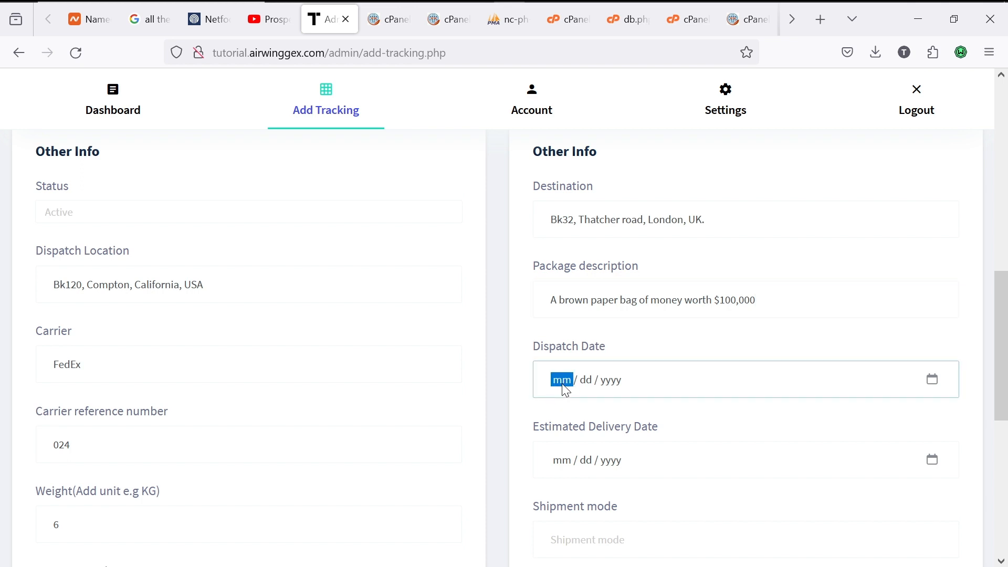
pyautogui.write('01 / 11 / 2024')
pyautogui.click(562, 460)
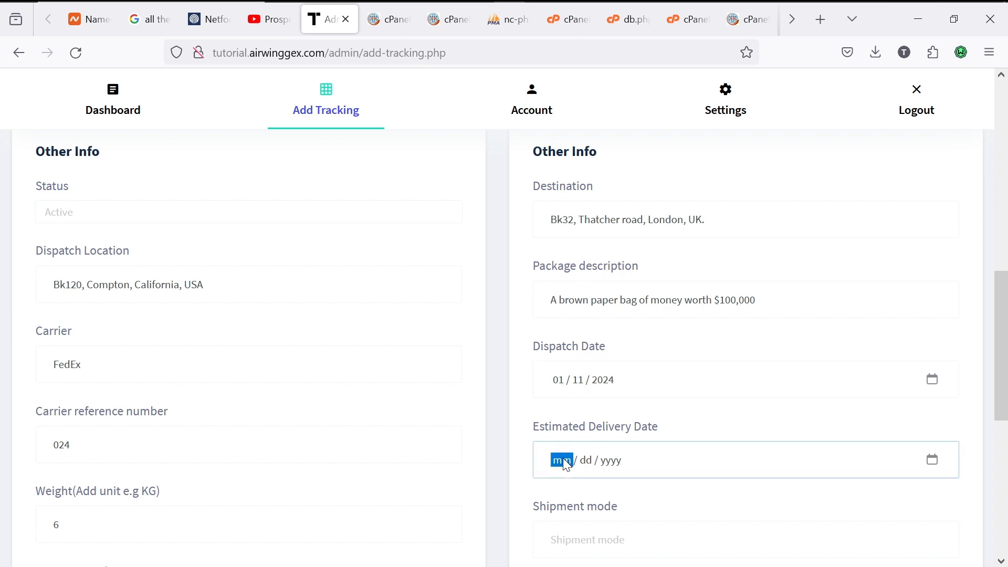
pyautogui.write('0111')
pyautogui.press('Left')
pyautogui.write('13 / 2024')
pyautogui.click(639, 507)
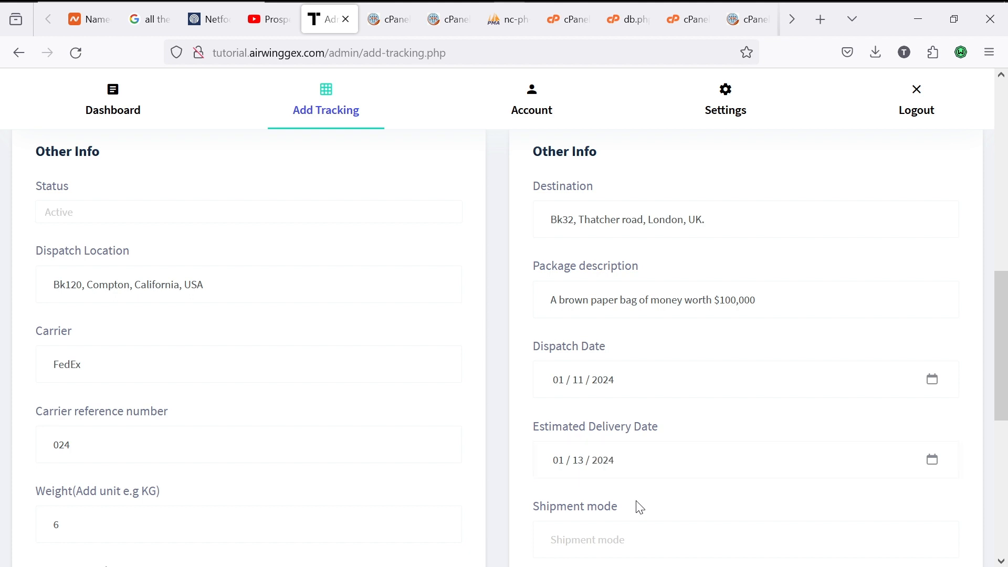
pyautogui.scroll(-3, 640, 506)
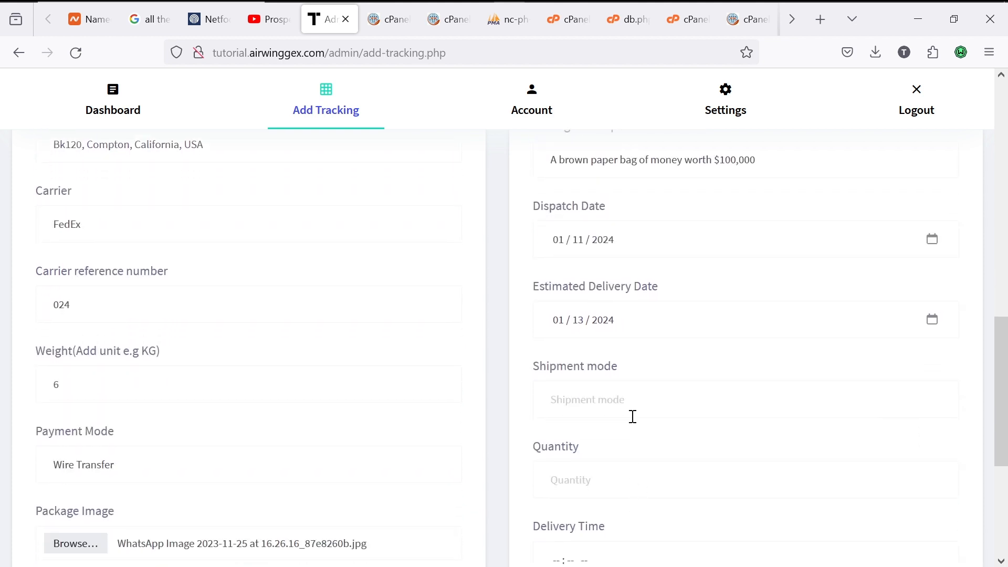
# - Set the shipment mode to 'Air Freign' and the quantity to 2
pyautogui.click(633, 408)
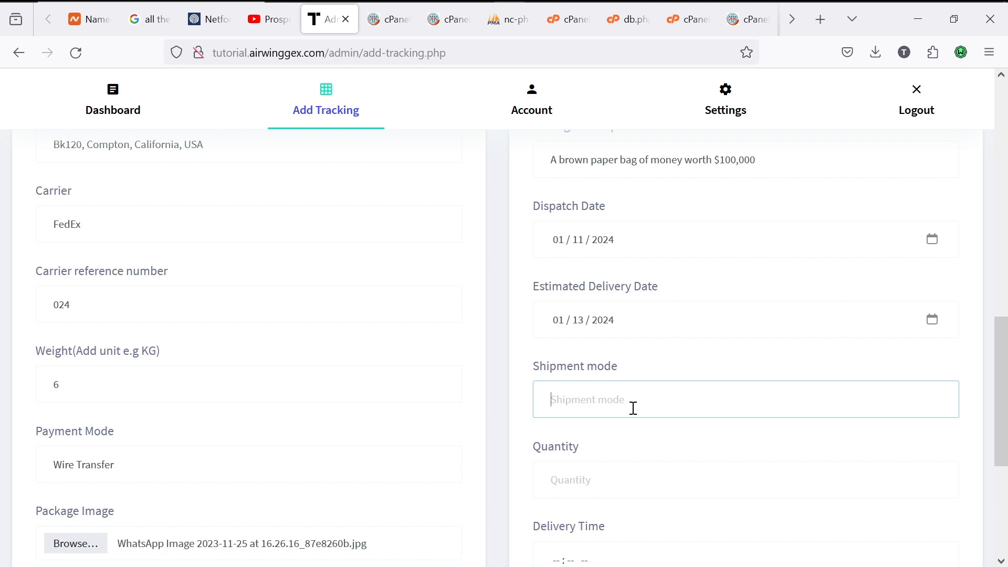
pyautogui.write('a')
pyautogui.press('BackSpace')
pyautogui.write('Air Freign')
pyautogui.click(651, 486)
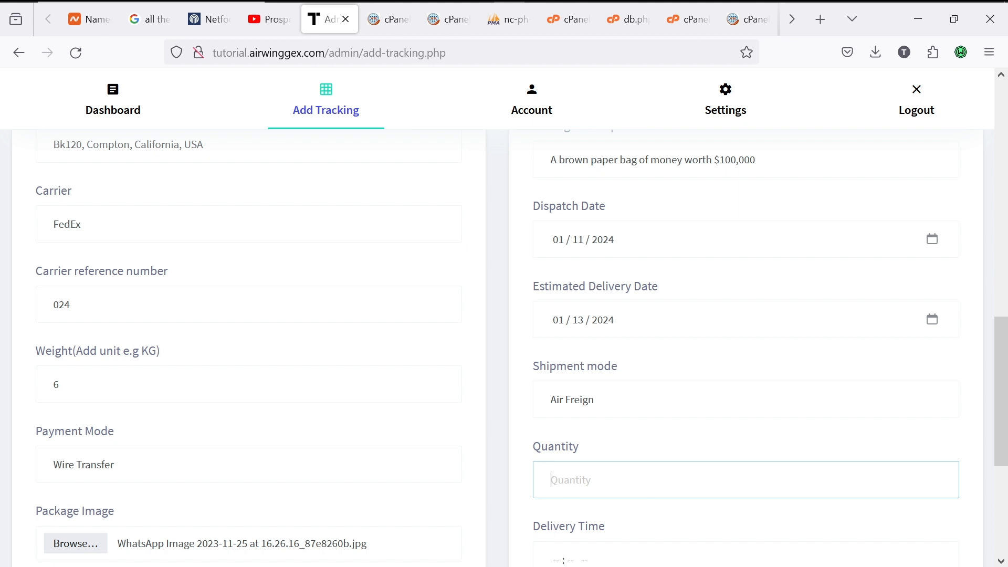
pyautogui.write('2')
# - Set the delivery time to 12:00 PM and add the tracking record
pyautogui.scroll(-5, 740, 515)
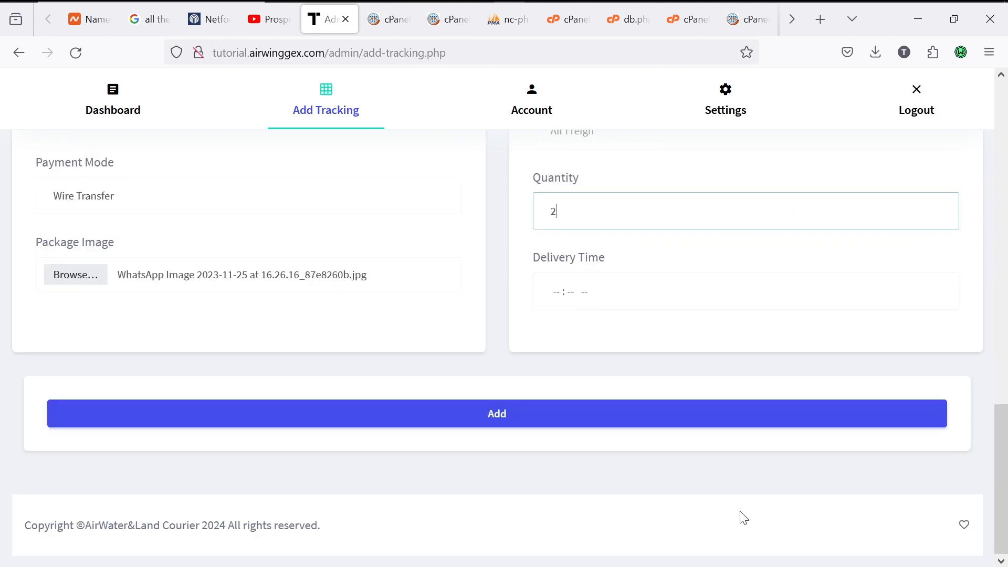
pyautogui.click(558, 299)
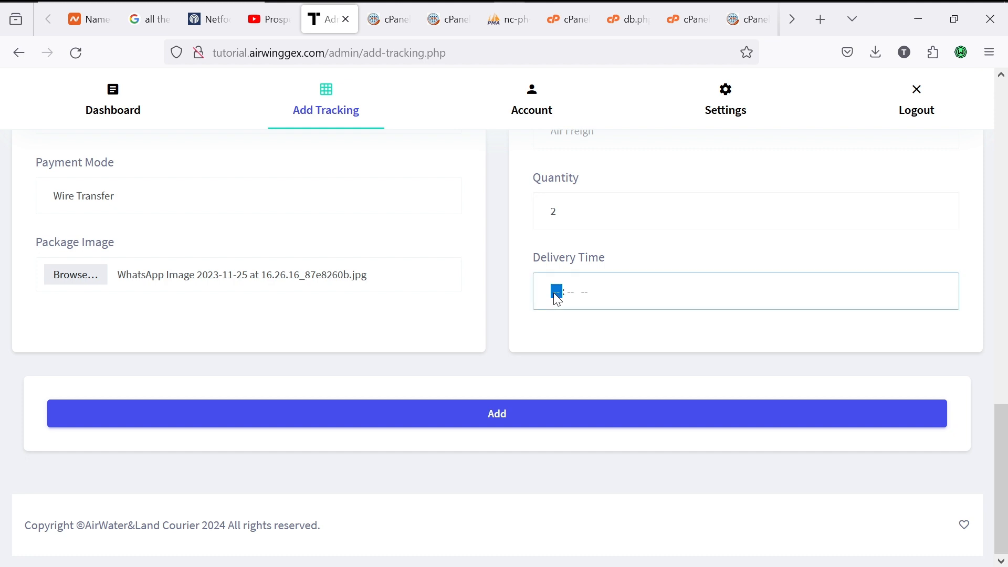
pyautogui.write('12 : 00 PM')
pyautogui.scroll(3, 561, 332)
pyautogui.scroll(-3, 560, 332)
pyautogui.click(488, 425)
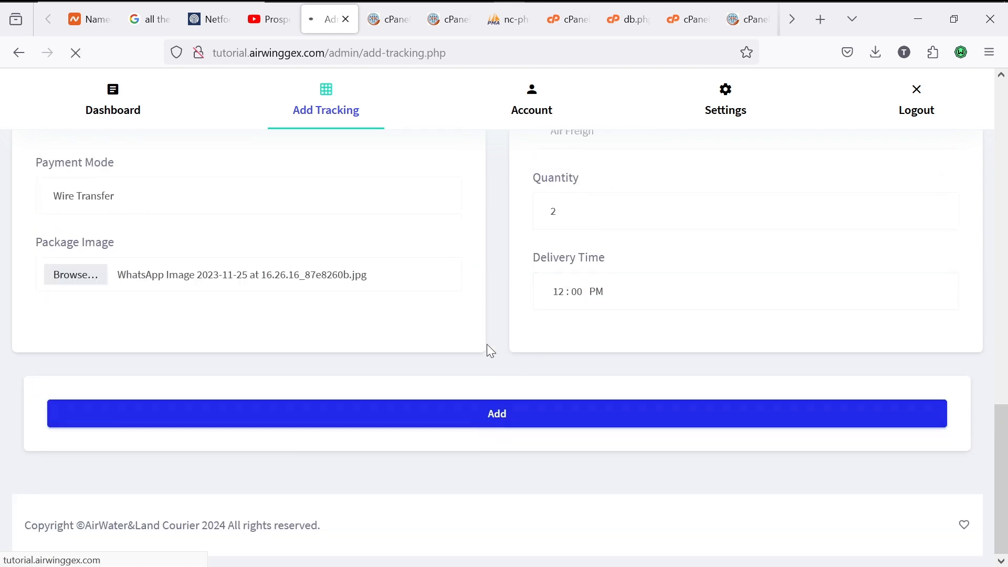
# - Dismiss the 'New Tracking Added Successfully' alert and select row 2's tracking number on the Dashboard
pyautogui.scroll(10, 491, 335)
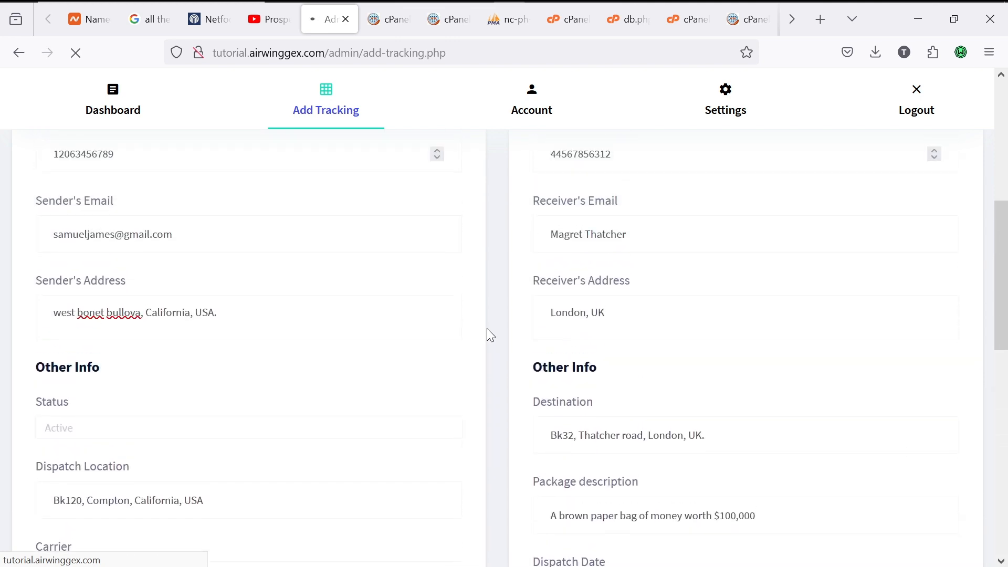
pyautogui.scroll(-3, 486, 329)
pyautogui.scroll(6, 487, 329)
pyautogui.scroll(-13, 487, 328)
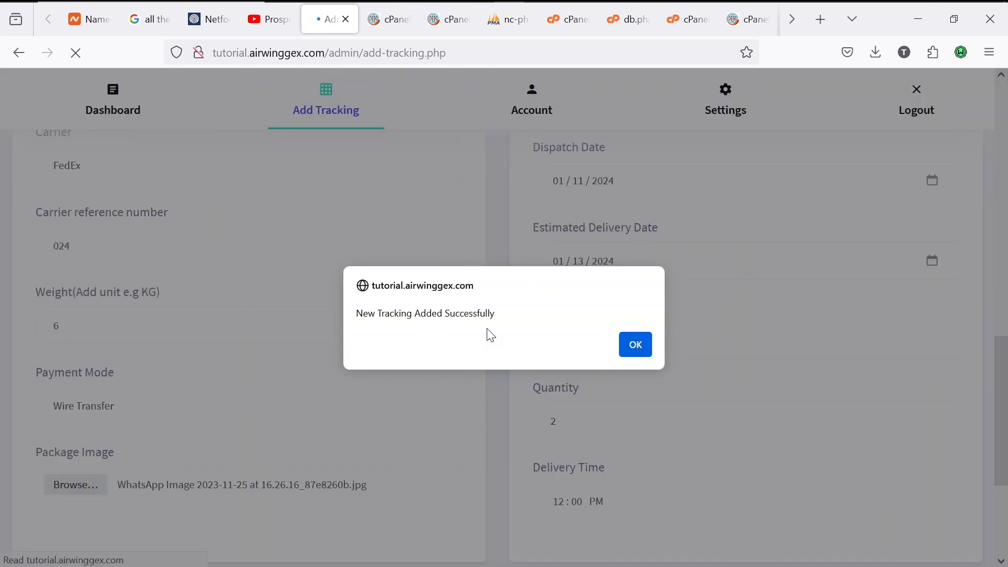
pyautogui.click(642, 348)
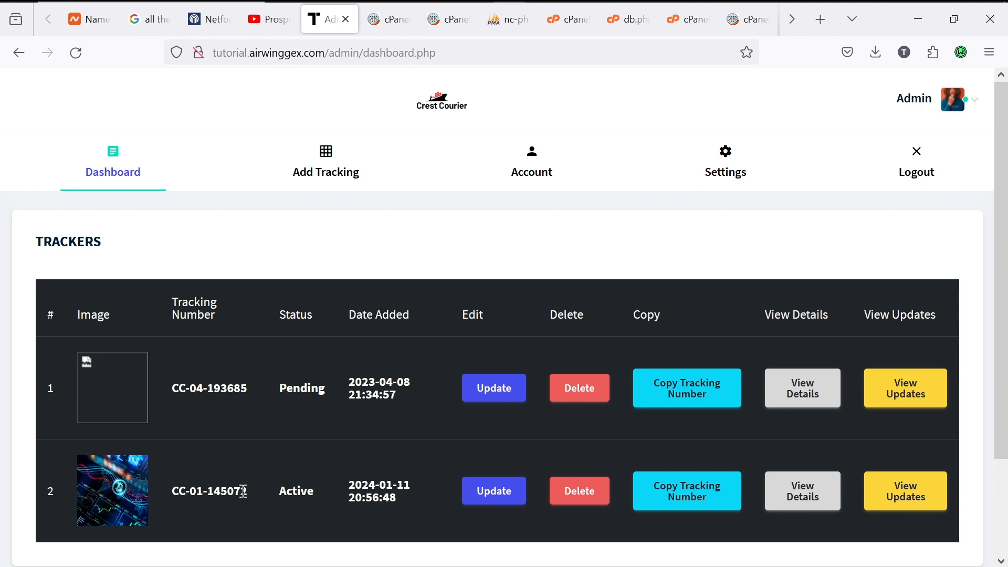
pyautogui.moveTo(248, 490); pyautogui.dragTo(174, 494)
pyautogui.hotkey('ctrl', 'c')
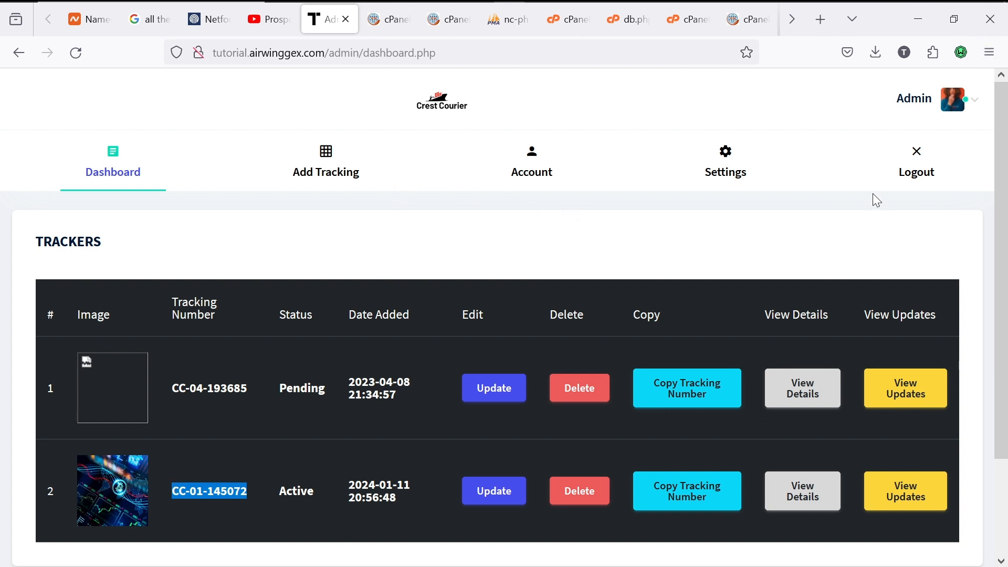
# - Log out and trim the address to tutorial.airwinggex.com to load the public homepage
pyautogui.click(902, 173)
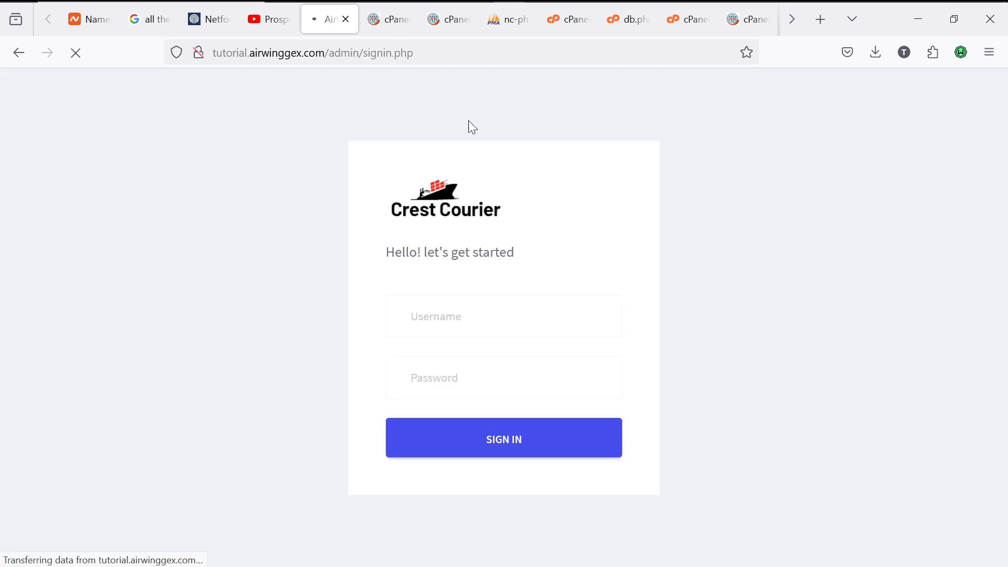
pyautogui.click(431, 55)
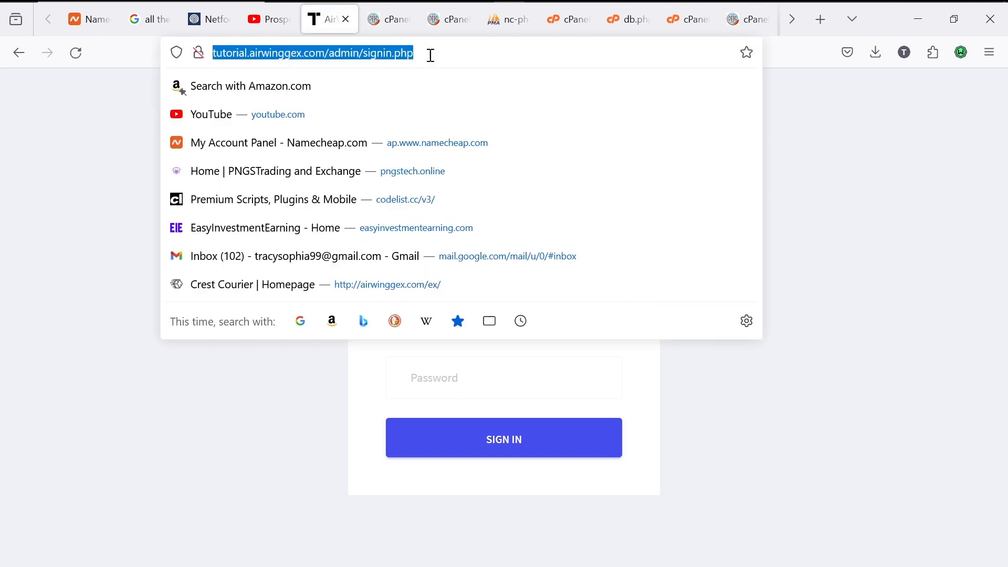
pyautogui.press('BackSpace')
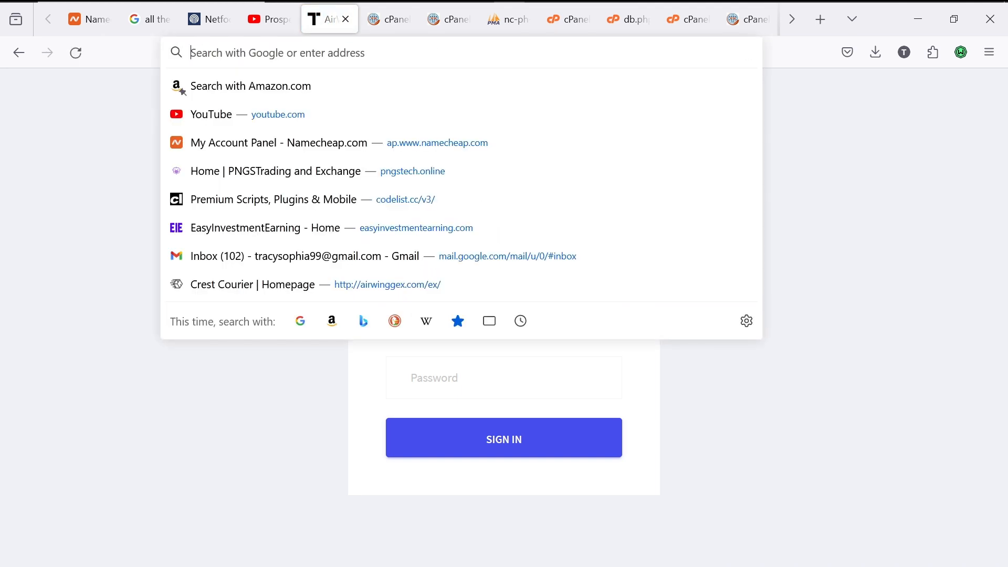
pyautogui.hotkey('ctrl', 'z')
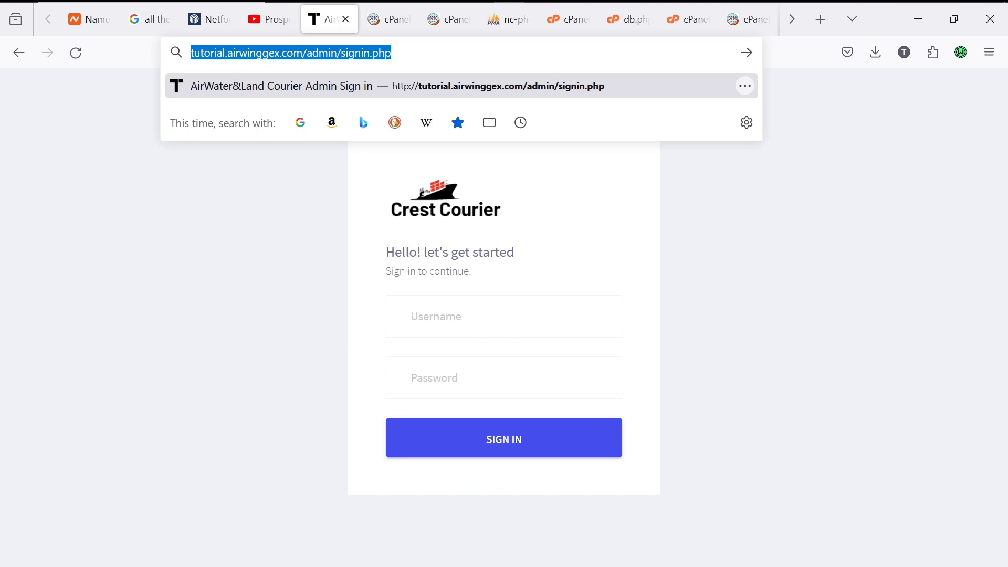
pyautogui.click(481, 49)
pyautogui.press('BackSpace')
pyautogui.press('BackSpace')
pyautogui.press('BackSpace')
pyautogui.press('BackSpace')
pyautogui.press('BackSpace')
pyautogui.press('BackSpace')
pyautogui.press('BackSpace')
pyautogui.press('BackSpace')
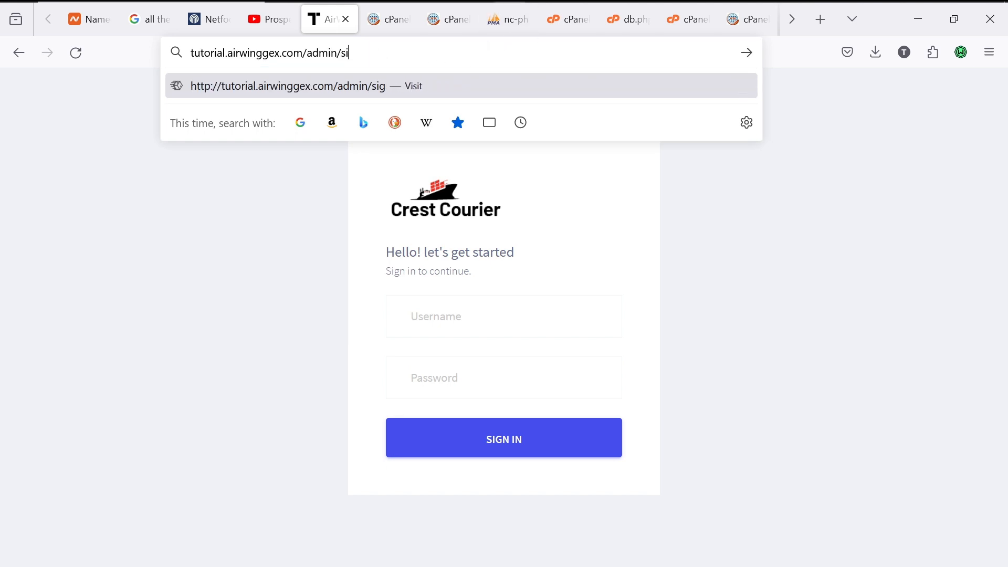
pyautogui.press('BackSpace')
pyautogui.press('BackSpace')
pyautogui.press('BackSpace')
pyautogui.press('BackSpace')
pyautogui.press('BackSpace')
pyautogui.press('BackSpace')
pyautogui.press('BackSpace')
pyautogui.press('BackSpace')
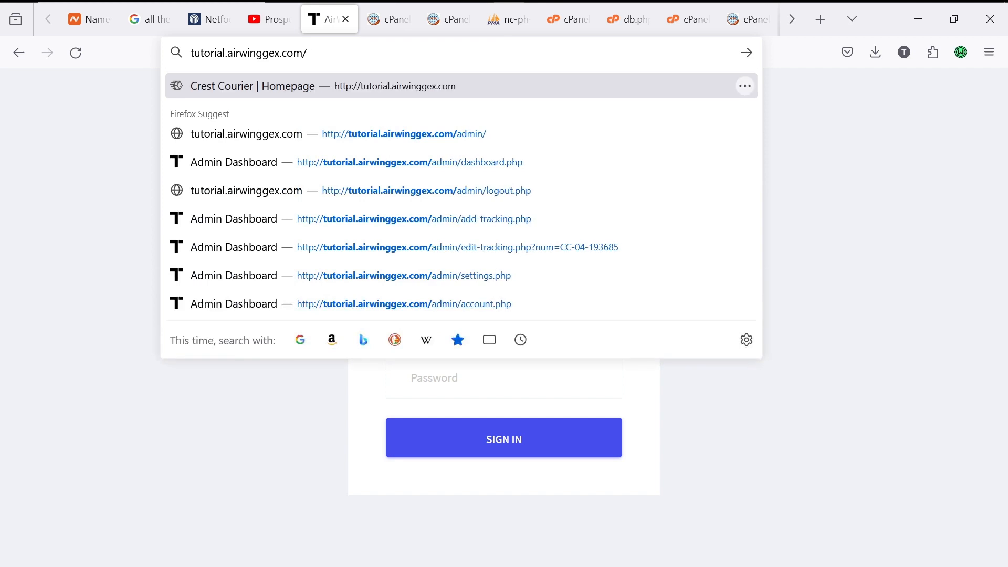
pyautogui.press('Return')
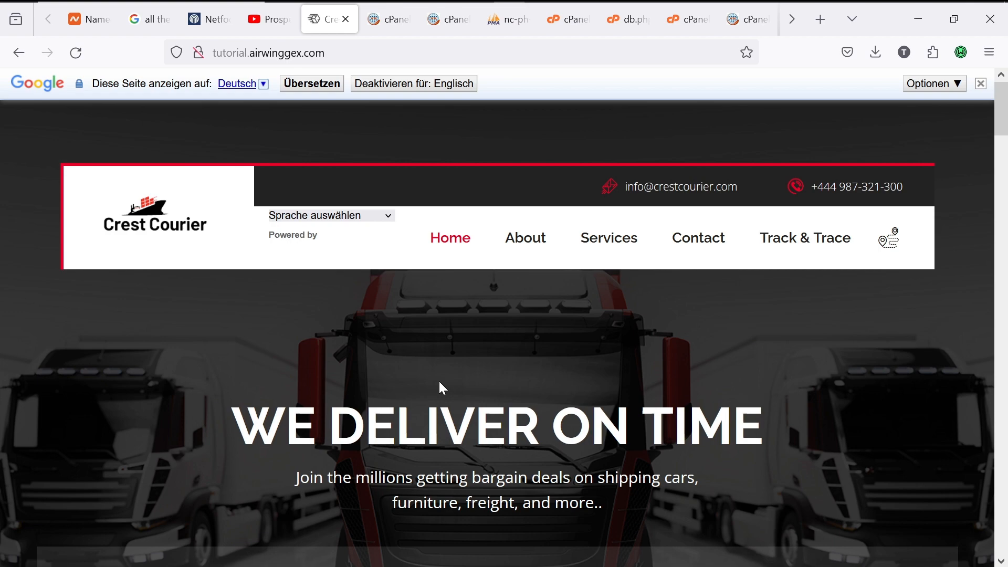
# - Paste the tracking ID into Enter Your Track ID, run Track Now, and review the shipment details
pyautogui.scroll(-10, 440, 389)
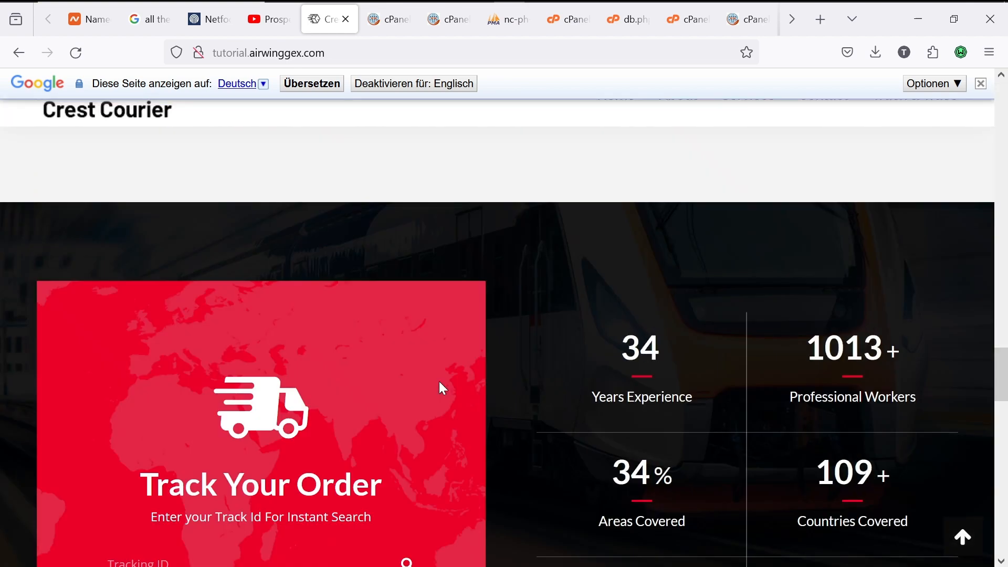
pyautogui.scroll(10, 442, 388)
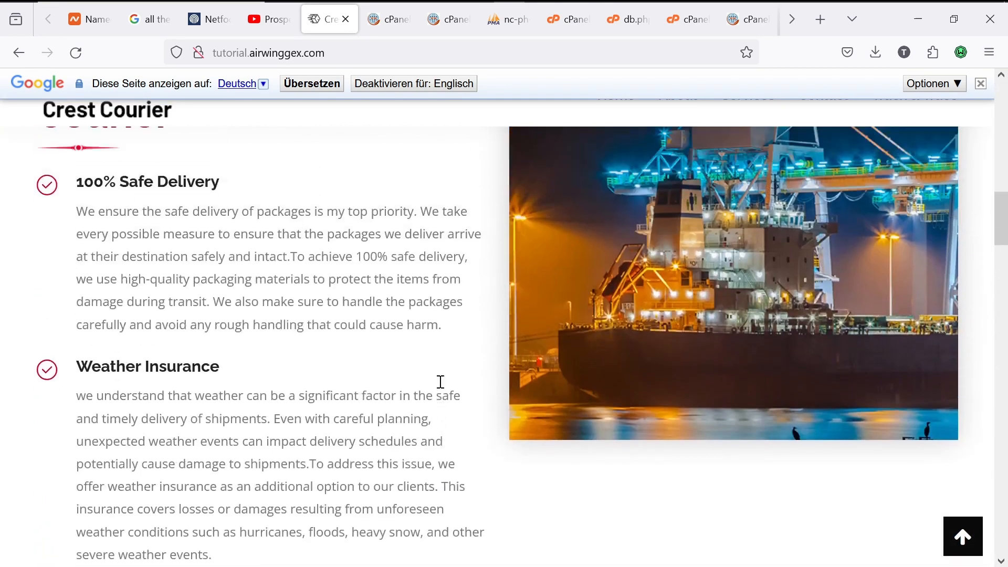
pyautogui.scroll(8, 440, 382)
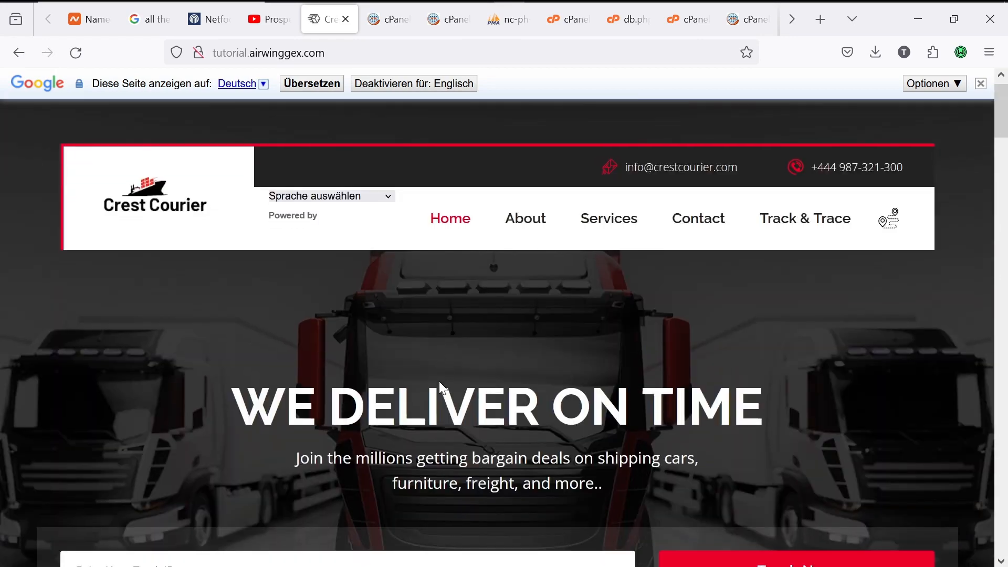
pyautogui.scroll(-5, 439, 383)
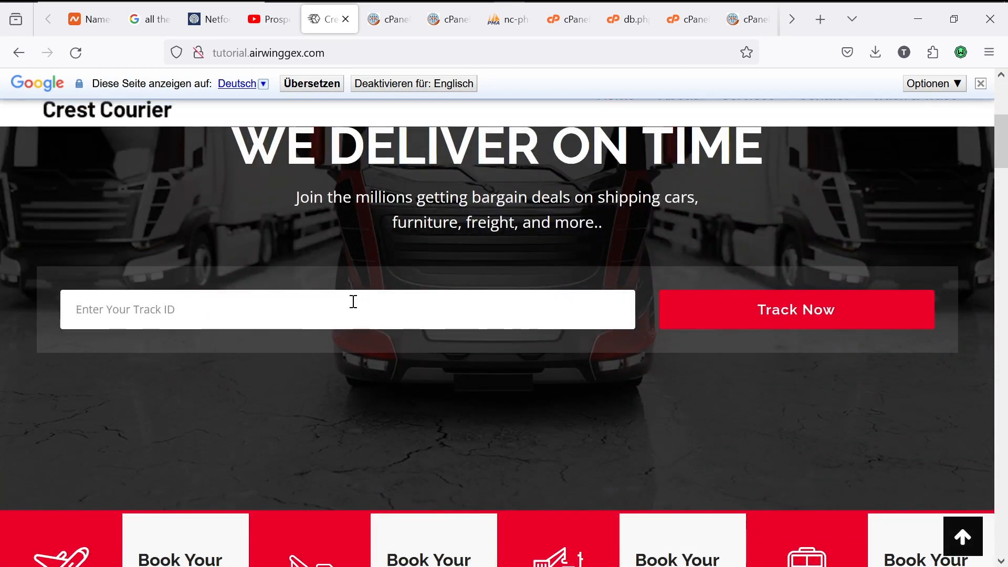
pyautogui.click(354, 301)
pyautogui.hotkey('ctrl', 'v')
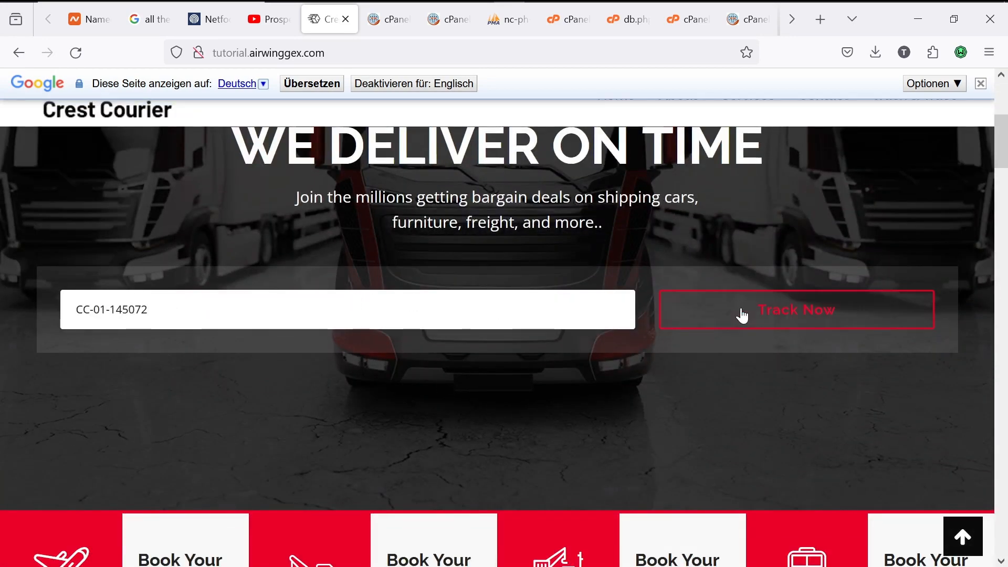
pyautogui.click(741, 315)
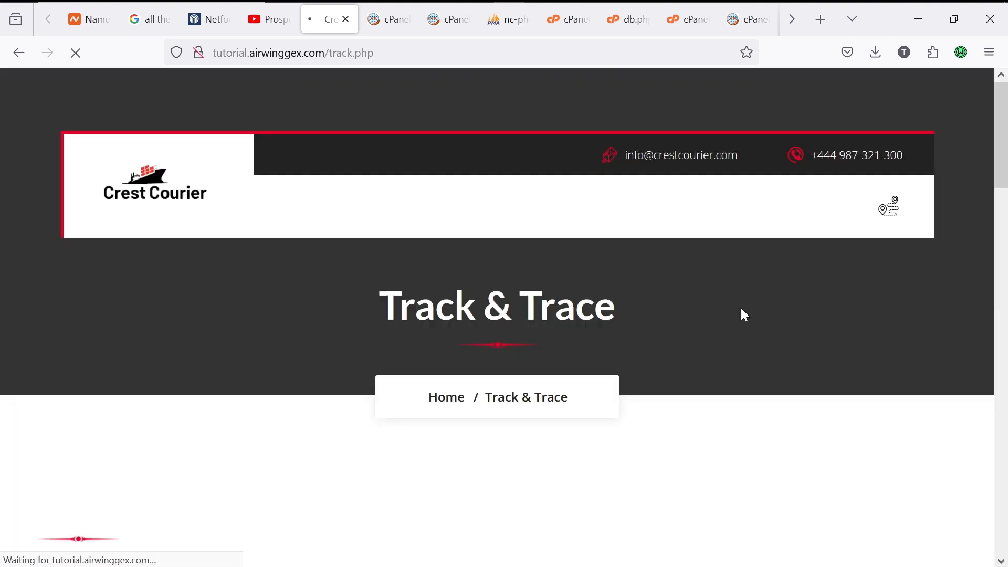
pyautogui.scroll(-6, 742, 310)
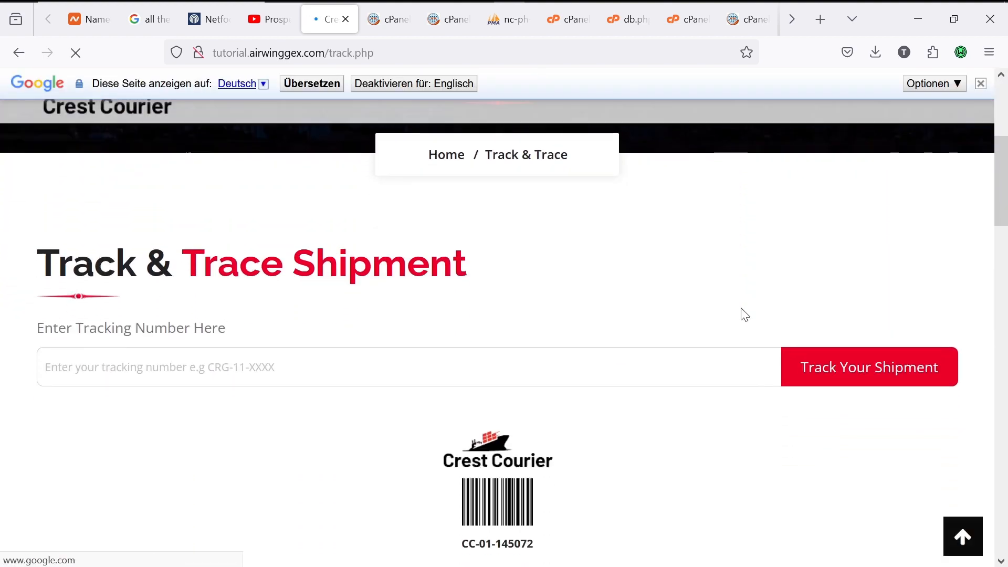
pyautogui.scroll(-4, 742, 308)
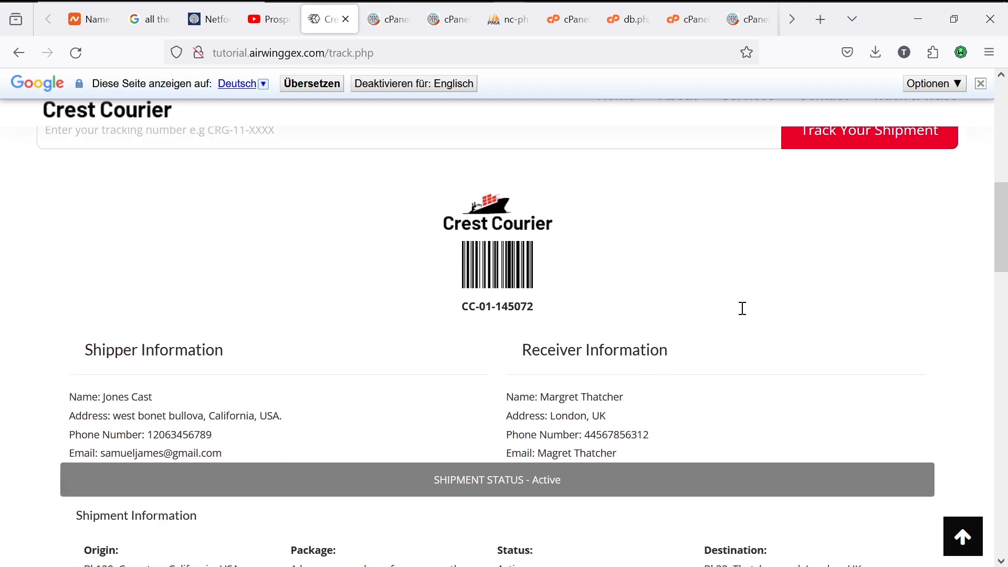
pyautogui.scroll(-10, 742, 308)
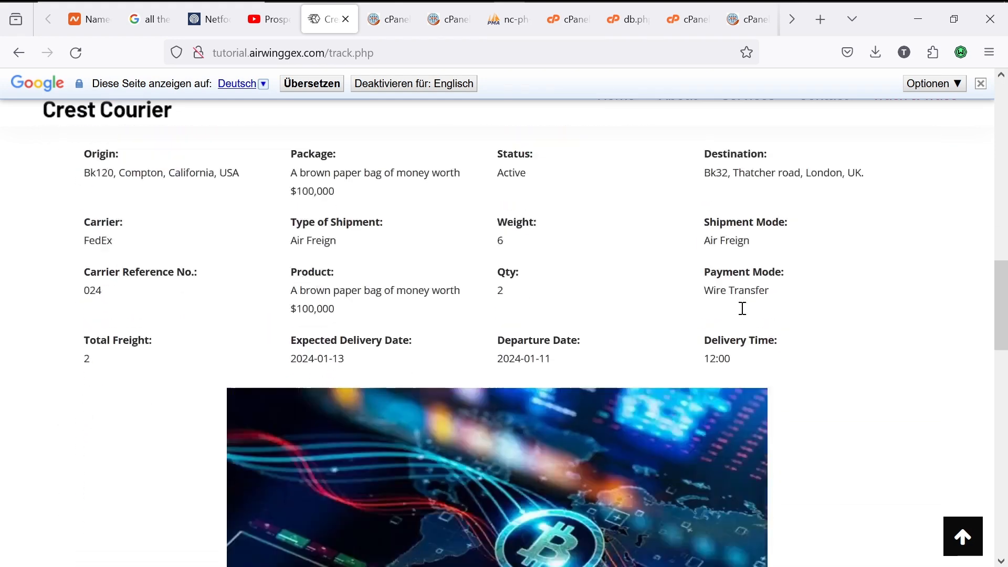
pyautogui.scroll(3, 743, 308)
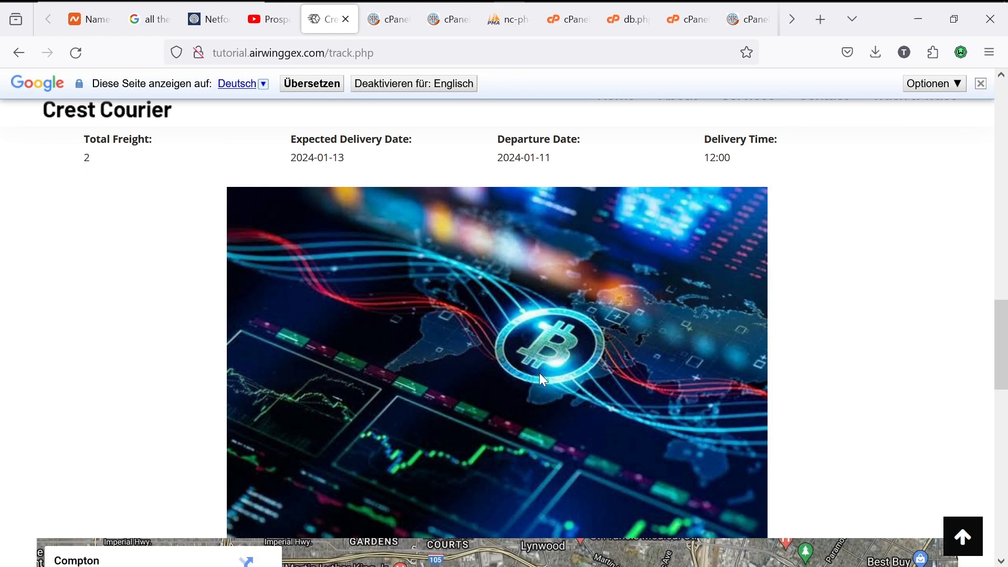
pyautogui.scroll(-4, 469, 379)
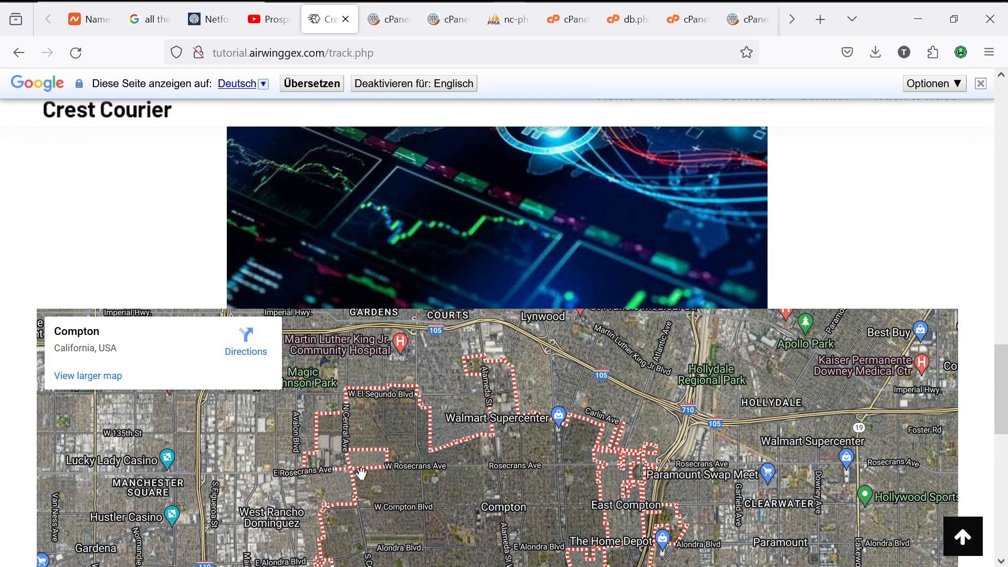
pyautogui.scroll(-5, 361, 473)
pyautogui.scroll(-1, 361, 473)
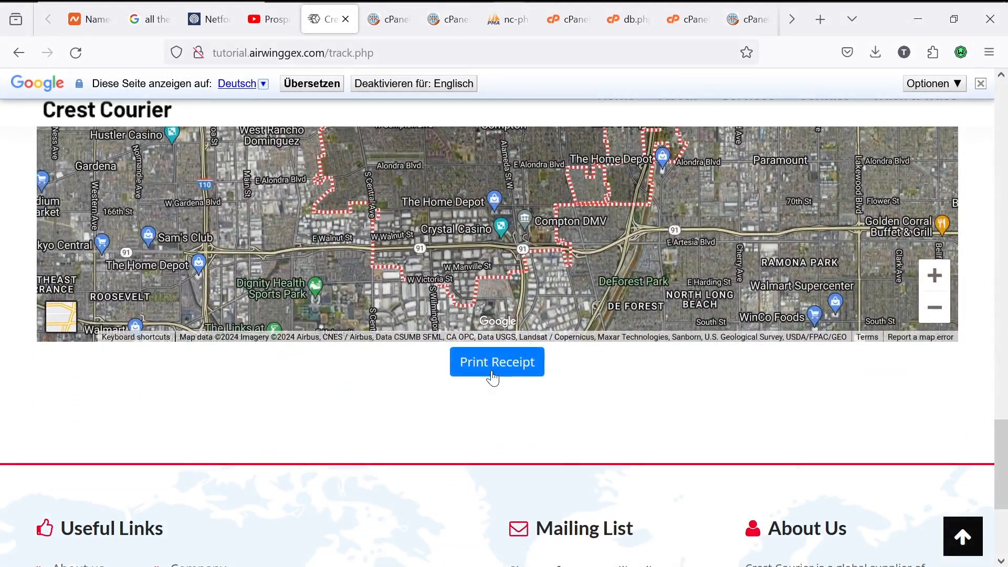
# - Print the shipment receipt, review both pages of document.pdf, and return to the Crest Courier tab
pyautogui.click(499, 367)
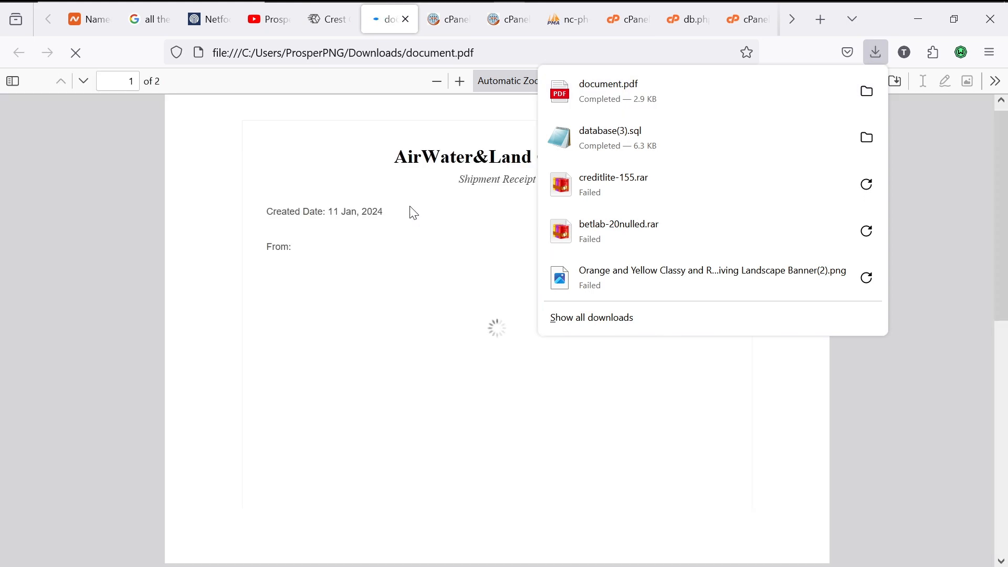
pyautogui.click(177, 201)
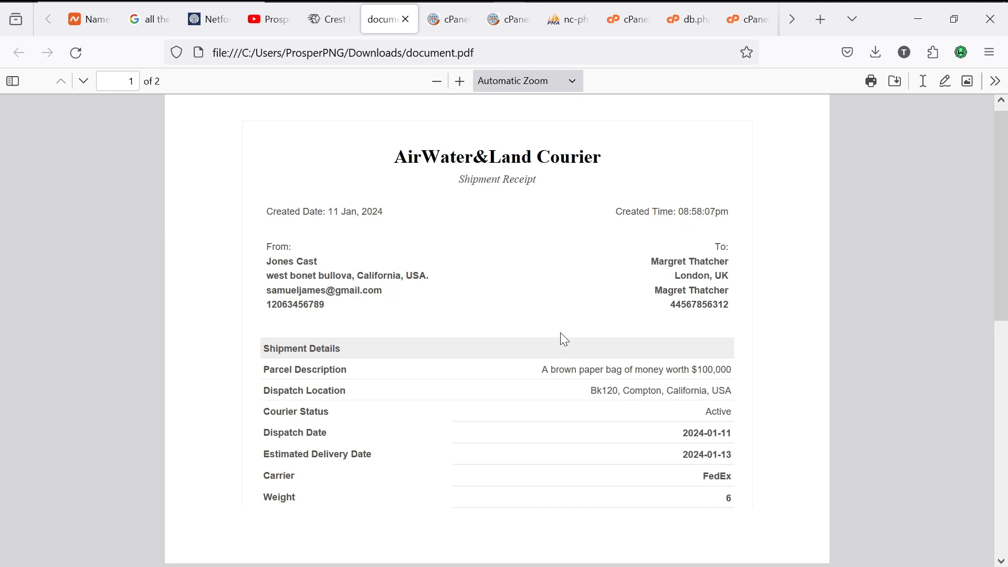
pyautogui.scroll(-8, 563, 337)
pyautogui.scroll(2, 562, 337)
pyautogui.scroll(6, 565, 340)
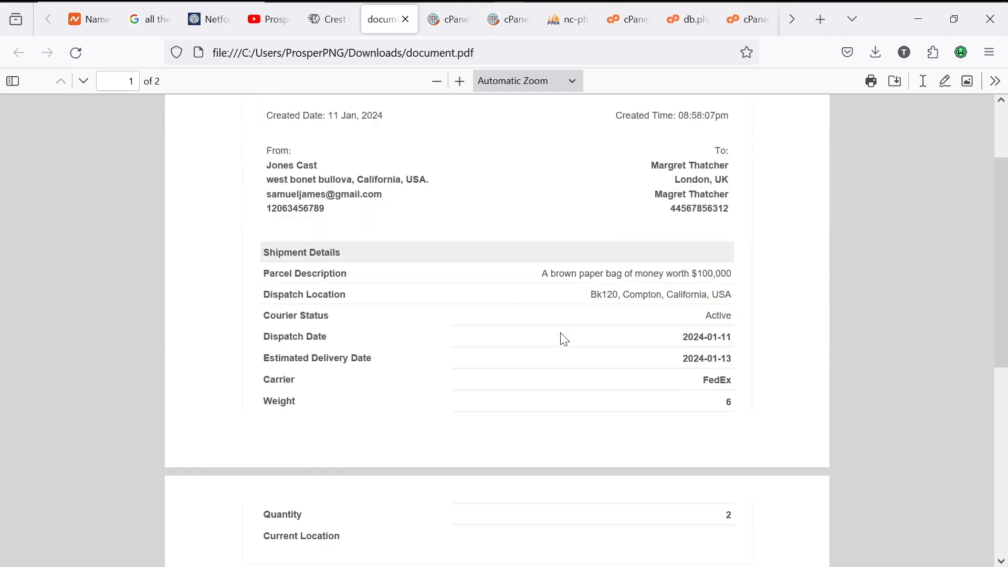
pyautogui.scroll(-3, 563, 339)
pyautogui.scroll(-5, 559, 332)
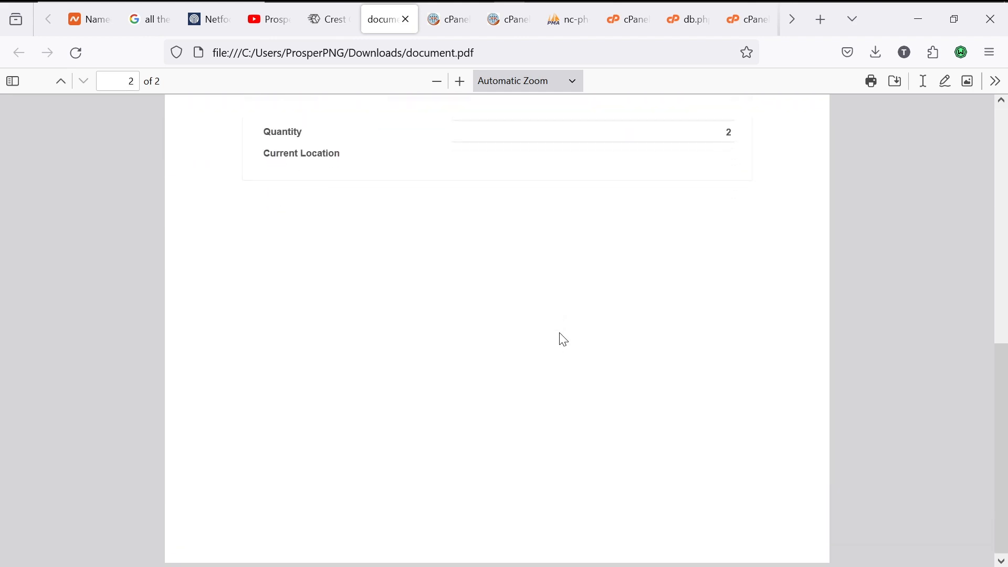
pyautogui.scroll(8, 559, 332)
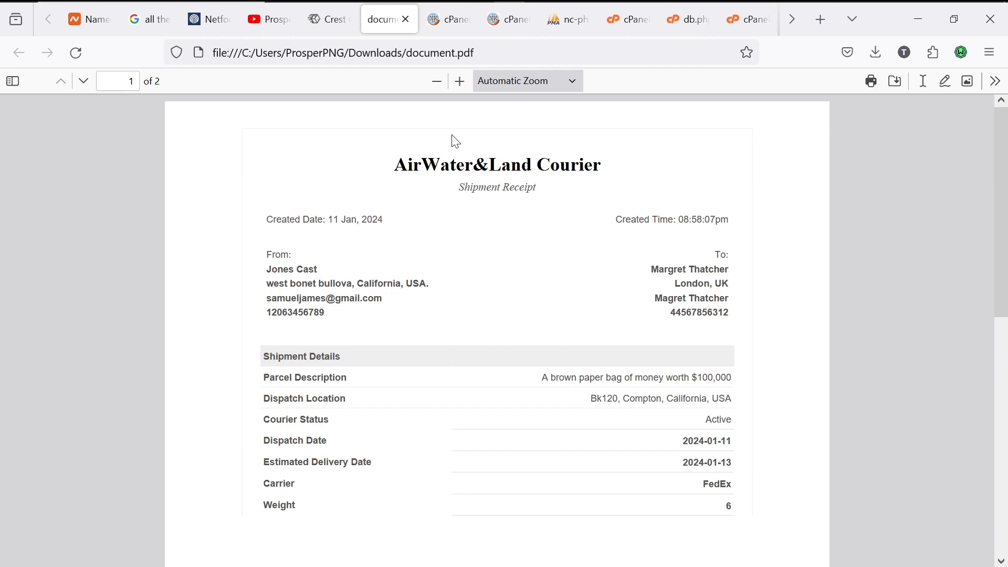
pyautogui.click(328, 21)
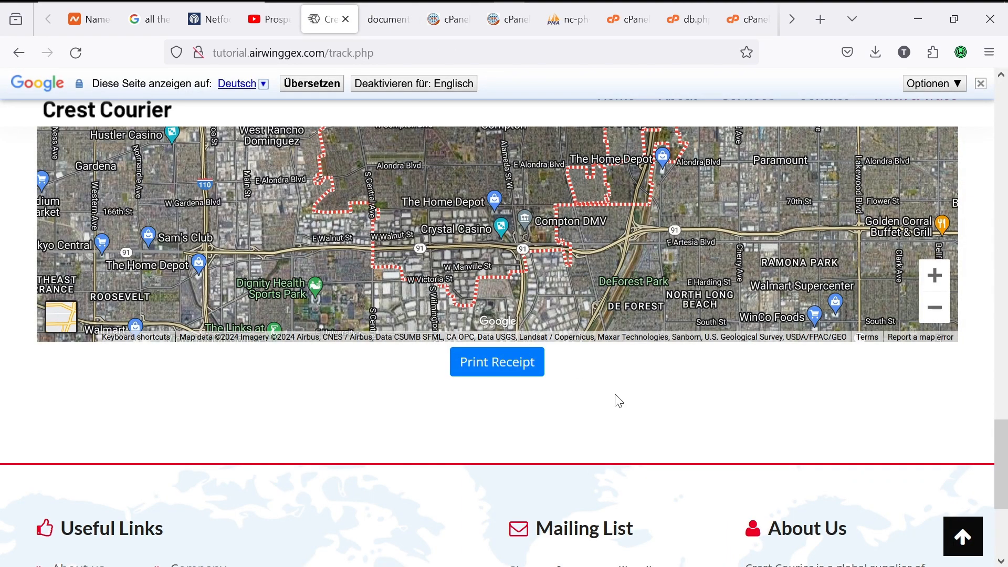
# - Open the About Us page and scroll through its welcome, services and footer sections
pyautogui.scroll(12, 618, 400)
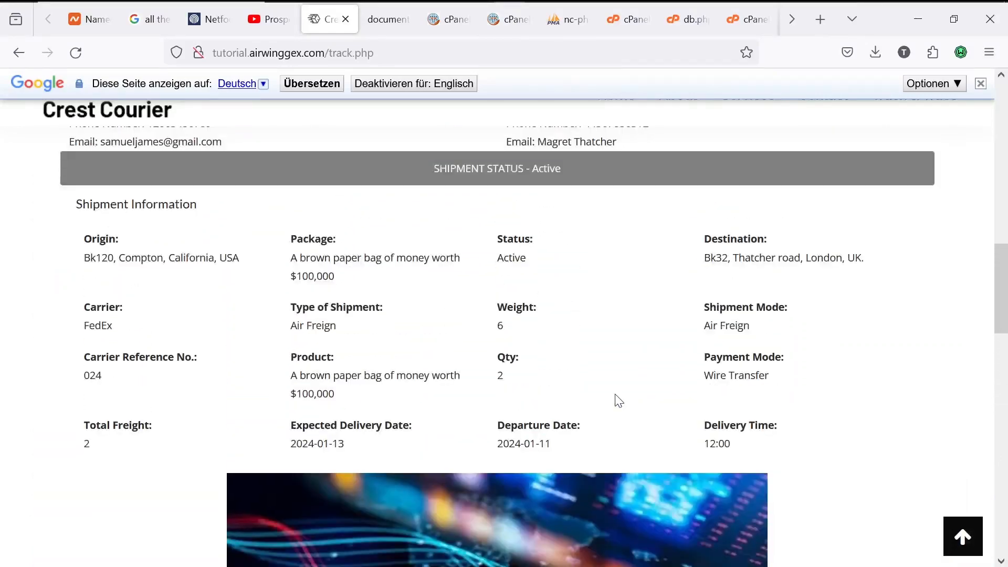
pyautogui.scroll(10, 619, 400)
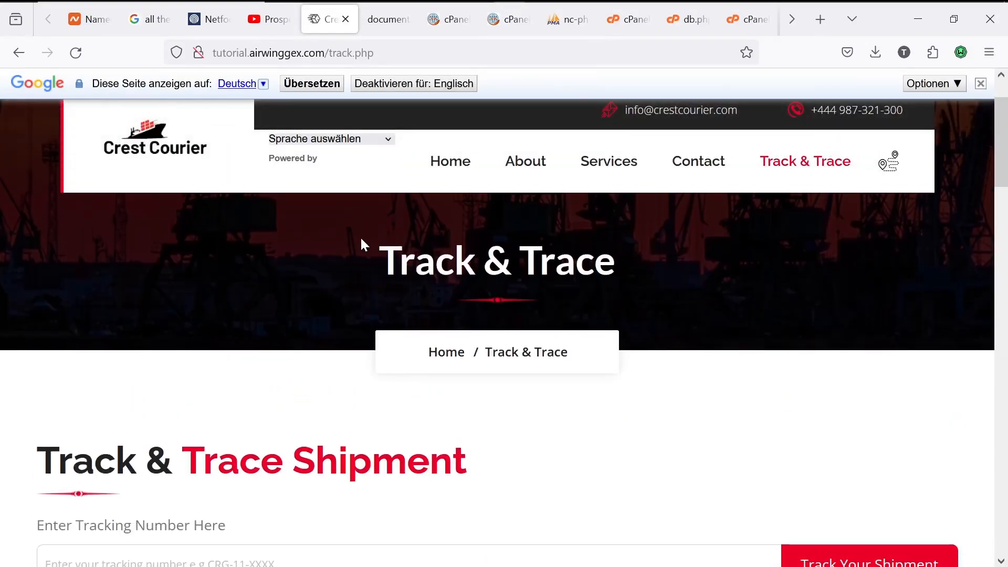
pyautogui.click(521, 167)
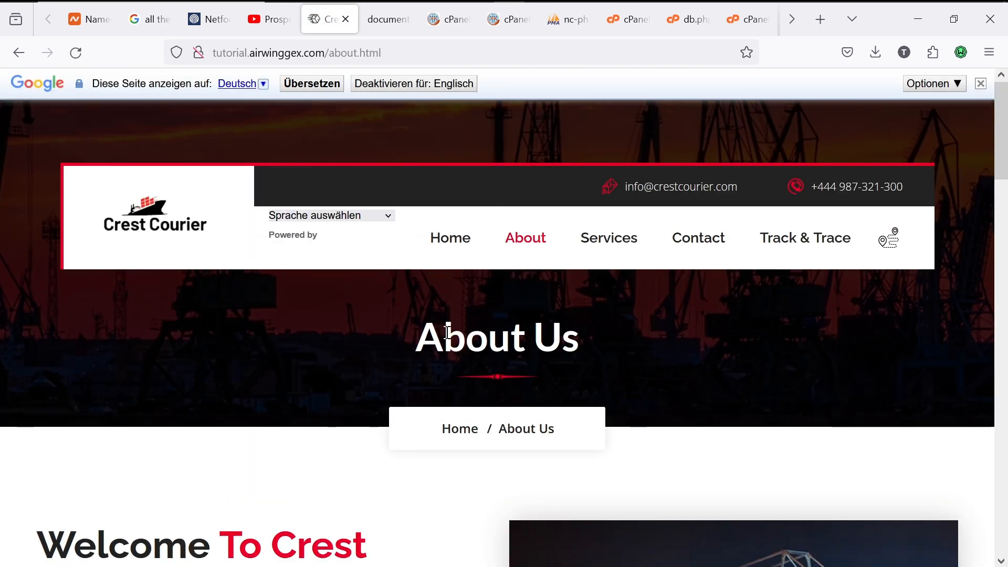
pyautogui.scroll(-12, 483, 508)
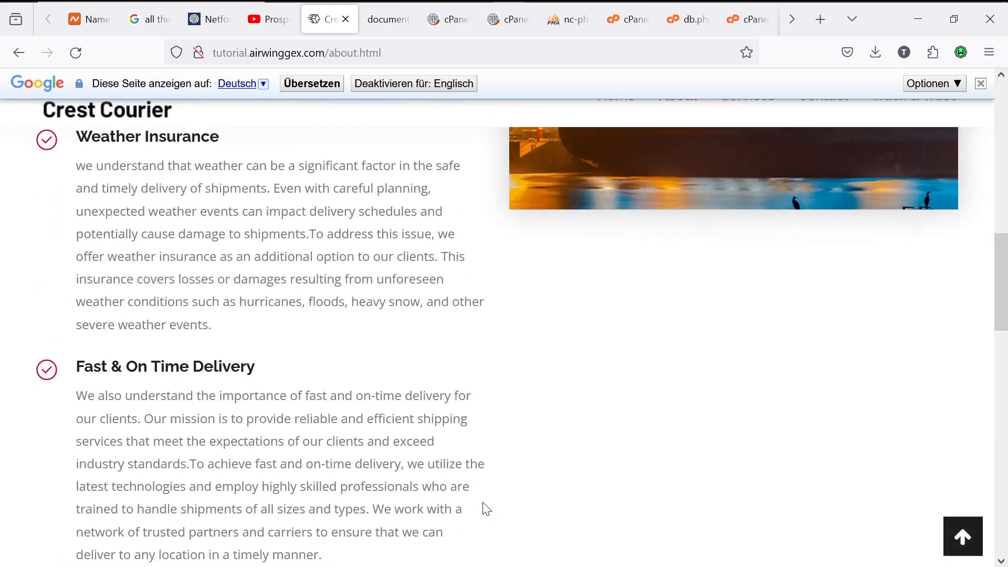
pyautogui.scroll(2, 486, 508)
pyautogui.scroll(5, 486, 508)
pyautogui.scroll(-12, 486, 509)
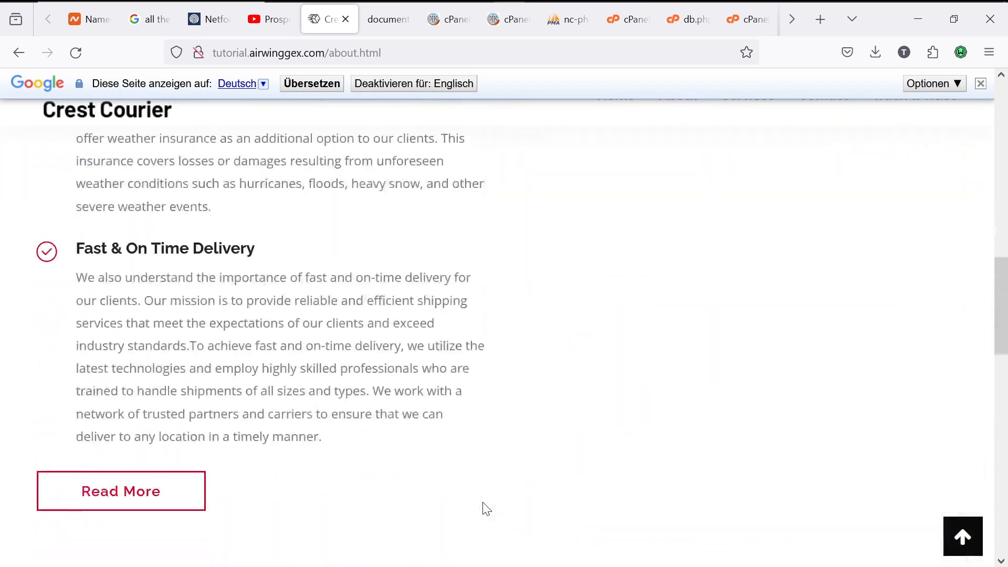
pyautogui.scroll(-8, 486, 508)
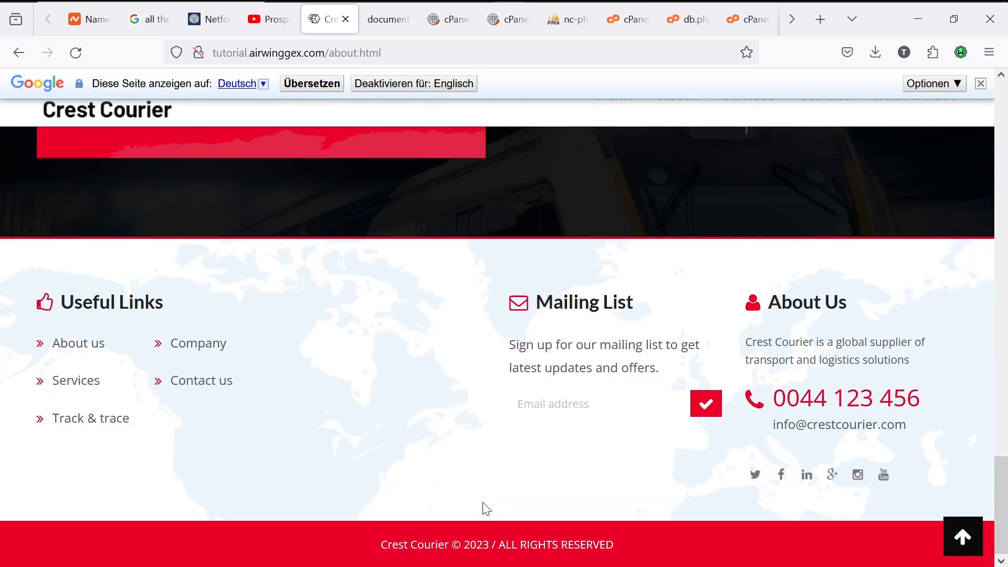
pyautogui.scroll(20, 486, 508)
pyautogui.scroll(1, 487, 509)
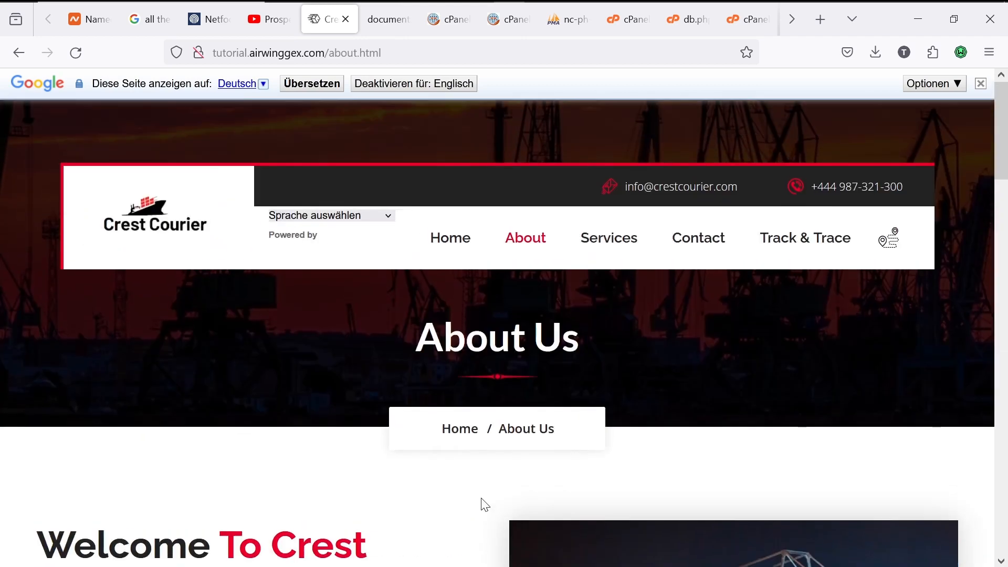
# - Browse the six Services cards from Sea Freight to Track Your Cargo, then jump back to the top
pyautogui.click(619, 242)
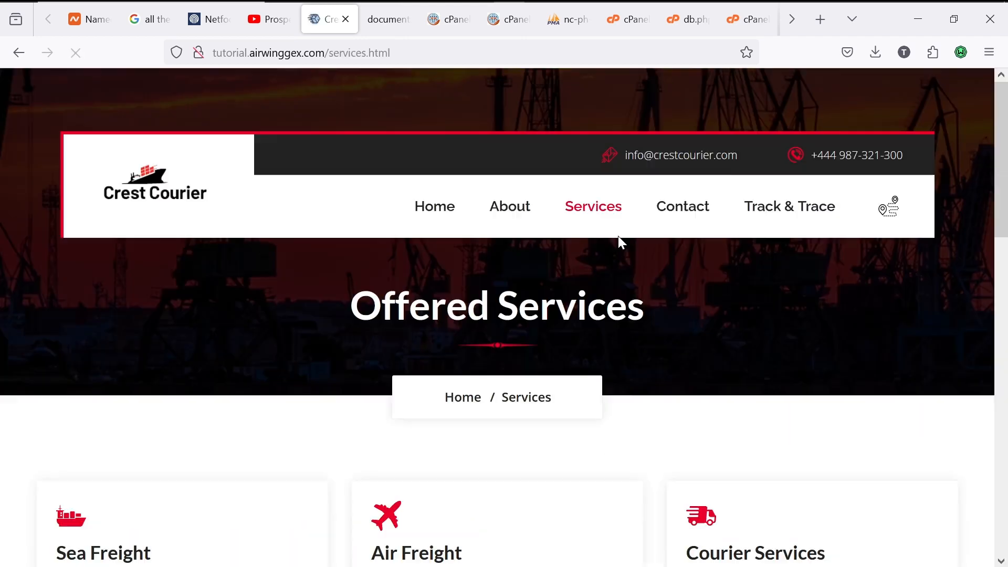
pyautogui.scroll(-10, 665, 363)
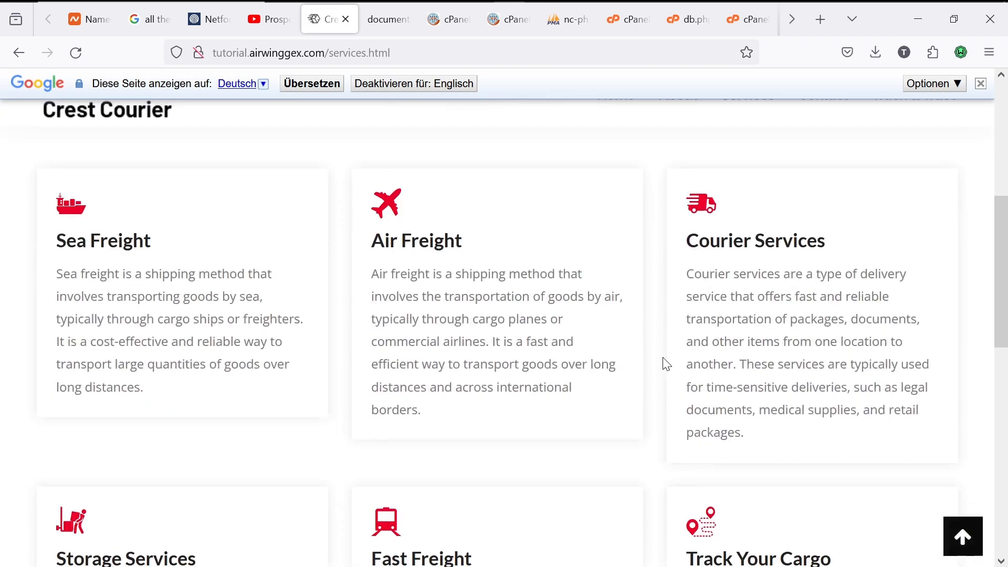
pyautogui.scroll(6, 666, 362)
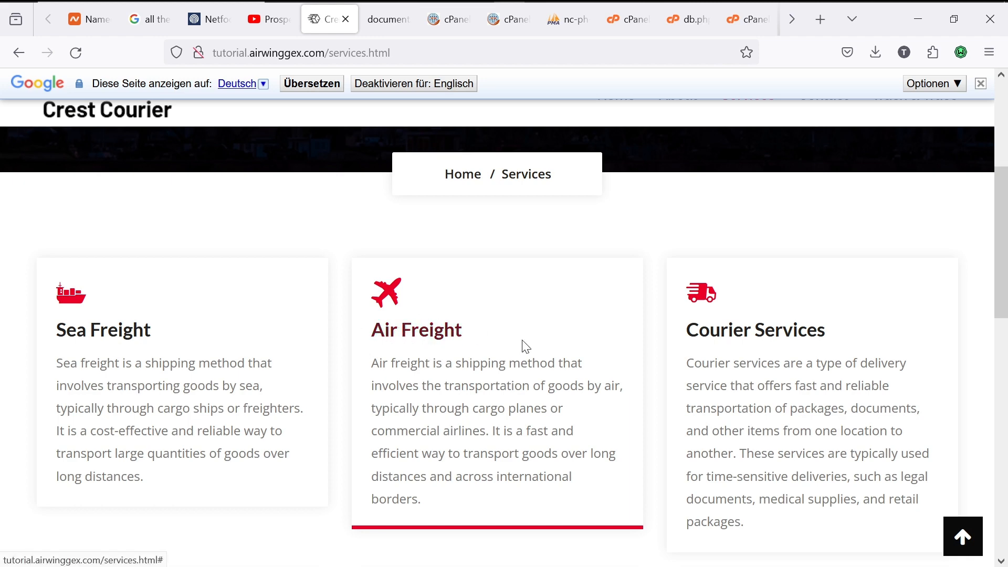
pyautogui.scroll(-7, 710, 403)
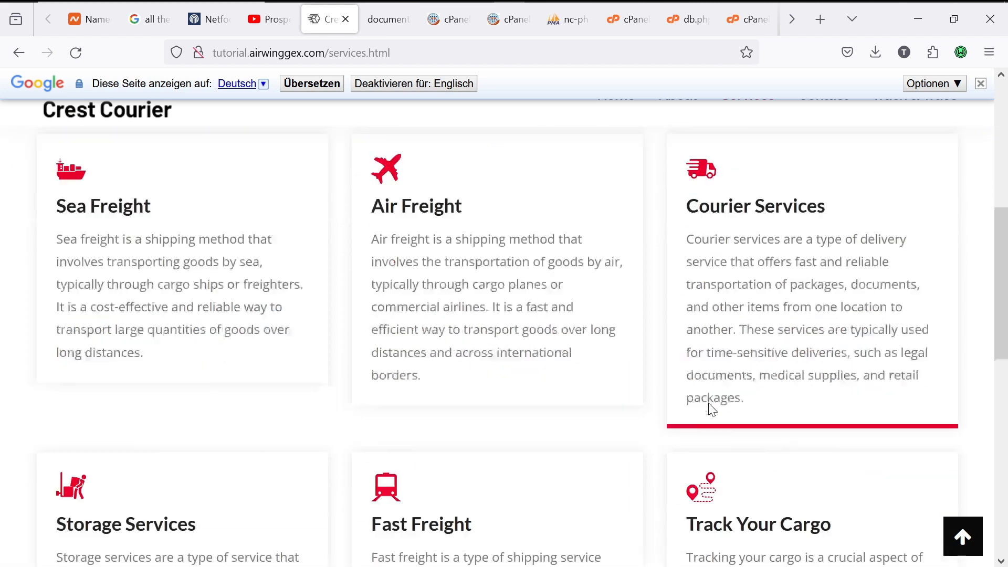
pyautogui.scroll(-1, 710, 403)
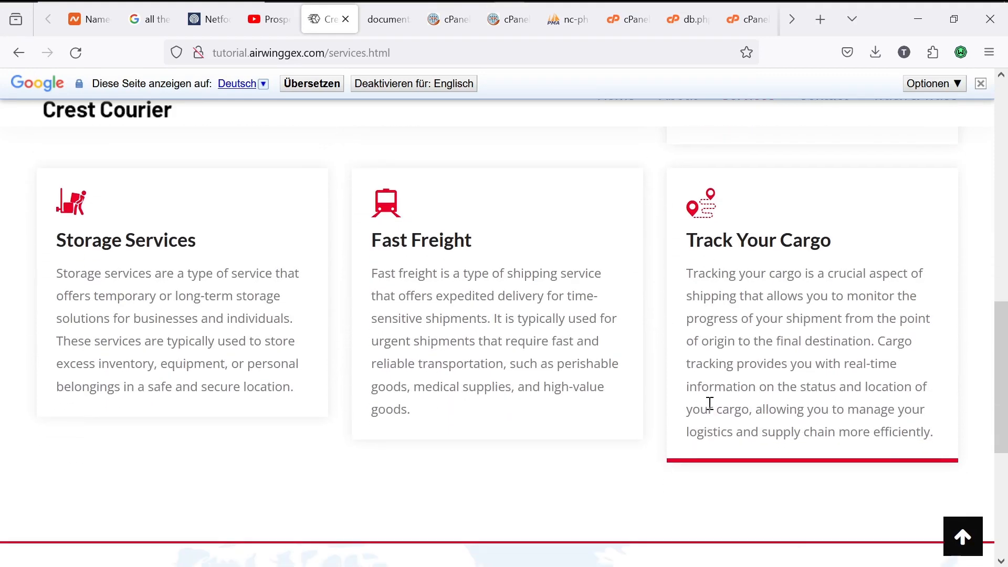
pyautogui.scroll(-5, 710, 403)
pyautogui.click(707, 404)
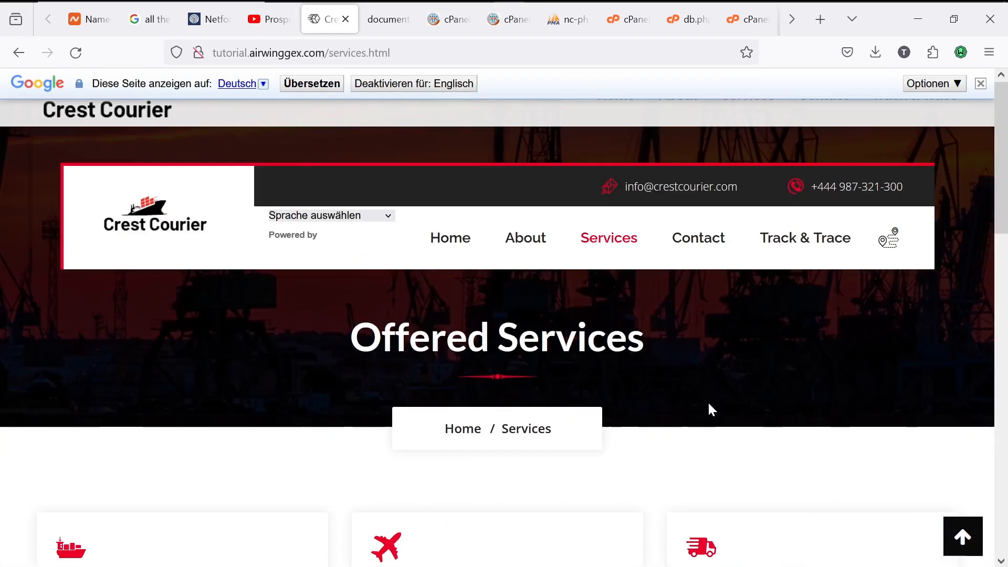
# - Browse through the Crest Courier Contact page
pyautogui.click(714, 248)
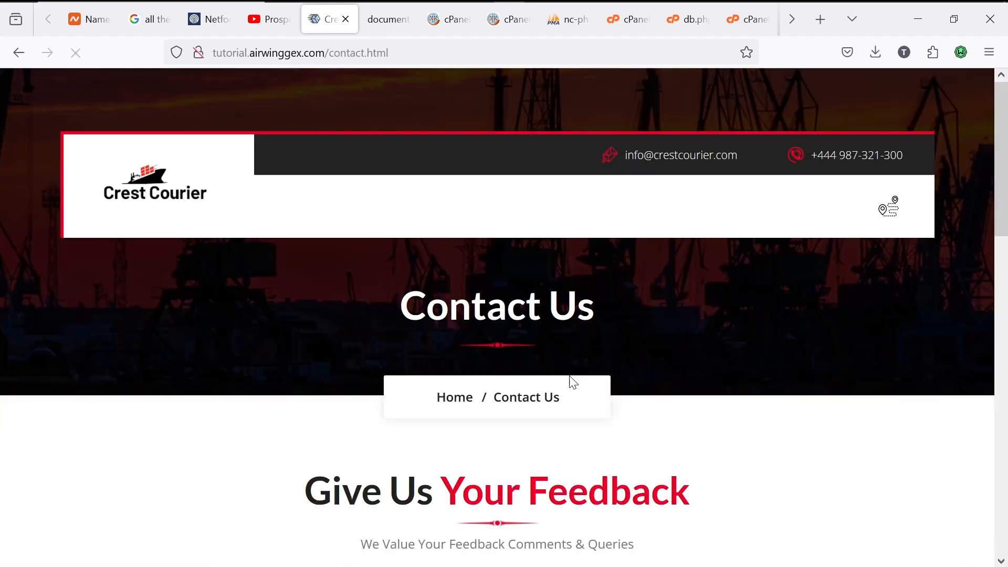
pyautogui.scroll(-10, 448, 407)
pyautogui.scroll(-5, 450, 407)
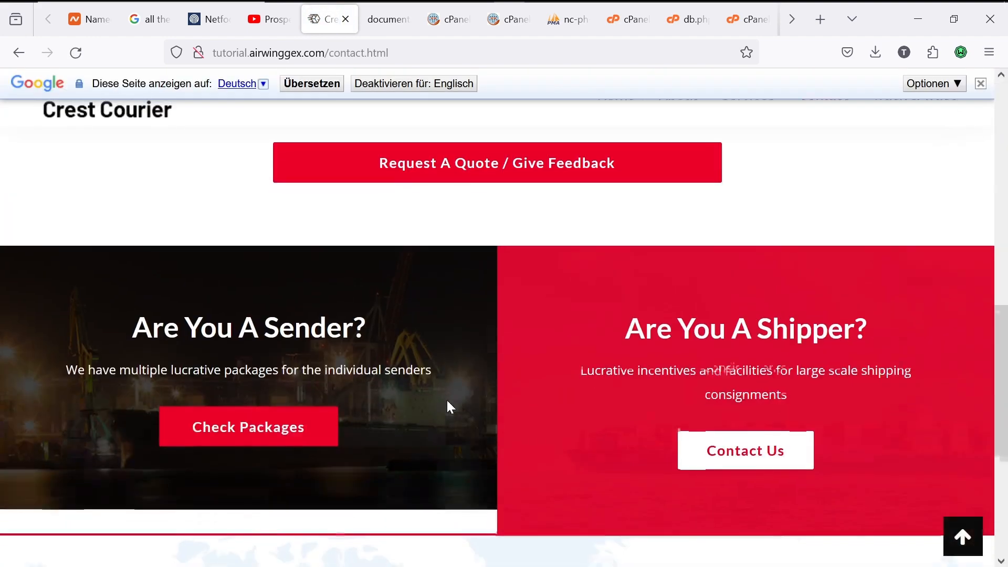
pyautogui.scroll(15, 449, 407)
pyautogui.scroll(-5, 450, 407)
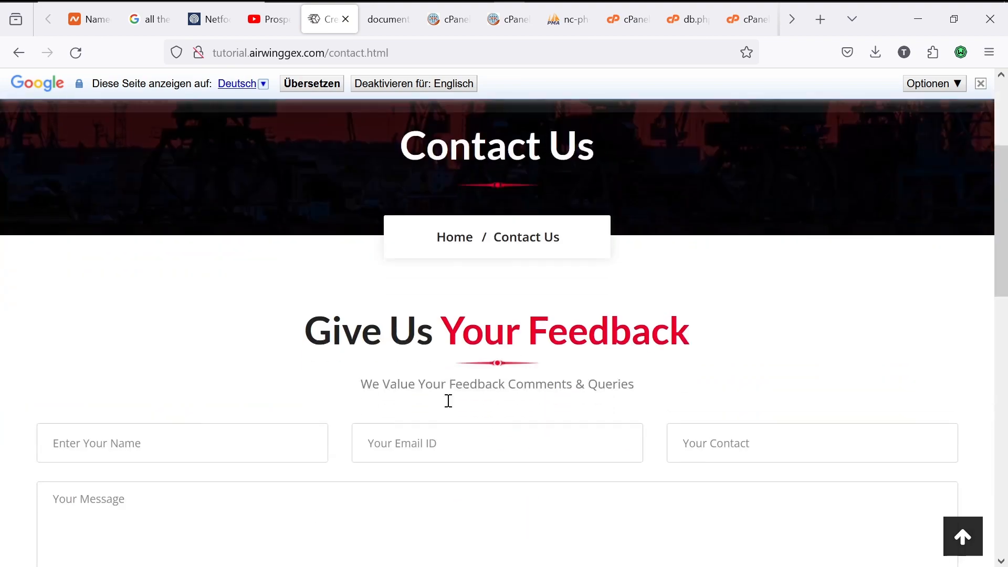
pyautogui.scroll(-8, 450, 407)
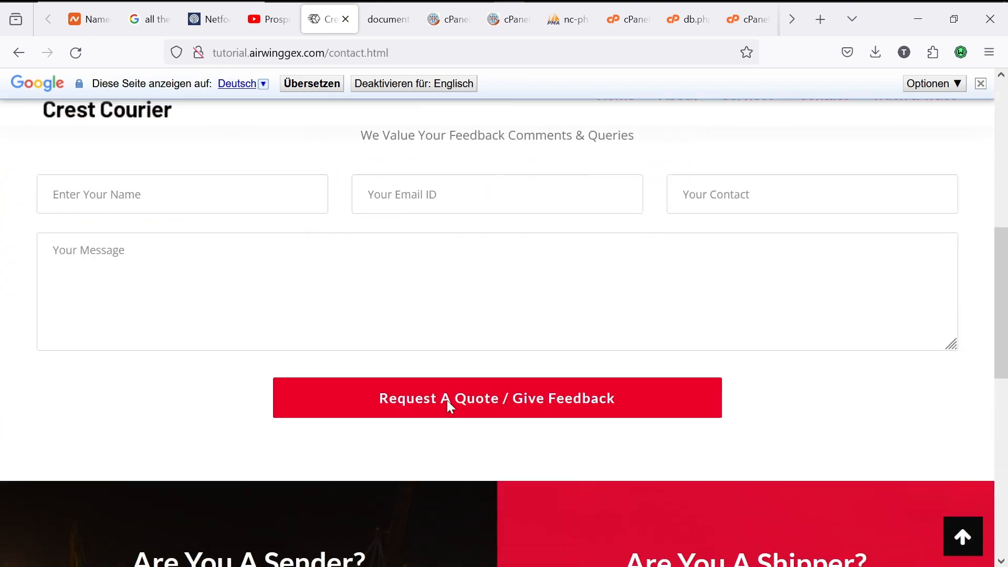
pyautogui.scroll(15, 450, 407)
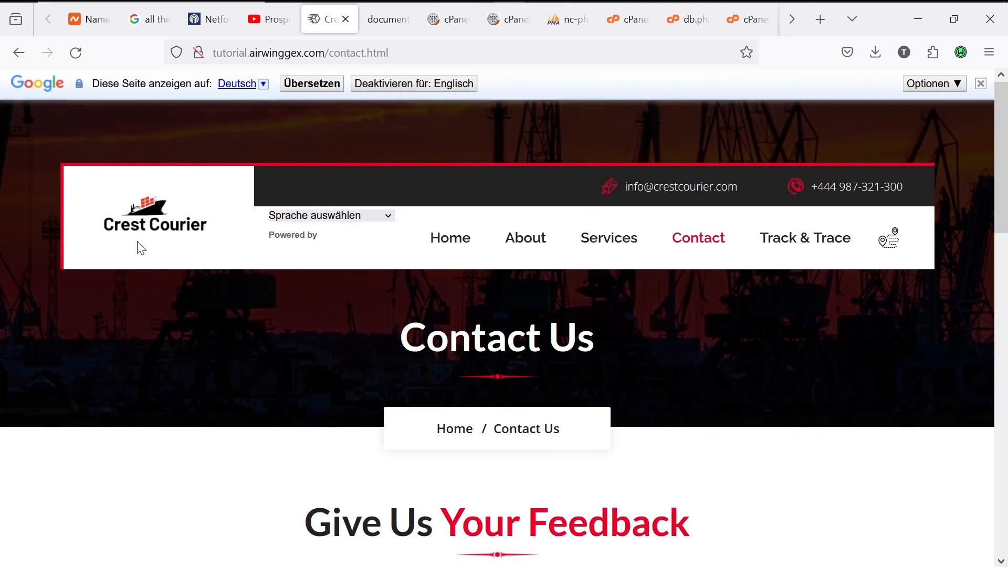
# - Open the site logo logo-2.png in its own tab and highlight its file name in the address
pyautogui.rightClick(147, 215)
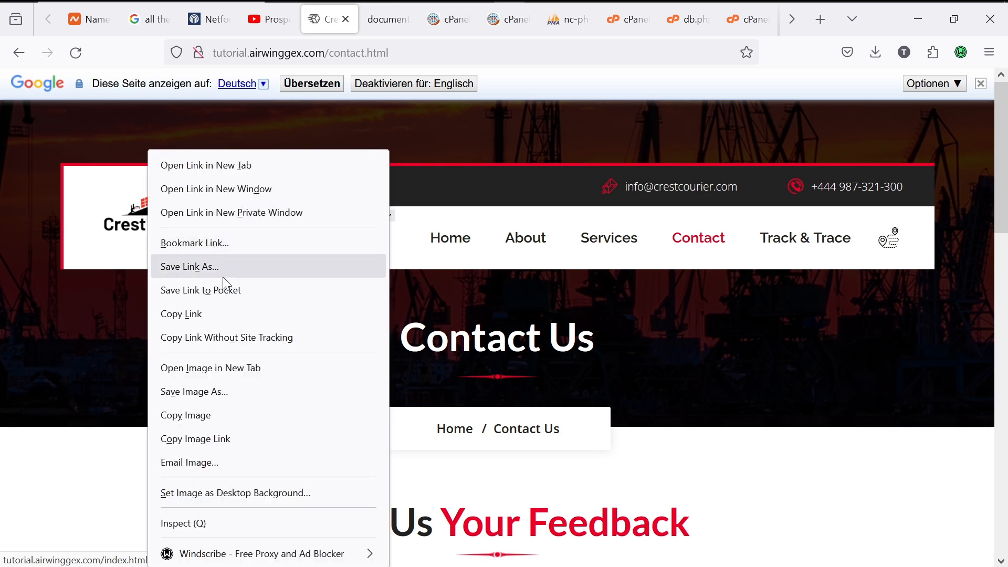
pyautogui.click(216, 370)
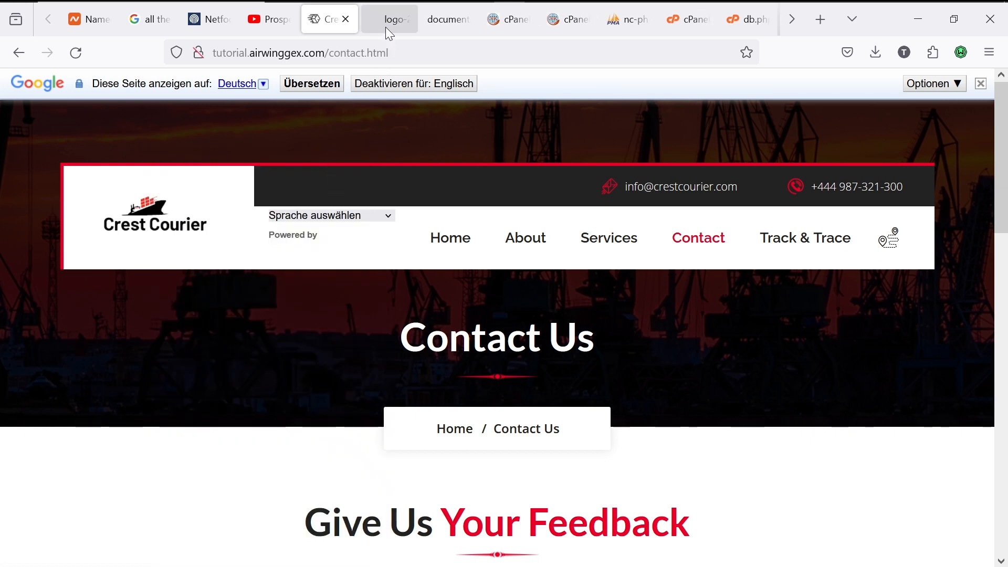
pyautogui.click(390, 32)
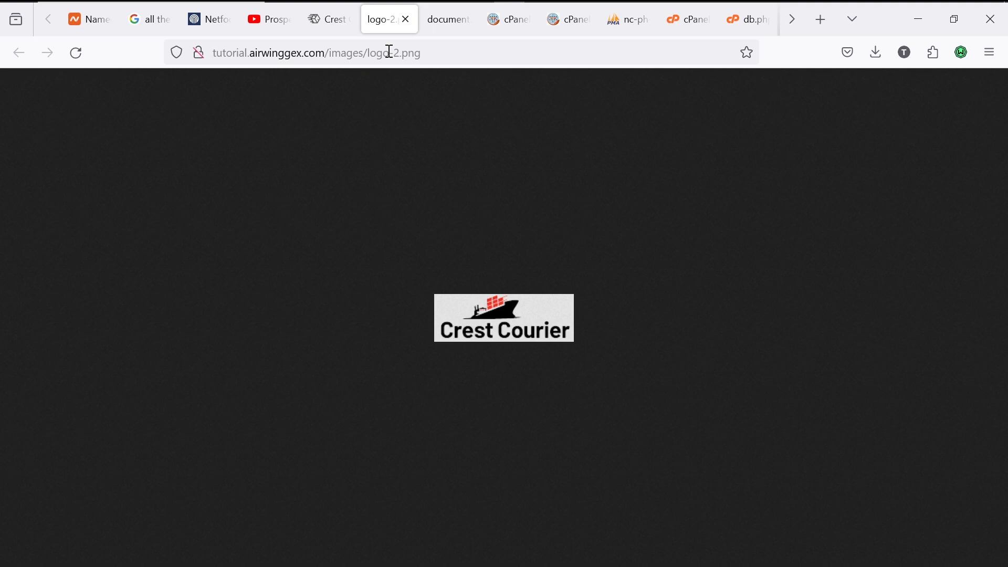
pyautogui.click(438, 53)
pyautogui.doubleClick(438, 53)
pyautogui.click(438, 52)
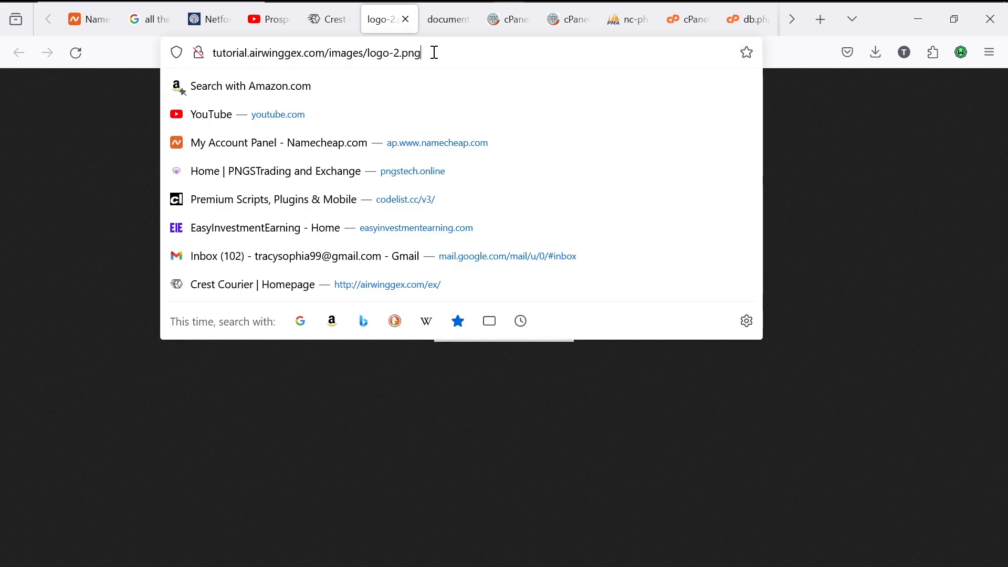
pyautogui.moveTo(437, 52); pyautogui.dragTo(372, 57)
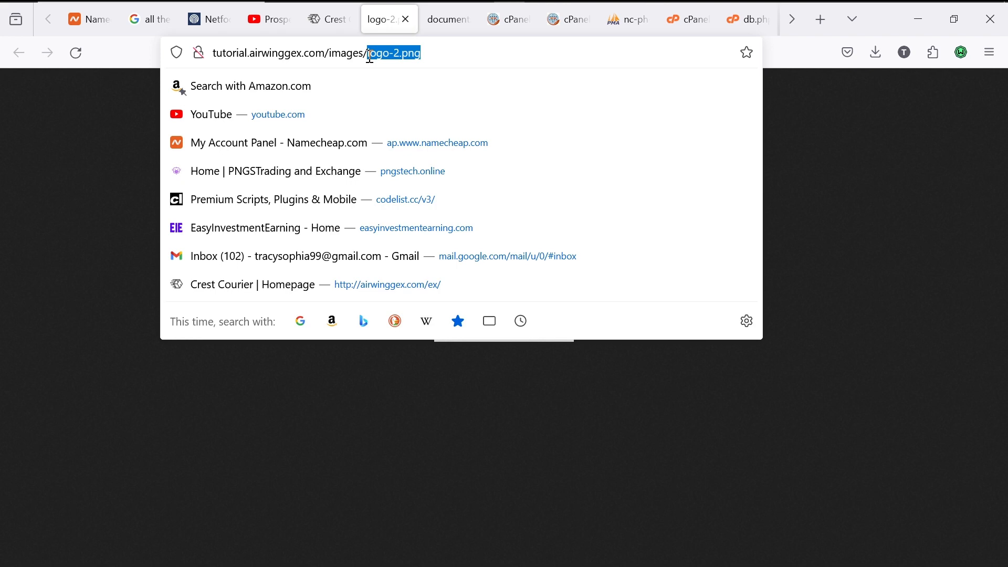
pyautogui.moveTo(487, 1)
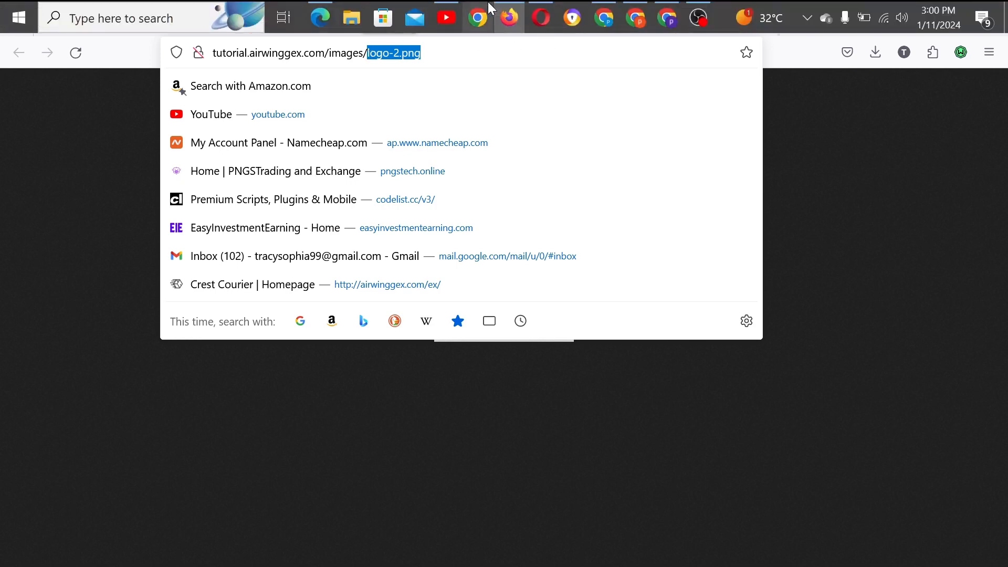
pyautogui.click(354, 20)
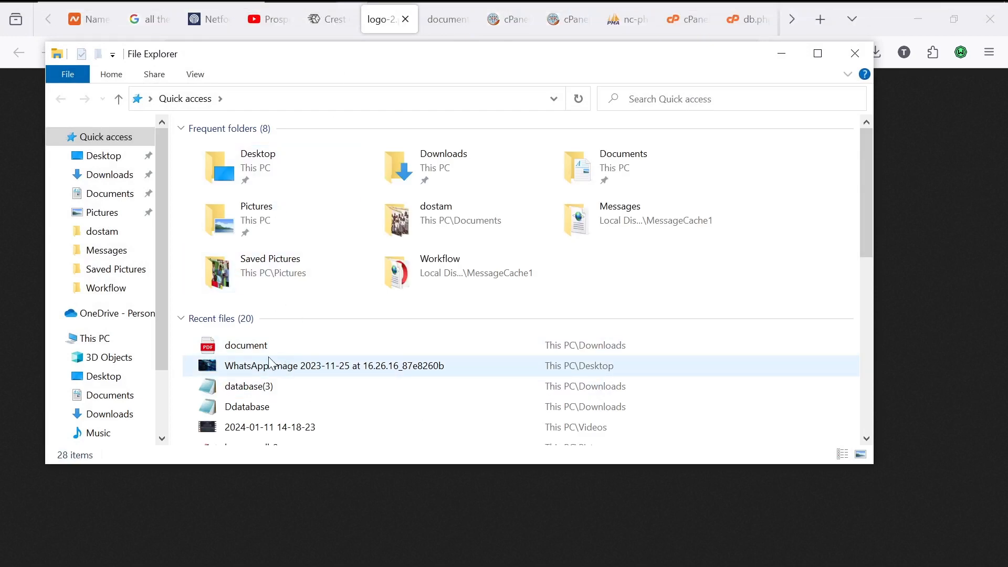
# - Find the logo-small-2 image in Pictures, then in the Downloads folder
pyautogui.click(98, 213)
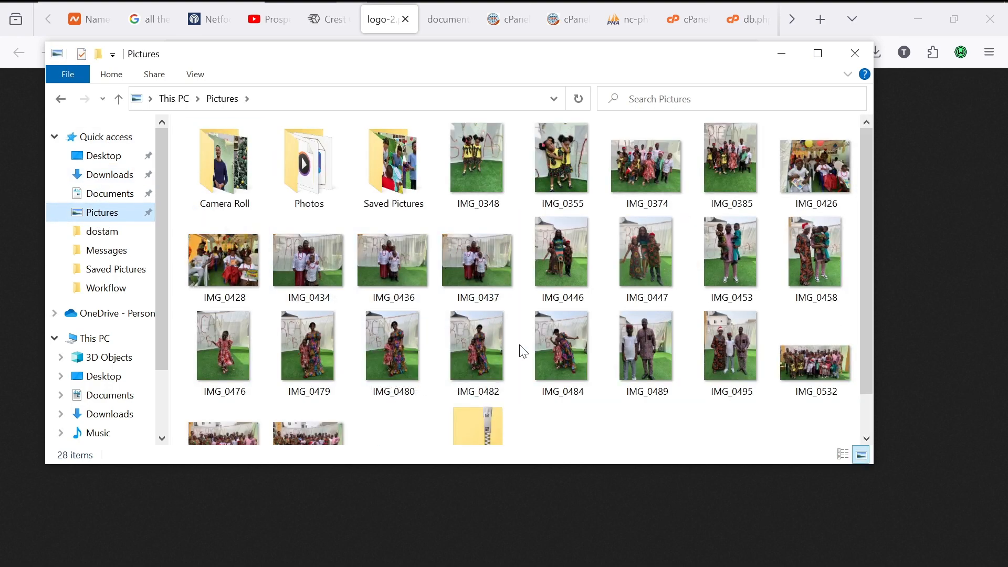
pyautogui.scroll(-2, 521, 349)
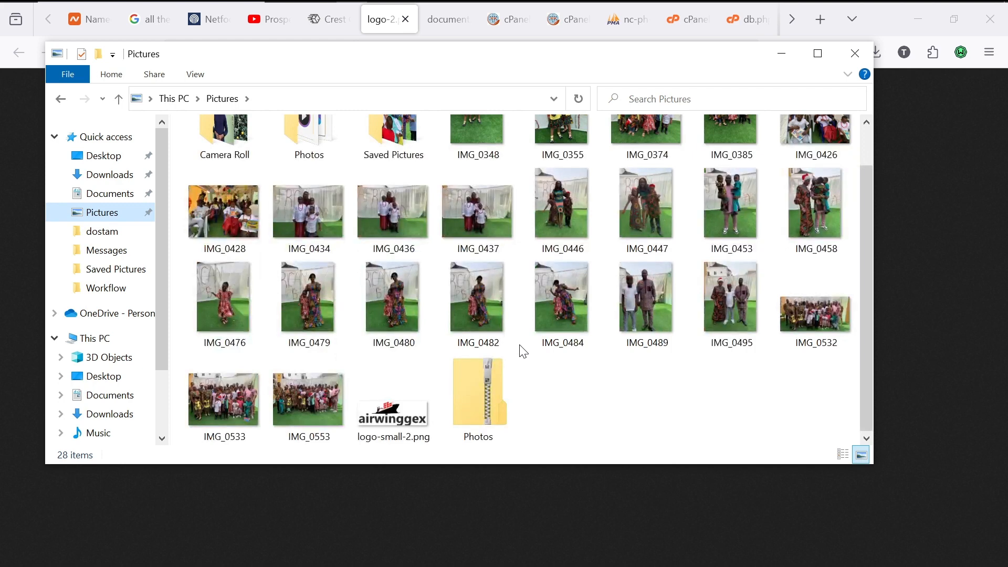
pyautogui.click(395, 417)
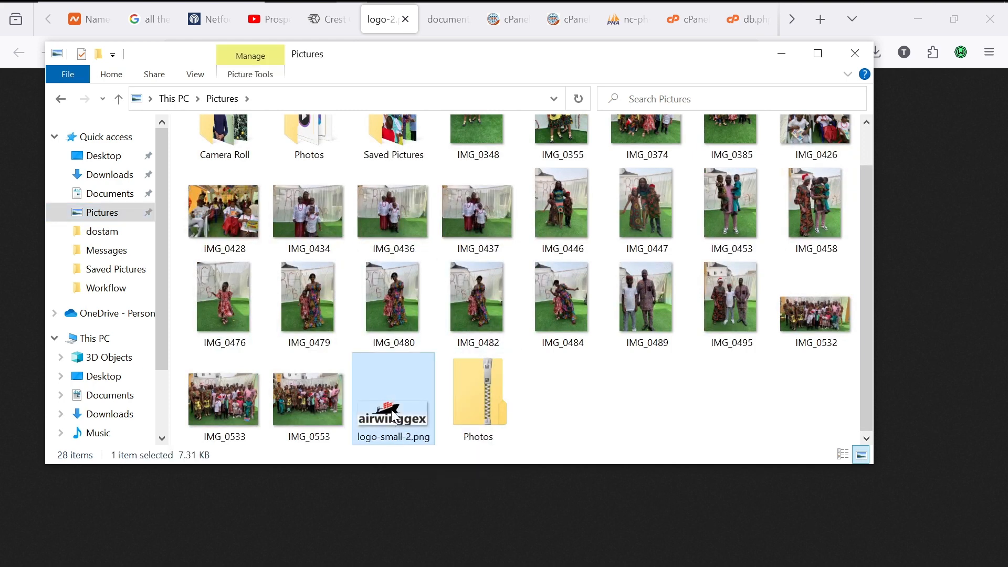
pyautogui.click(118, 181)
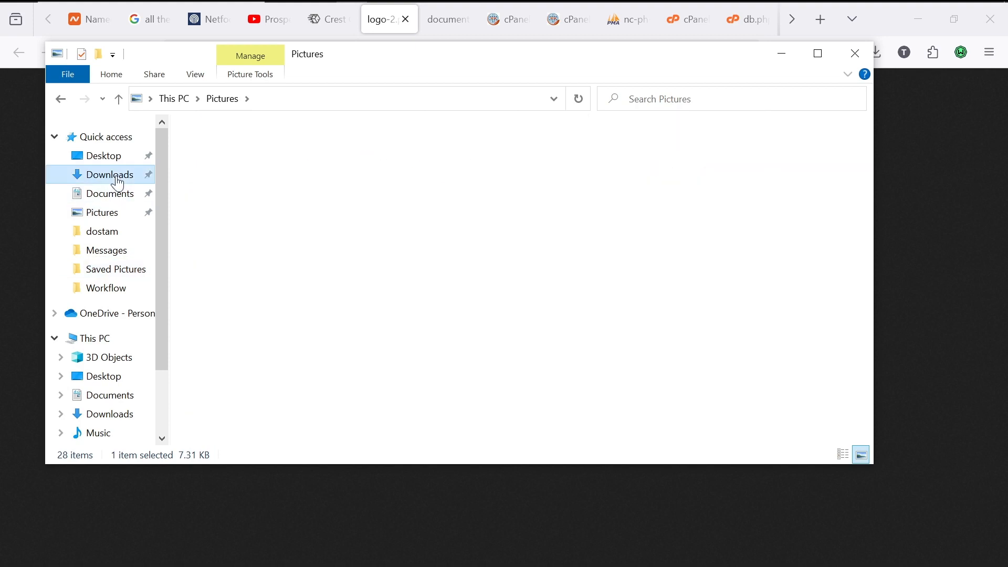
pyautogui.click(430, 339)
pyautogui.scroll(-5, 430, 337)
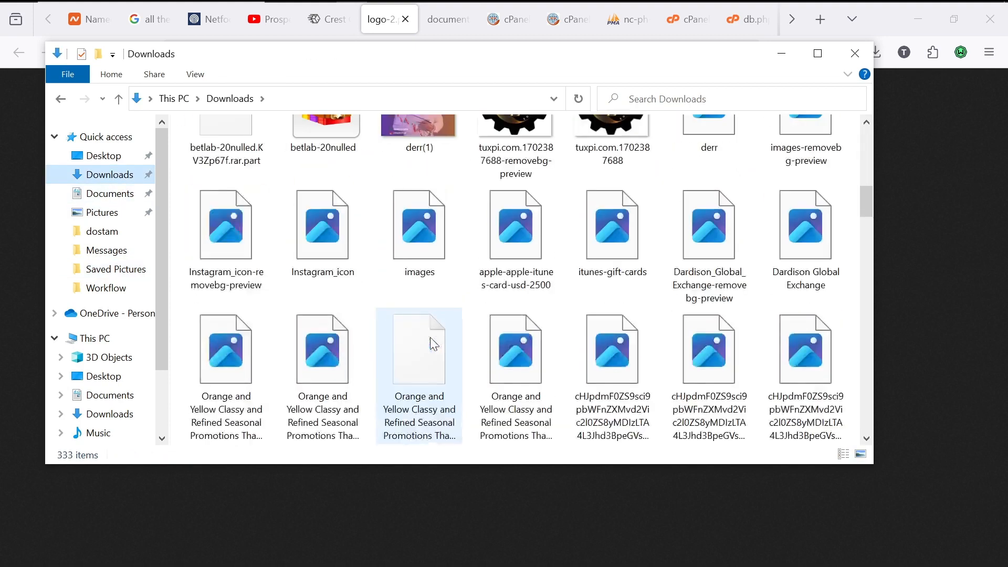
pyautogui.scroll(5, 430, 337)
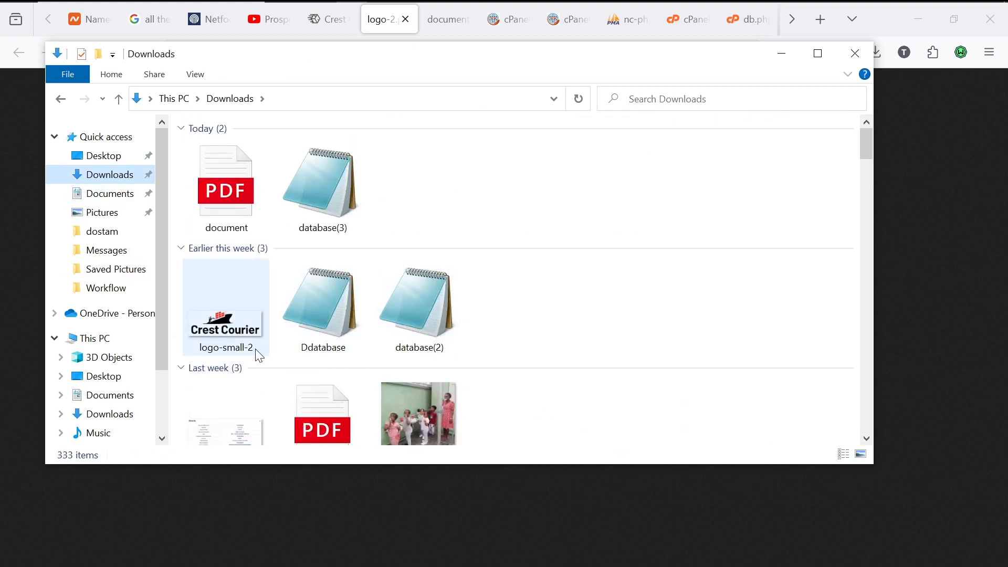
pyautogui.click(240, 353)
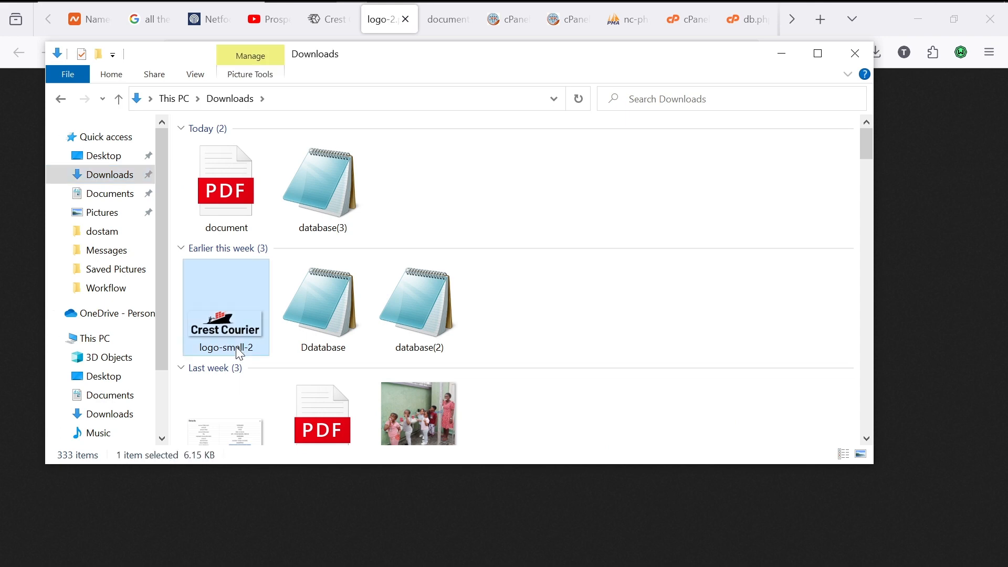
# - Rename logo-small-2 in Downloads to logo-2.png and select it
pyautogui.click(237, 348)
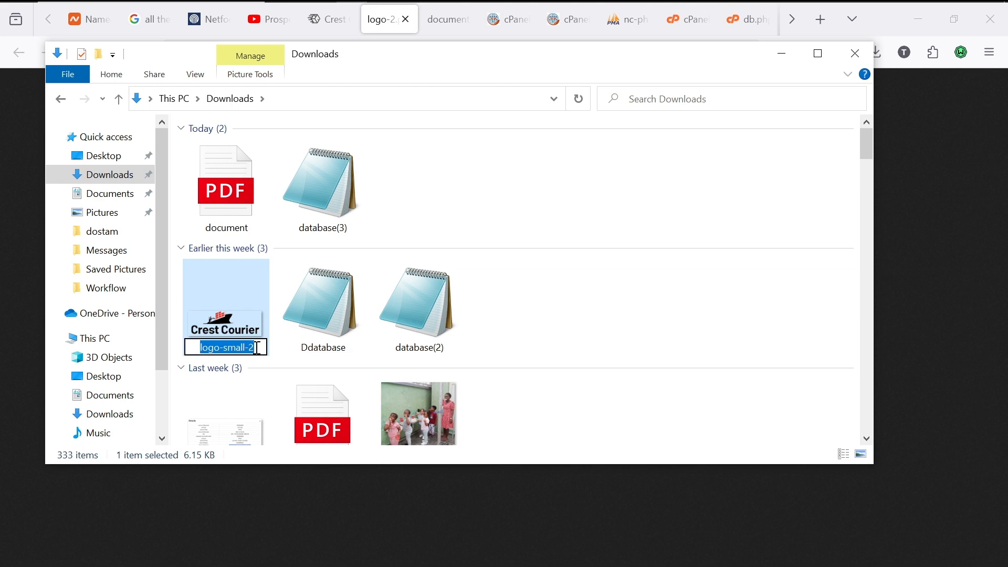
pyautogui.write('logo-2.png')
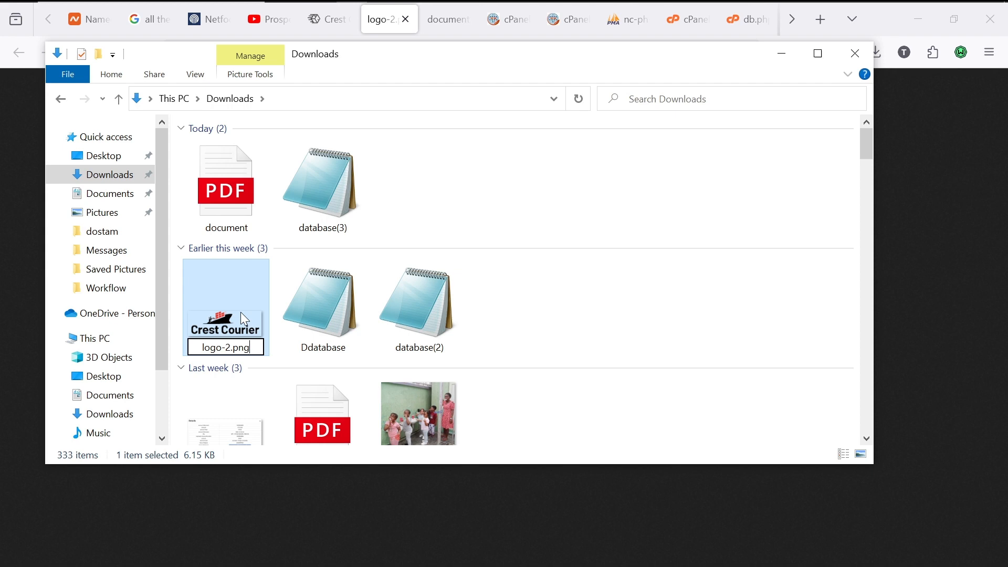
pyautogui.press('Return')
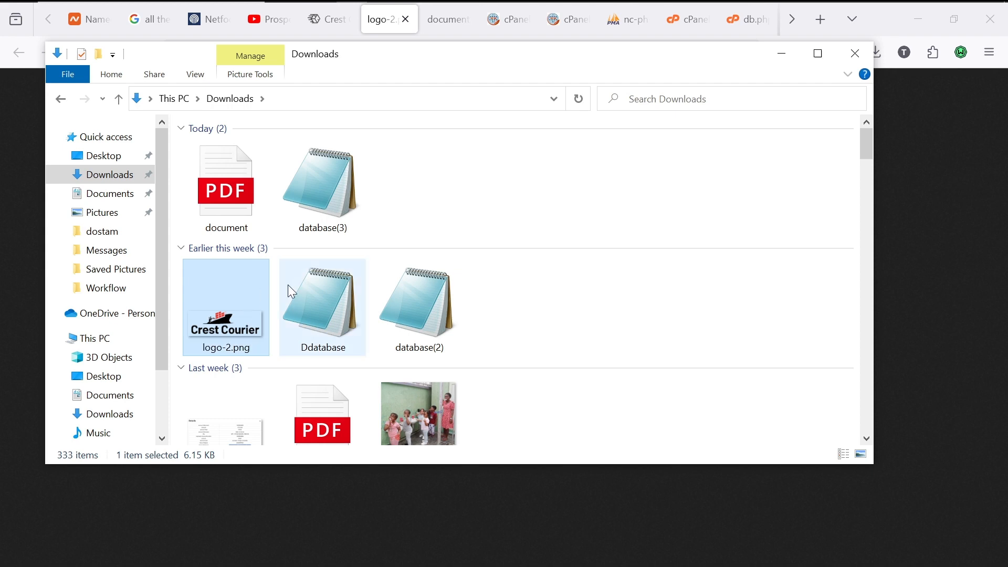
pyautogui.click(299, 298)
pyautogui.click(237, 316)
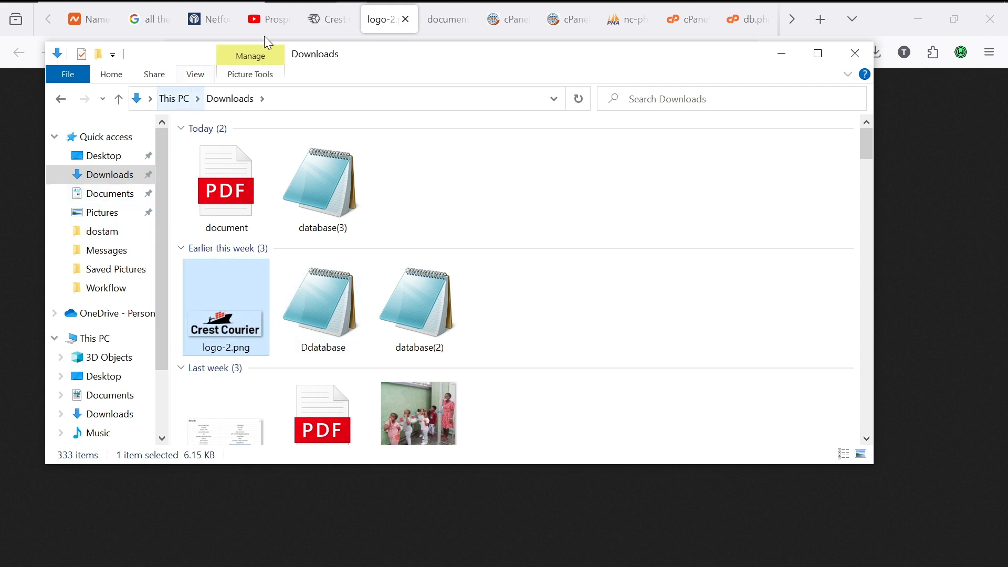
# - Open the tutorial.airwinggex.com folder in cPanel File Manager, rechecking the live logo-2.png address
pyautogui.click(330, 20)
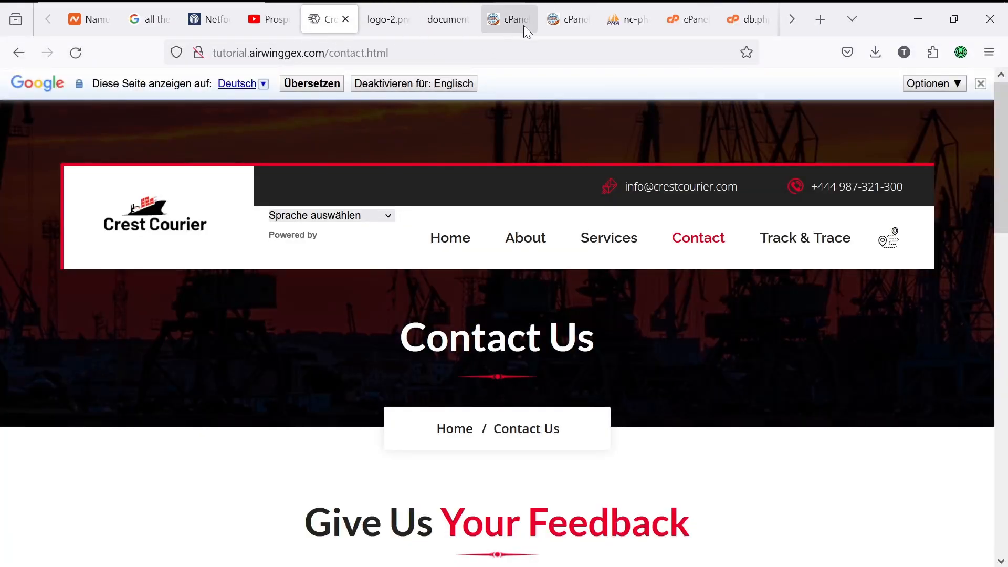
pyautogui.click(688, 21)
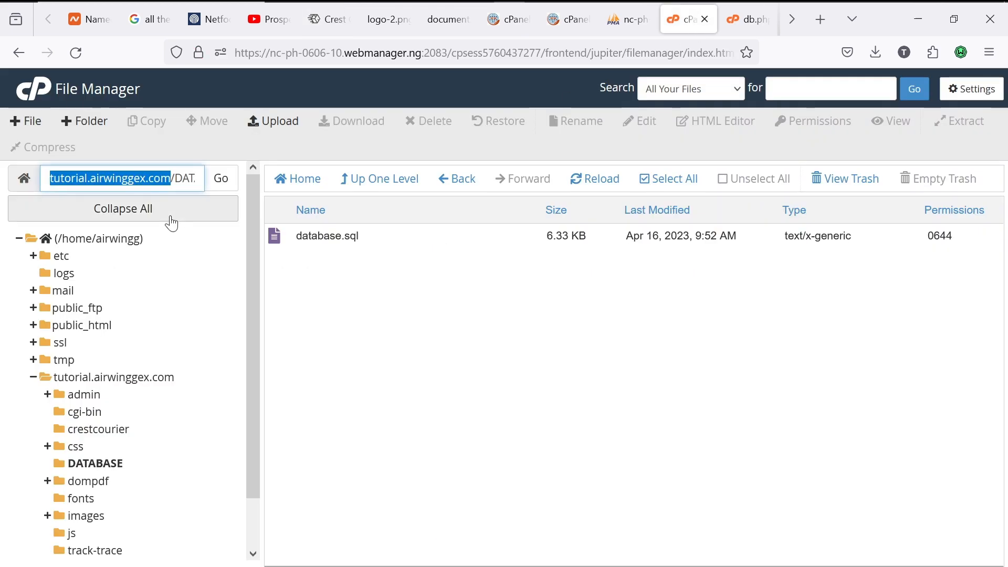
pyautogui.click(111, 380)
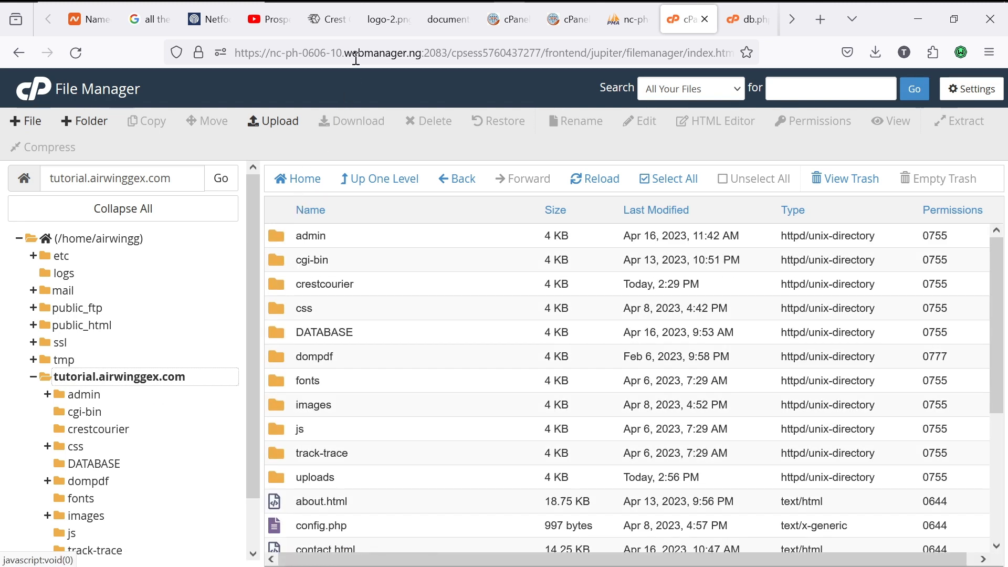
pyautogui.click(402, 21)
pyautogui.moveTo(423, 53); pyautogui.dragTo(369, 53)
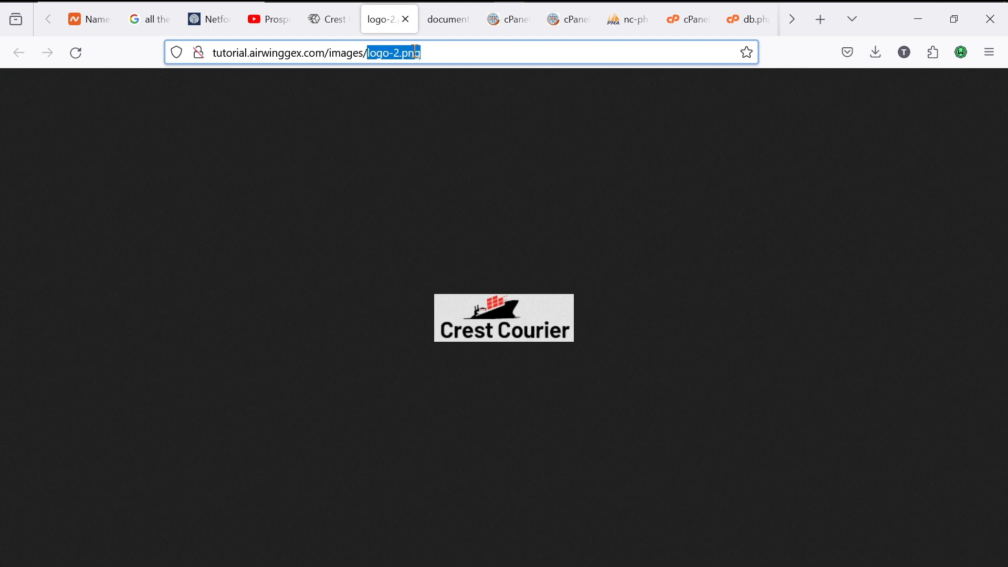
pyautogui.click(338, 24)
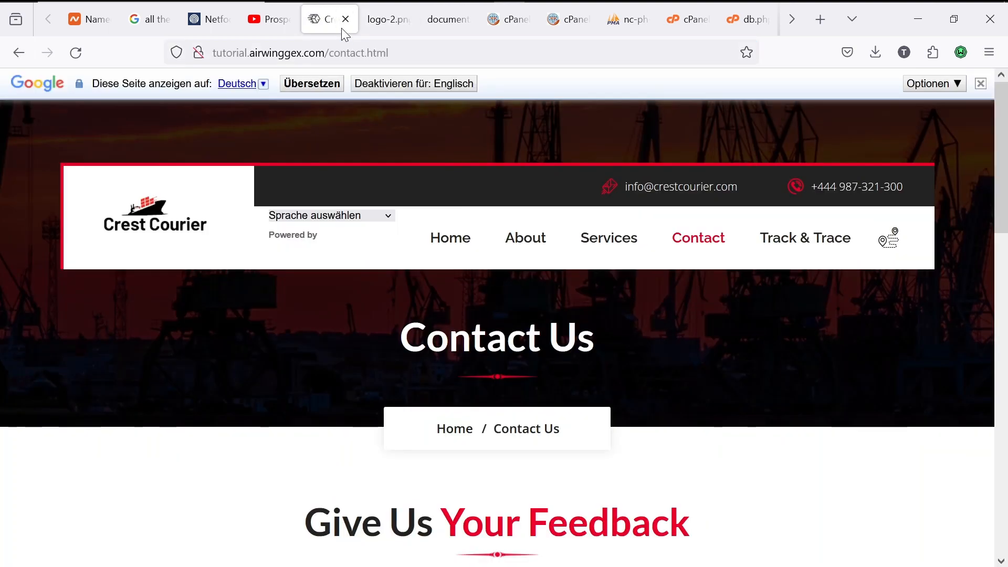
pyautogui.click(698, 20)
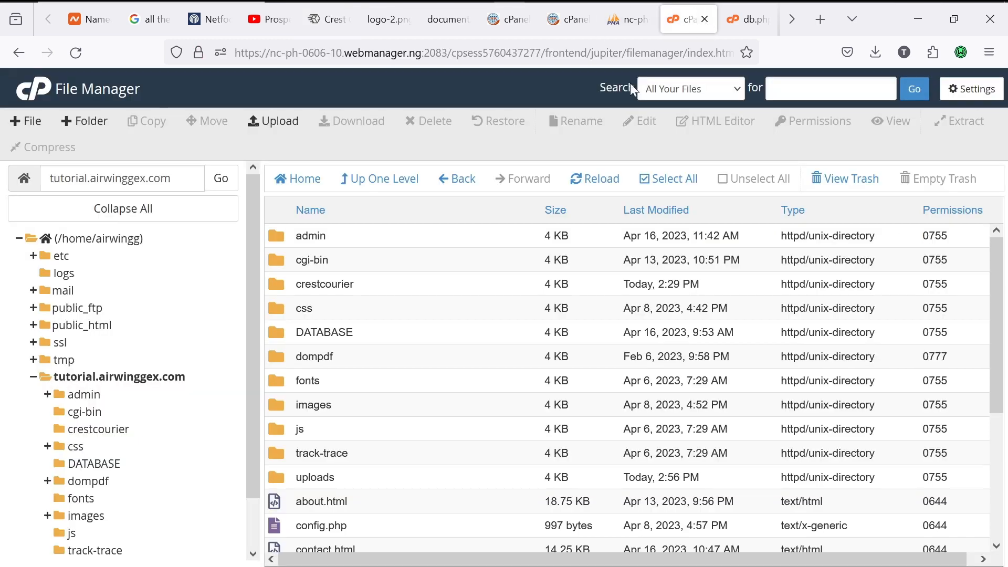
# - Open the images folder, select logo-2.png, and go to its upload page
pyautogui.doubleClick(336, 403)
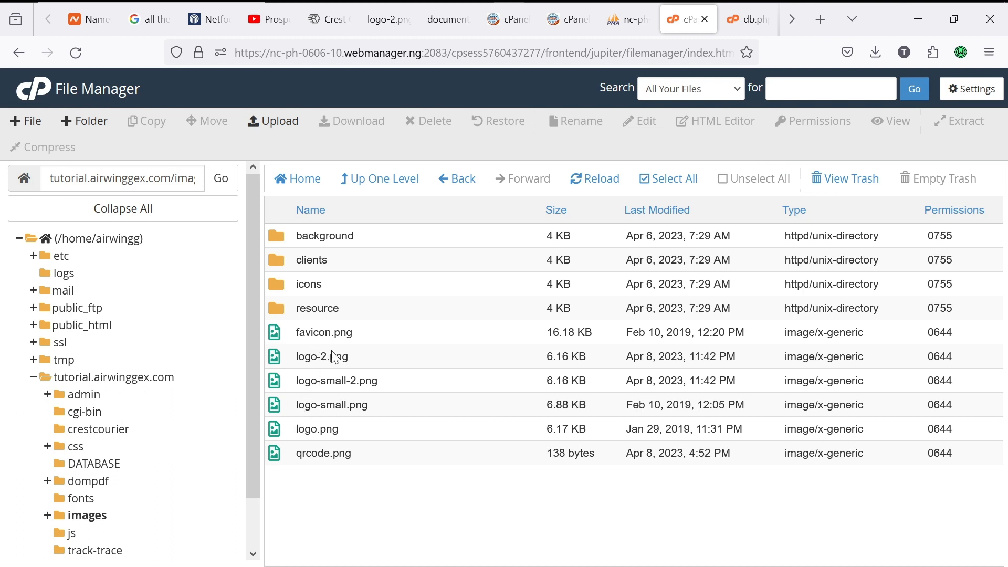
pyautogui.click(367, 359)
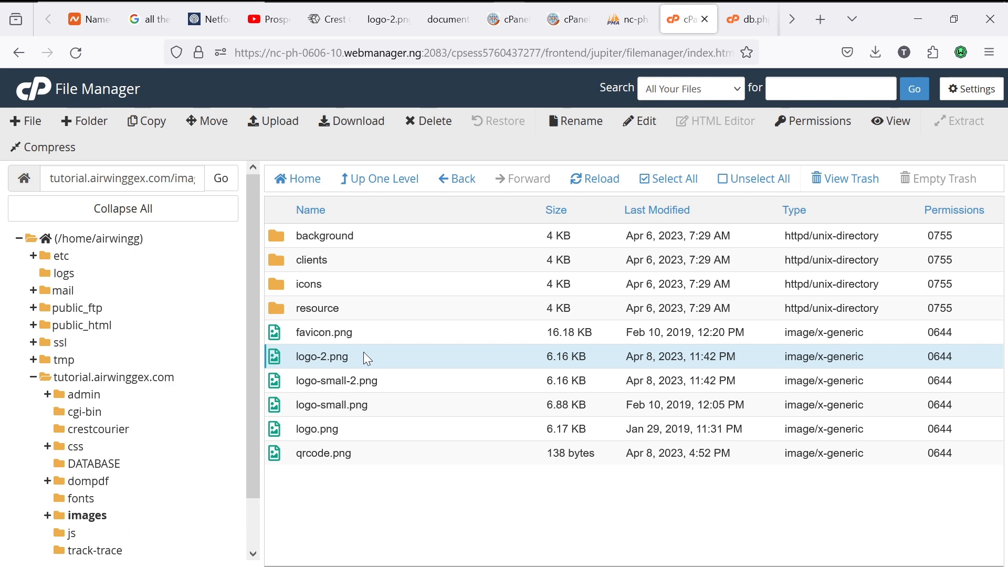
pyautogui.click(268, 124)
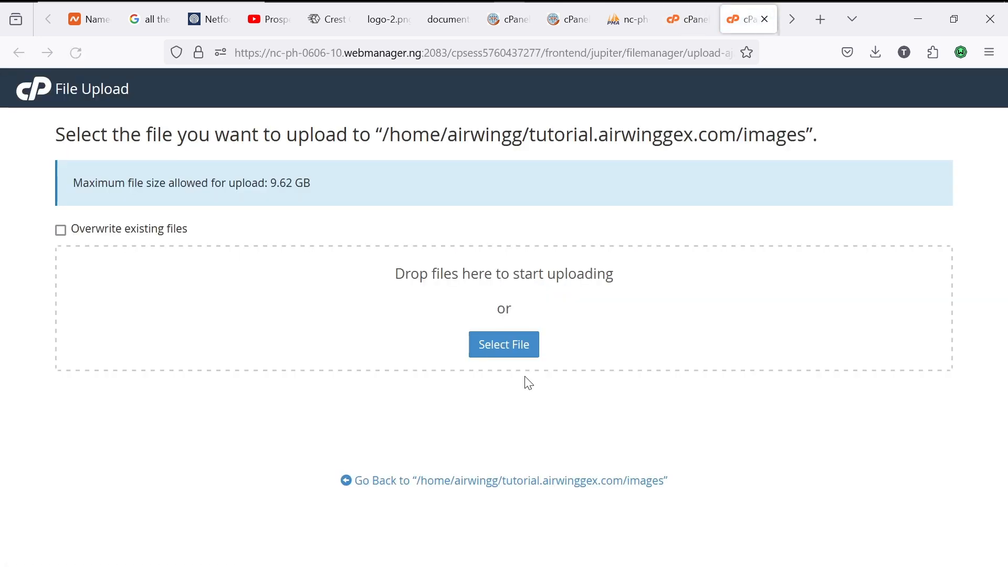
# - Upload logo-2.png from Downloads into images, cancelling the accidental mp3 upload, then close the upload page
pyautogui.click(520, 347)
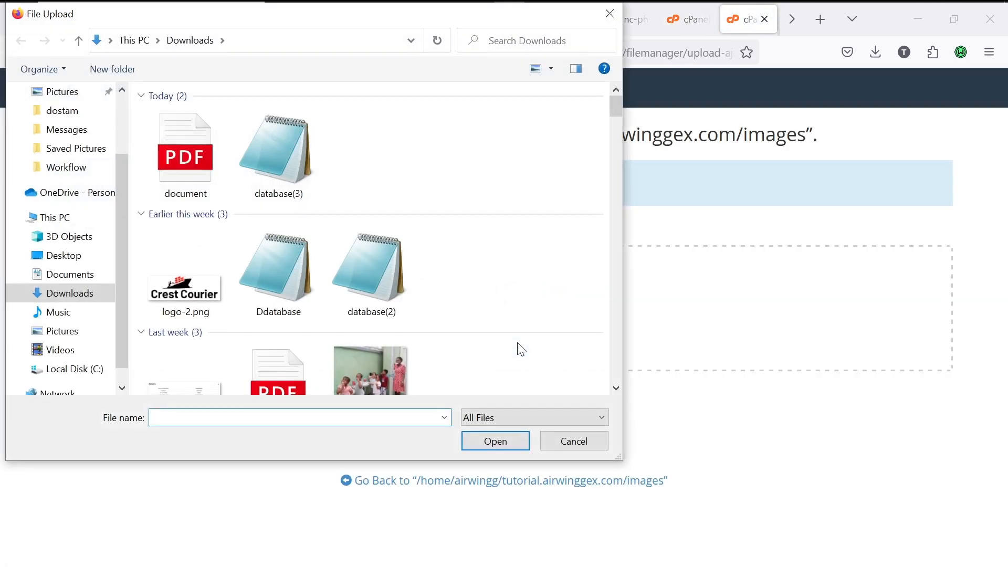
pyautogui.scroll(-6, 278, 330)
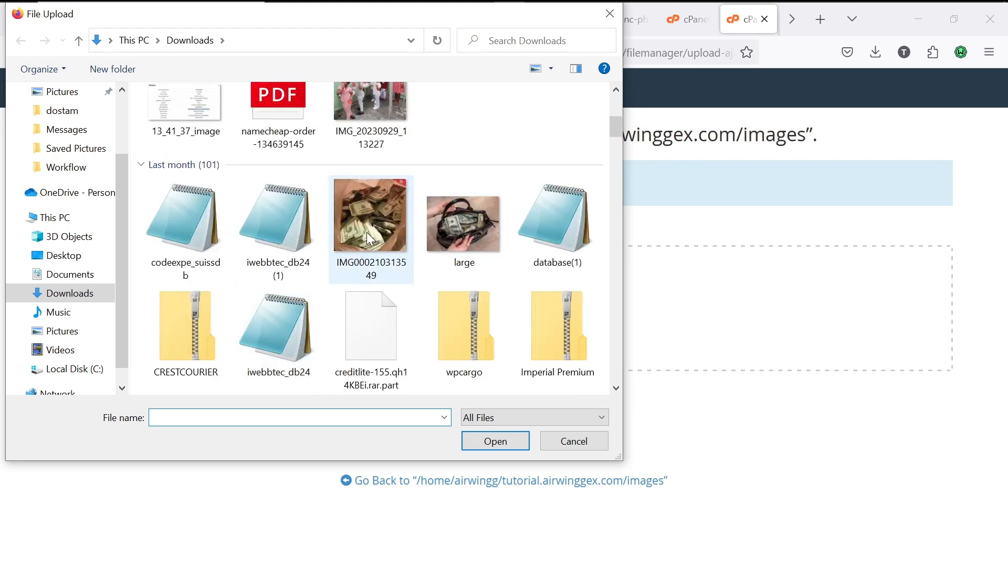
pyautogui.scroll(-2, 367, 233)
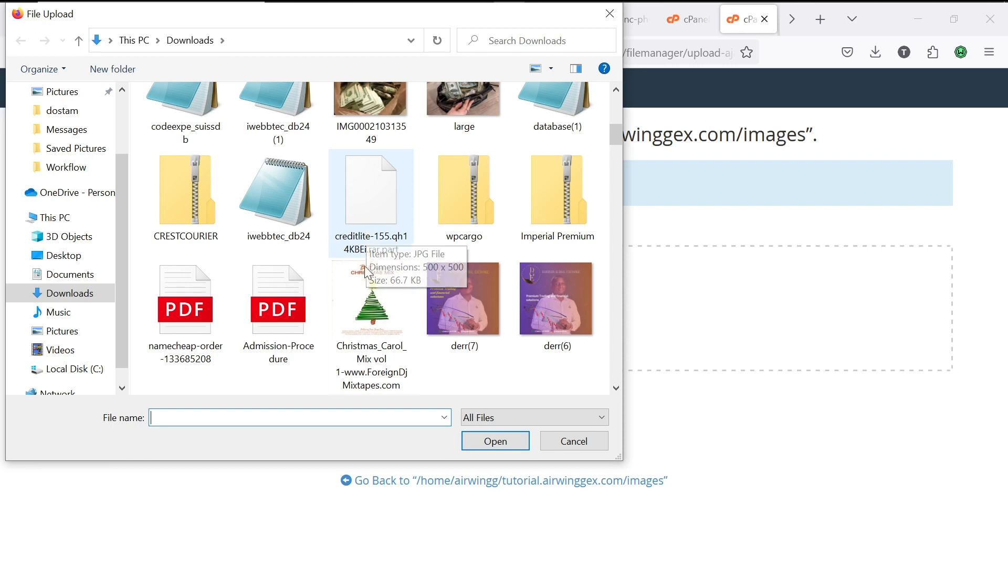
pyautogui.doubleClick(369, 293)
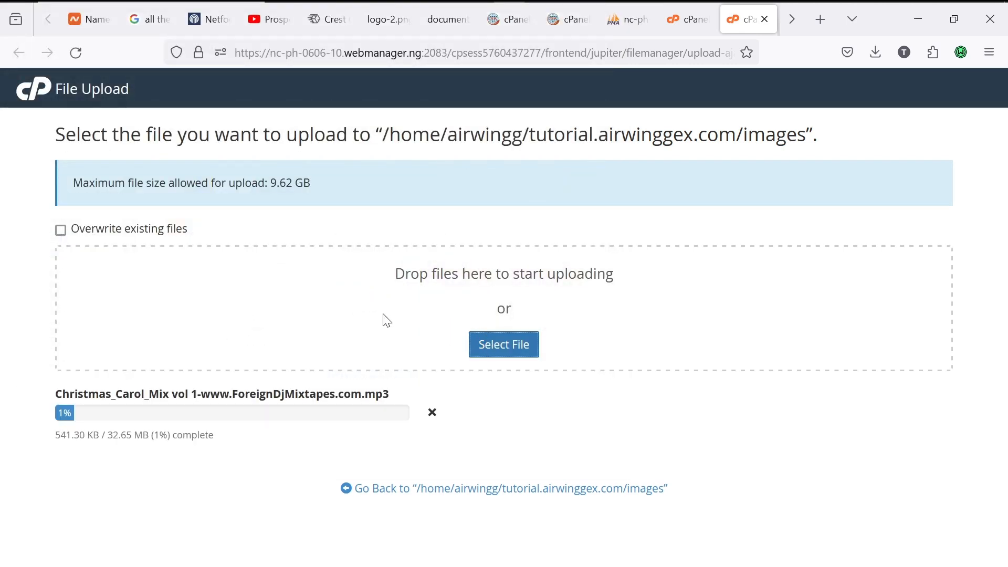
pyautogui.click(432, 413)
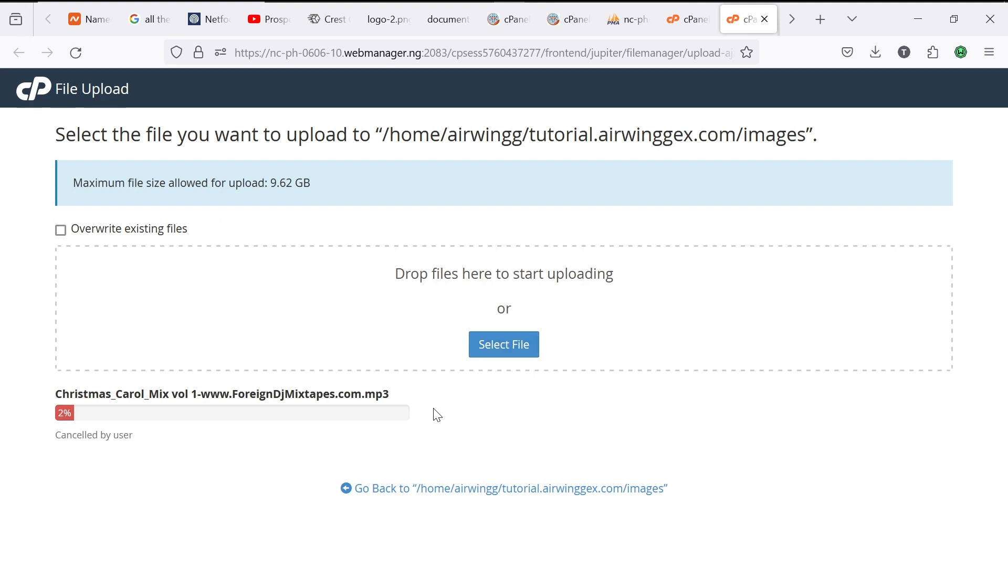
pyautogui.click(506, 342)
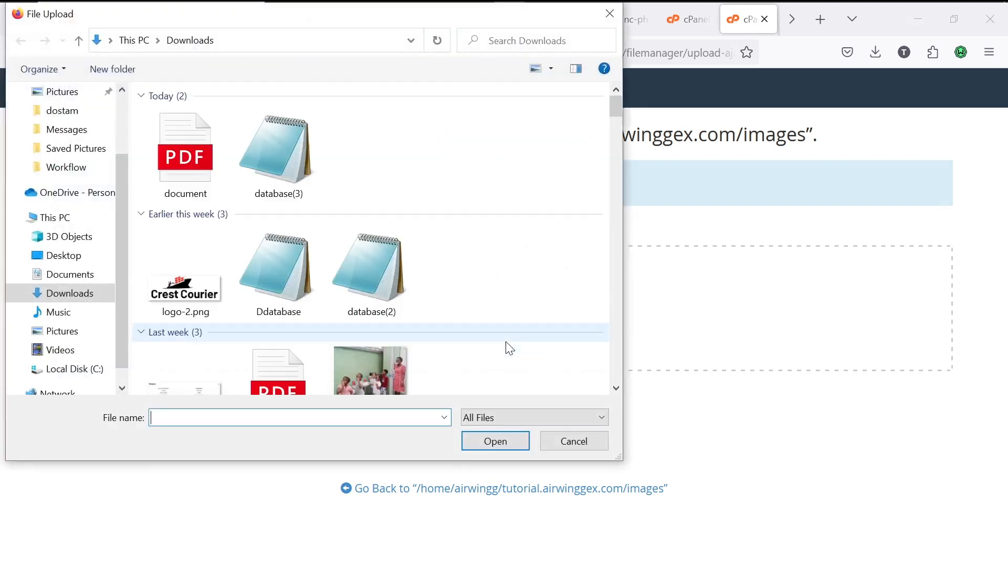
pyautogui.click(197, 297)
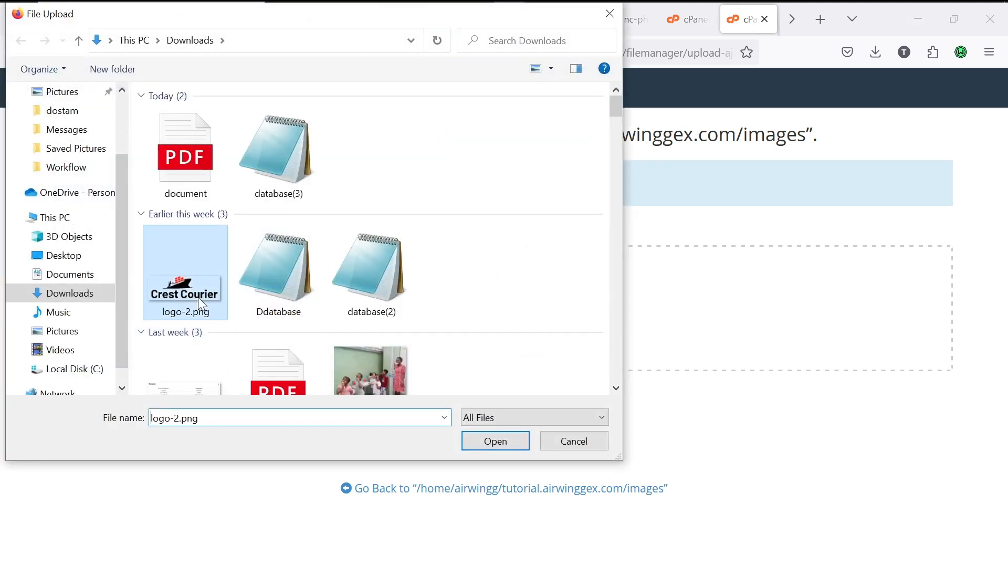
pyautogui.doubleClick(198, 297)
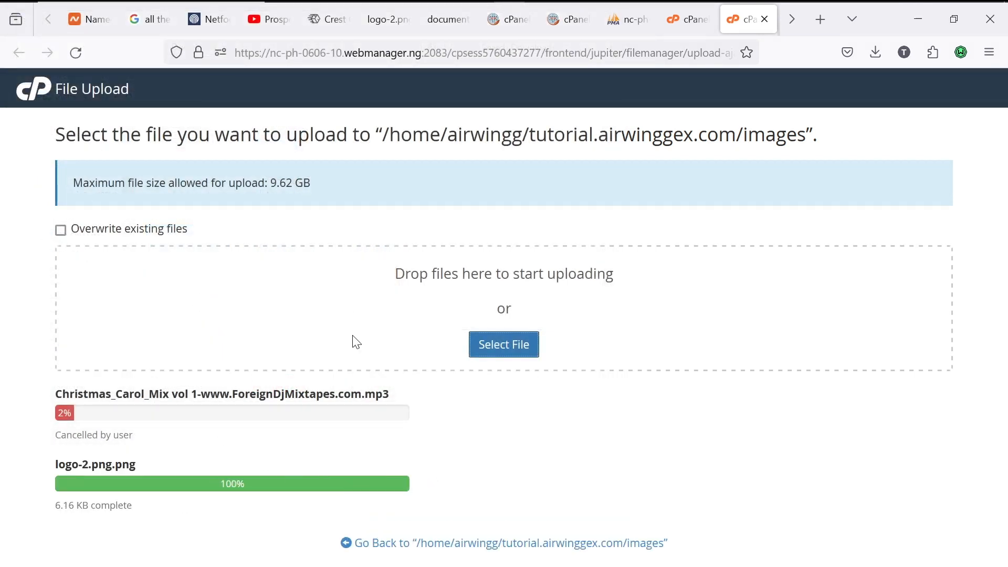
pyautogui.moveTo(487, 4)
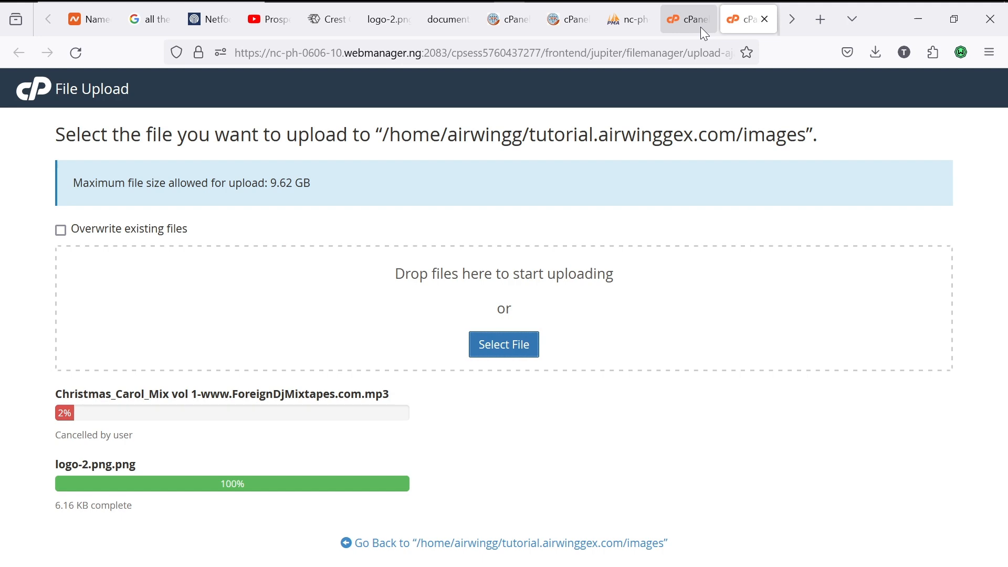
pyautogui.click(701, 27)
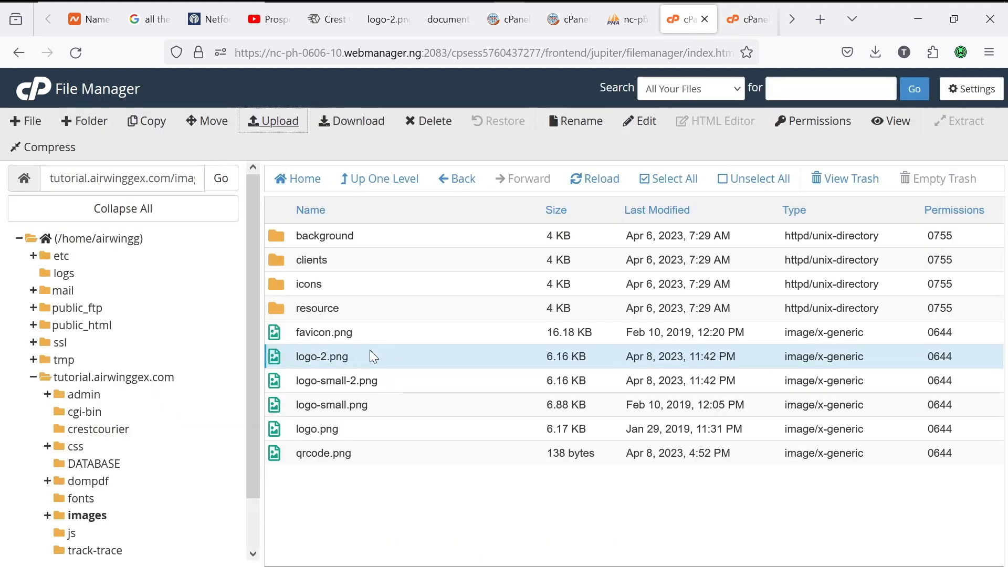
# - Abandon a rename of logo-2.png and open its right-click actions menu instead
pyautogui.click(342, 371)
pyautogui.doubleClick(338, 360)
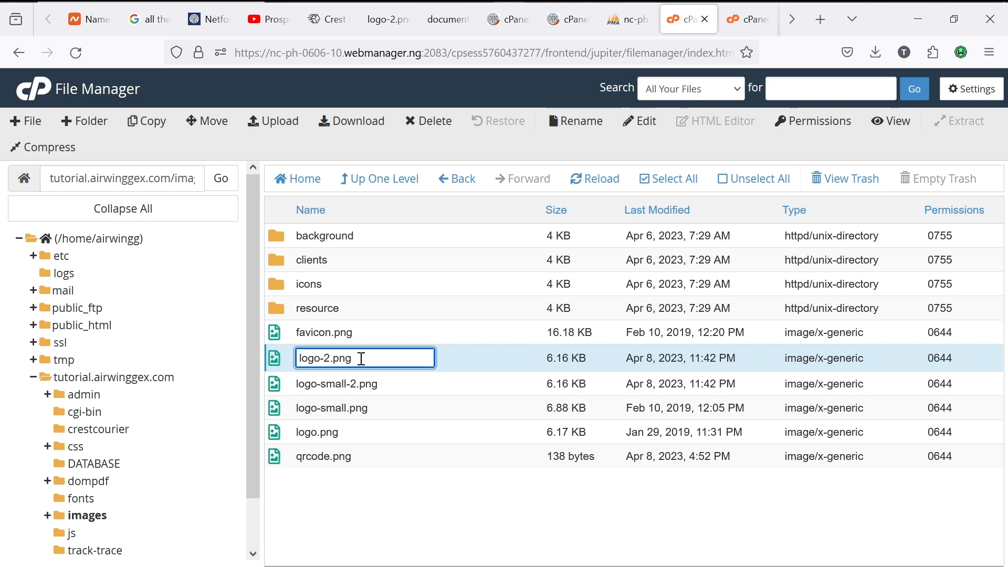
pyautogui.hotkey('ctrl', 'a')
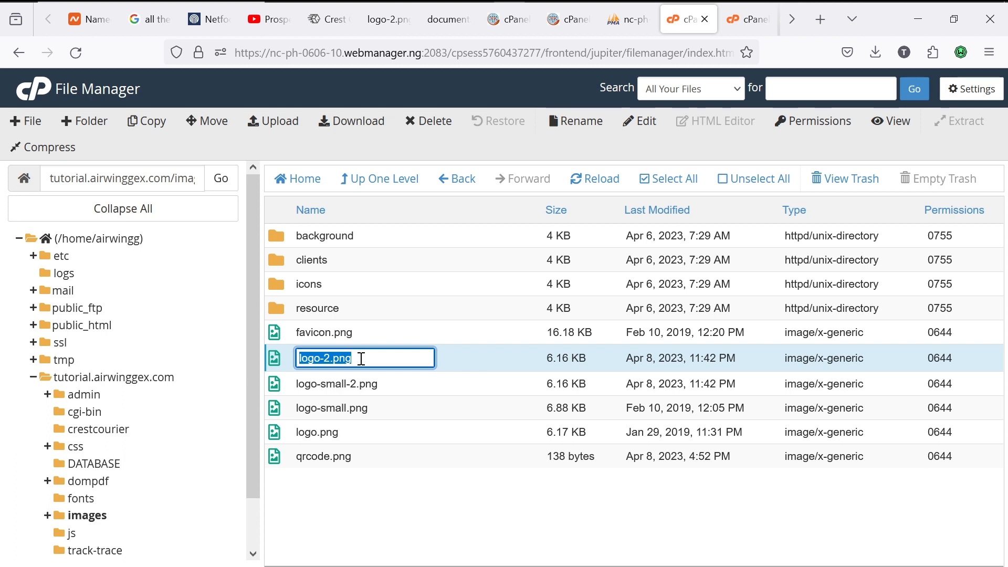
pyautogui.click(468, 356)
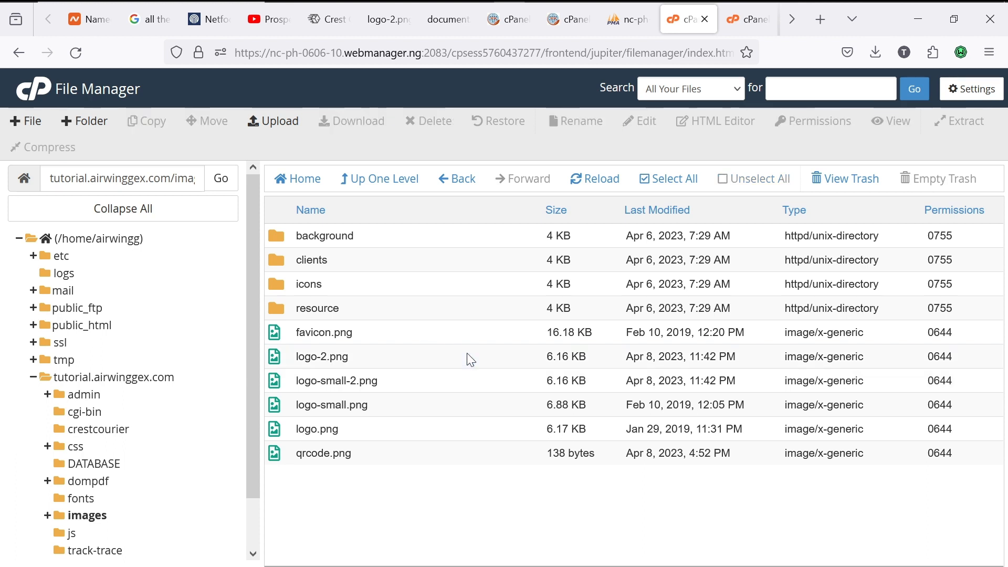
pyautogui.rightClick(464, 355)
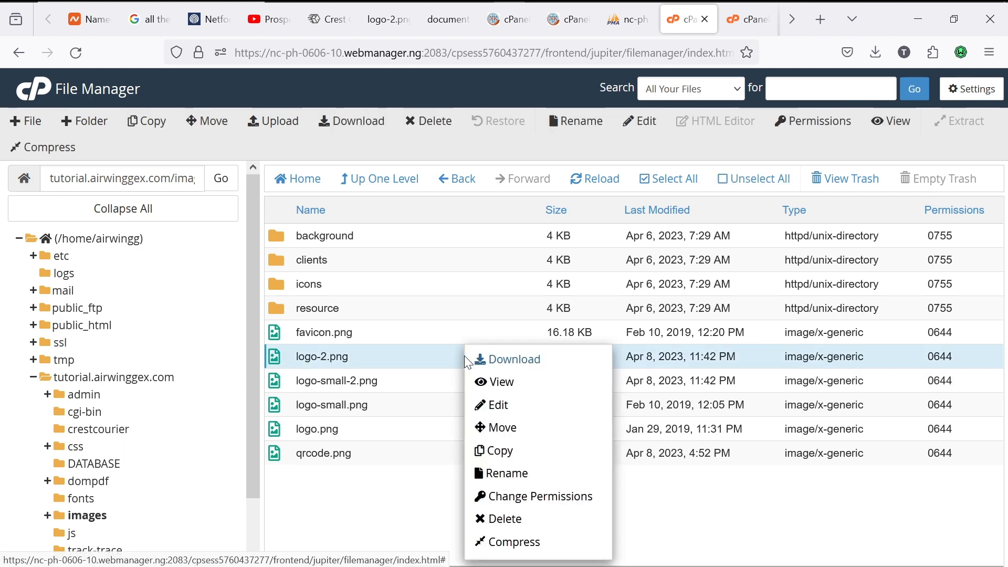
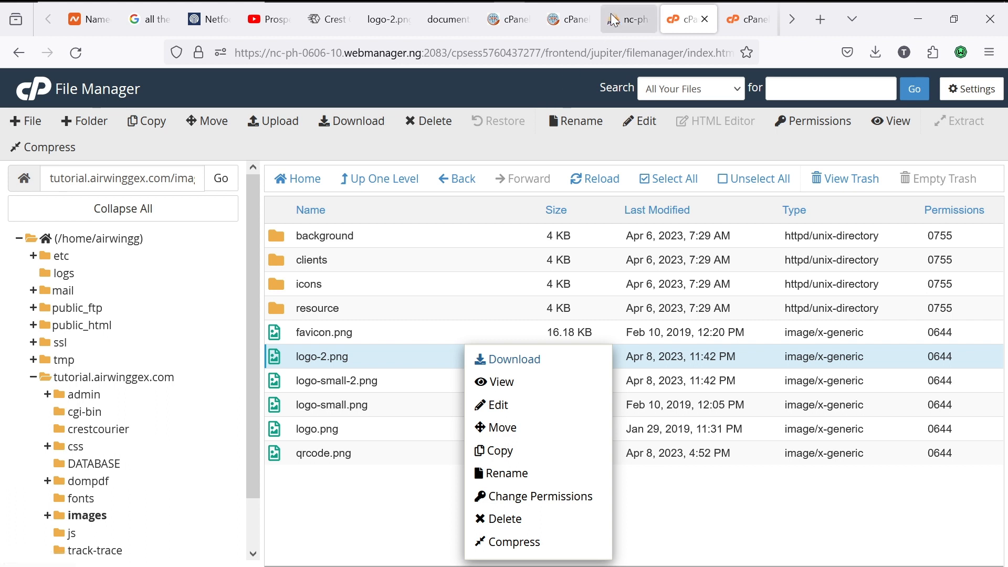
# - Confirm logo-2.png reached 100% in File Upload, then switch to the live Crest Courier contact page
pyautogui.click(746, 19)
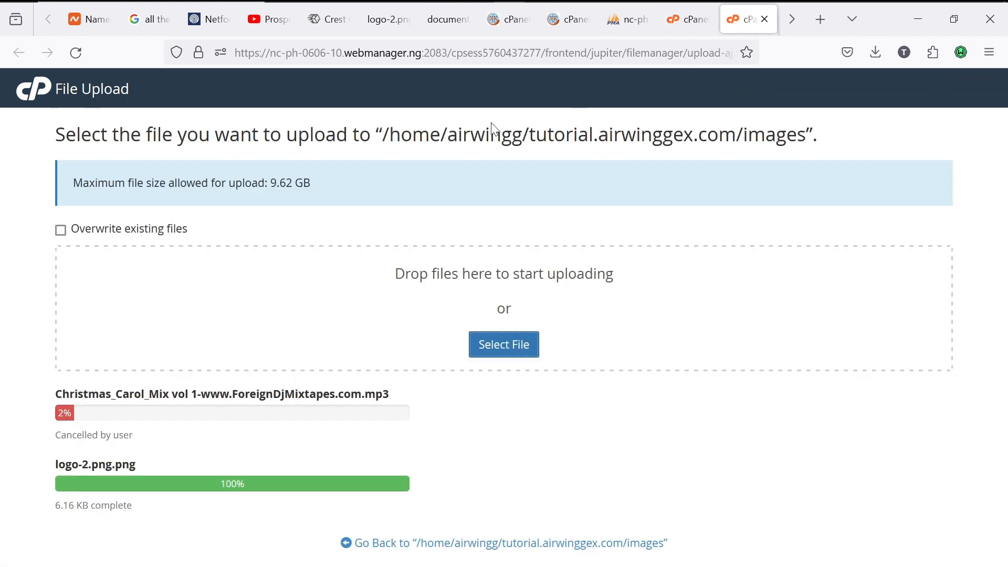
pyautogui.click(791, 23)
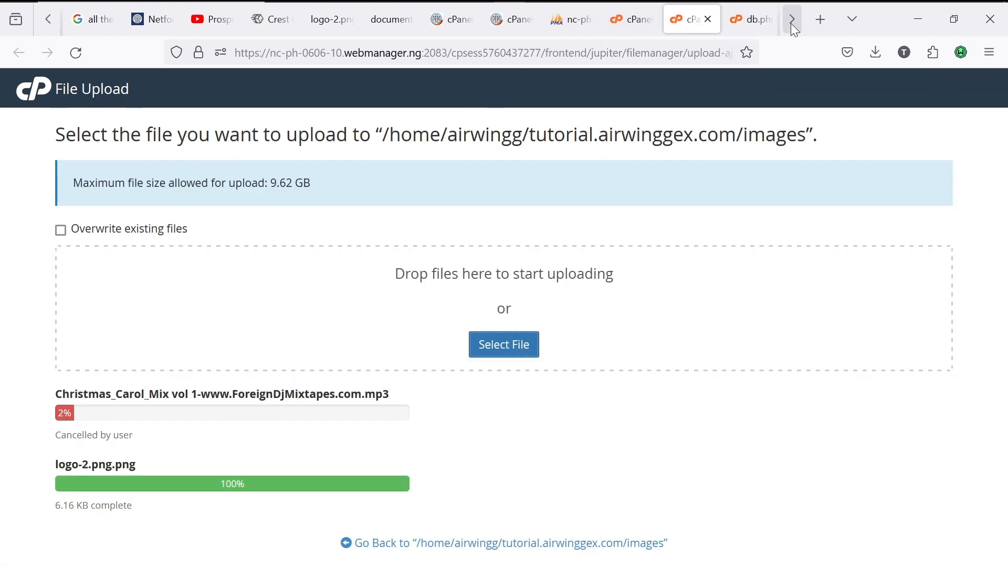
pyautogui.click(627, 22)
pyautogui.click(268, 19)
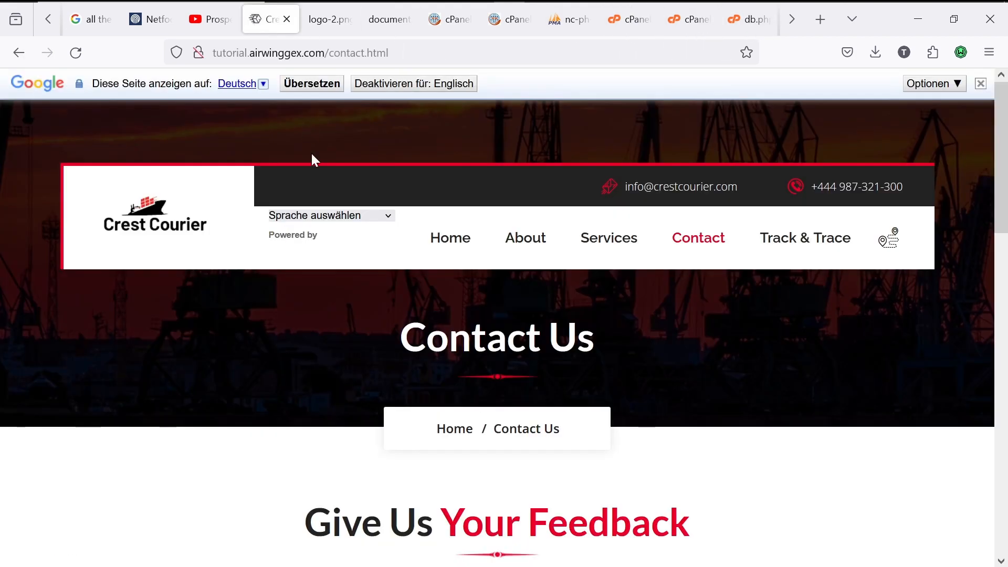
# - View the still-Crest-branded home page, then go back to the cPanel File Manager
pyautogui.click(458, 236)
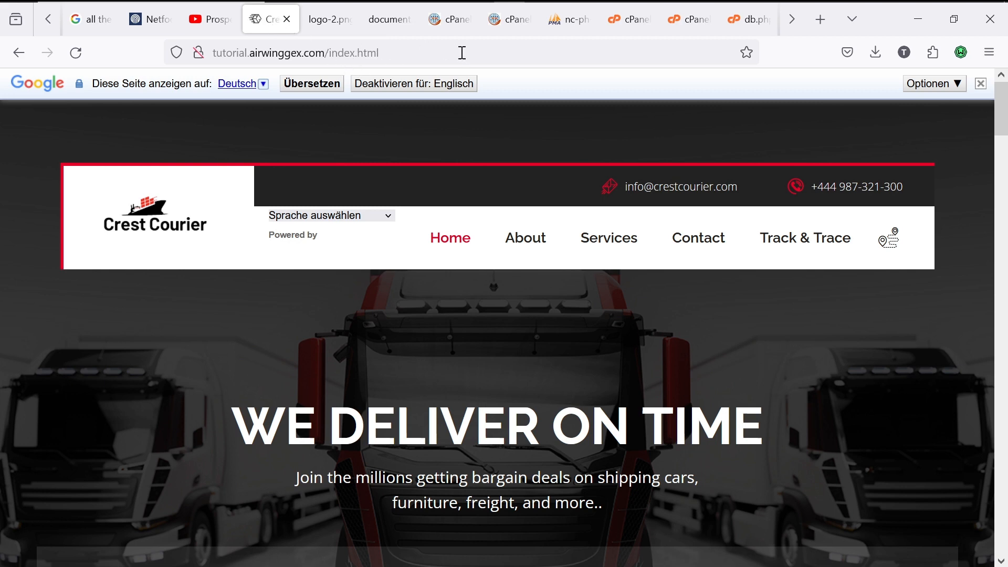
pyautogui.click(636, 23)
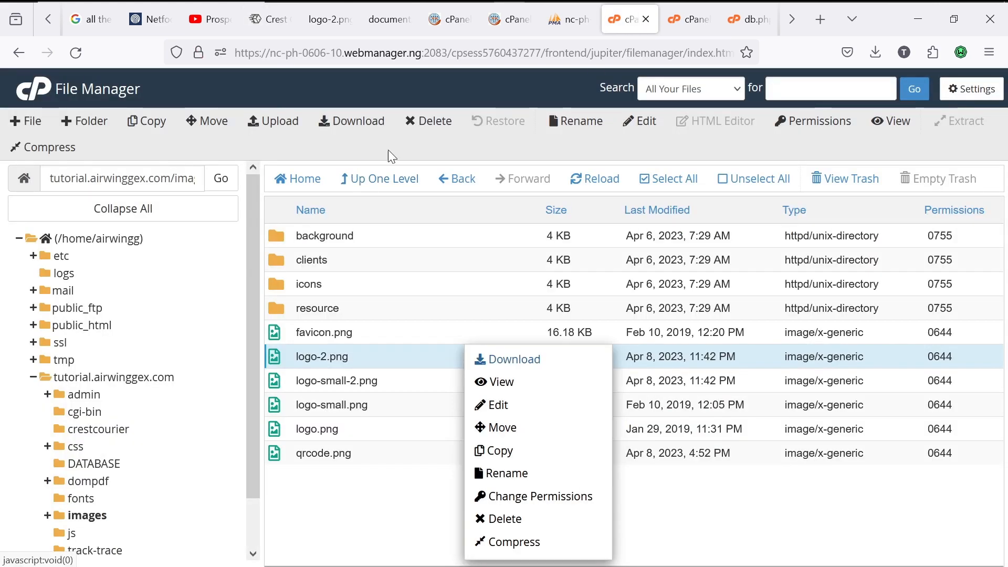
# - Open index.html from the tutorial.airwinggex.com folder in the code editor, accepting the default encoding
pyautogui.click(107, 379)
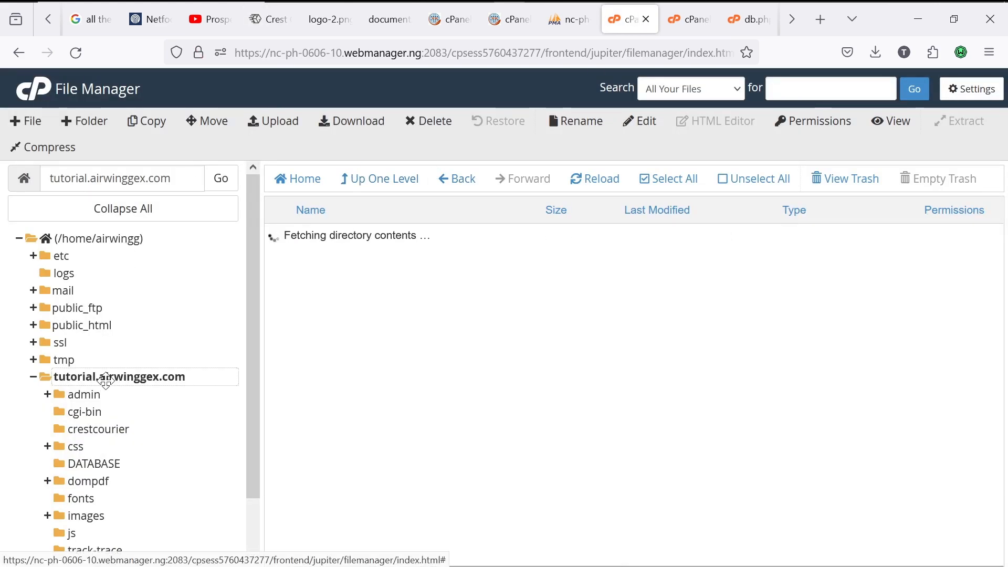
pyautogui.scroll(-4, 425, 475)
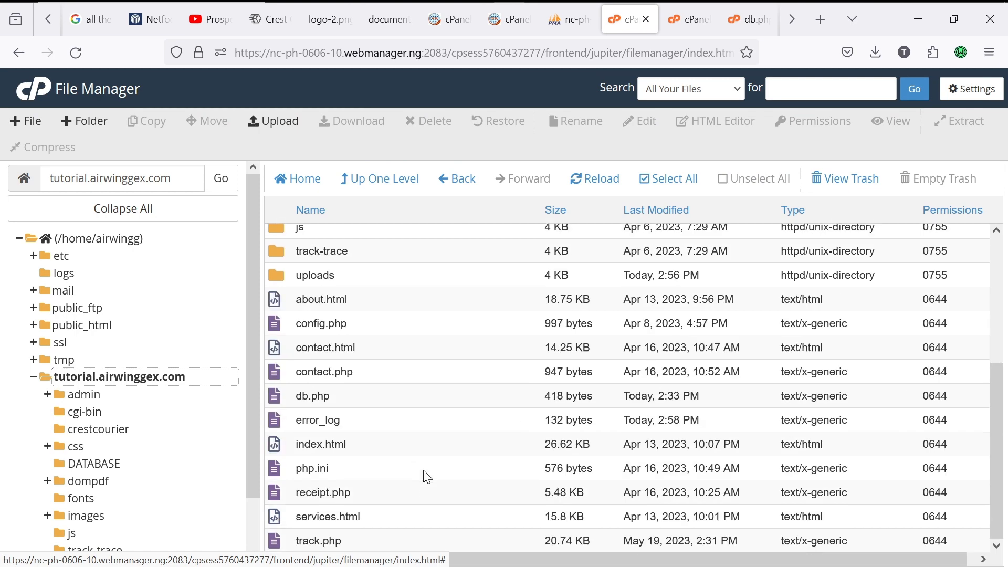
pyautogui.click(378, 447)
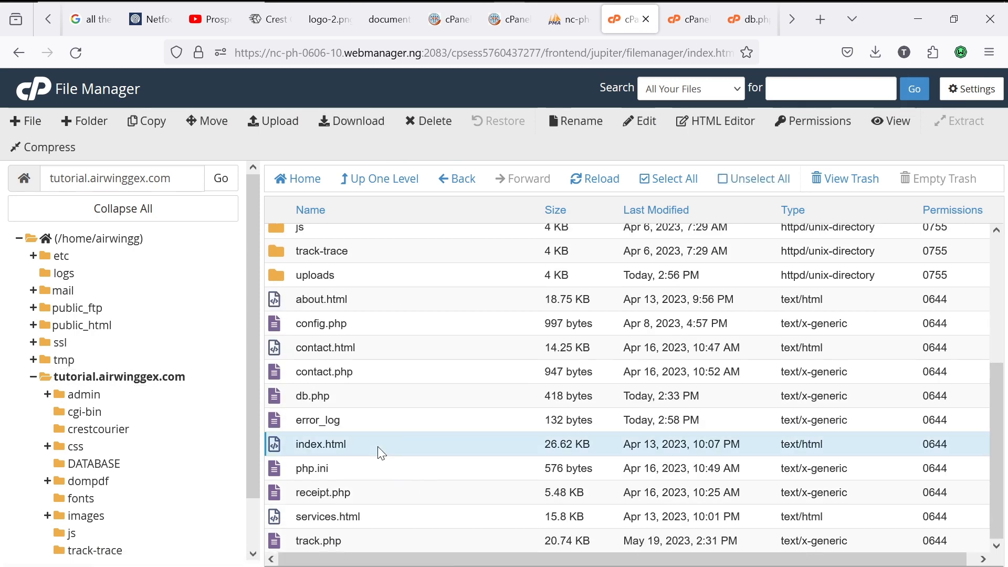
pyautogui.rightClick(378, 448)
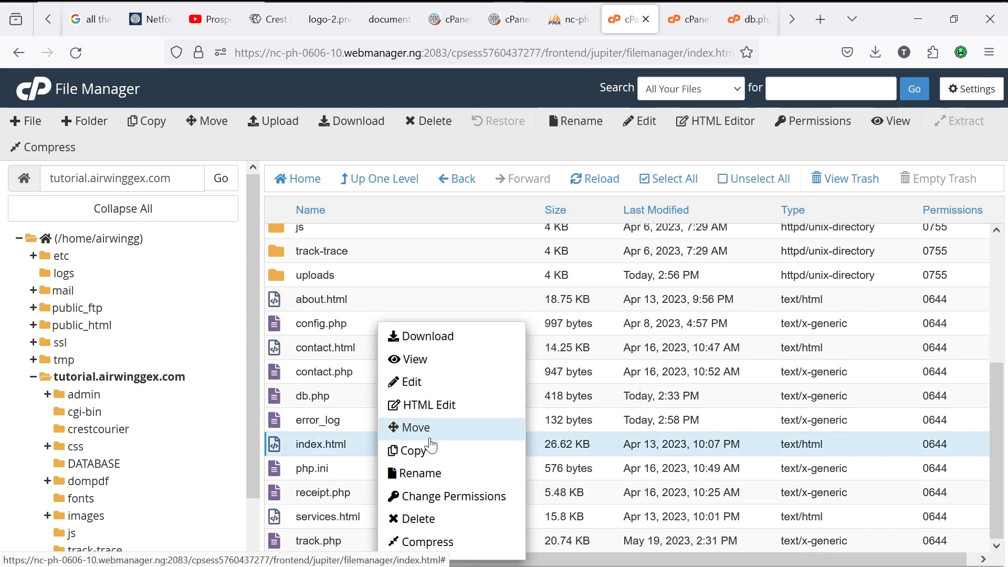
pyautogui.click(427, 373)
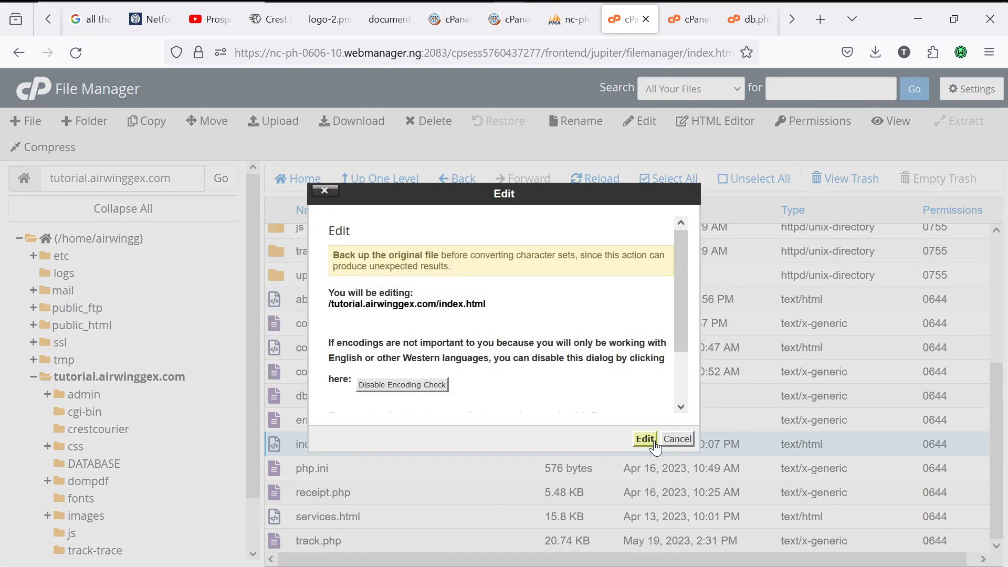
pyautogui.click(646, 439)
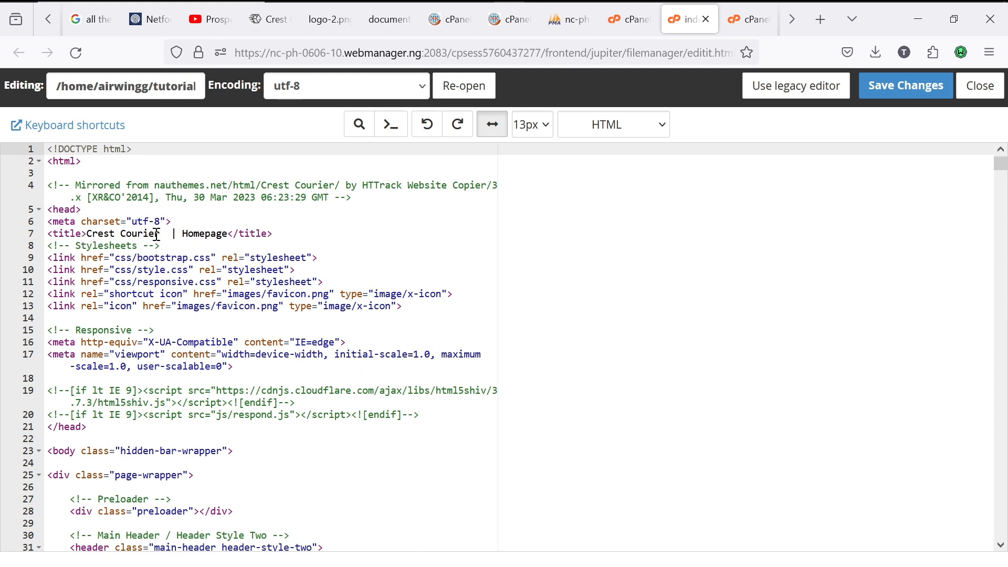
# - Try AirWater&Land in the index.html title, revert it to Crest, and search the file for Crest
pyautogui.moveTo(115, 236); pyautogui.dragTo(90, 237)
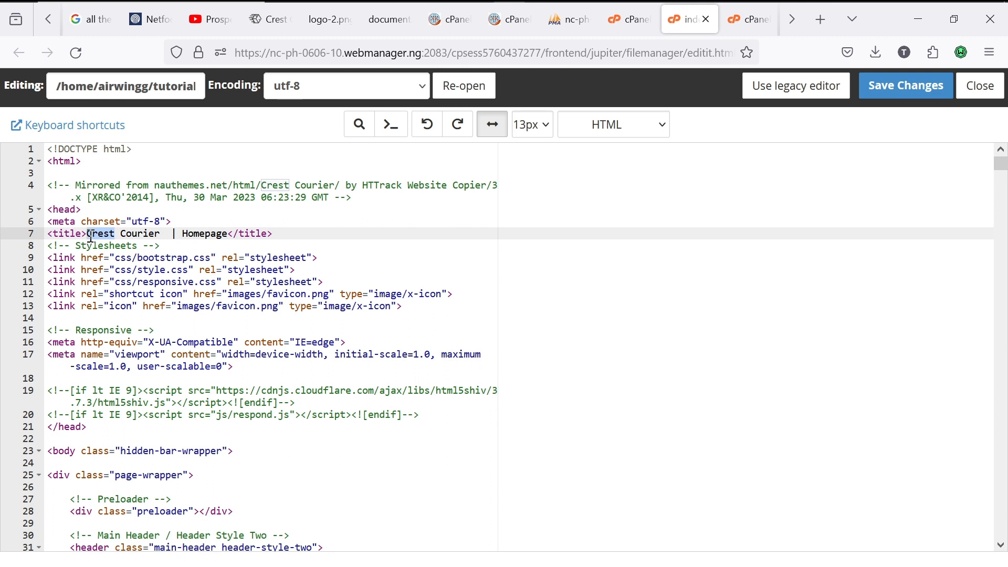
pyautogui.write('A')
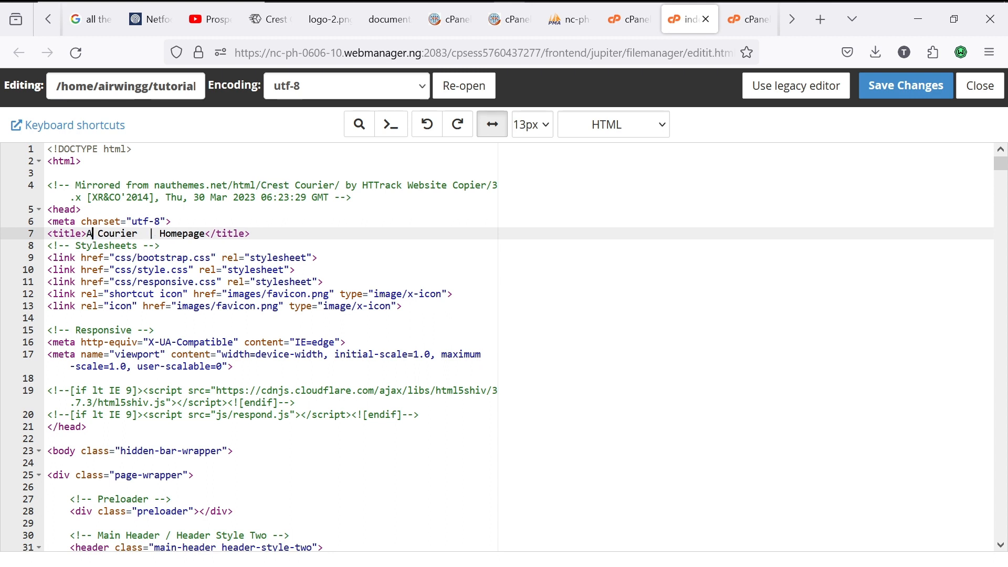
pyautogui.write('ir')
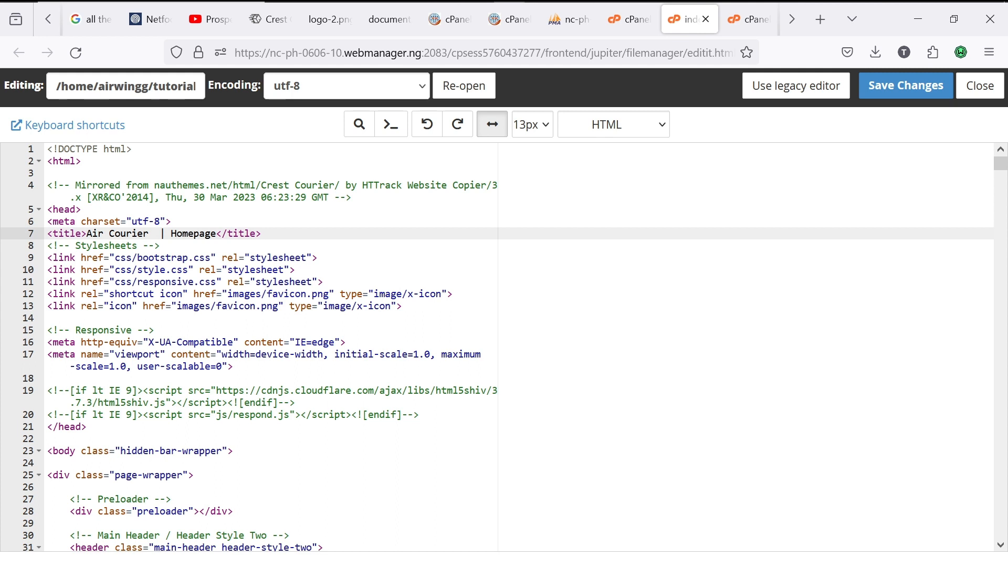
pyautogui.write('Wa')
pyautogui.write('ter')
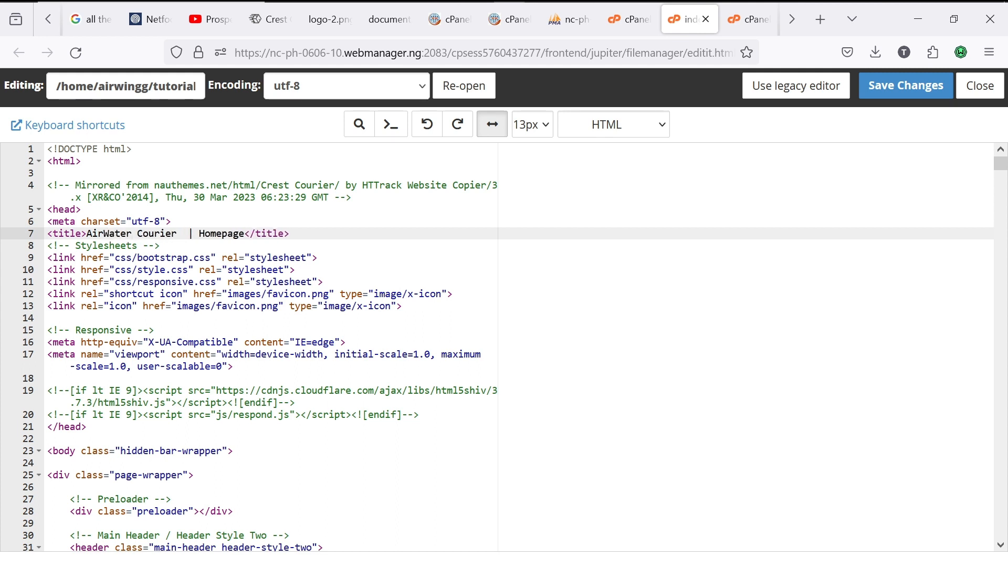
pyautogui.write('&Land')
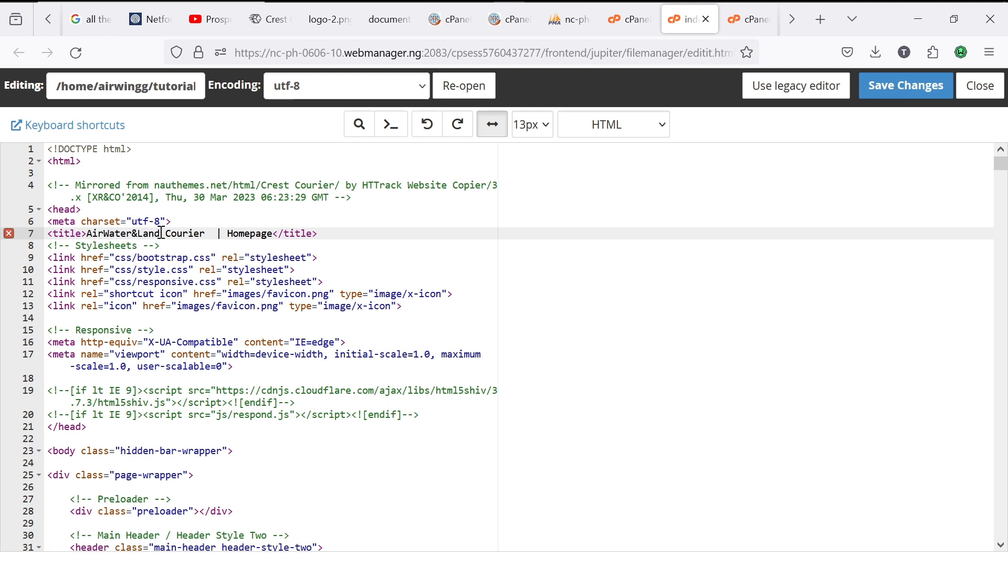
pyautogui.moveTo(156, 234); pyautogui.dragTo(93, 233)
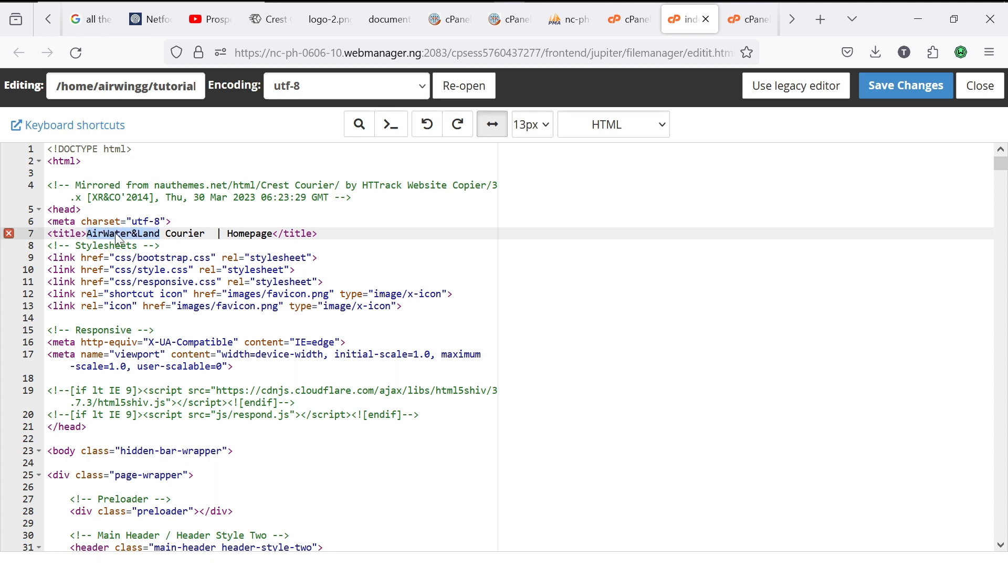
pyautogui.press('Right')
pyautogui.press('BackSpace')
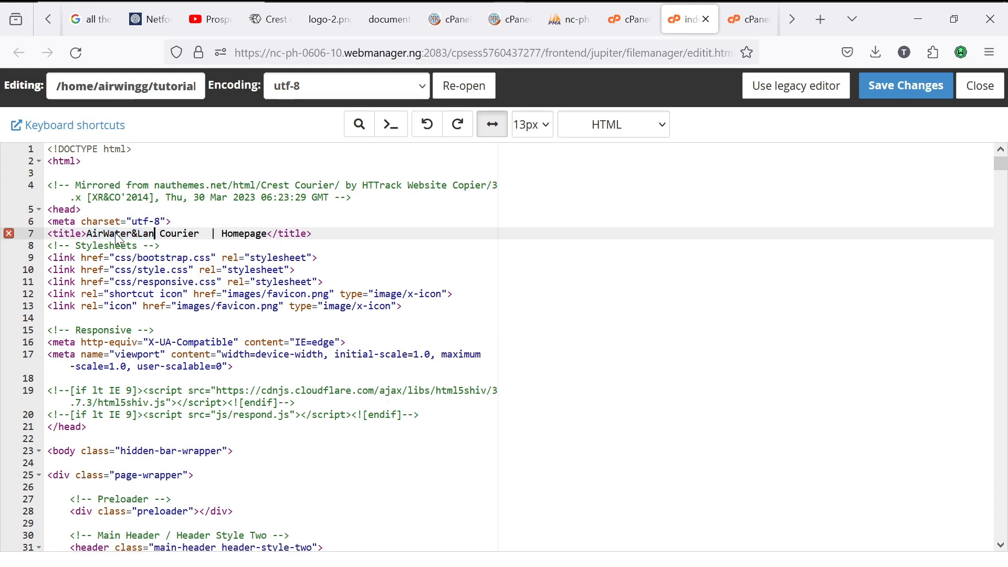
pyautogui.hotkey('ctrl', 'z')
pyautogui.hotkey('ctrl', 'z')
pyautogui.hotkey('ctrl', 'z')
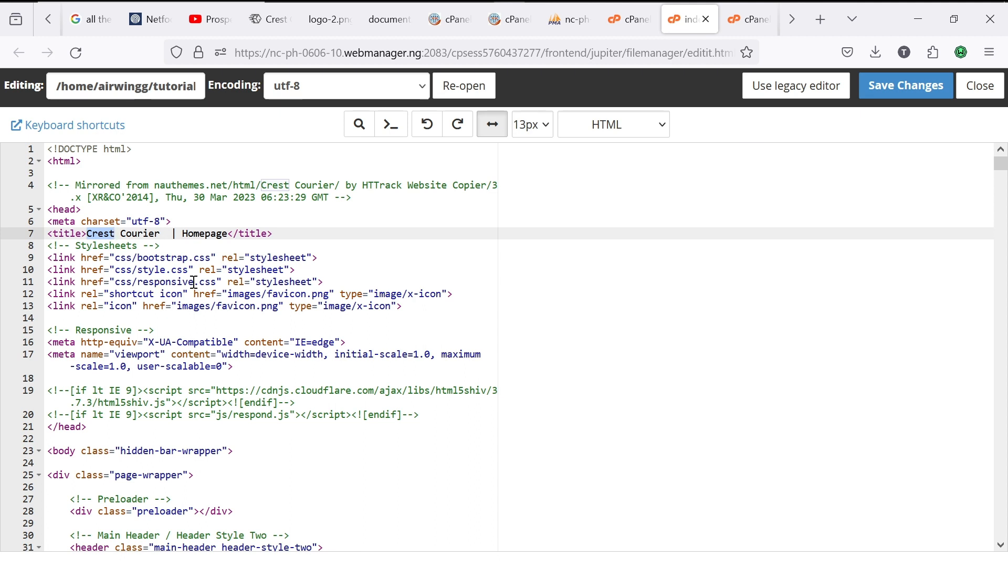
pyautogui.hotkey('ctrl', 'f')
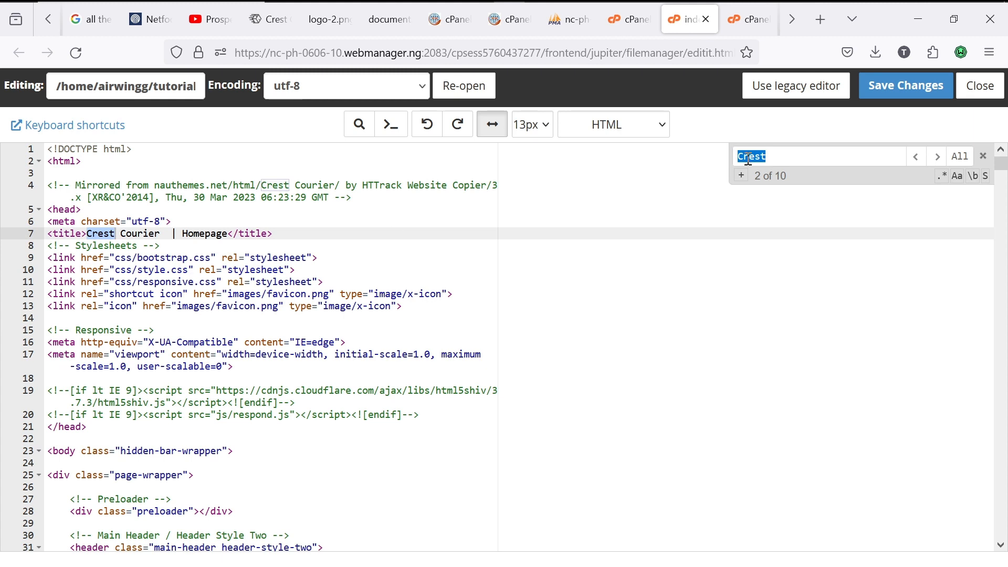
# - Paste AirWater&Land over Crest in the page title, then jump to the Crest match on line 43
pyautogui.click(778, 155)
pyautogui.click(110, 233)
pyautogui.moveTo(115, 233); pyautogui.dragTo(89, 233)
pyautogui.write('AirWater&Land')
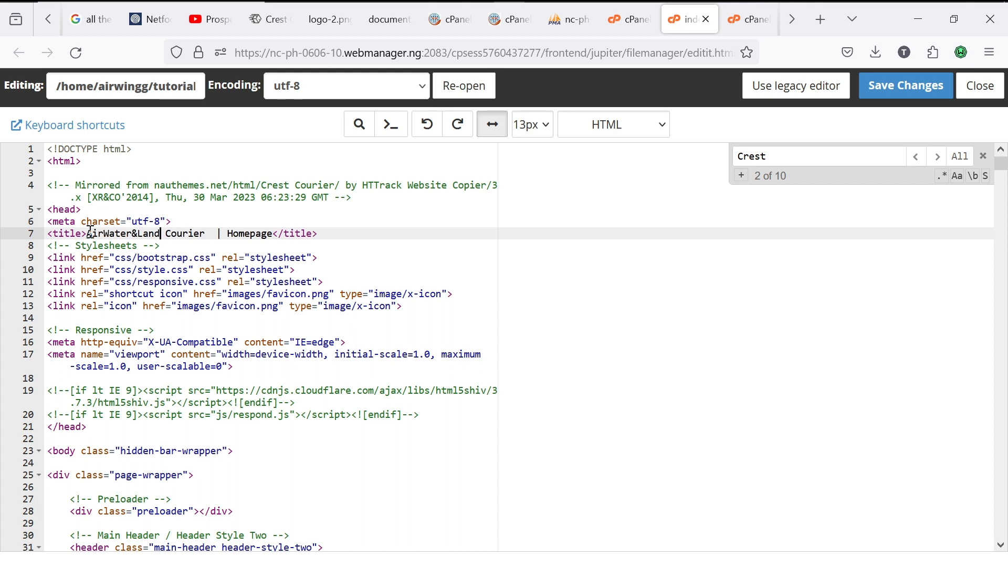
pyautogui.click(331, 243)
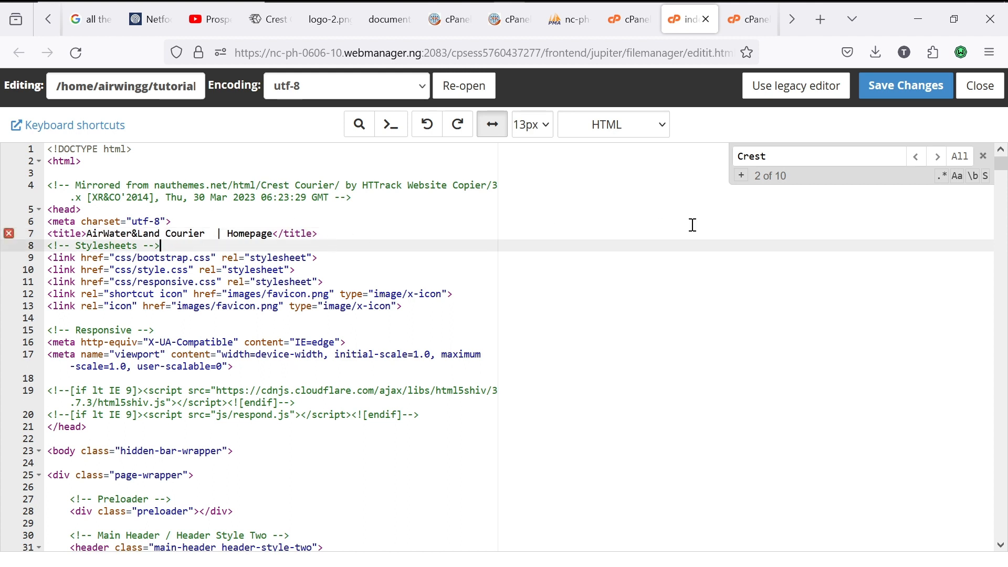
pyautogui.click(776, 156)
pyautogui.click(937, 160)
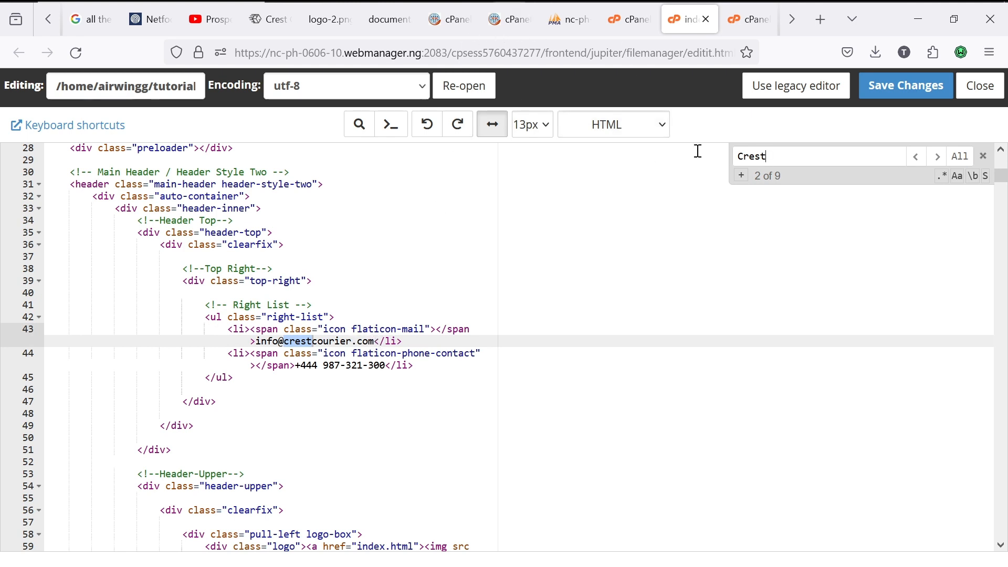
# - Trim the header contact e-mail's crestcourier domain down to ai on line 43
pyautogui.click(351, 342)
pyautogui.press('BackSpace')
pyautogui.press('BackSpace')
pyautogui.press('BackSpace')
pyautogui.press('BackSpace')
pyautogui.press('BackSpace')
pyautogui.press('BackSpace')
pyautogui.press('BackSpace')
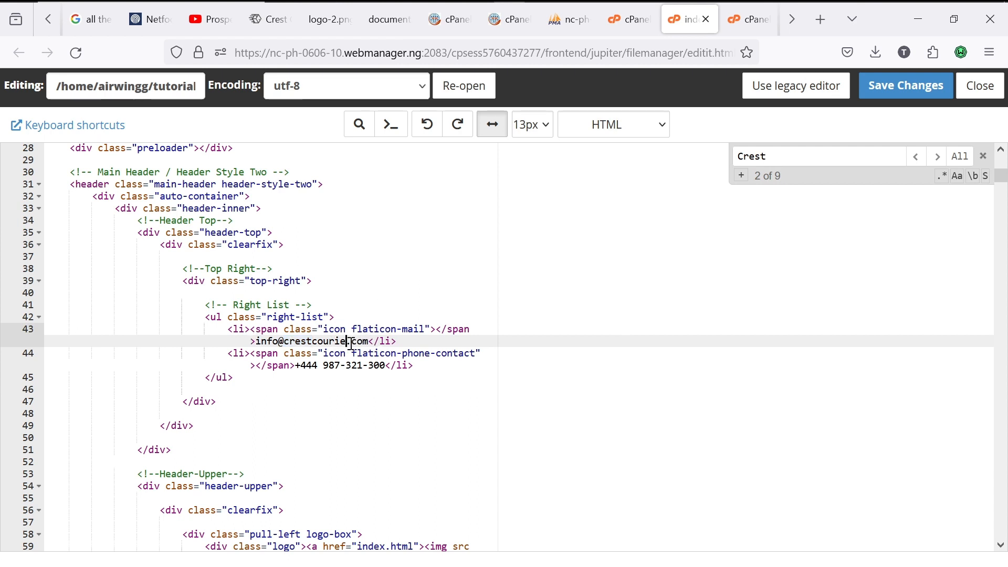
pyautogui.press('BackSpace')
pyautogui.press('BackSpace')
pyautogui.press('BackSpace')
pyautogui.press('BackSpace')
pyautogui.press('BackSpace')
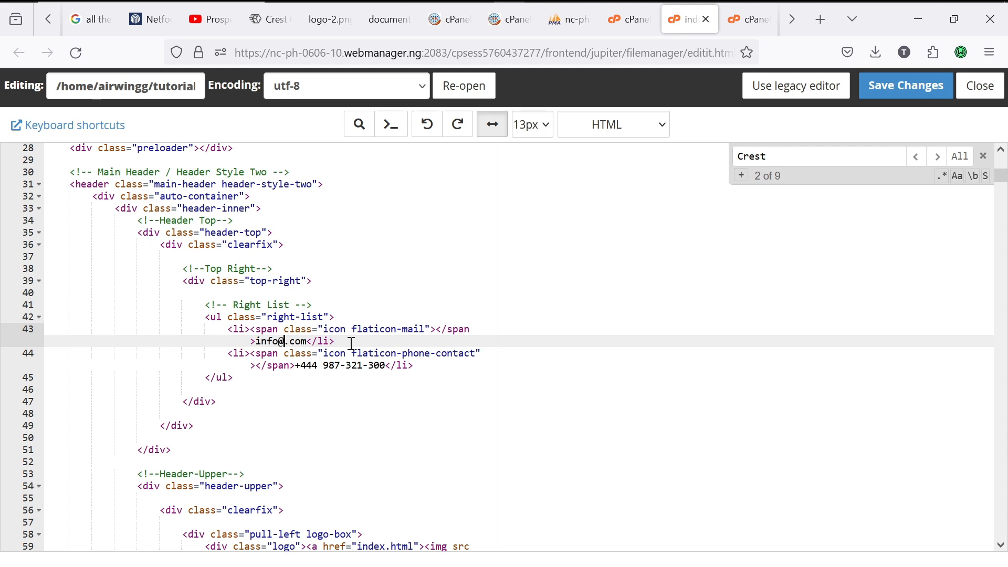
pyautogui.write('ai')
# - Copy the live site's domain from the browser address bar and return to the code editor
pyautogui.click(266, 20)
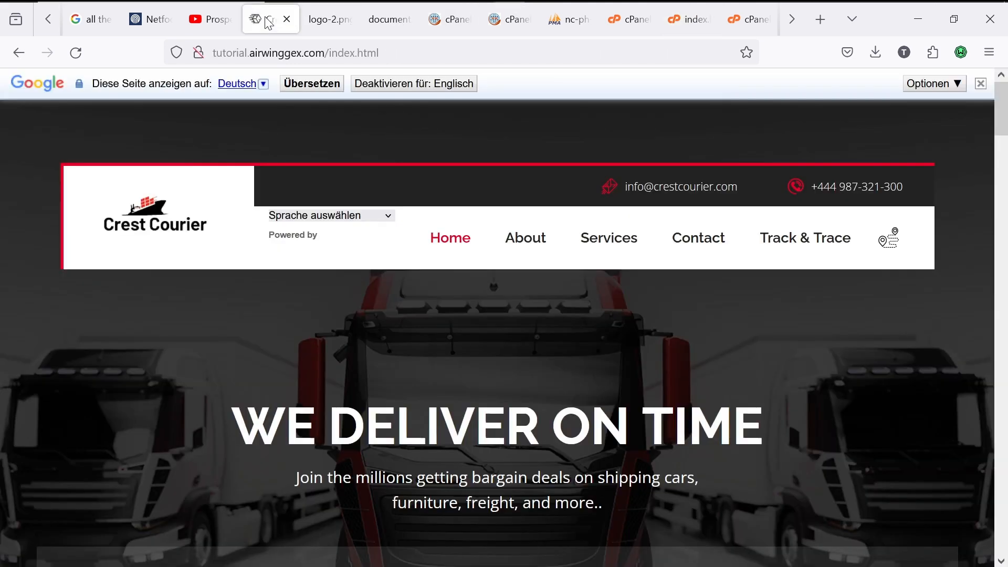
pyautogui.click(326, 53)
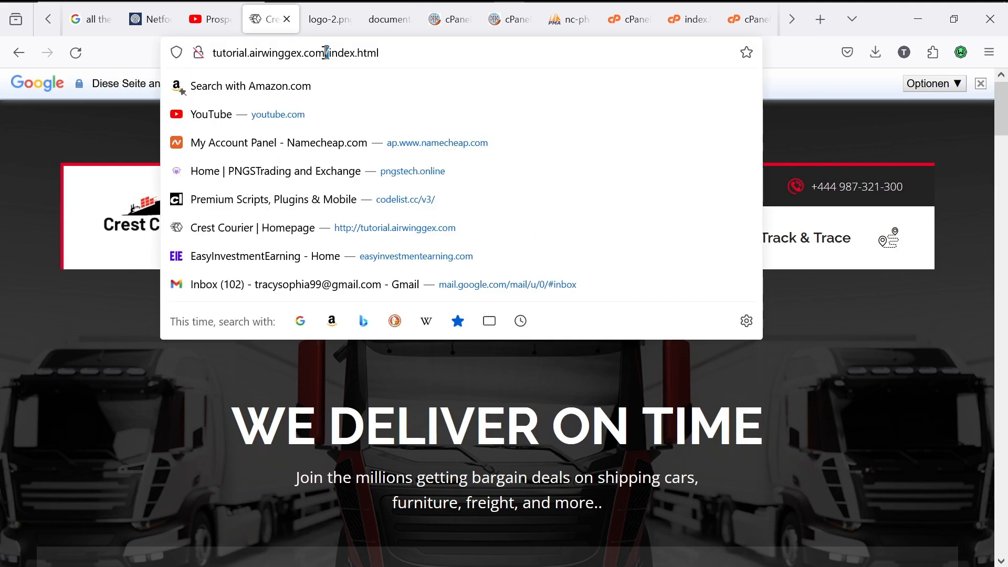
pyautogui.moveTo(325, 53); pyautogui.dragTo(215, 60)
pyautogui.hotkey('ctrl', 'c')
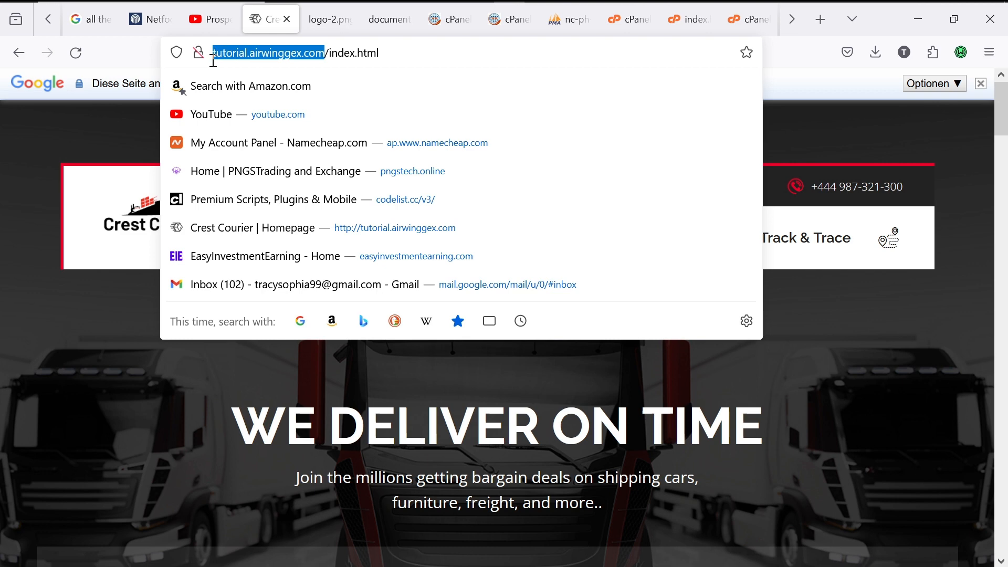
pyautogui.click(699, 23)
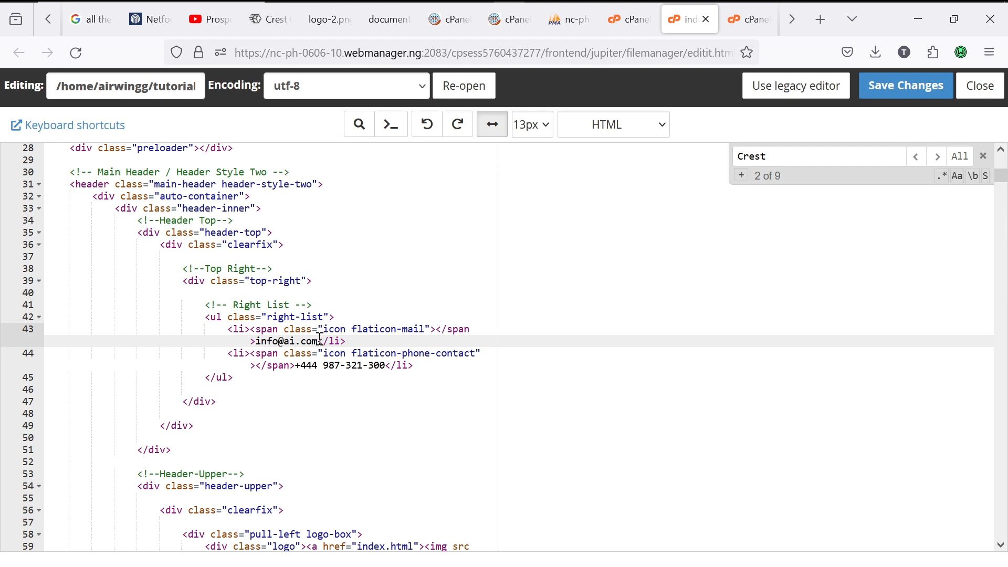
pyautogui.moveTo(321, 338); pyautogui.dragTo(286, 343)
pyautogui.hotkey('ctrl', 'v')
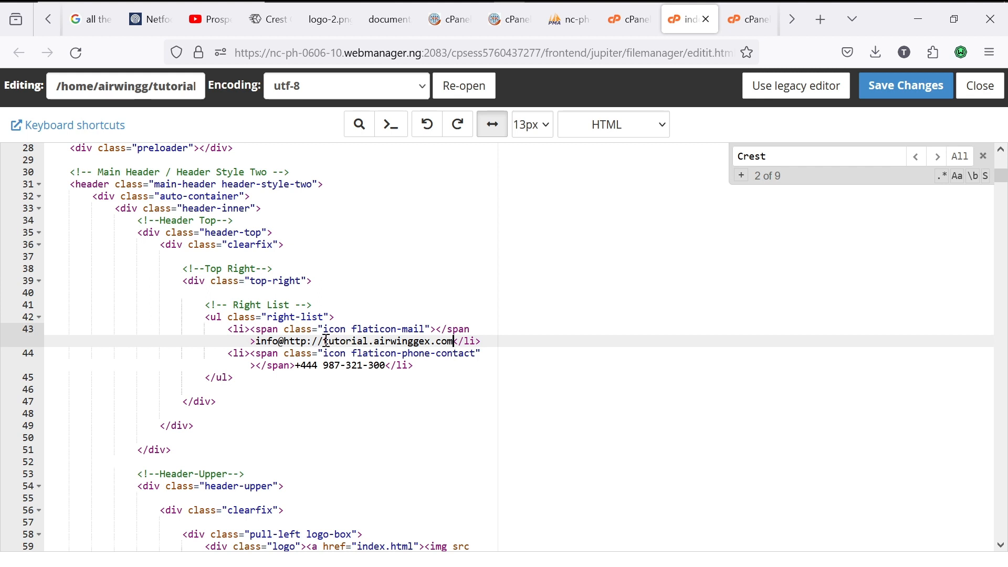
pyautogui.click(326, 342)
pyautogui.press('BackSpace')
pyautogui.press('BackSpace')
pyautogui.press('BackSpace')
pyautogui.press('BackSpace')
pyautogui.press('BackSpace')
pyautogui.press('BackSpace')
pyautogui.press('BackSpace')
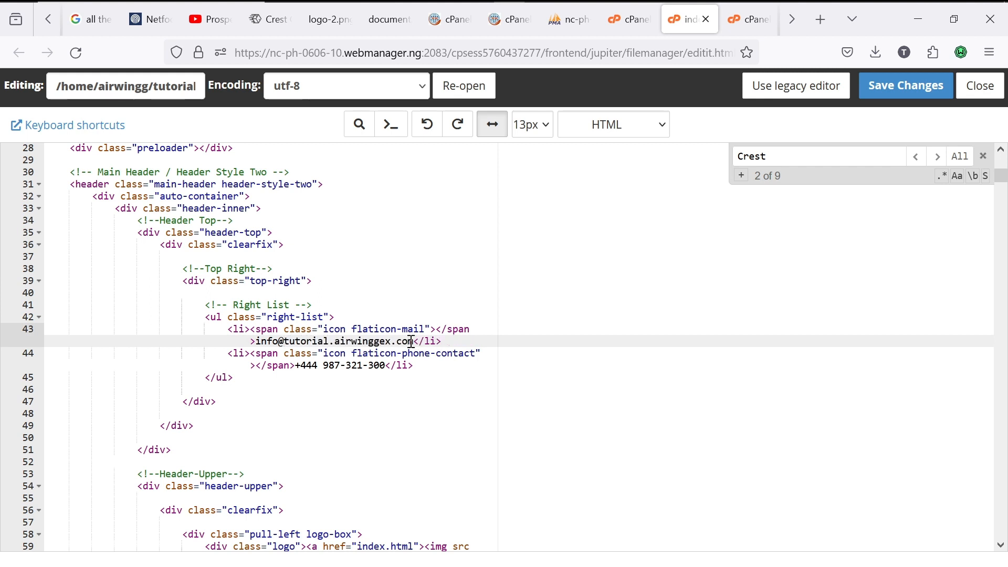
pyautogui.moveTo(414, 342); pyautogui.dragTo(284, 343)
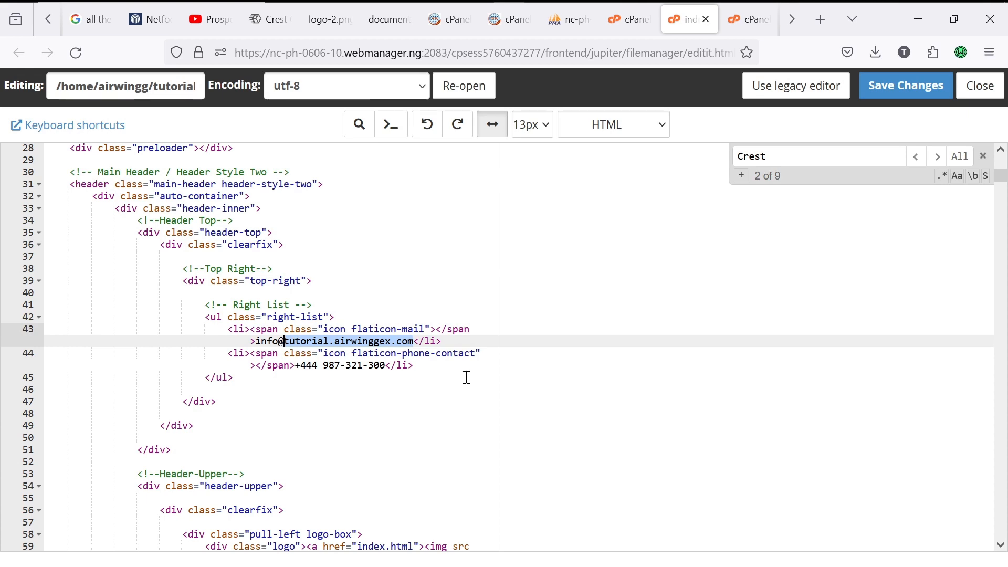
pyautogui.click(938, 157)
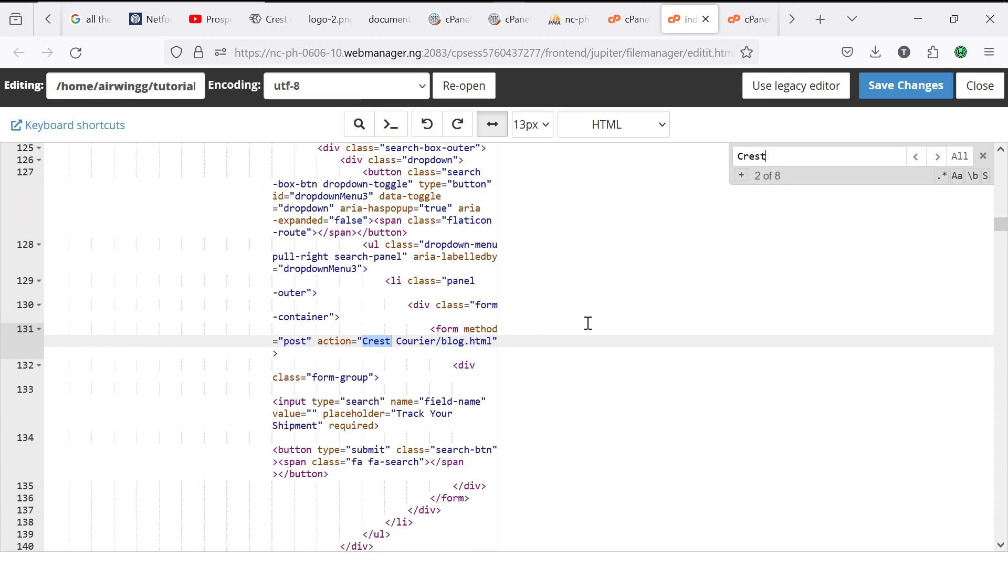
pyautogui.click(938, 159)
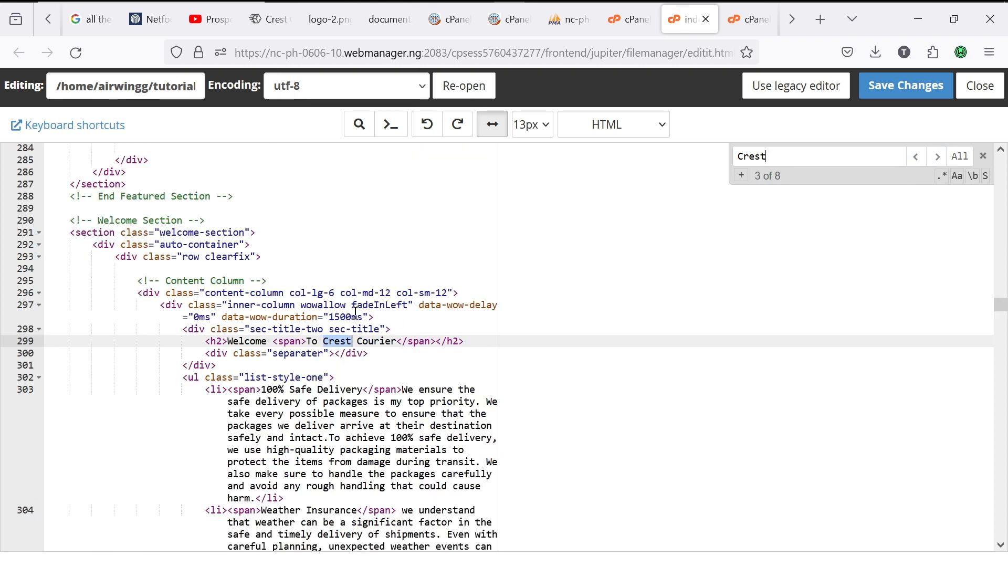
# - Replace Crest with AirWater&Land in the line 299 welcome heading and copy the new name
pyautogui.click(353, 342)
pyautogui.press('BackSpace')
pyautogui.press('BackSpace')
pyautogui.press('BackSpace')
pyautogui.press('BackSpace')
pyautogui.press('BackSpace')
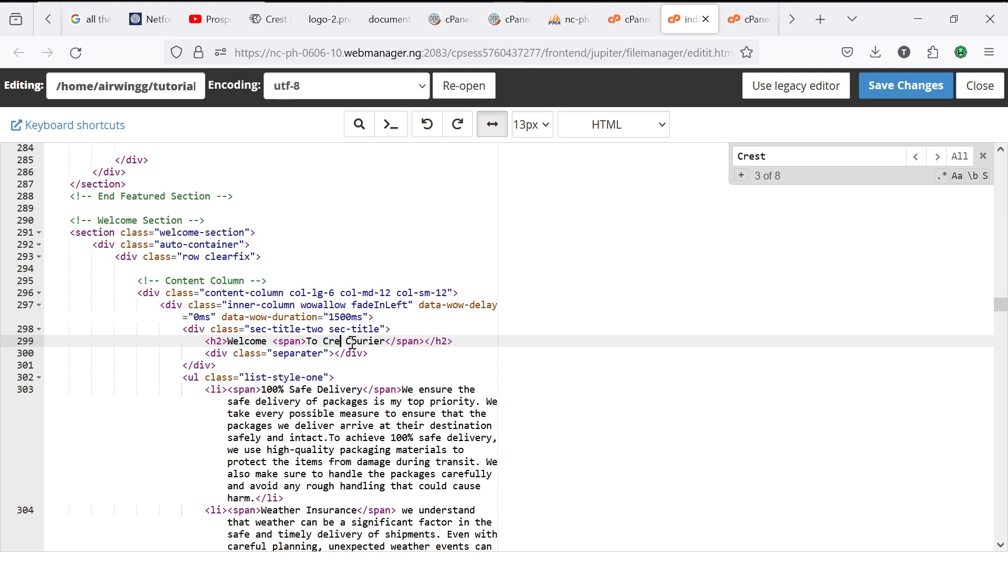
pyautogui.write('A')
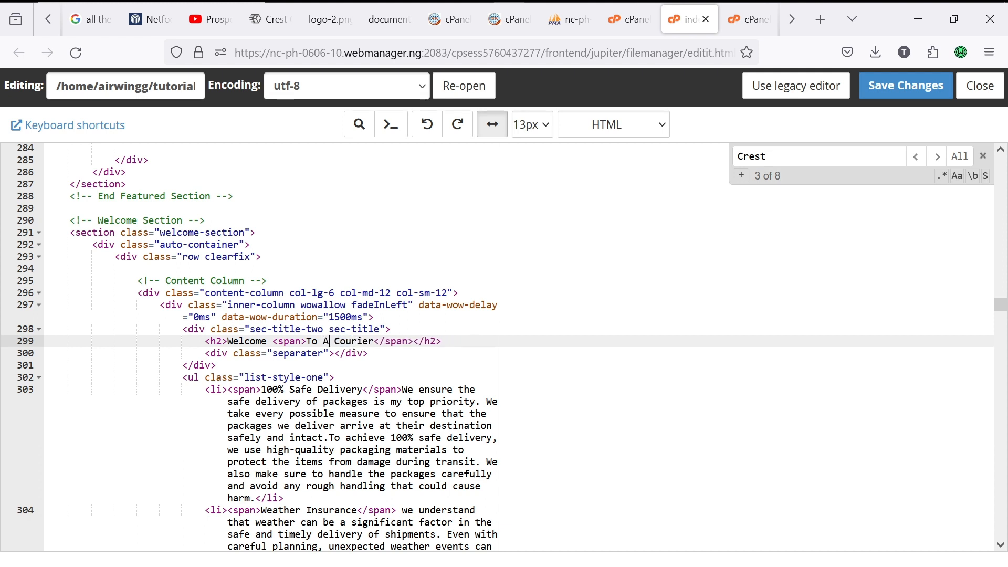
pyautogui.write('ir')
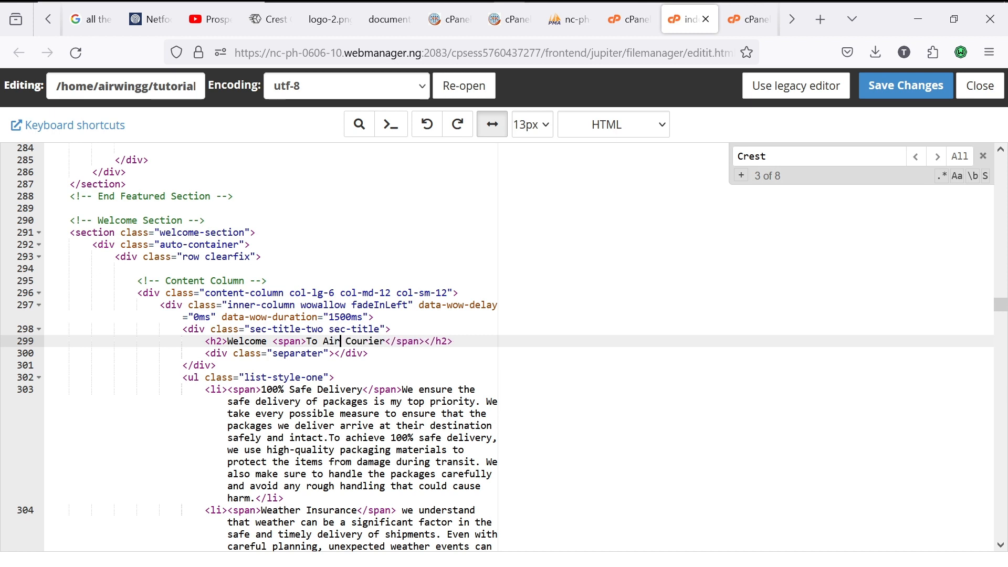
pyautogui.write('Wa')
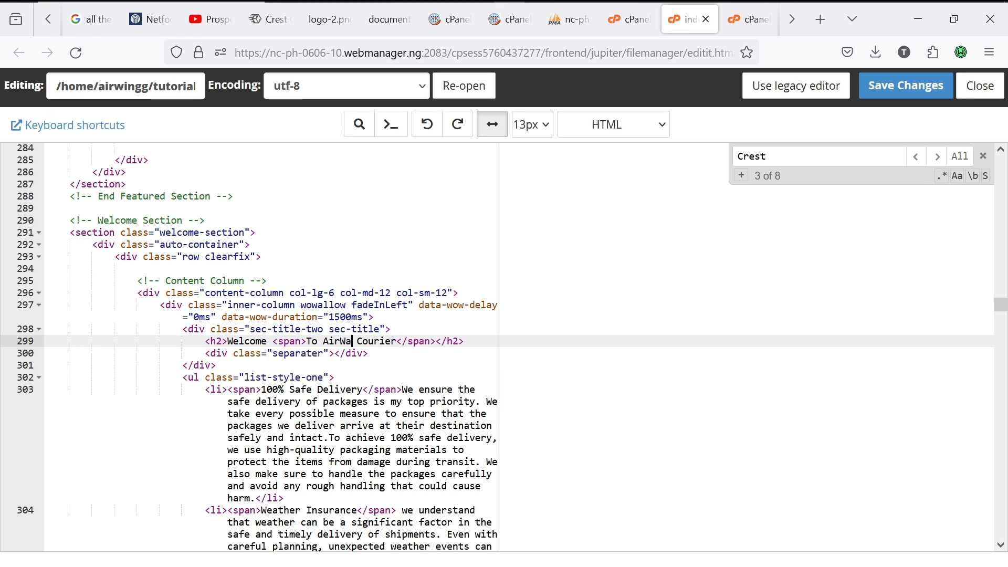
pyautogui.write('ter')
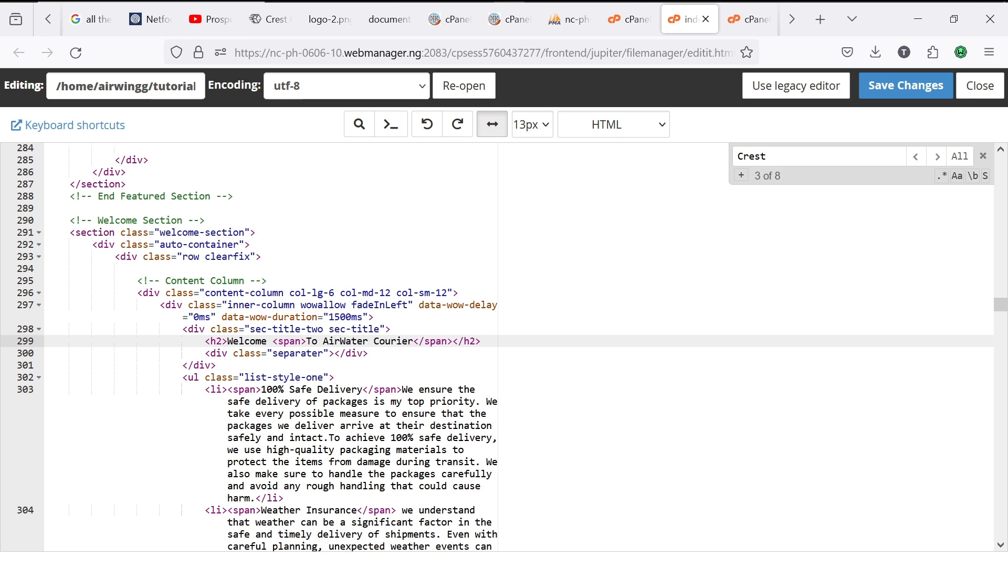
pyautogui.write('&')
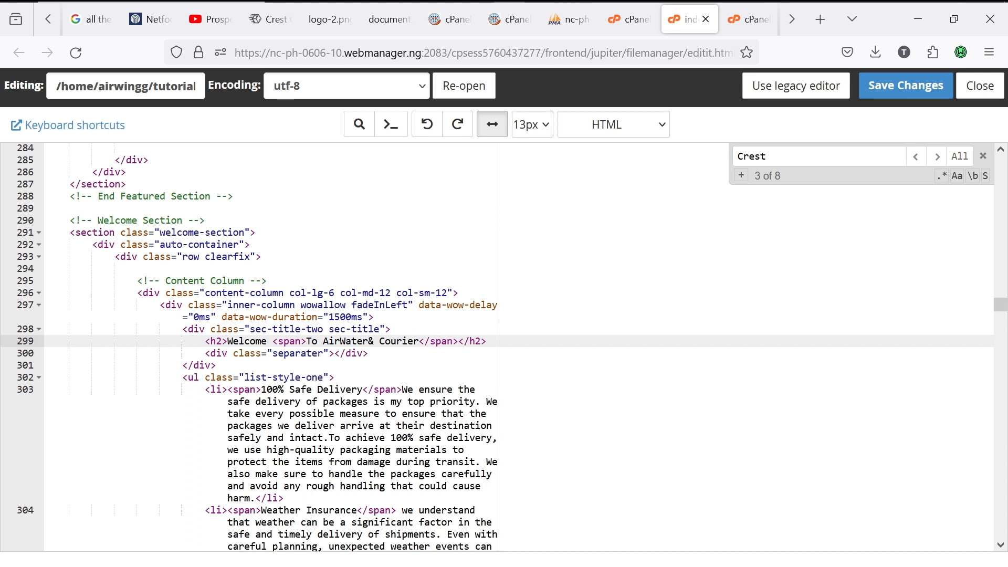
pyautogui.write('Land')
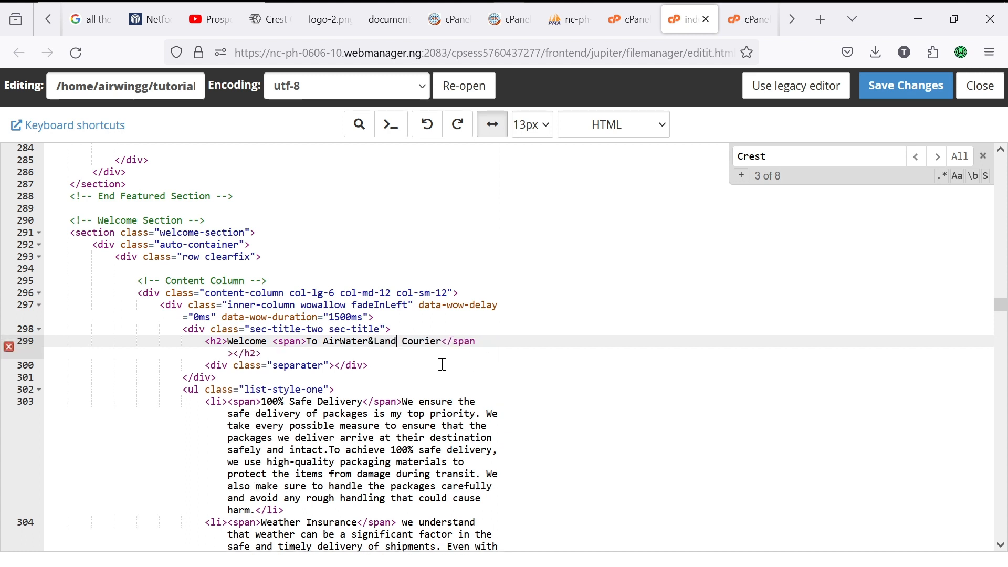
pyautogui.doubleClick(375, 343)
pyautogui.click(399, 342)
pyautogui.moveTo(399, 341); pyautogui.dragTo(325, 343)
pyautogui.hotkey('ctrl', 'c')
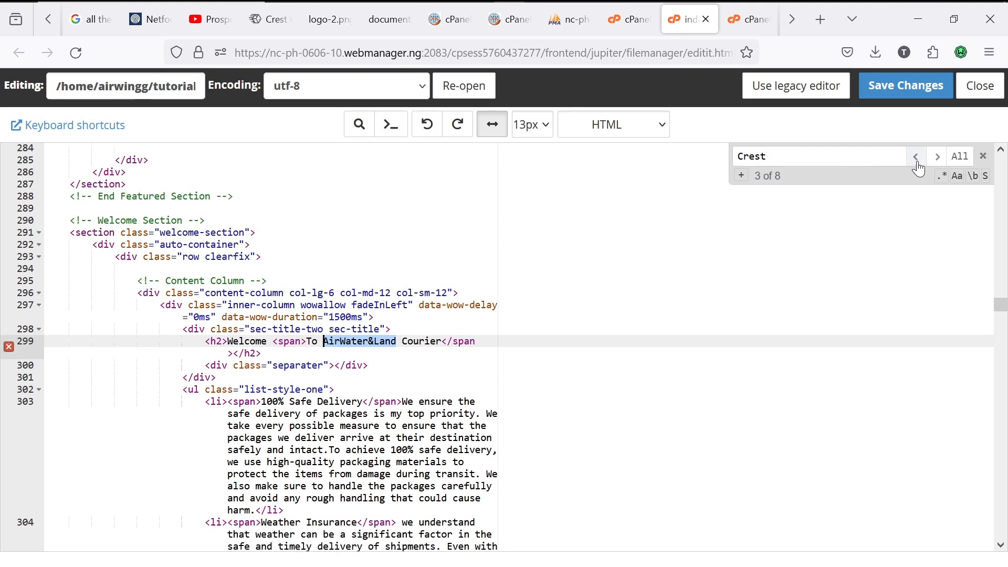
# - Paste AirWater&Land over Crest in the line 699 footer About Us text, then advance to the copyright line
pyautogui.click(938, 156)
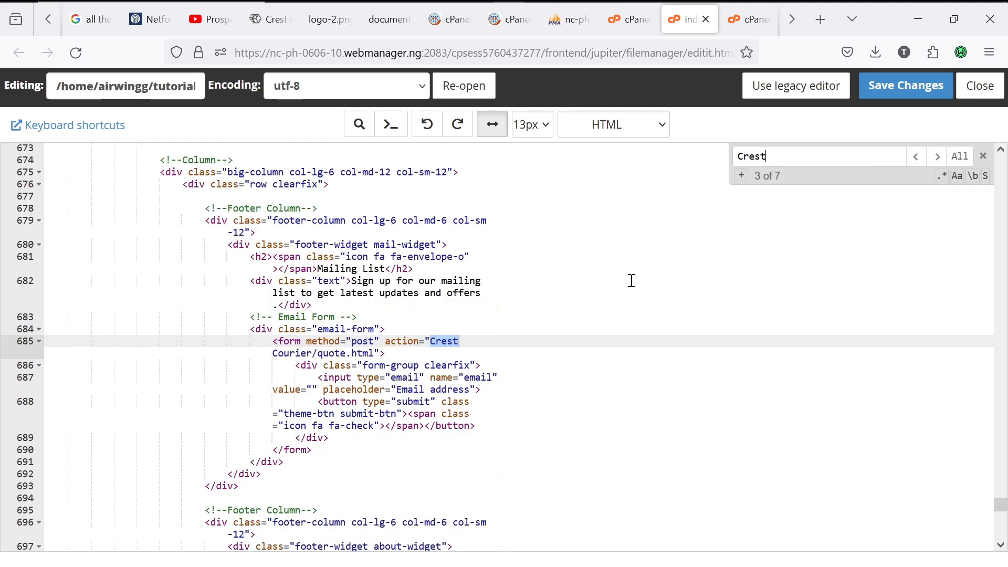
pyautogui.click(937, 160)
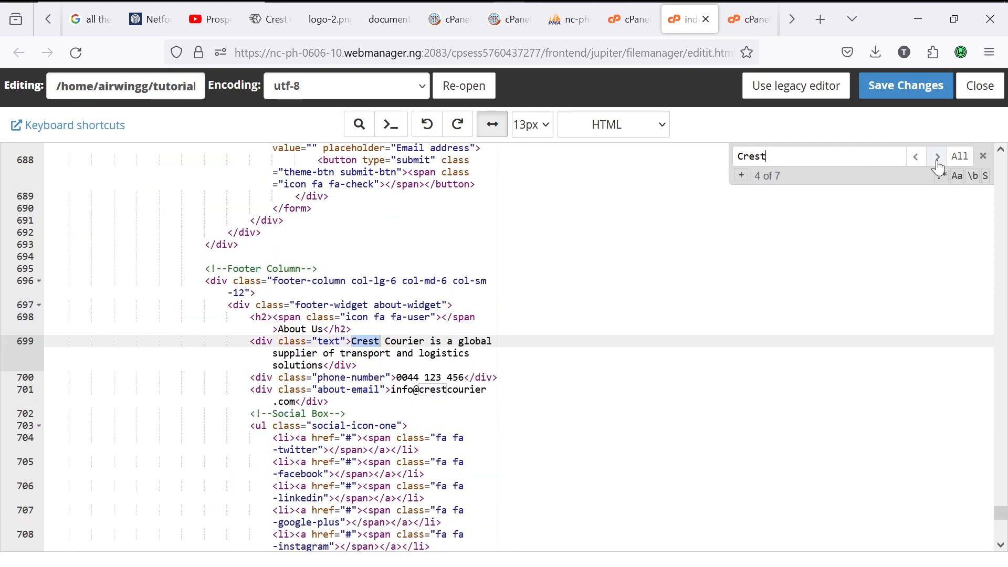
pyautogui.click(368, 344)
pyautogui.doubleClick(368, 343)
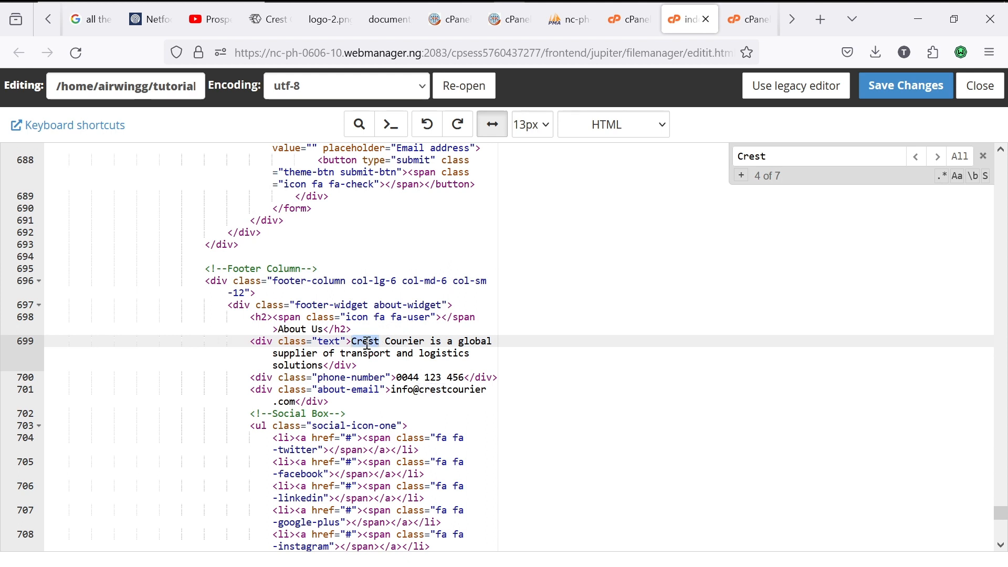
pyautogui.hotkey('ctrl', 'v')
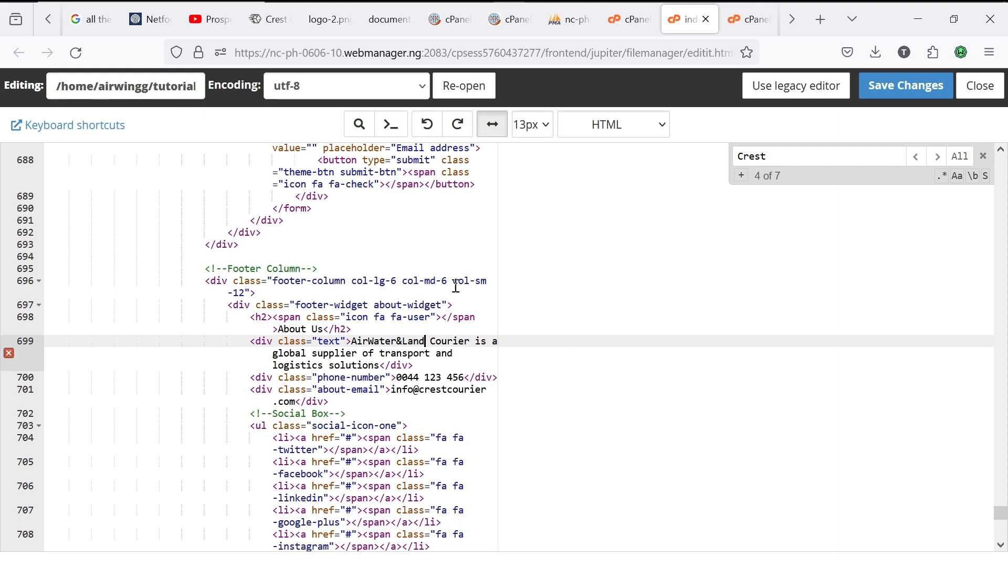
pyautogui.click(936, 160)
pyautogui.click(936, 160)
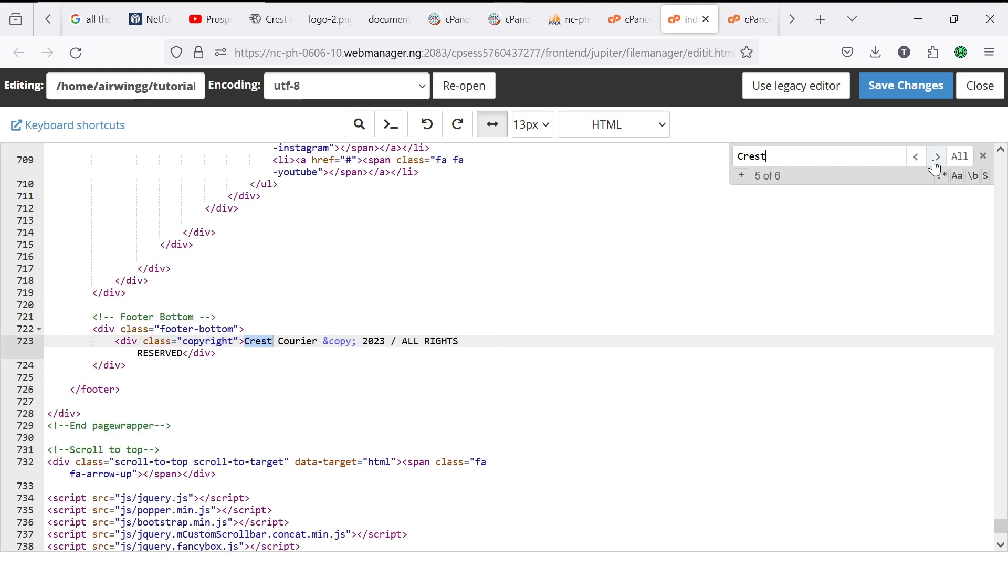
# - Change Crest to AirWater&Land in the footer copyright line
pyautogui.click(276, 340)
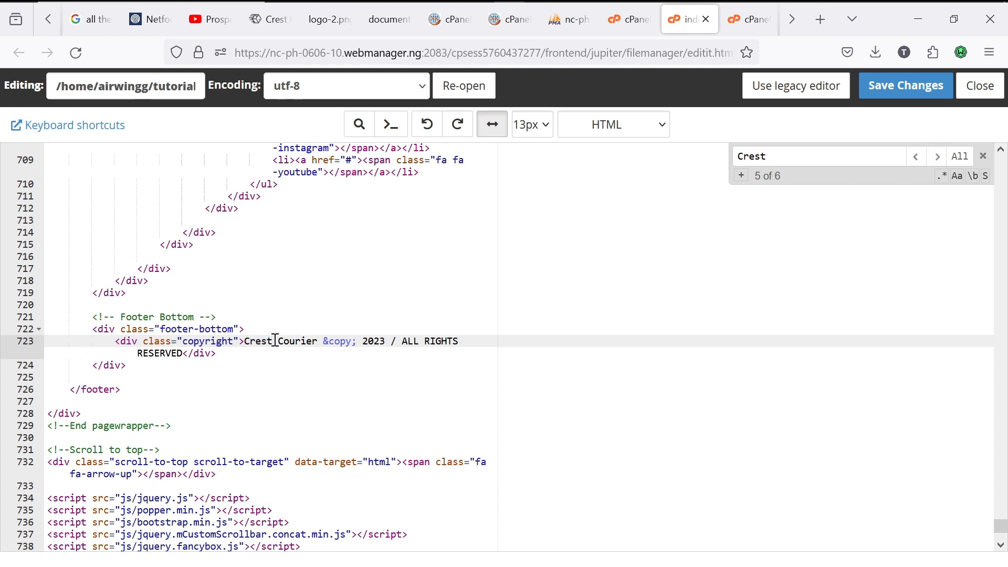
pyautogui.moveTo(276, 340); pyautogui.dragTo(253, 344)
pyautogui.write('A')
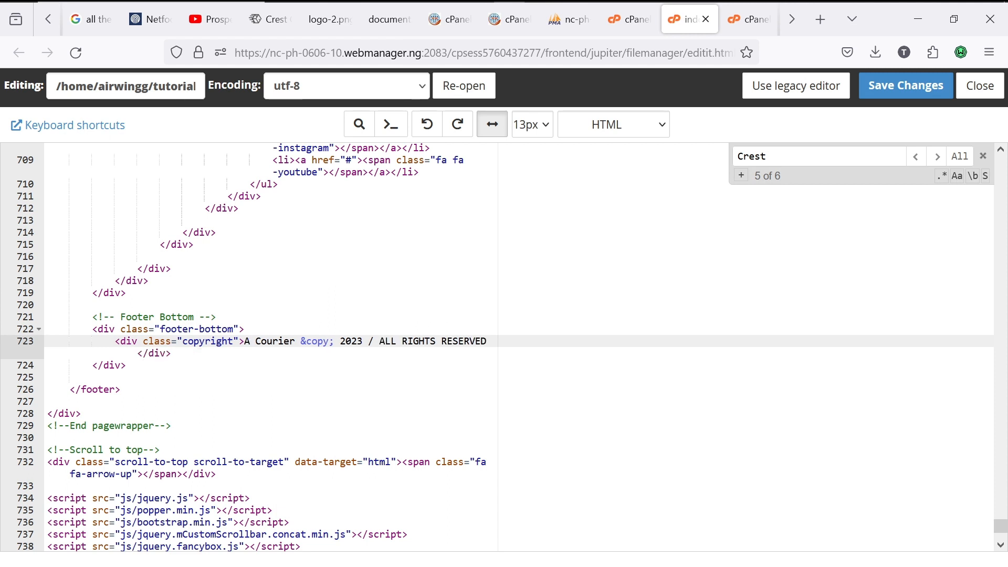
pyautogui.write('irWater')
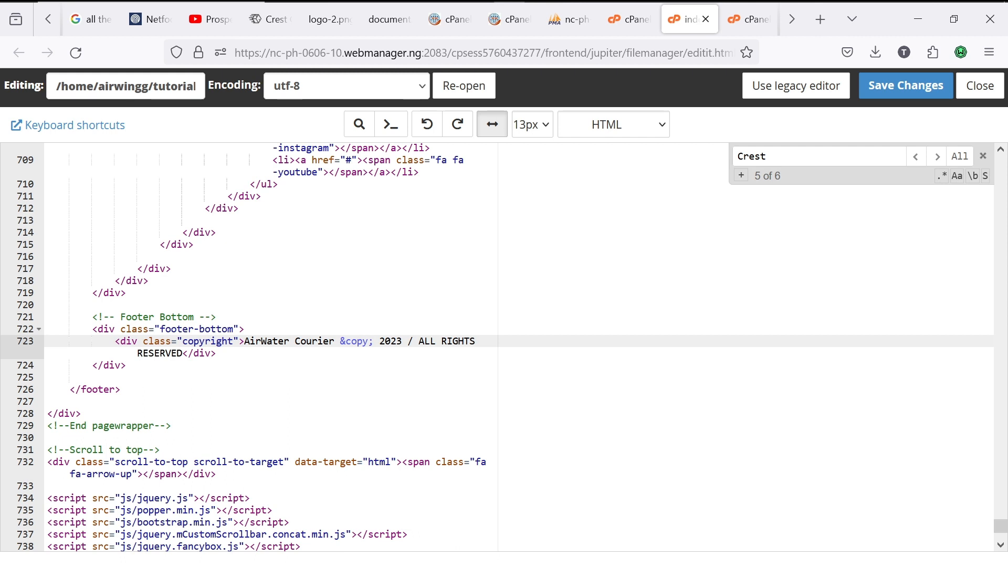
pyautogui.write('&La')
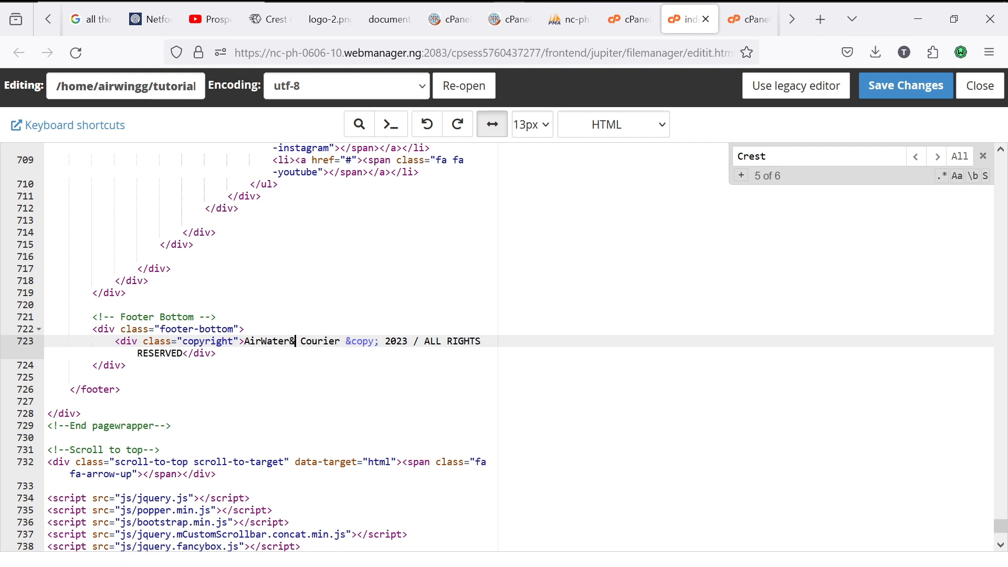
pyautogui.write('nd')
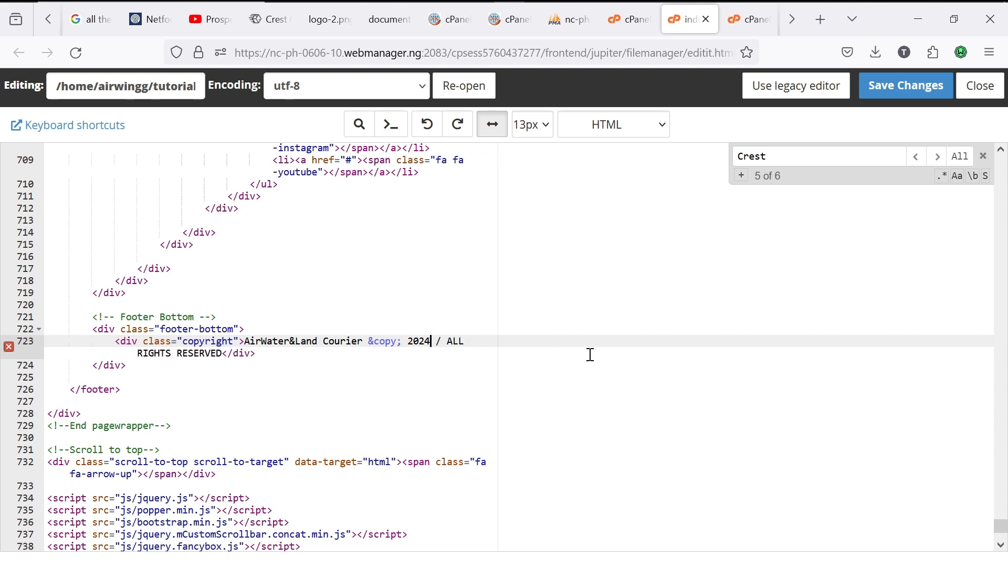
# - Check the last Crest match, save index.html, and return to the File Manager
pyautogui.click(910, 93)
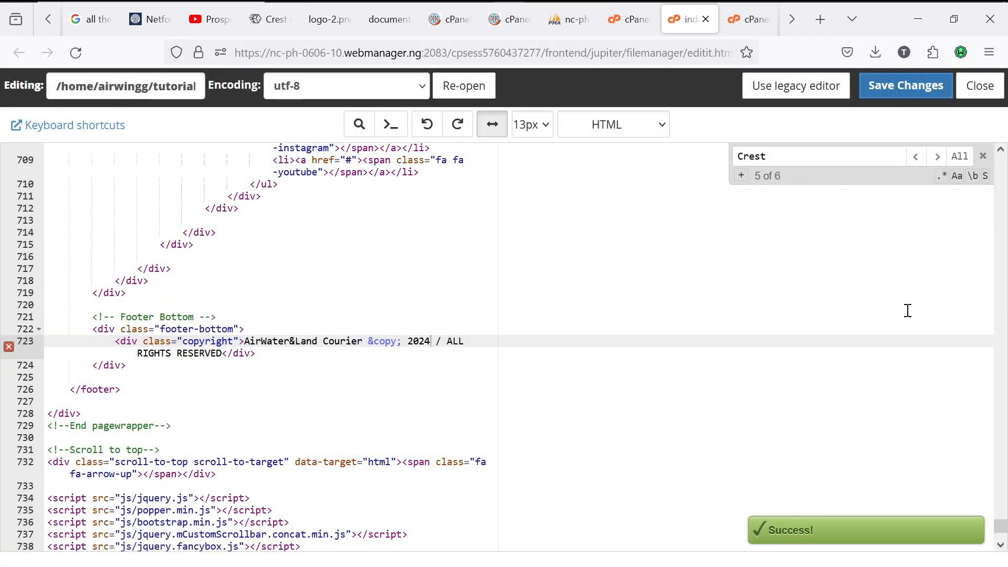
pyautogui.scroll(-4, 908, 310)
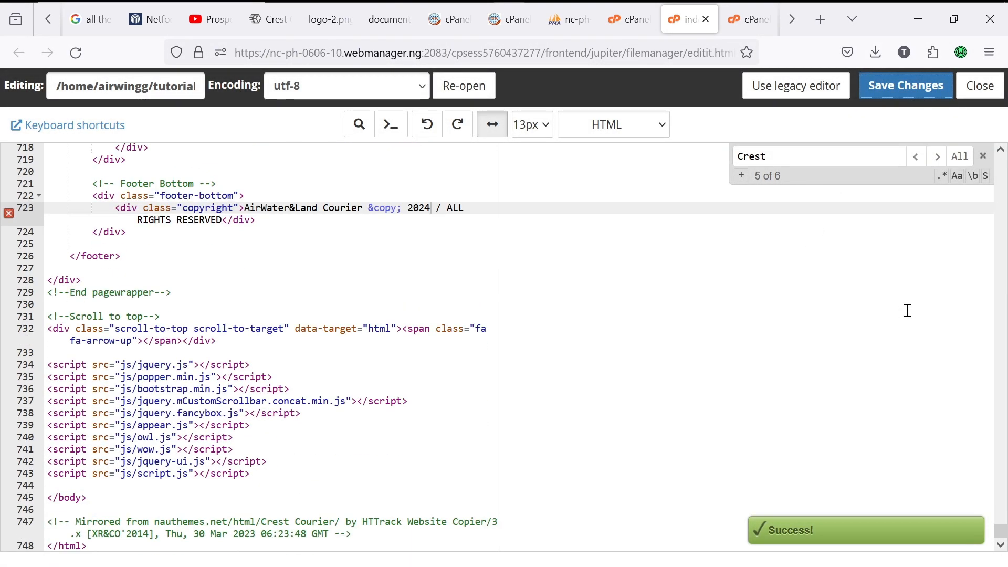
pyautogui.click(937, 156)
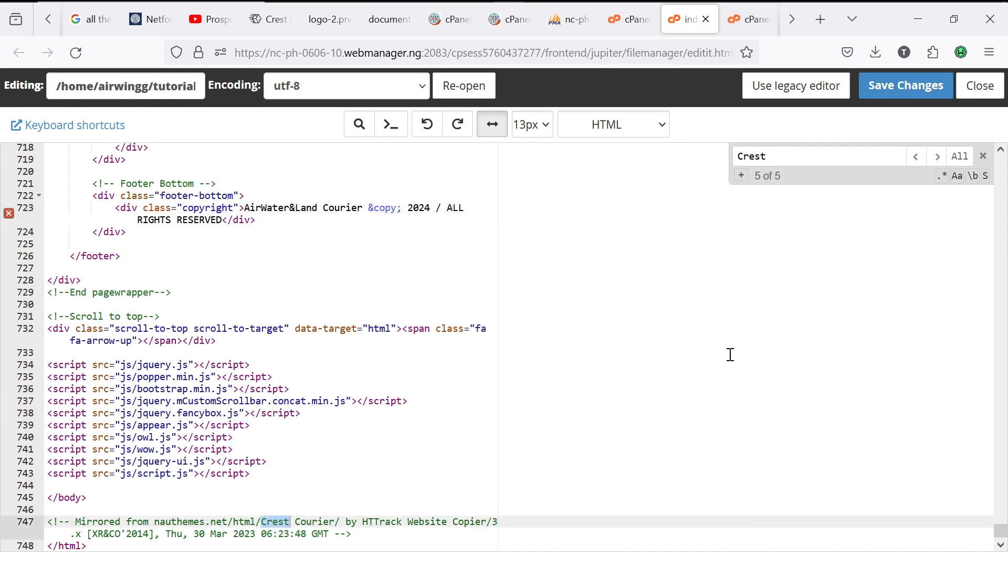
pyautogui.click(869, 99)
pyautogui.click(624, 26)
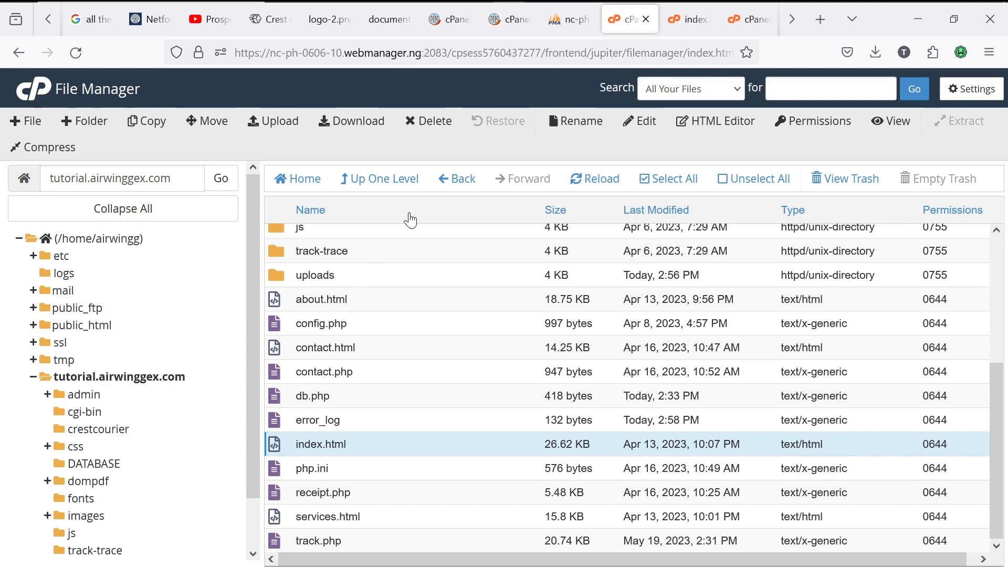
pyautogui.click(270, 22)
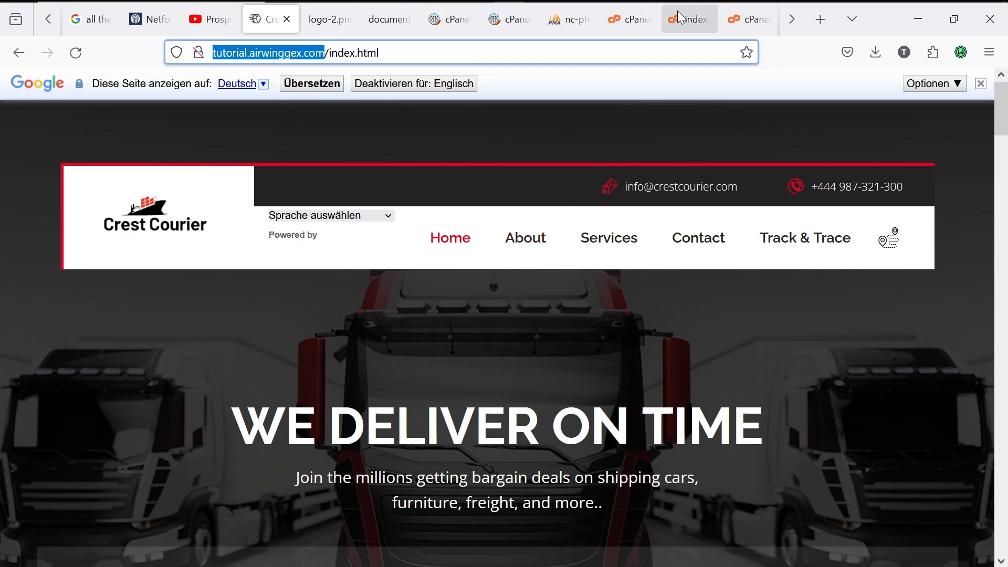
pyautogui.click(629, 26)
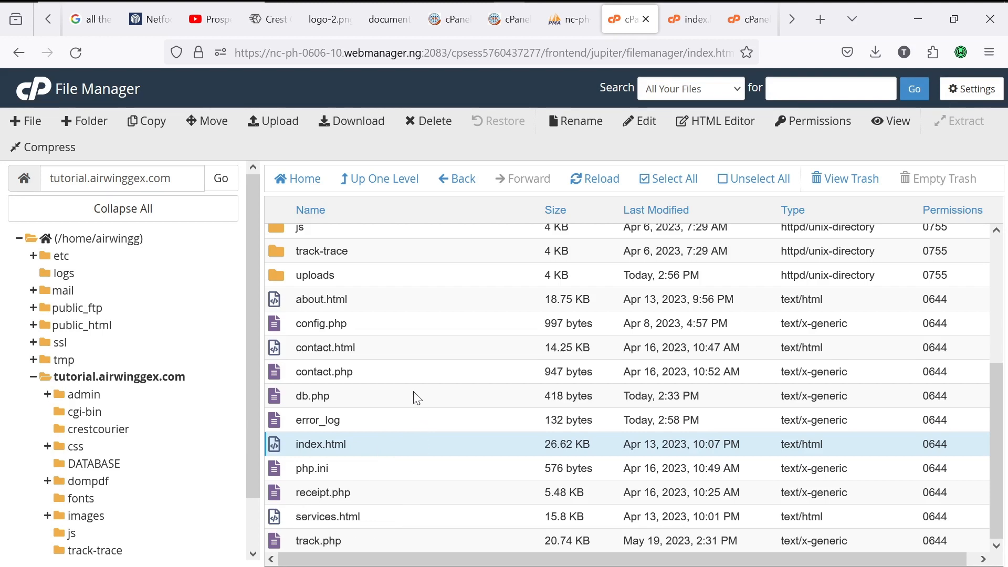
# - Open about.html in the code editor and change Crest to AirWater&Land in its page title
pyautogui.click(374, 304)
pyautogui.rightClick(374, 305)
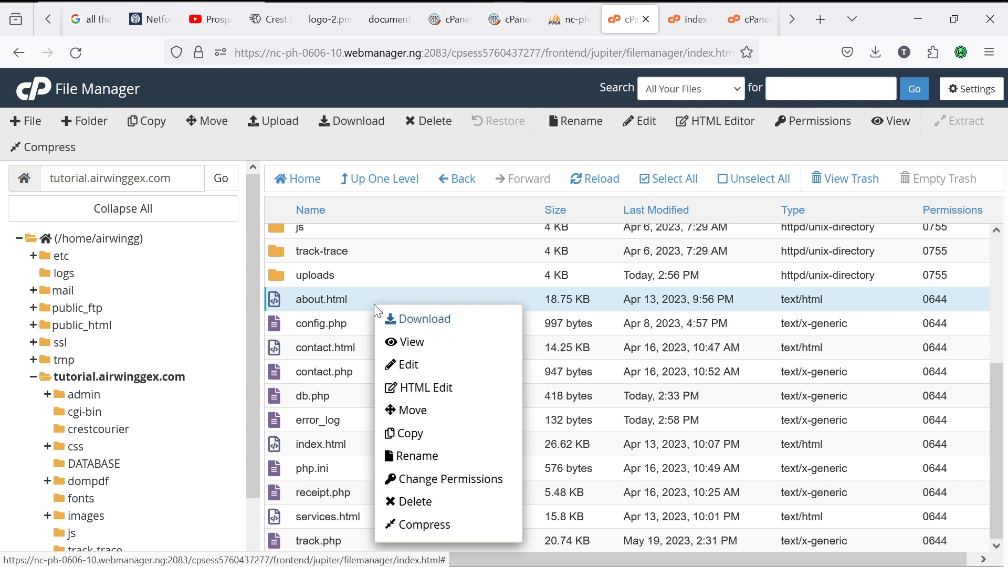
pyautogui.click(408, 365)
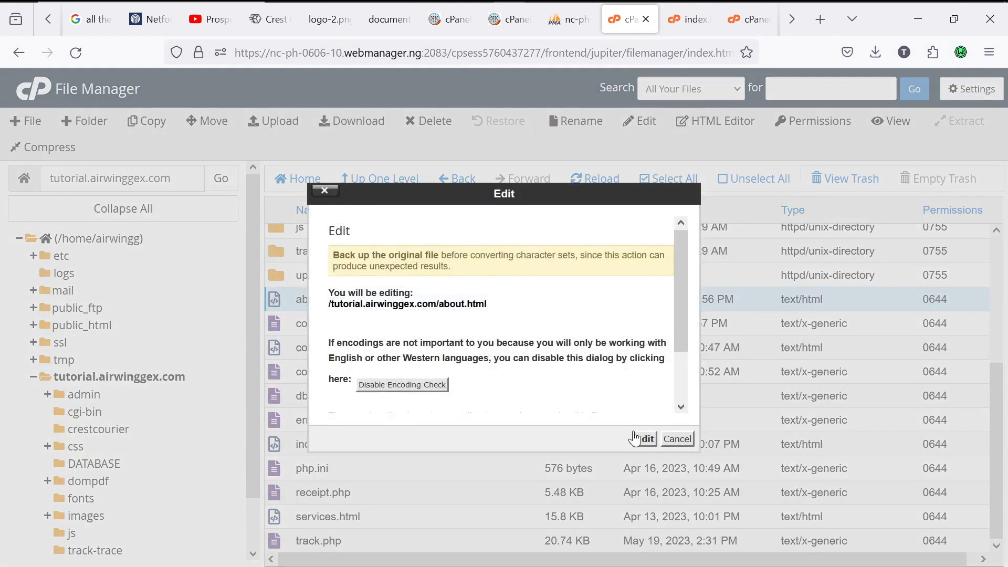
pyautogui.click(643, 438)
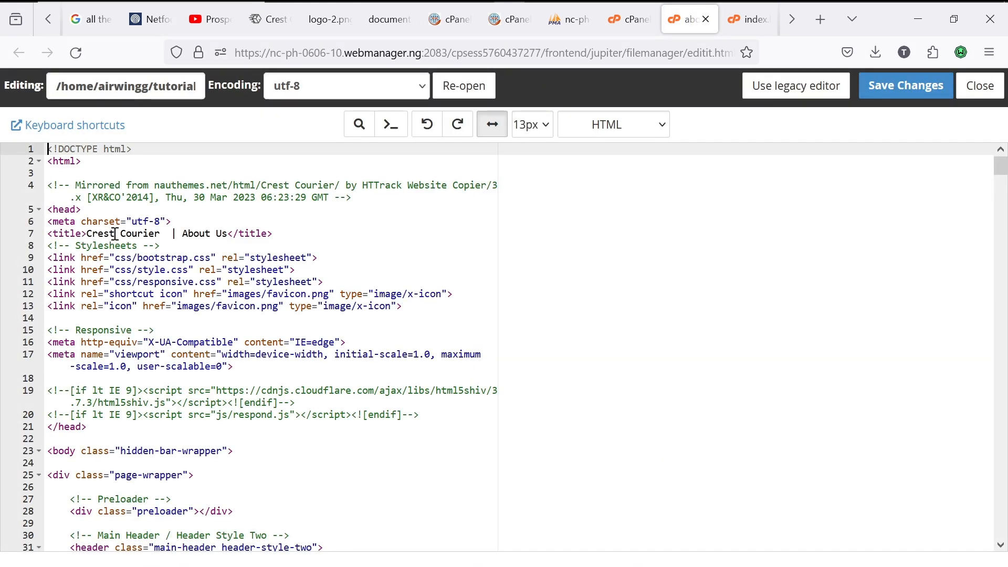
pyautogui.moveTo(115, 234); pyautogui.dragTo(89, 233)
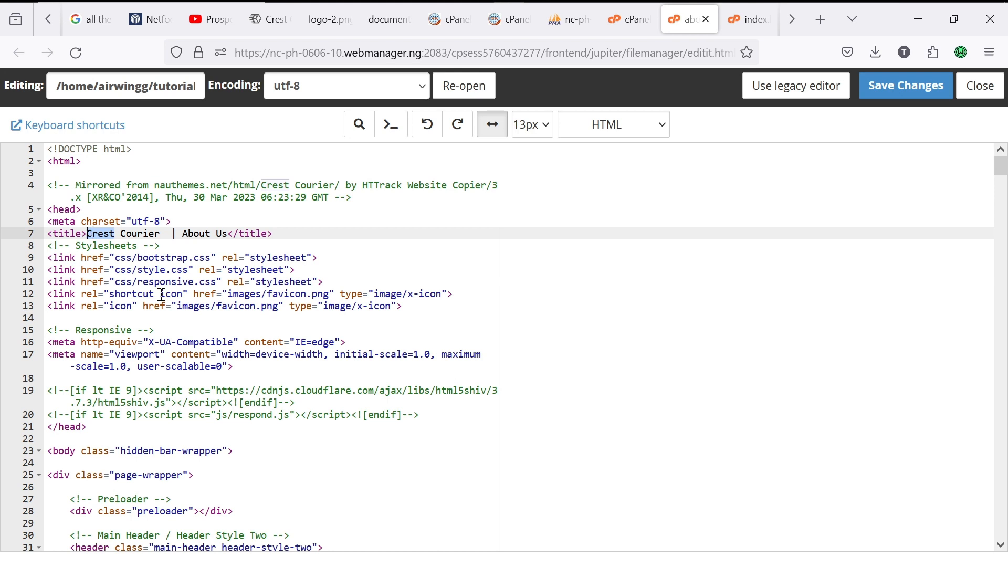
pyautogui.write('Air')
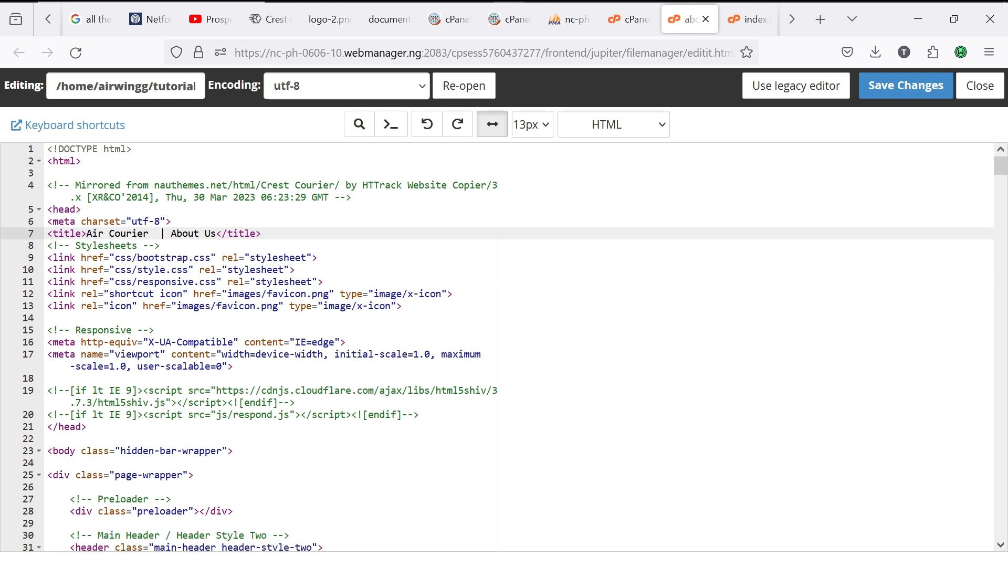
pyautogui.write('Water')
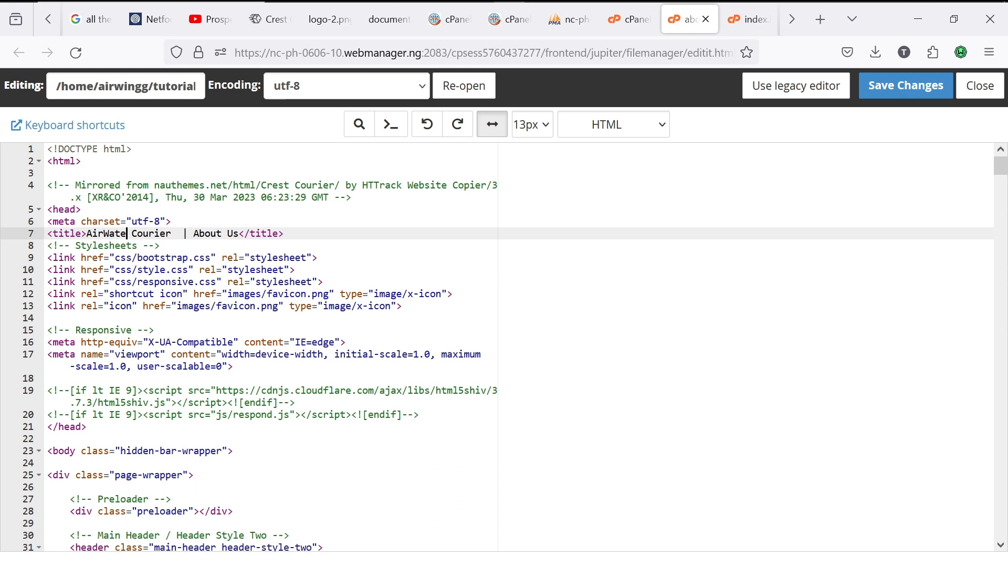
pyautogui.write('&')
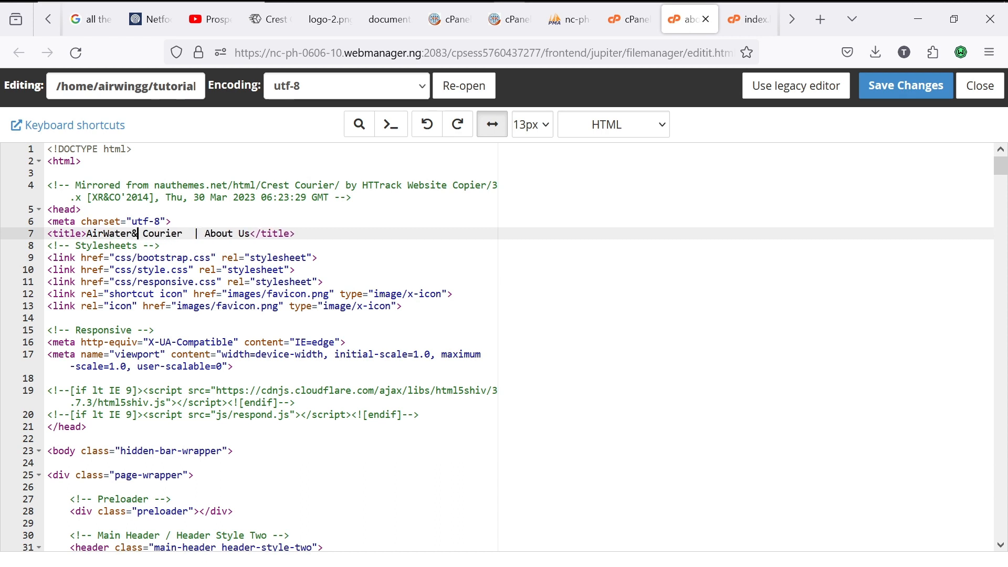
pyautogui.write('Land')
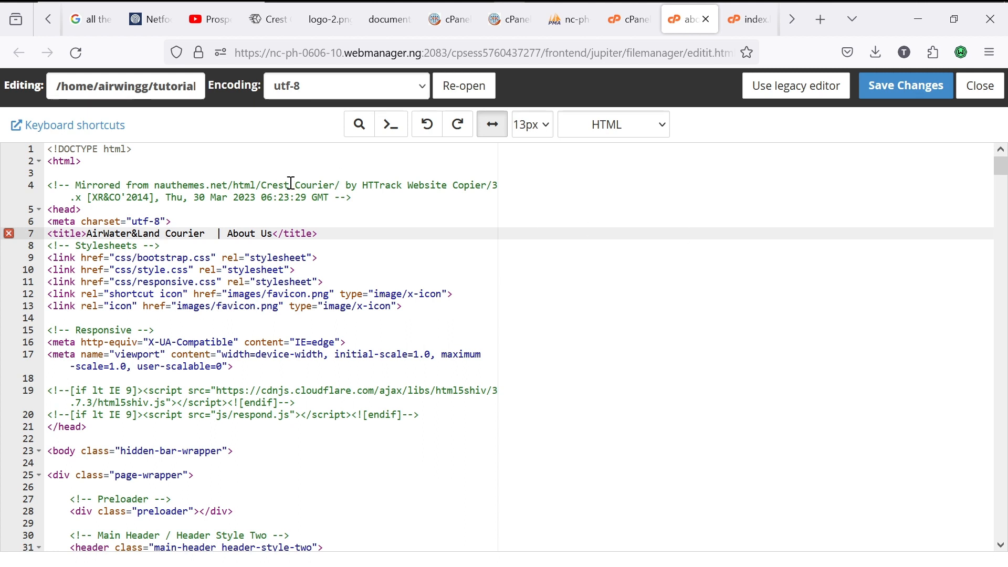
# - Copy Crest from the line 4 comment and search about.html for it
pyautogui.moveTo(291, 182); pyautogui.dragTo(264, 183)
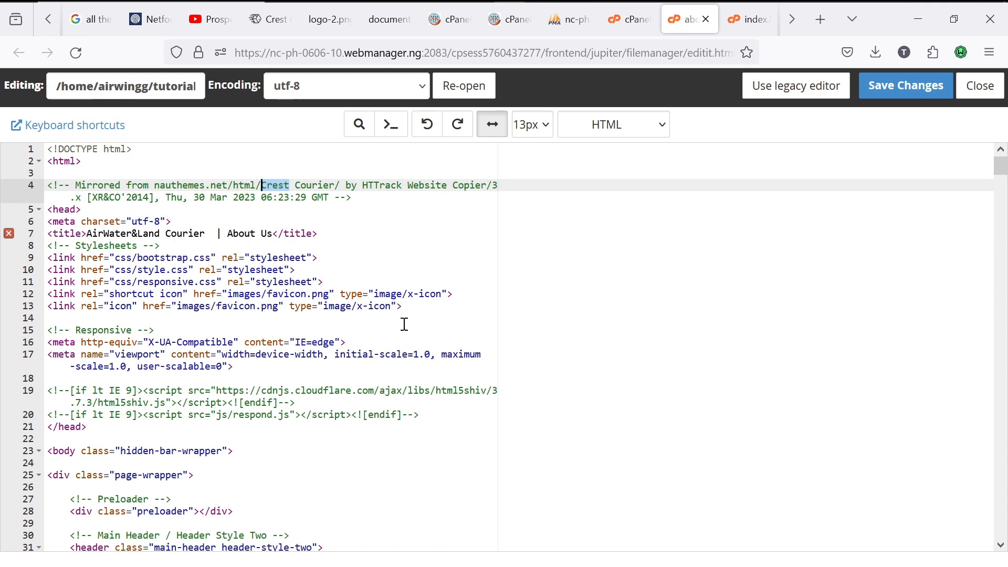
pyautogui.hotkey('ctrl', 'f')
pyautogui.hotkey('ctrl', 'c')
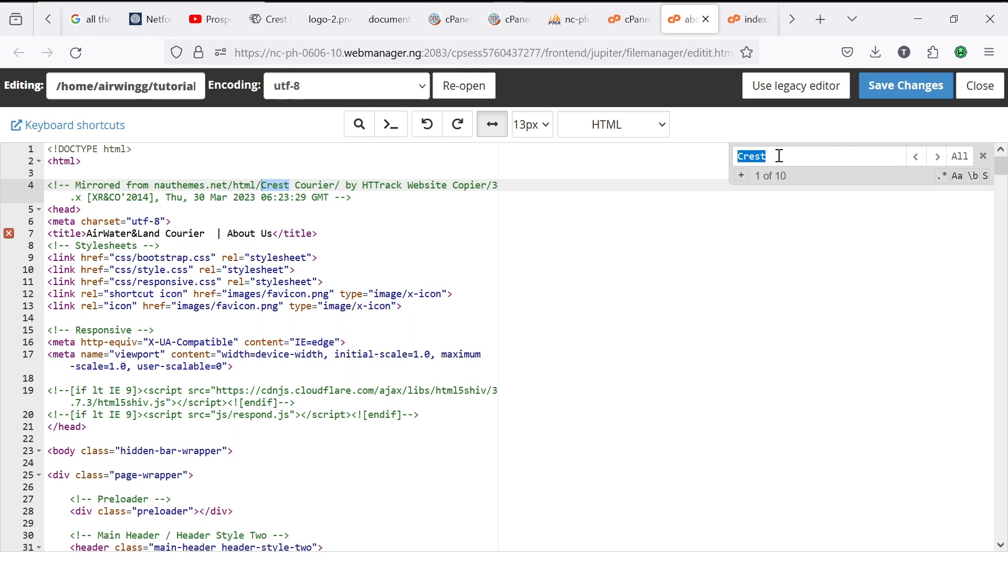
pyautogui.press('BackSpace')
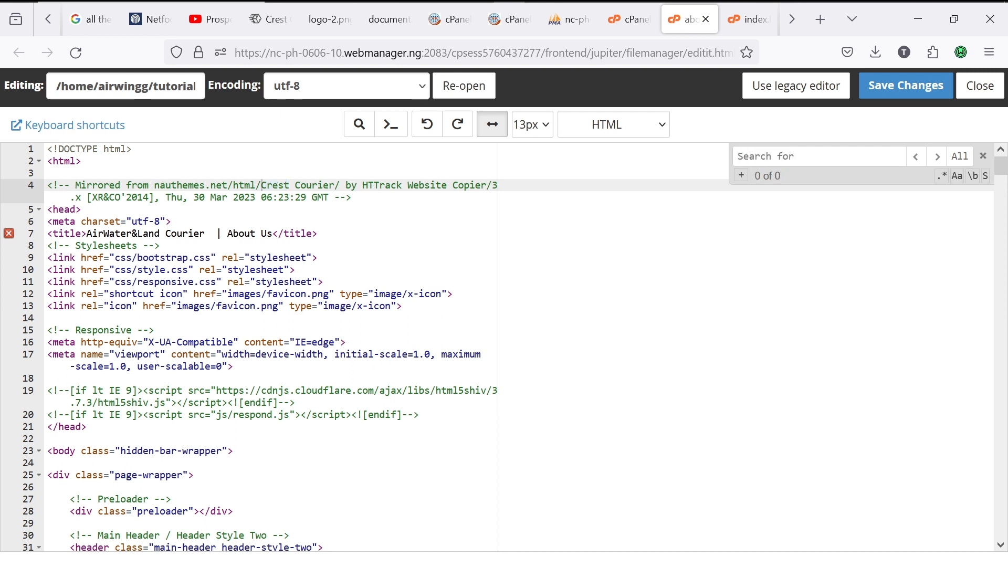
pyautogui.hotkey('ctrl', 'v')
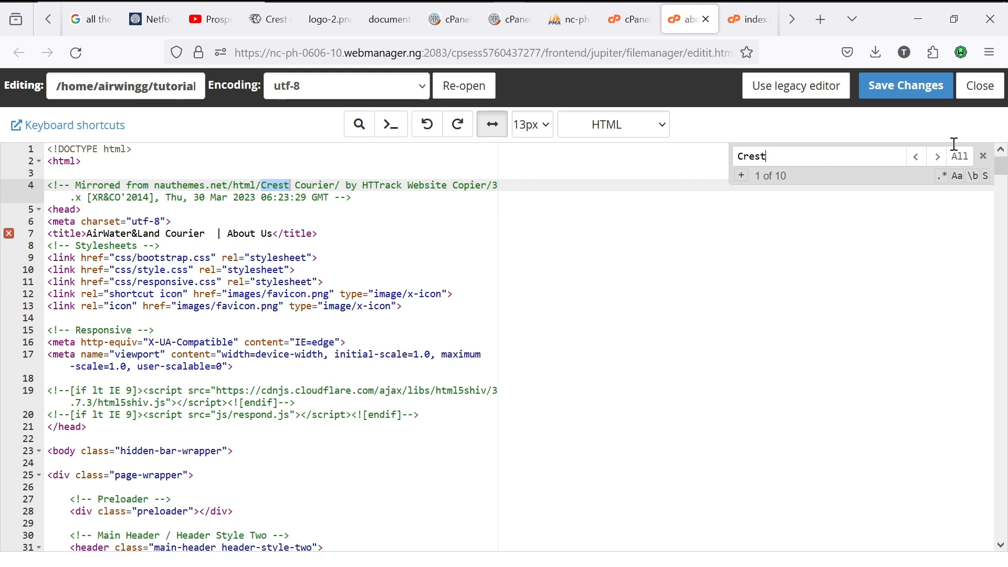
# - Step forward to the last Crest match and back to the first, then return to File Manager
pyautogui.click(937, 160)
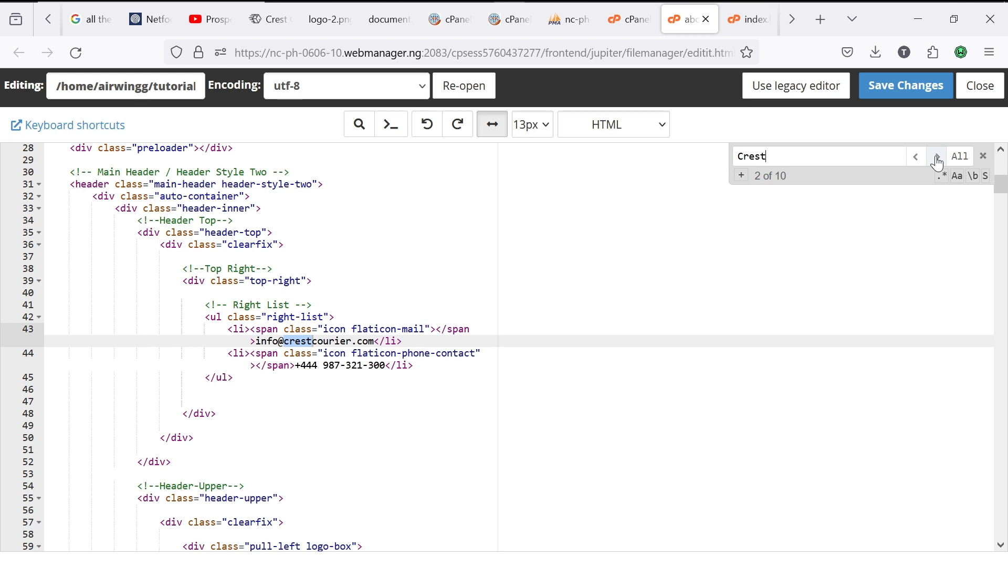
pyautogui.click(937, 160)
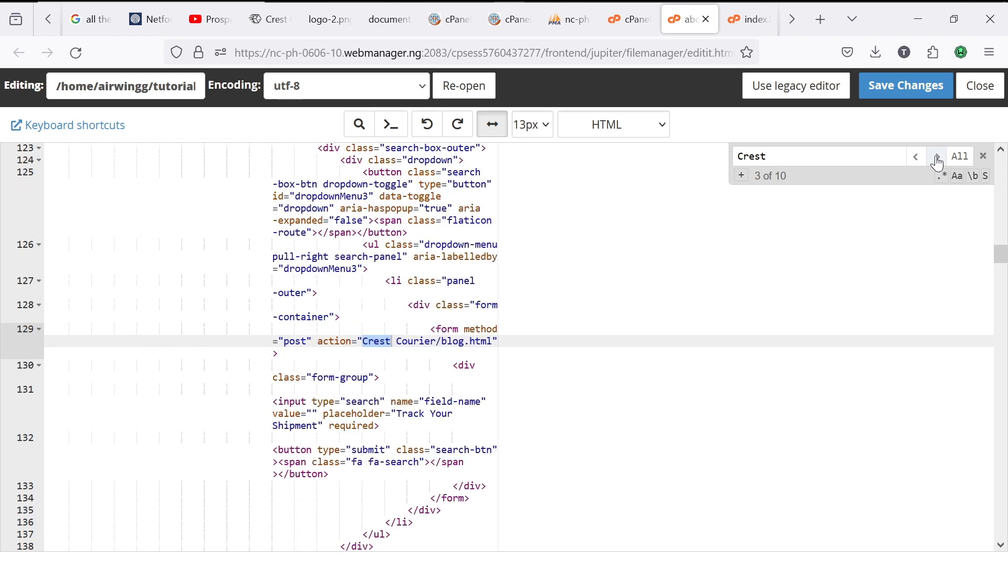
pyautogui.click(938, 160)
pyautogui.click(938, 160)
pyautogui.click(938, 161)
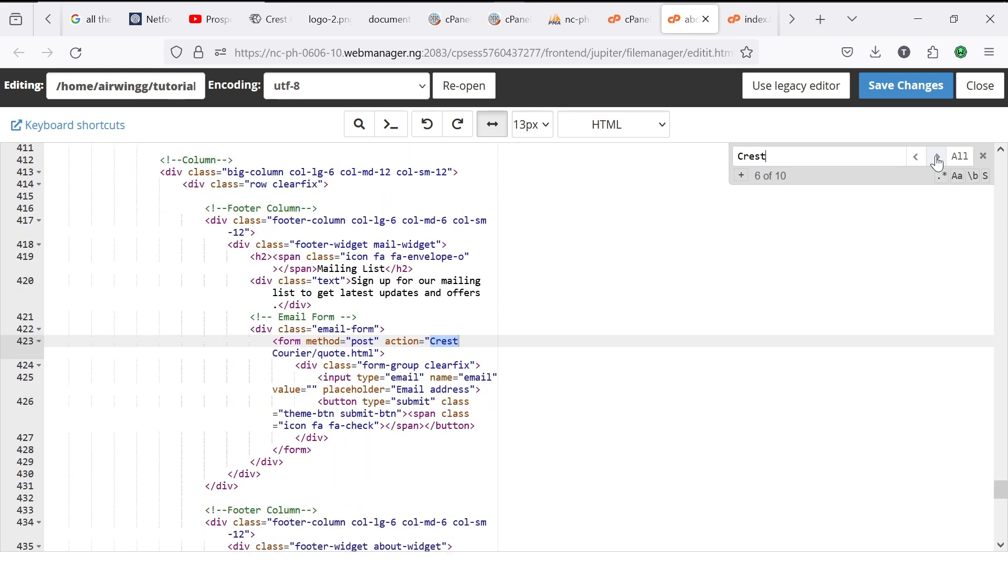
pyautogui.click(938, 160)
pyautogui.click(938, 160)
pyautogui.click(937, 160)
pyautogui.click(938, 160)
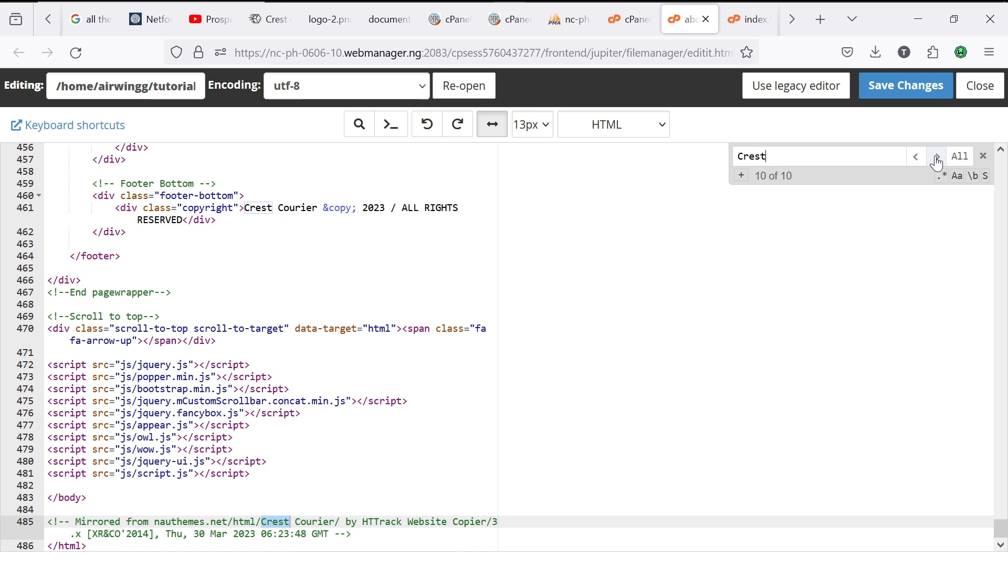
pyautogui.click(916, 157)
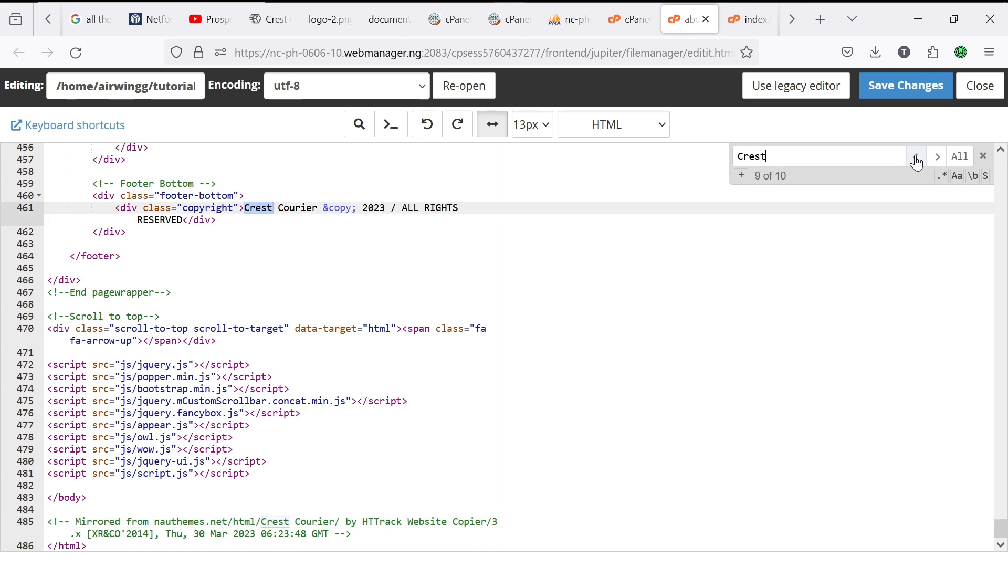
pyautogui.click(916, 157)
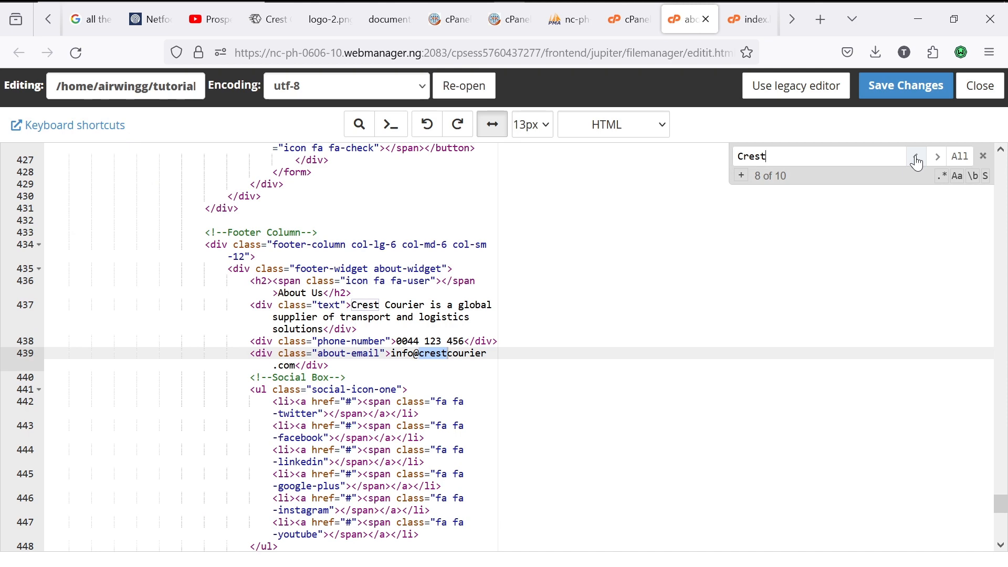
pyautogui.click(916, 158)
pyautogui.click(916, 157)
pyautogui.click(916, 158)
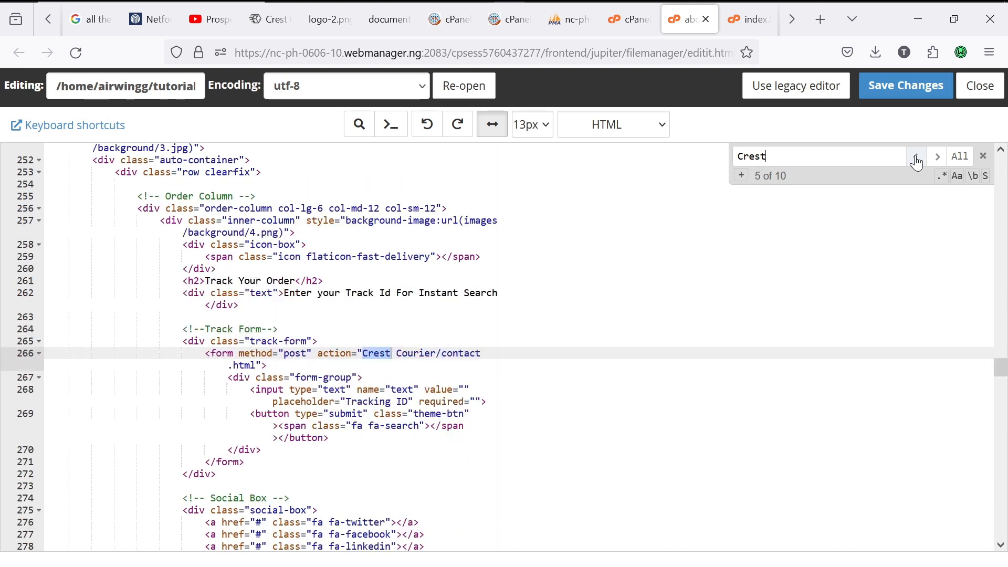
pyautogui.click(916, 158)
pyautogui.click(916, 158)
pyautogui.click(916, 158)
pyautogui.click(917, 158)
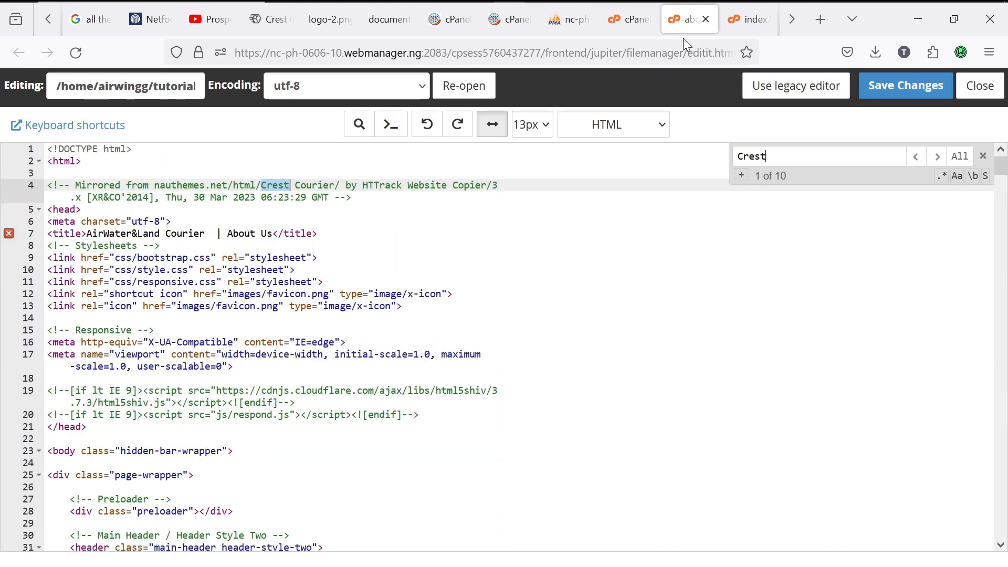
pyautogui.click(636, 31)
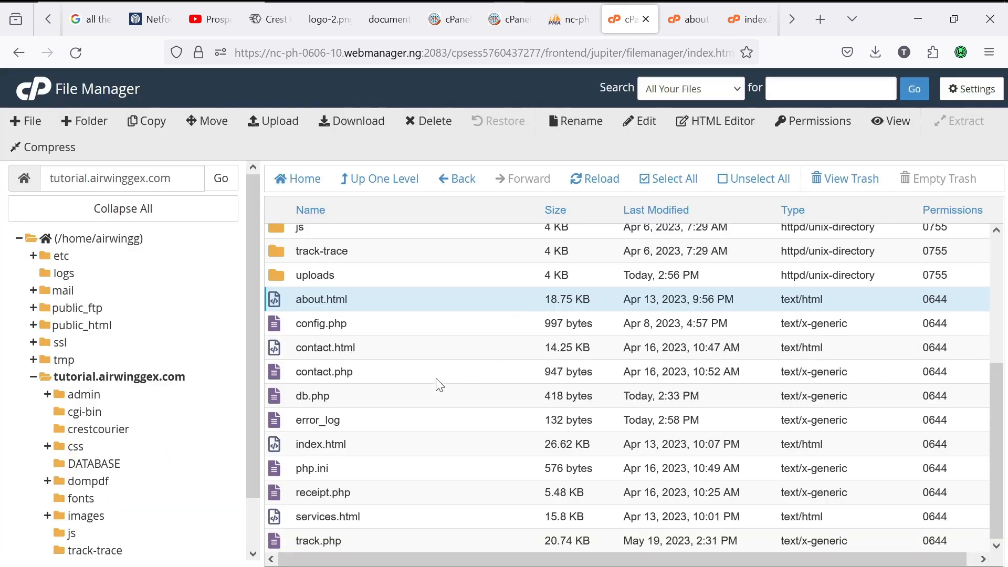
# - Open contact.html in the code editor, then go back to the File Manager listing
pyautogui.click(404, 355)
pyautogui.rightClick(403, 353)
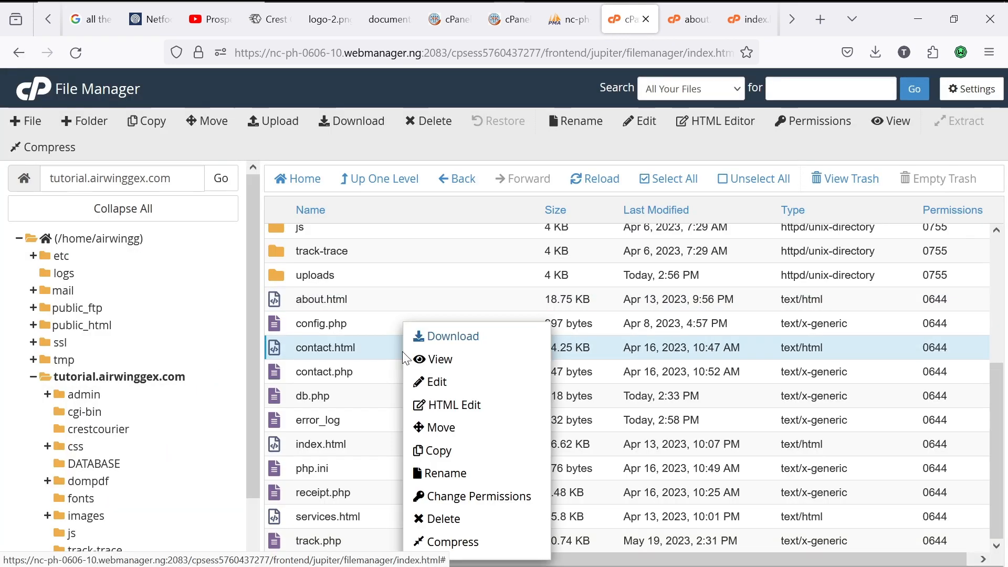
pyautogui.click(439, 381)
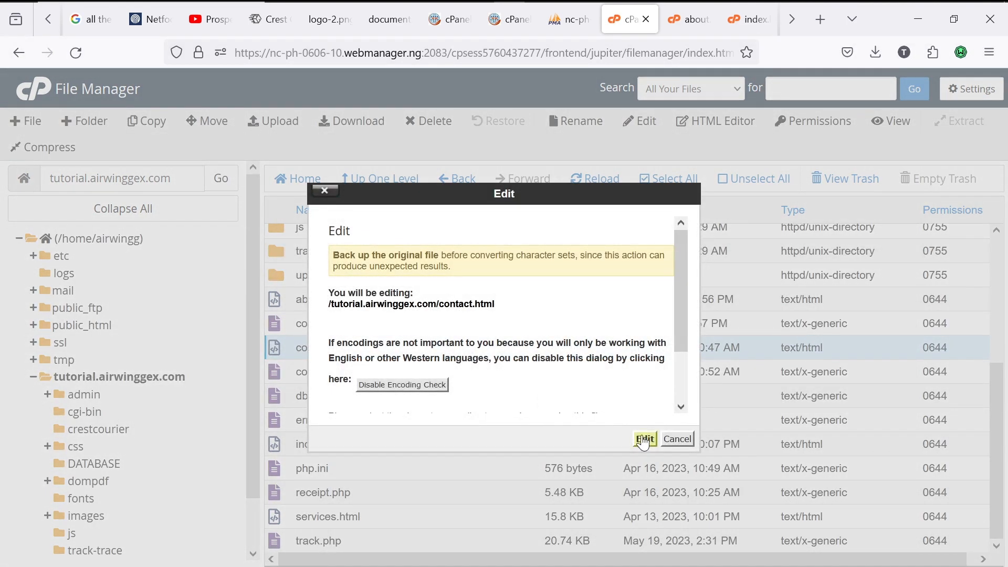
pyautogui.click(643, 440)
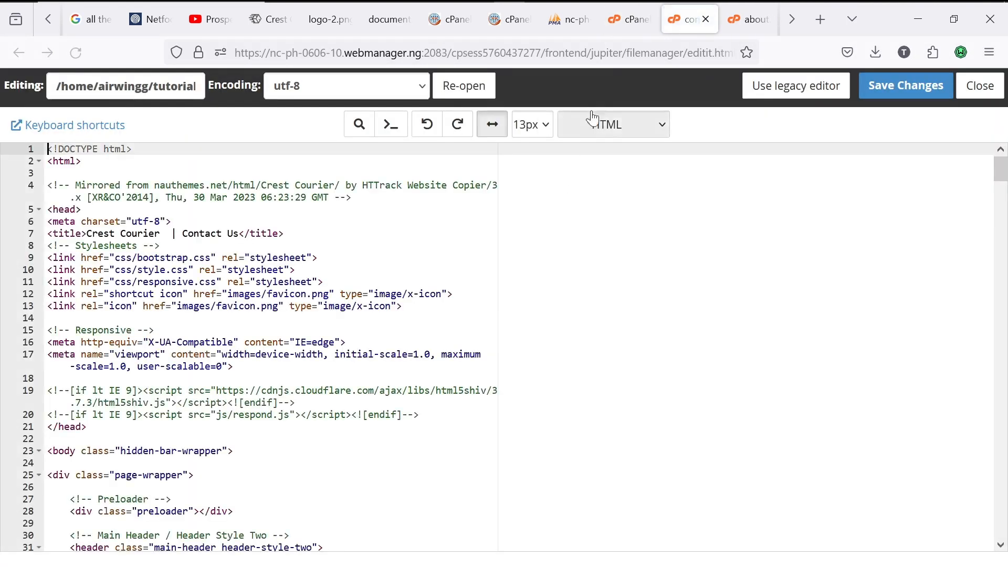
pyautogui.click(619, 26)
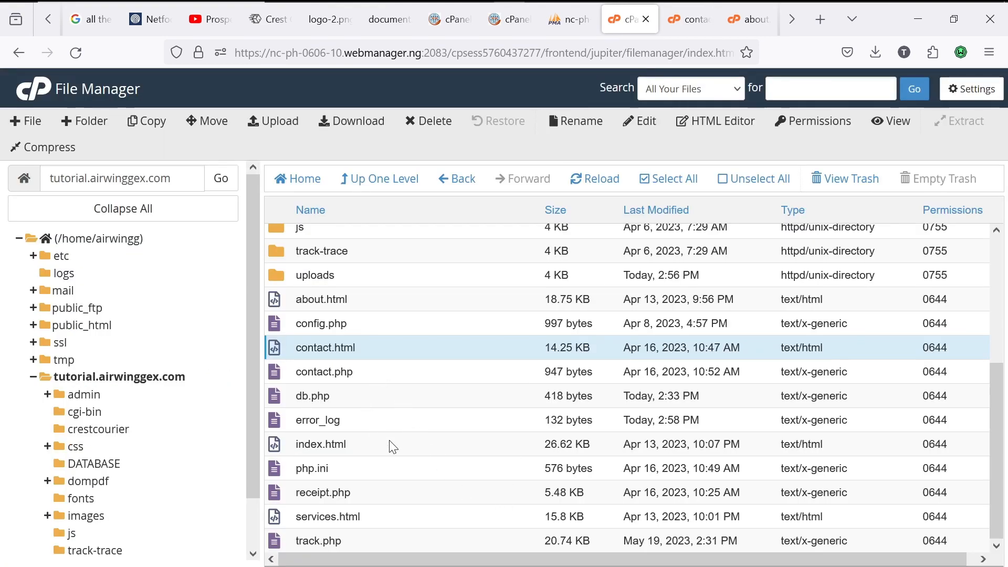
# - Open services.html in the code editor, showing its Crest Courier | Services title
pyautogui.click(391, 522)
pyautogui.rightClick(391, 522)
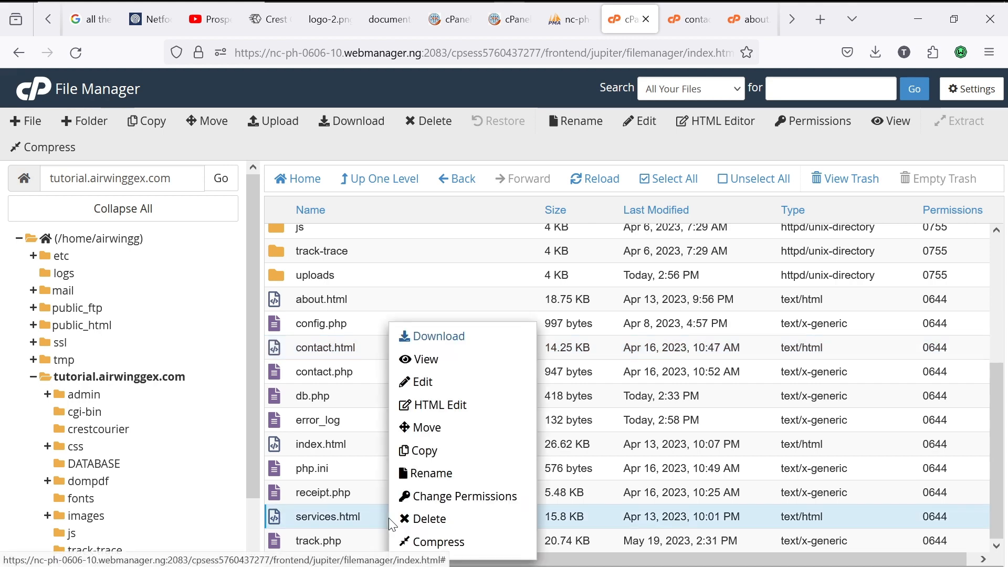
pyautogui.click(453, 382)
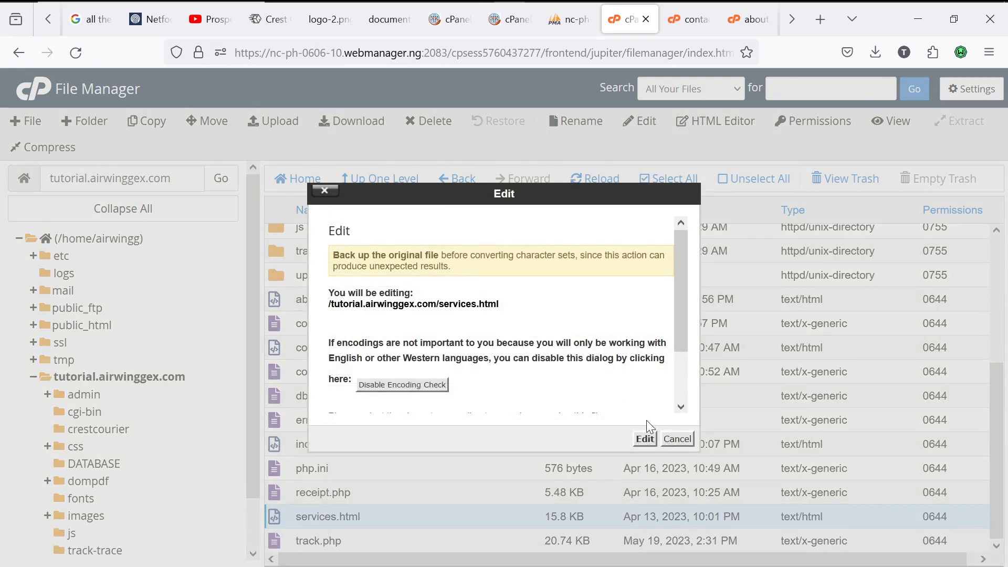
pyautogui.click(642, 441)
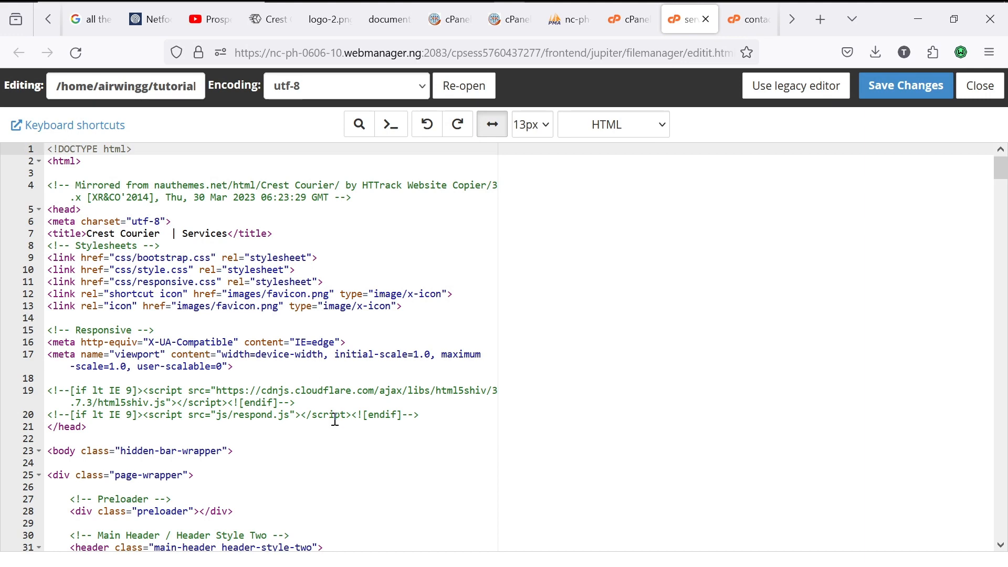
pyautogui.scroll(-5, 339, 430)
pyautogui.scroll(5, 342, 436)
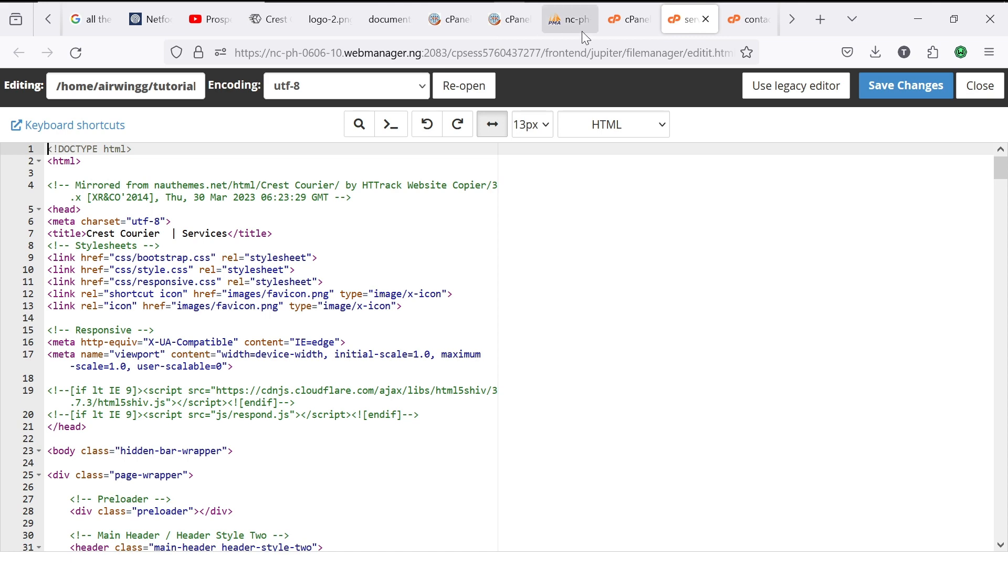
# - Reload the live Crest Courier homepage twice to confirm the header e-mail now uses the site's domain
pyautogui.click(271, 26)
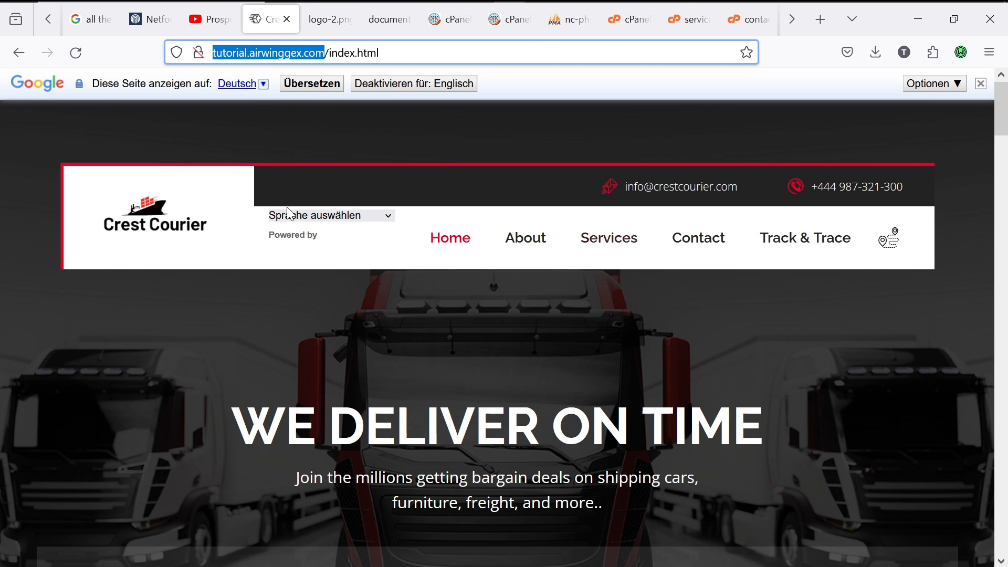
pyautogui.click(460, 250)
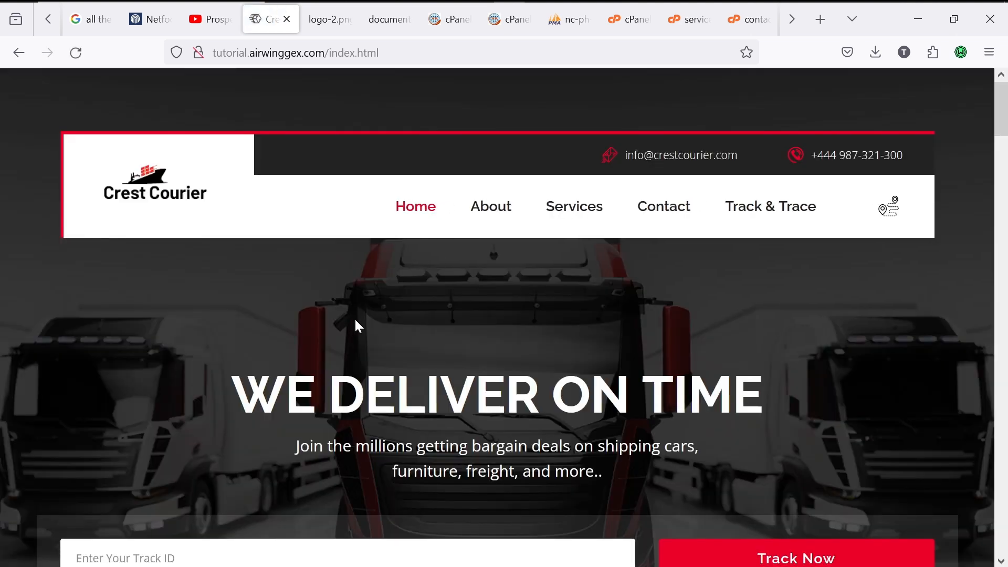
pyautogui.scroll(-8, 355, 321)
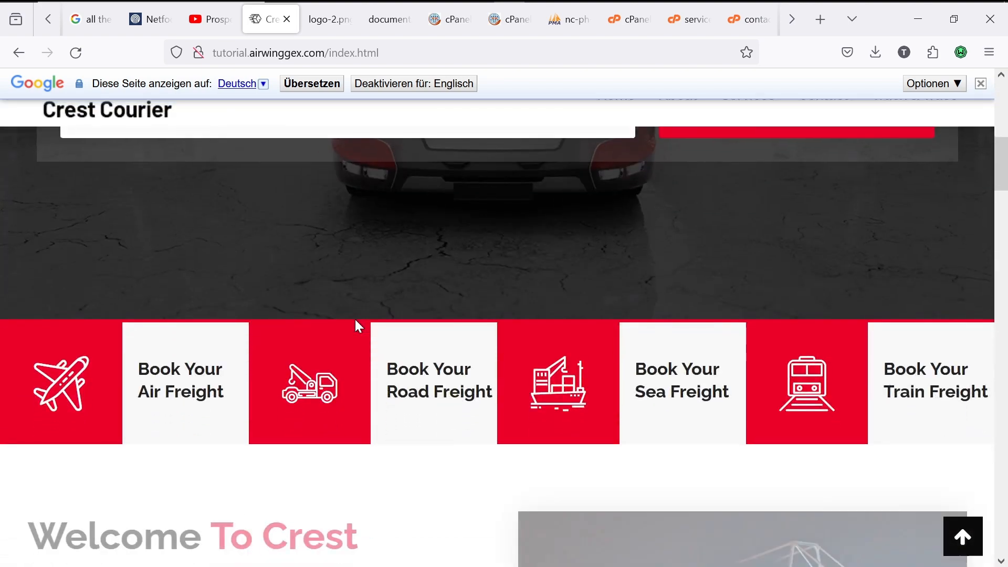
pyautogui.scroll(-3, 355, 321)
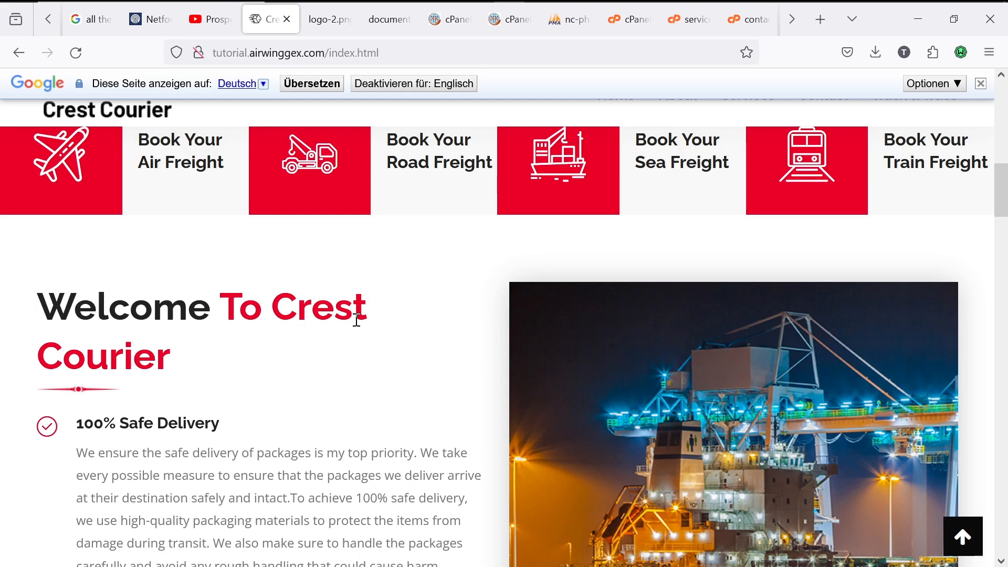
pyautogui.press('F5')
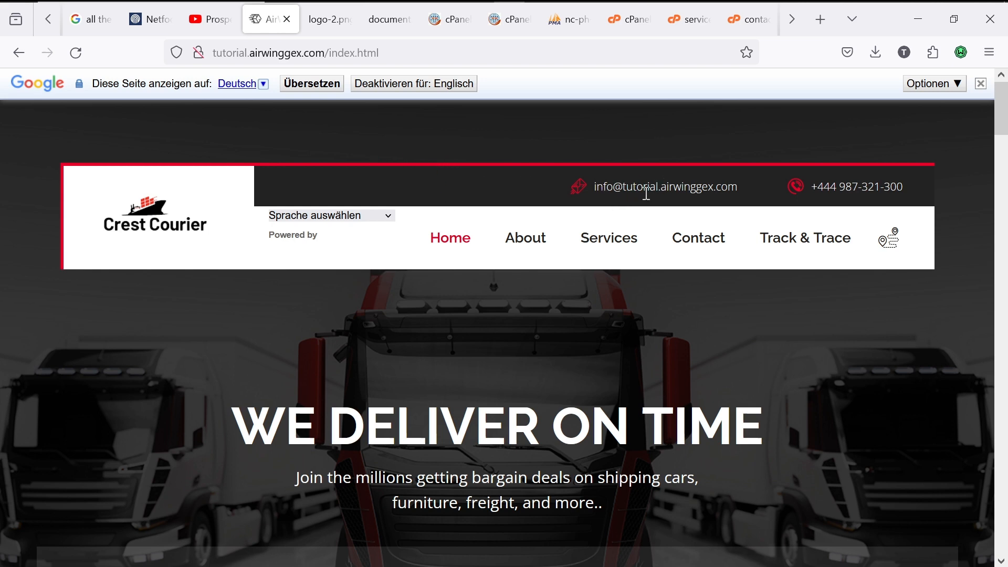
pyautogui.scroll(-10, 424, 194)
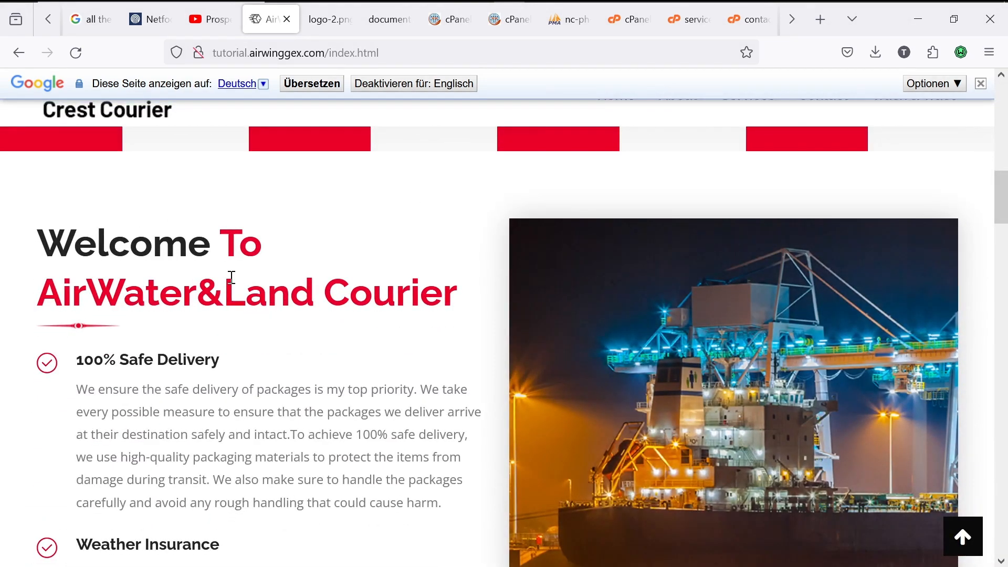
pyautogui.scroll(-10, 309, 338)
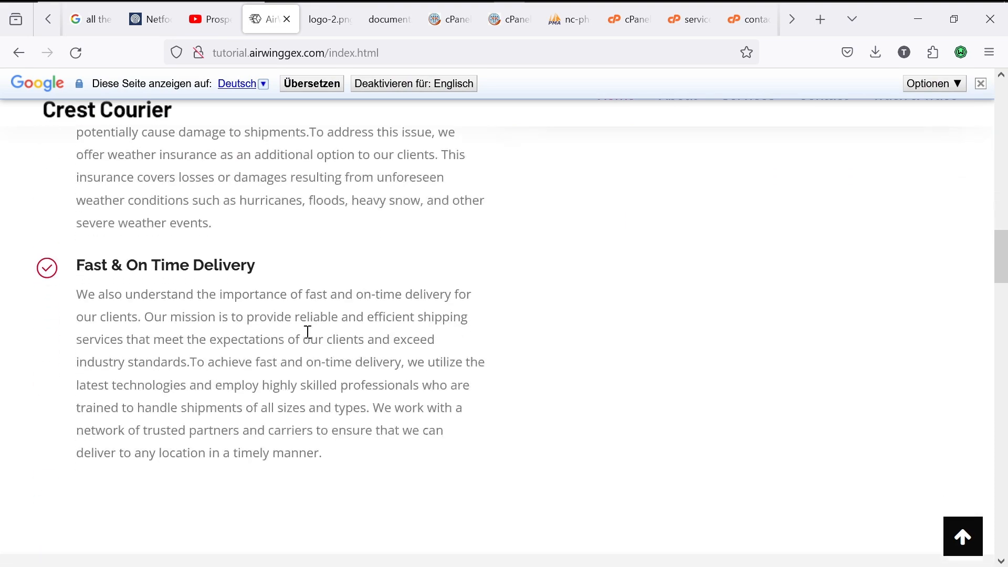
pyautogui.scroll(-10, 309, 335)
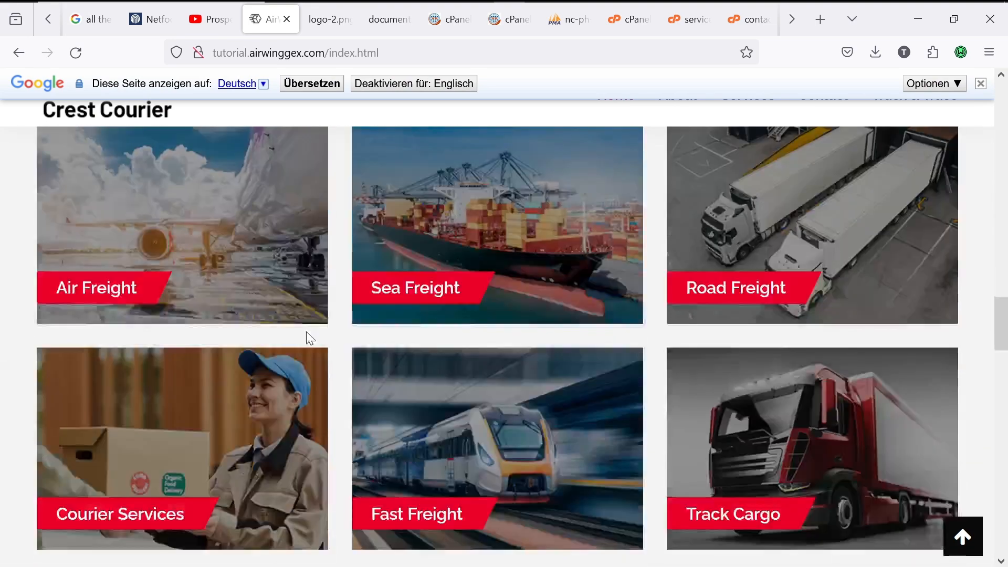
pyautogui.scroll(-4, 309, 337)
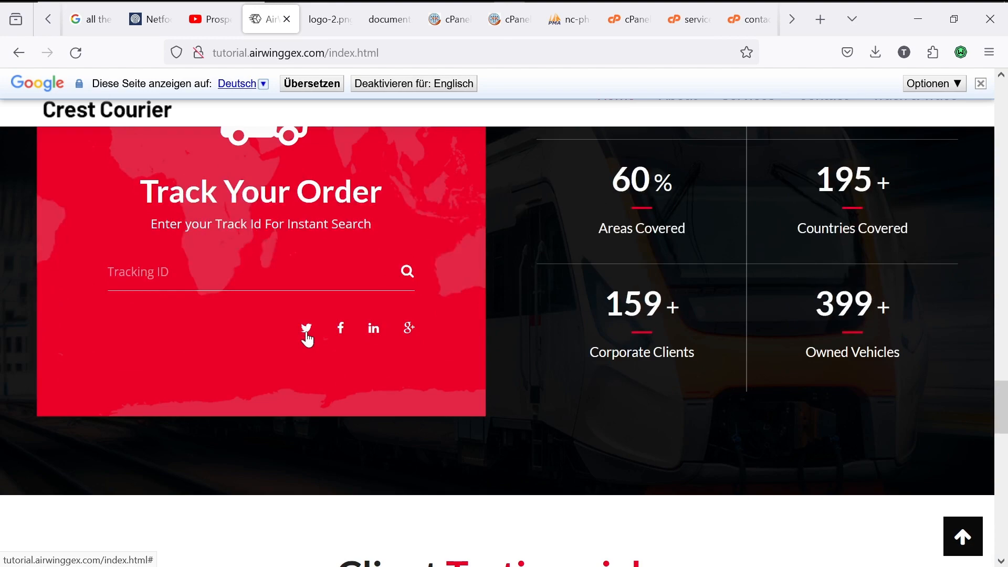
pyautogui.scroll(-6, 307, 338)
pyautogui.scroll(-10, 310, 337)
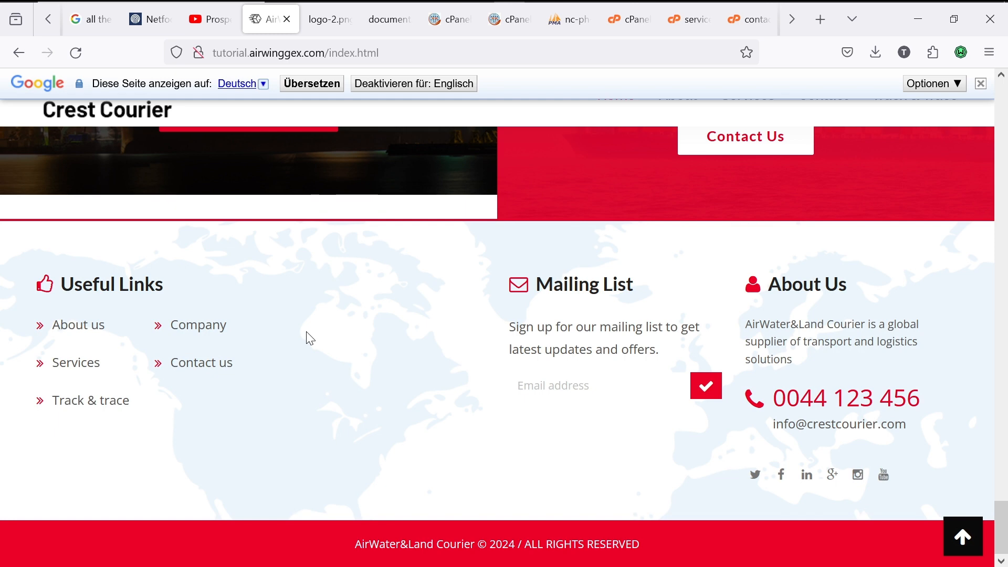
pyautogui.scroll(10, 310, 337)
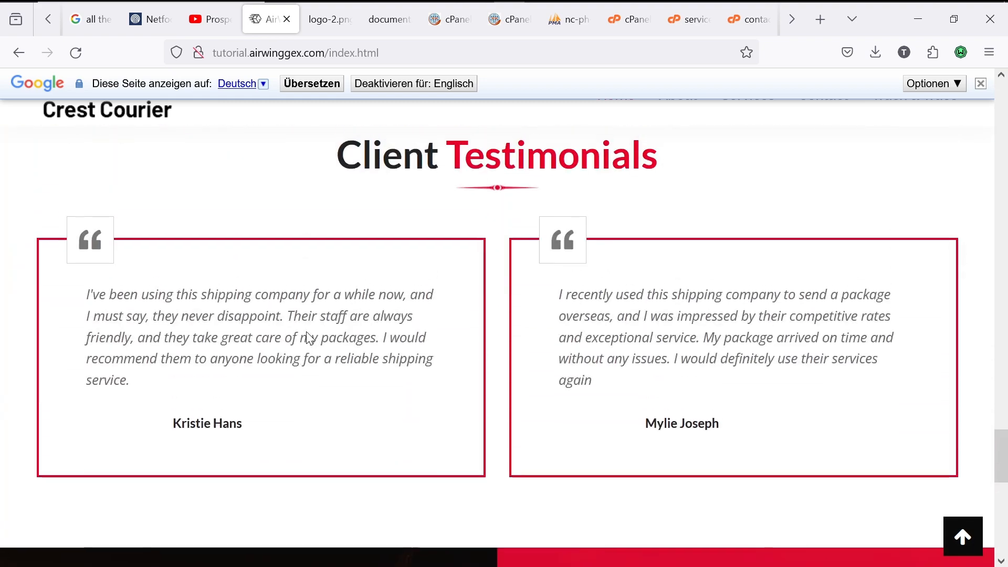
pyautogui.scroll(10, 310, 337)
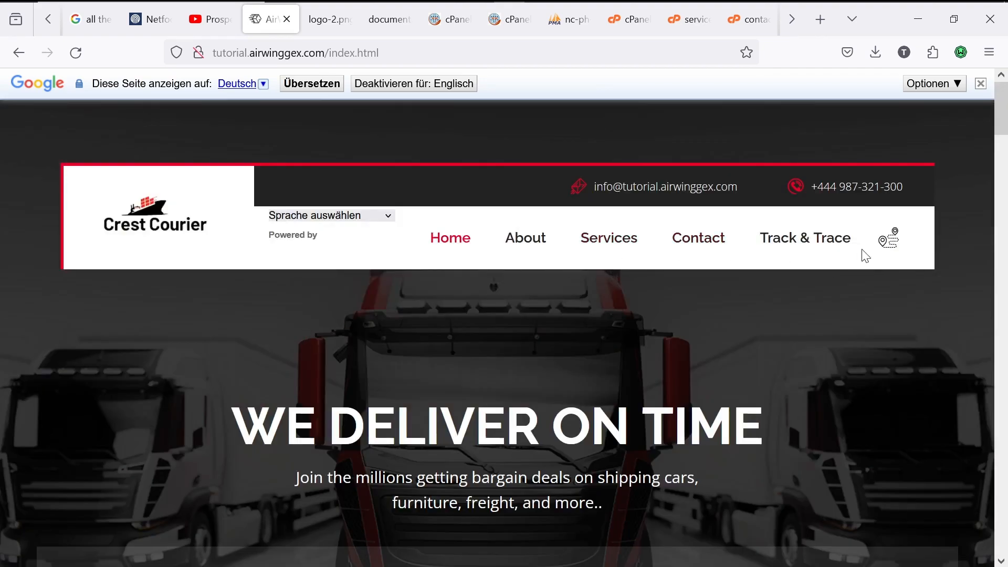
# - View the live track.php Track & Trace form, then switch to the OBS recording window
pyautogui.click(813, 239)
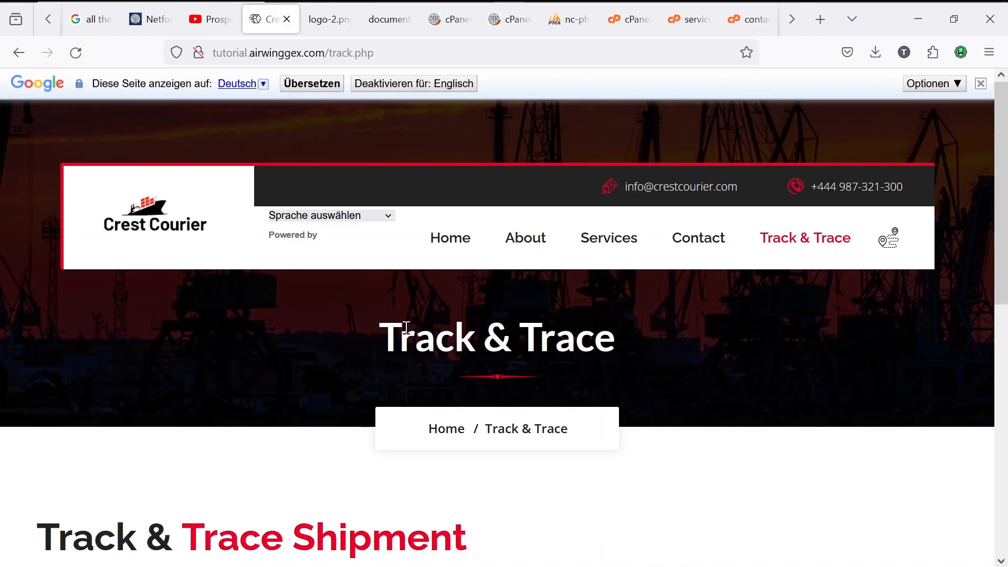
pyautogui.scroll(-15, 368, 398)
pyautogui.scroll(15, 368, 398)
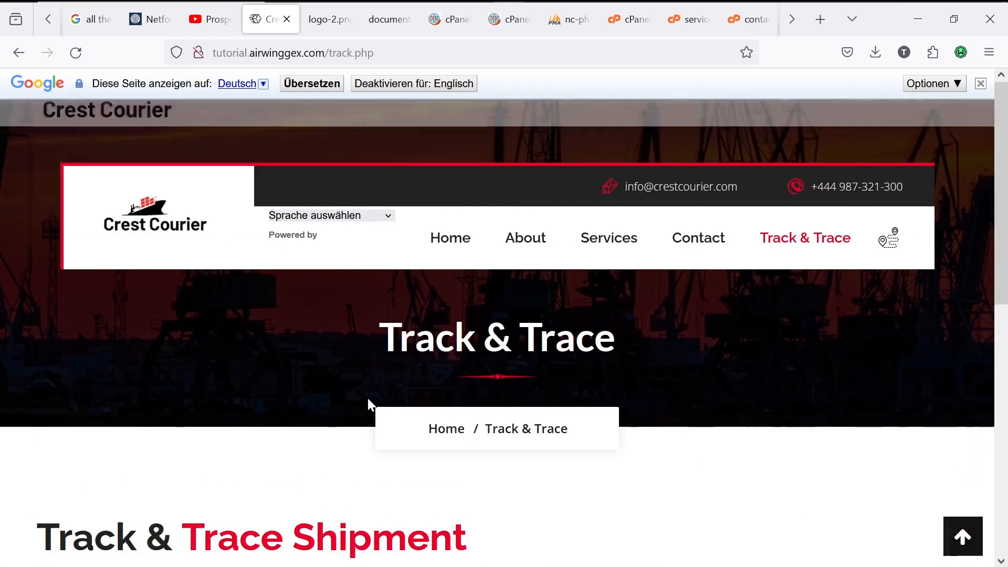
pyautogui.scroll(-2, 367, 398)
pyautogui.scroll(-2, 178, 478)
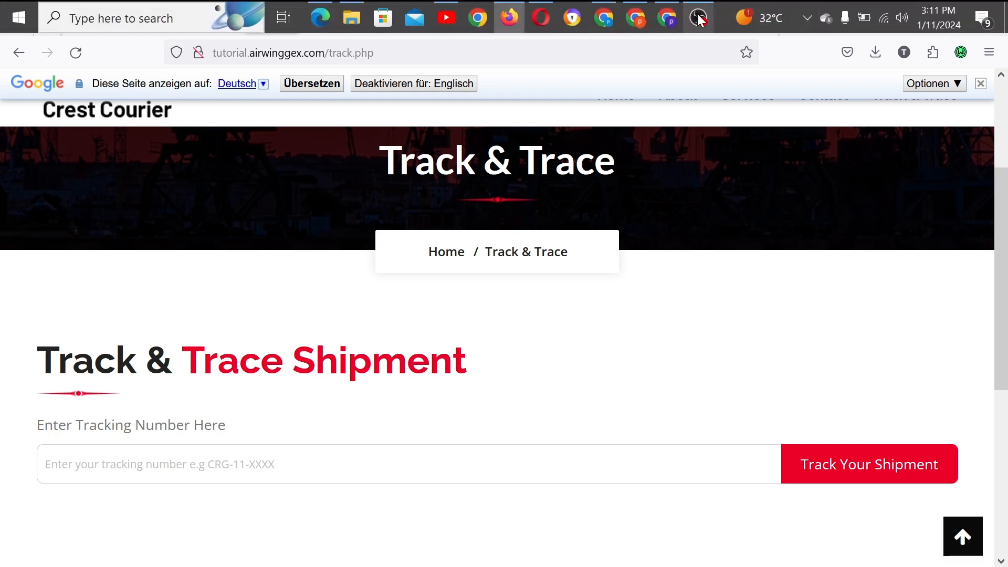
pyautogui.click(700, 18)
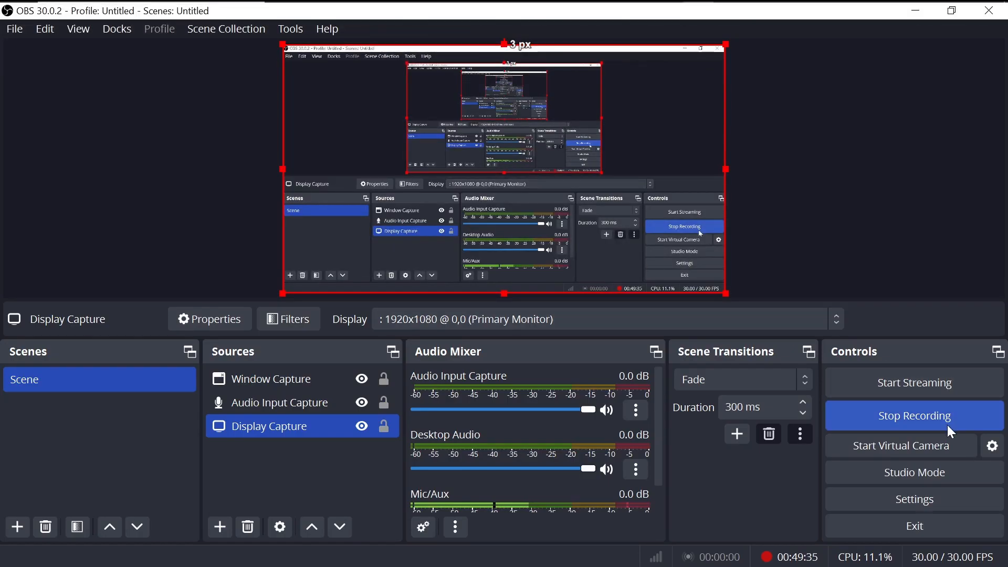